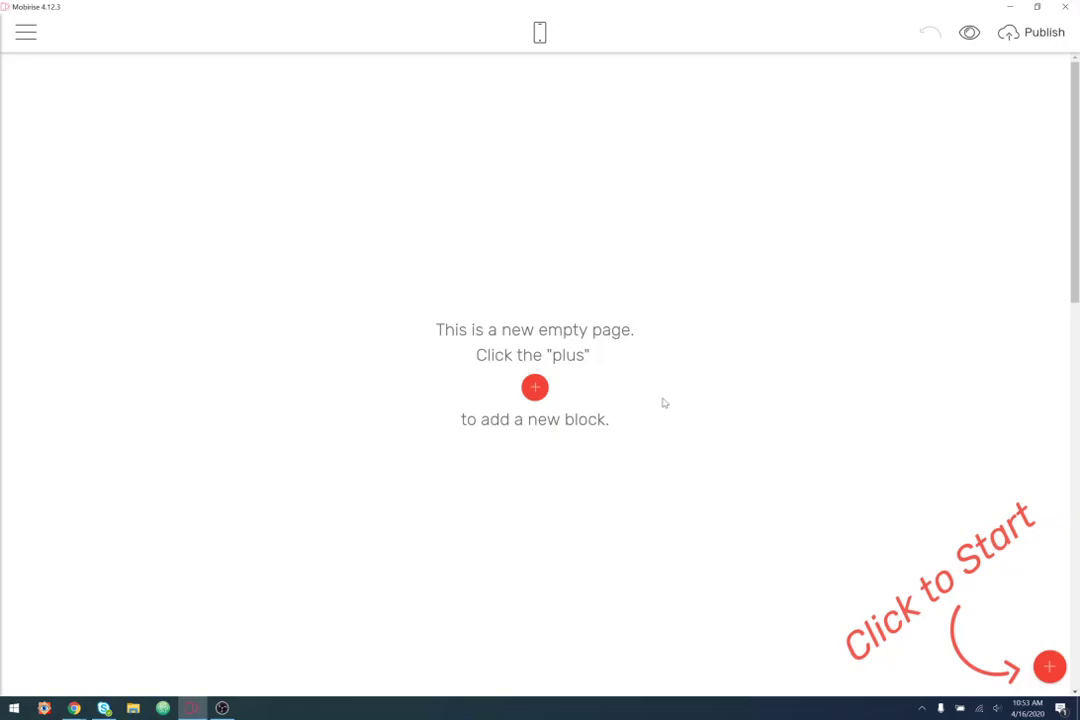
- Add the Full Screen Intro block from the Headers category to the empty page
click(1049, 667)
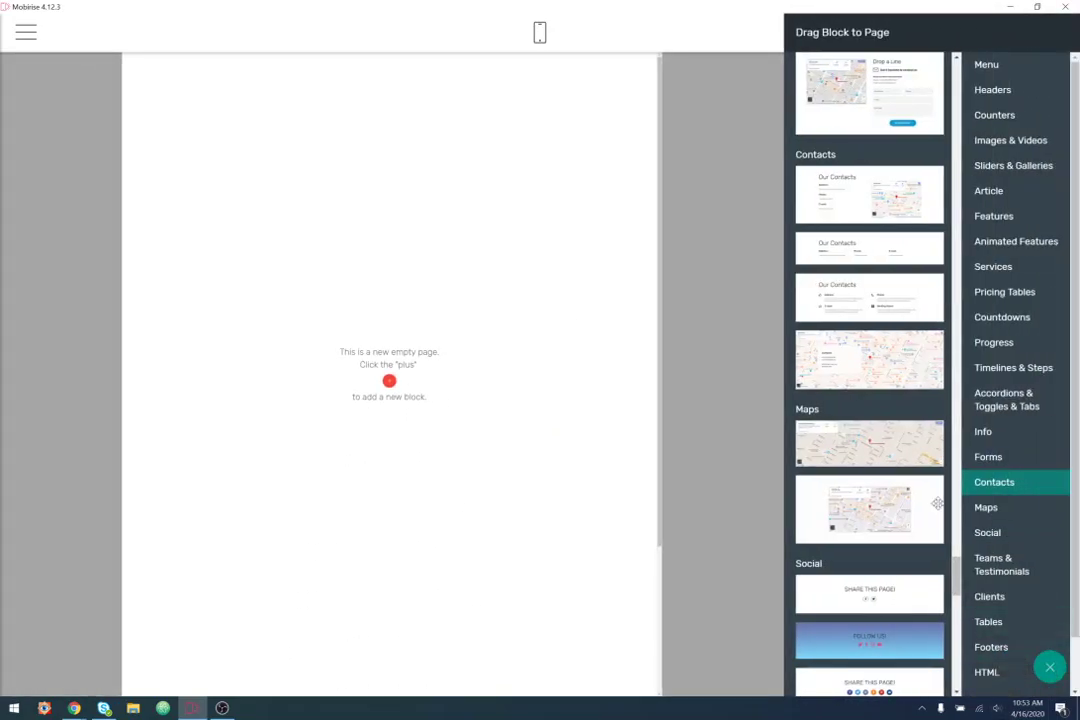
click(1000, 68)
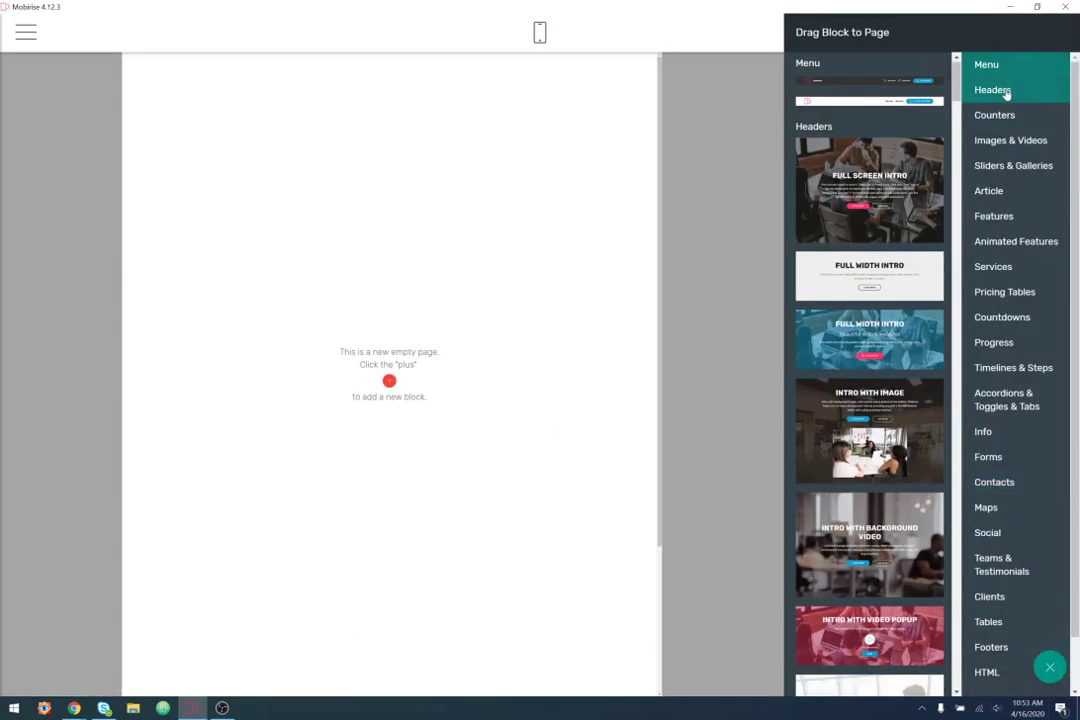
click(1000, 90)
scroll(875, 470, down, 5)
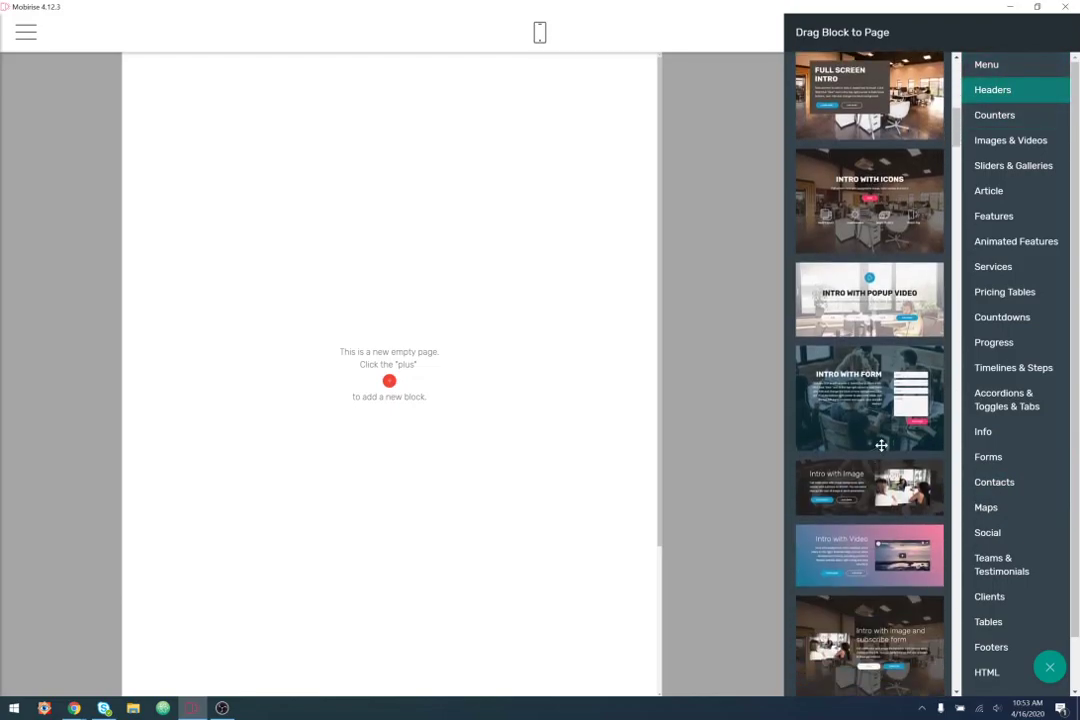
scroll(879, 395, up, 3)
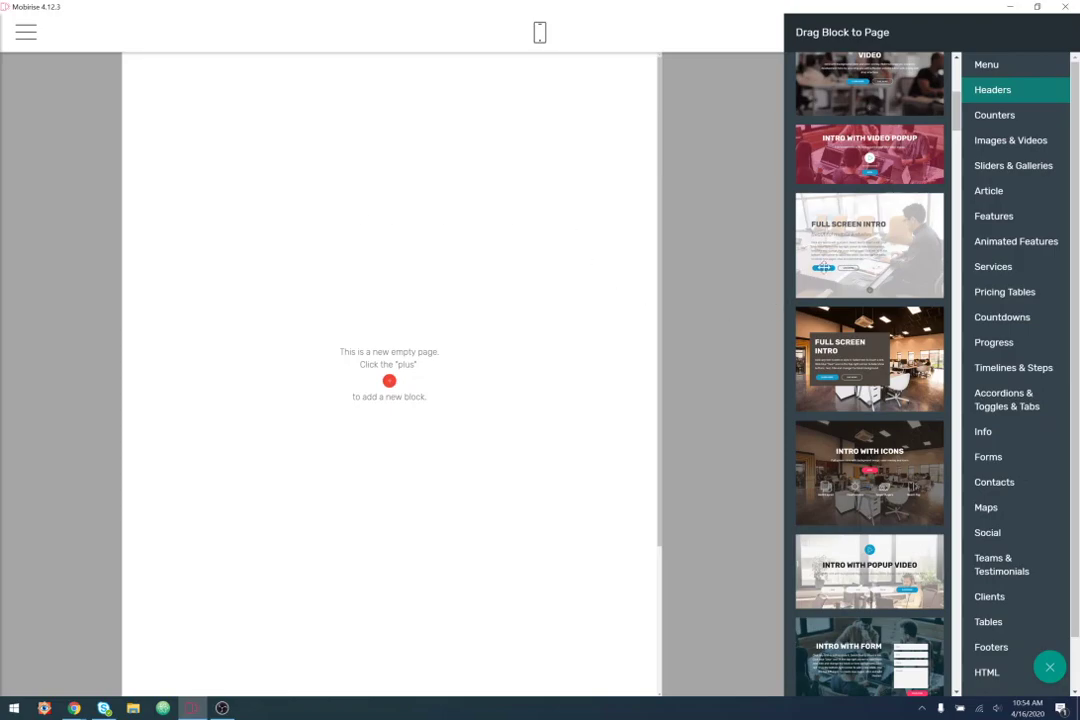
drag(900, 241, 390, 171)
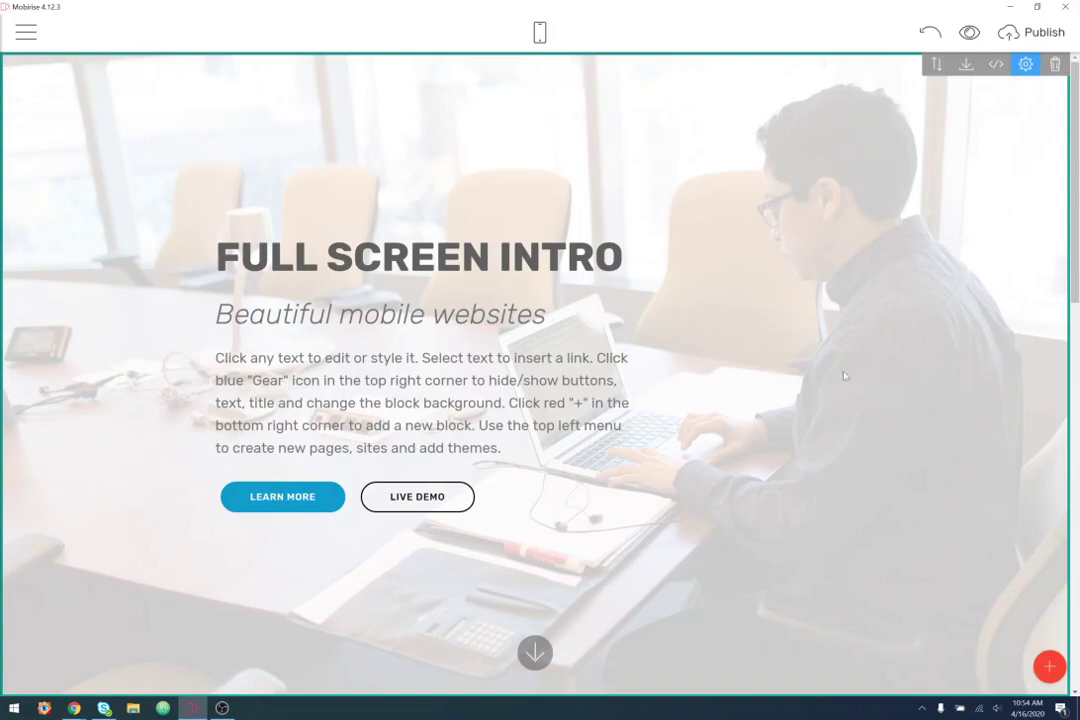
- Set the header background to the sunglasses photo from the Downloads folder
click(1025, 64)
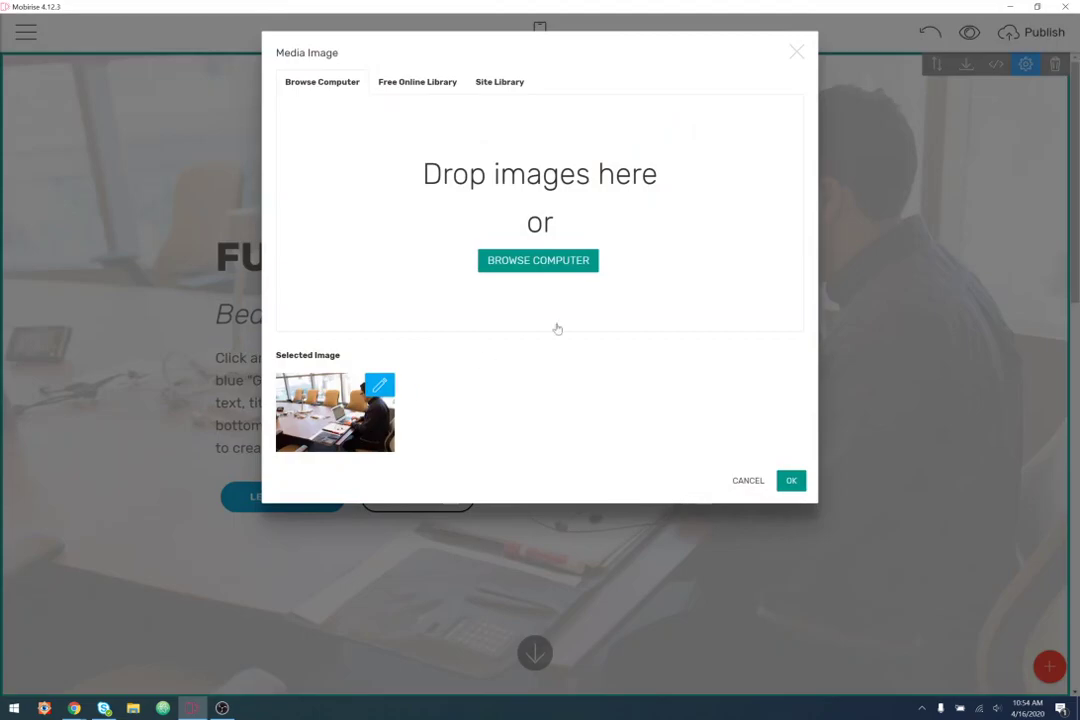
click(565, 262)
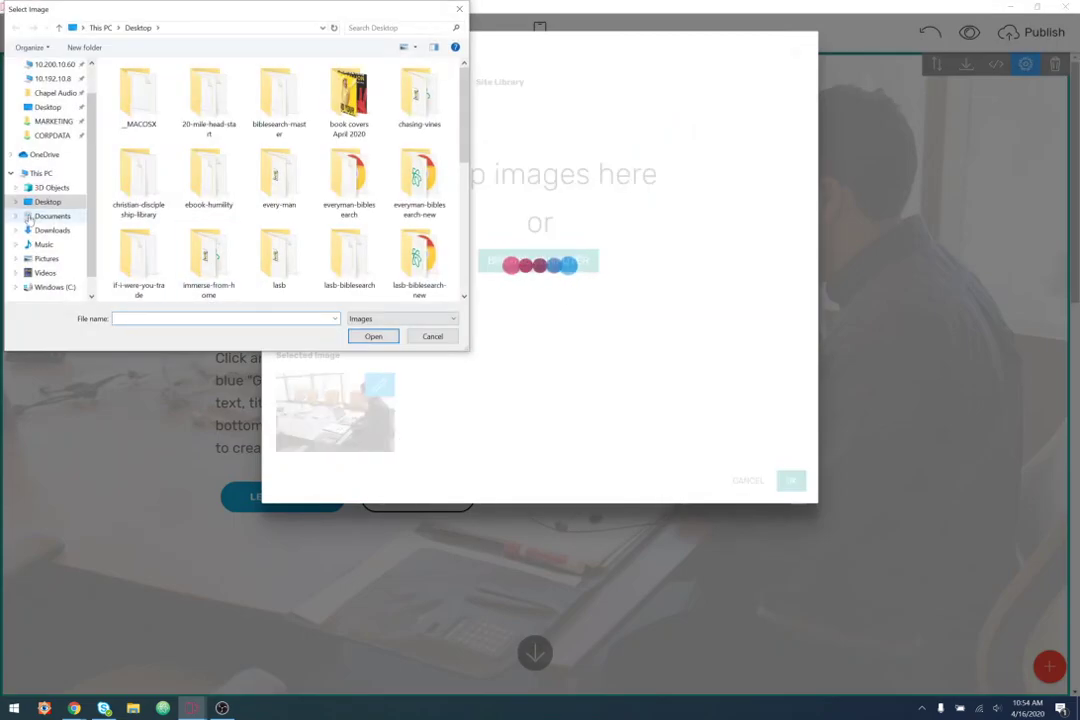
click(52, 232)
double_click(180, 106)
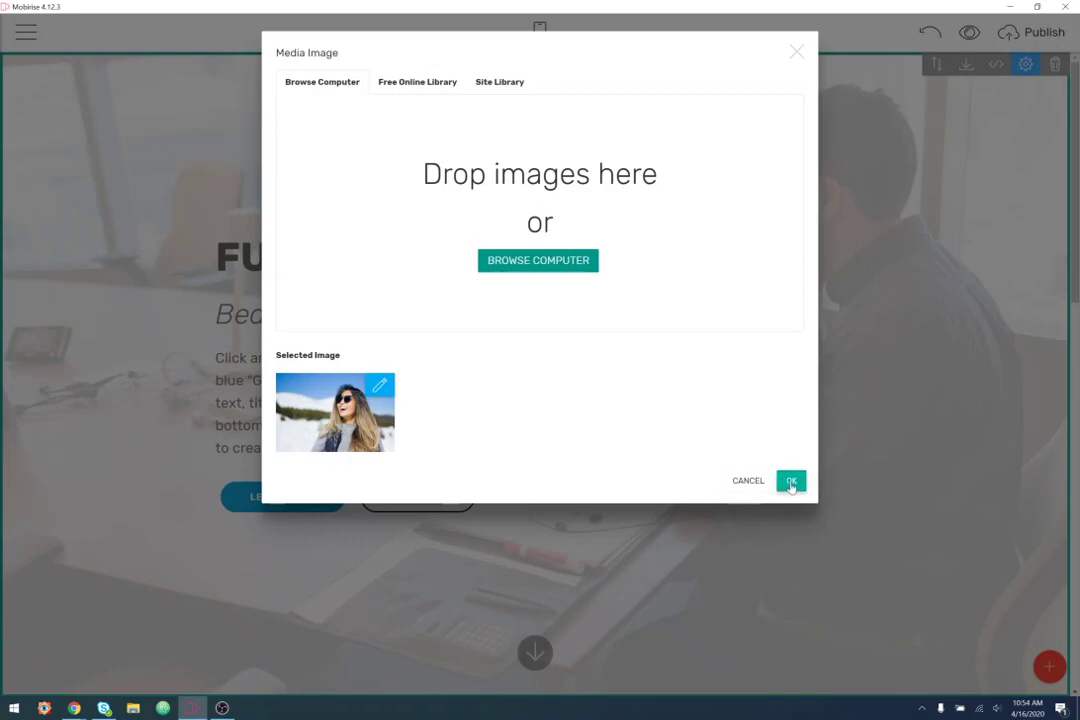
click(791, 483)
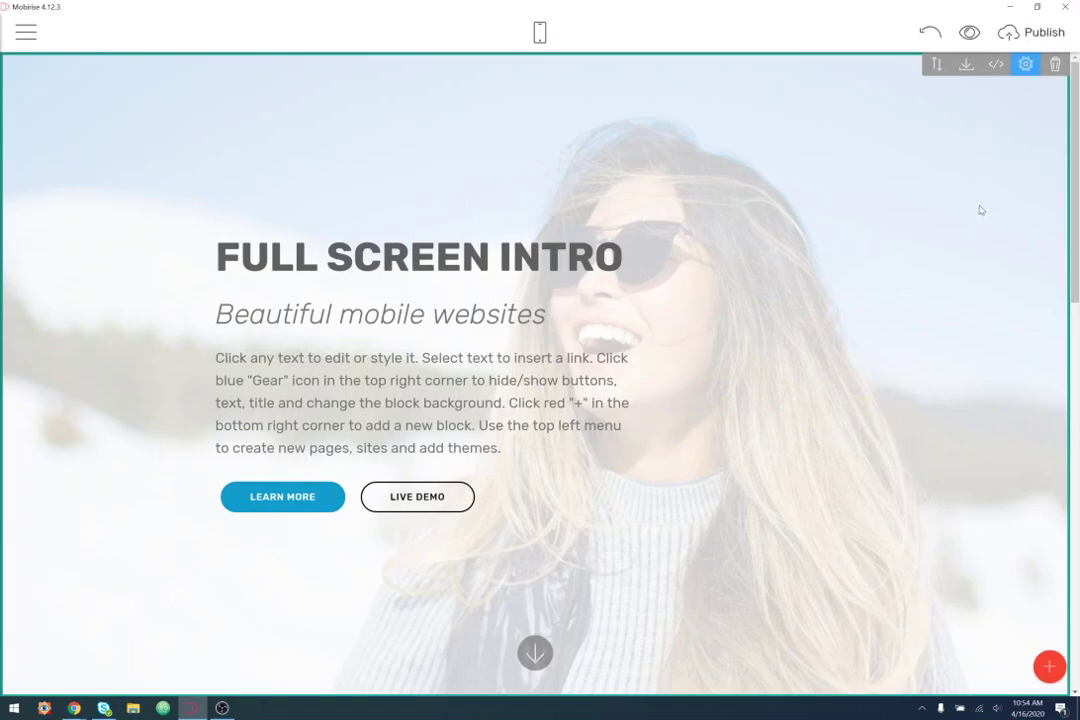
- Open the Crop Image editor for the header's sunglasses background photo
click(1027, 70)
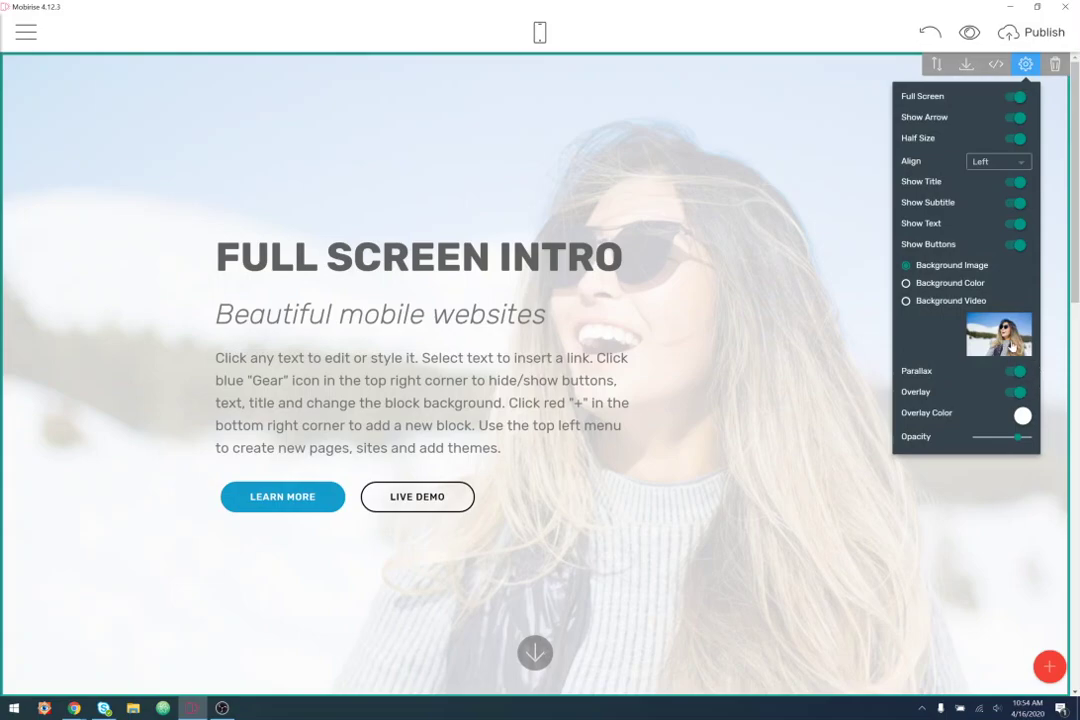
click(1010, 343)
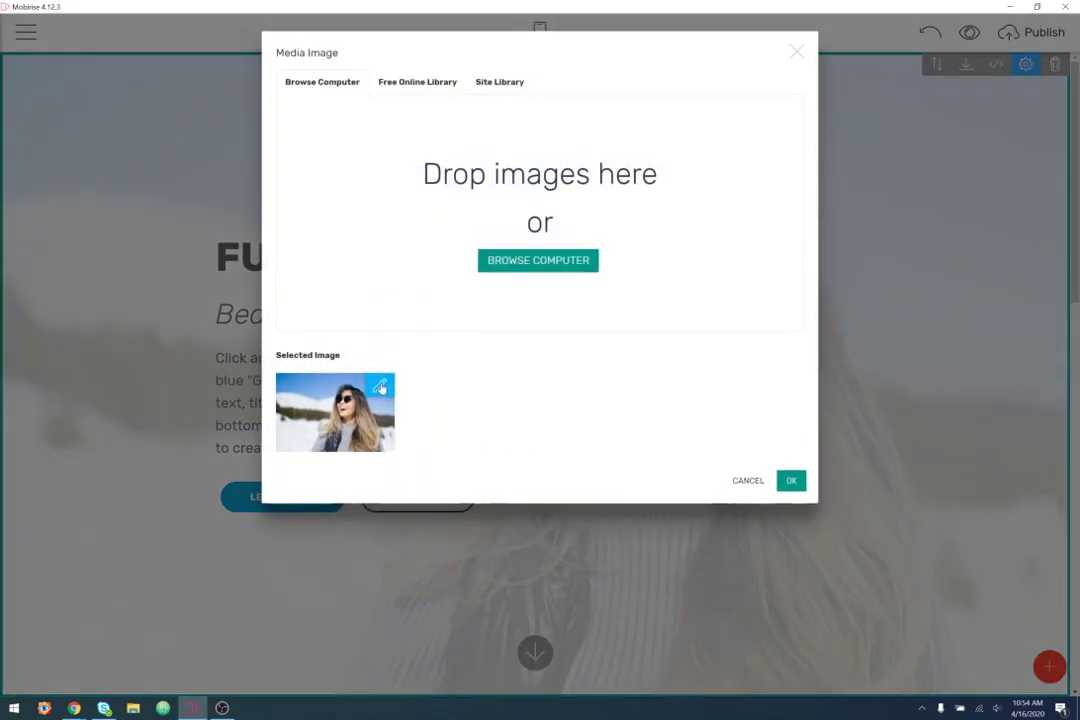
click(379, 390)
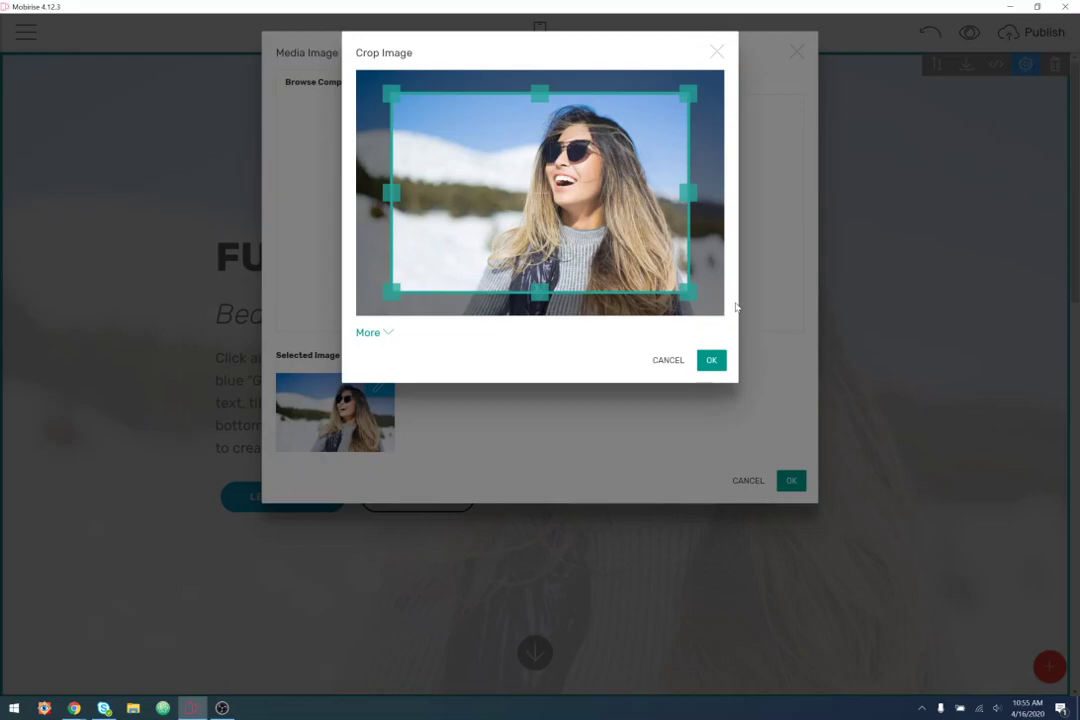
click(224, 708)
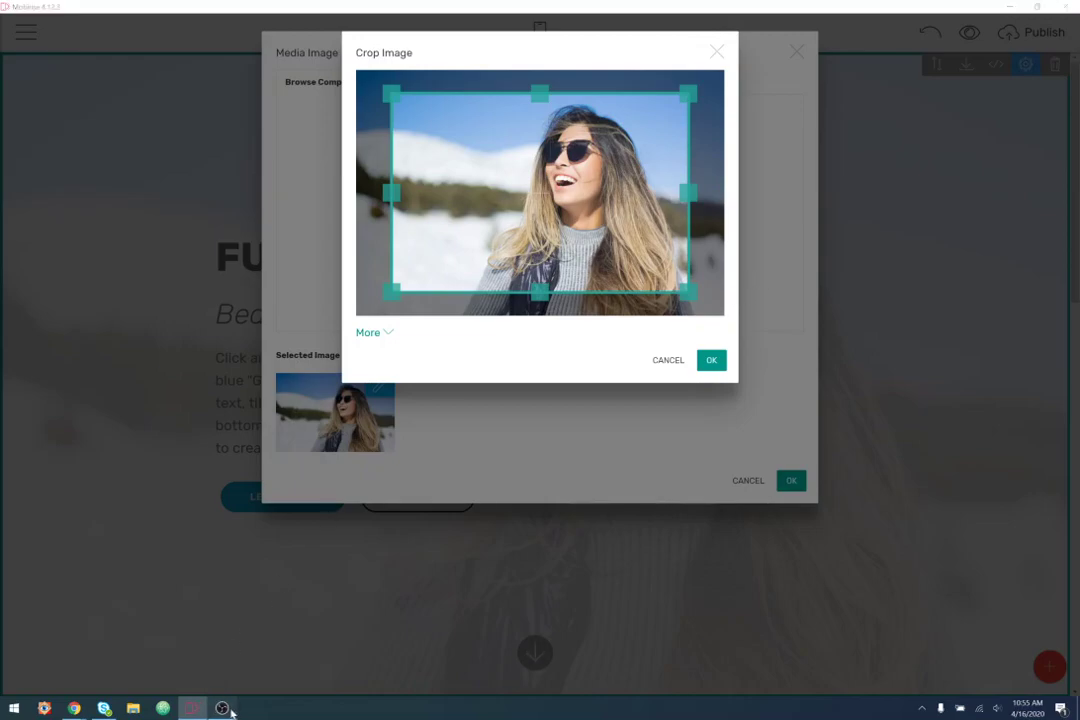
click(231, 712)
- Move the crop frame toward the photo's left side and fine-tune its position
drag(570, 172, 605, 212)
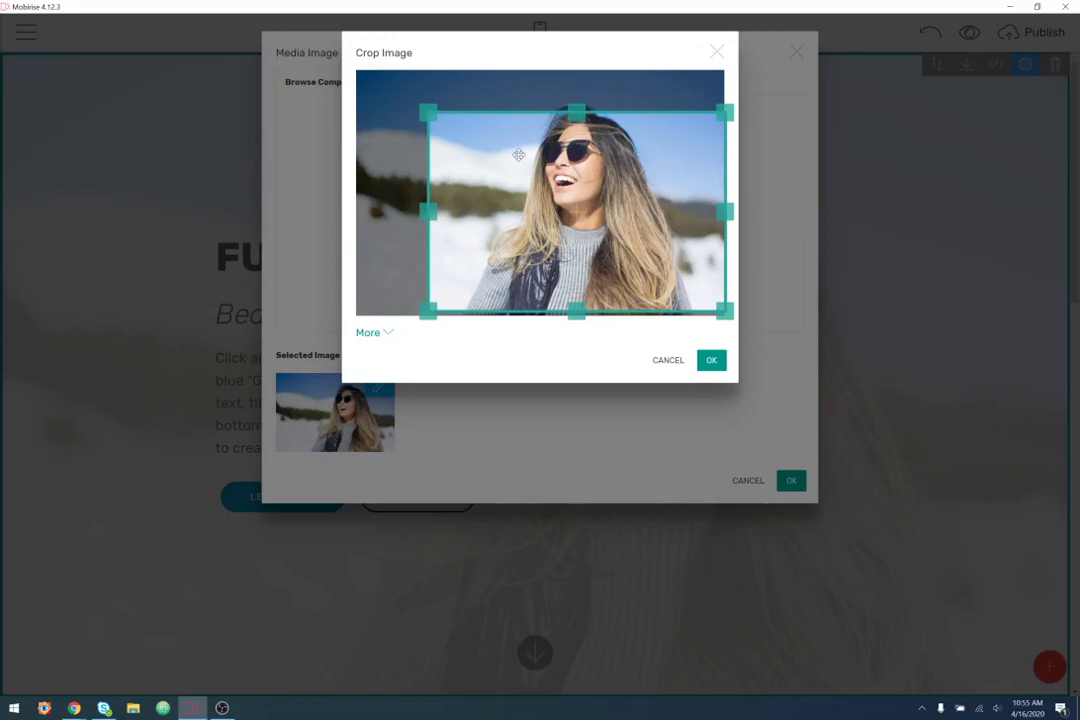
drag(509, 224, 434, 198)
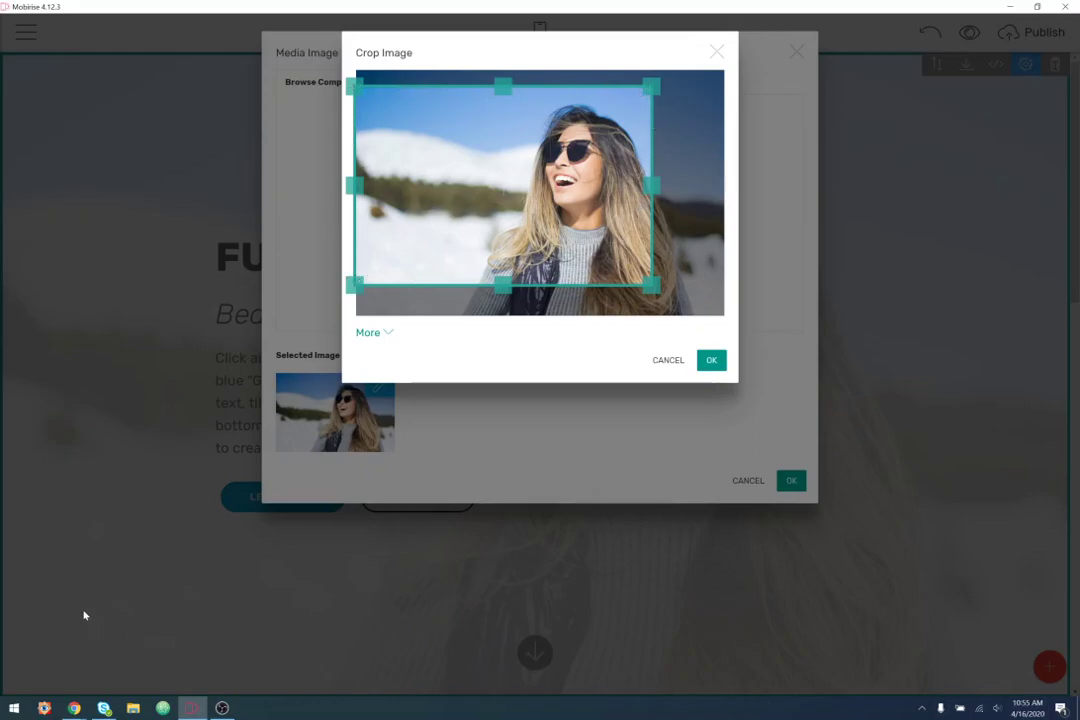
drag(544, 147, 529, 146)
drag(617, 157, 606, 151)
- Try the 16:9, 4:3, square and 2:3 crop ratios, settling on 4:3
click(366, 333)
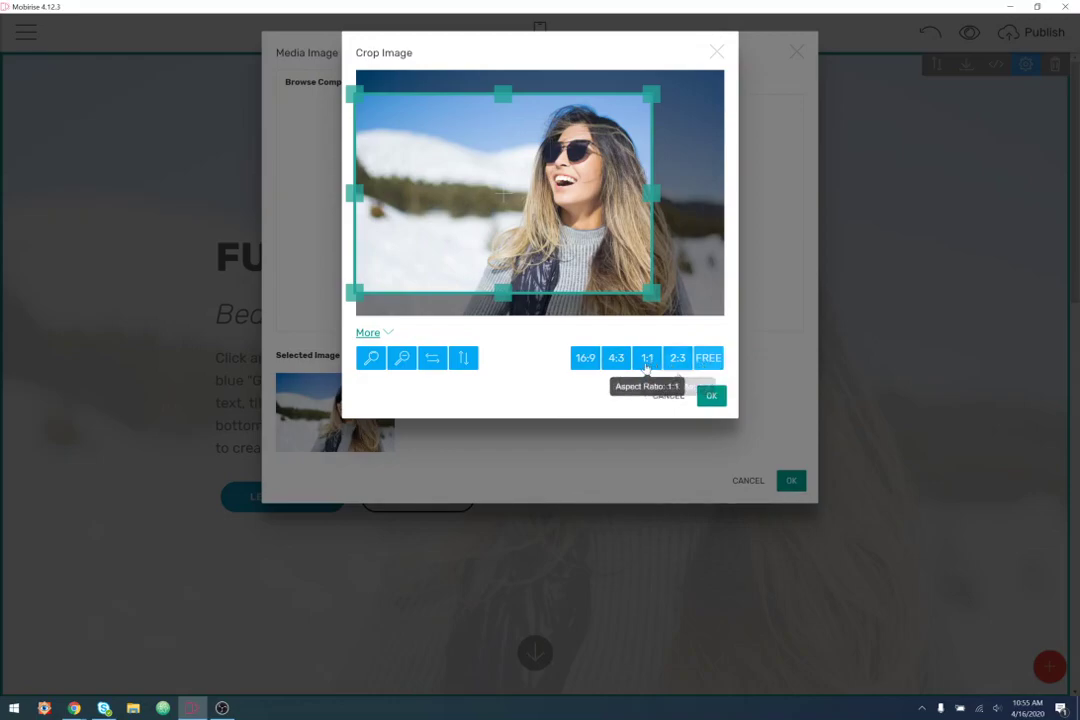
click(588, 366)
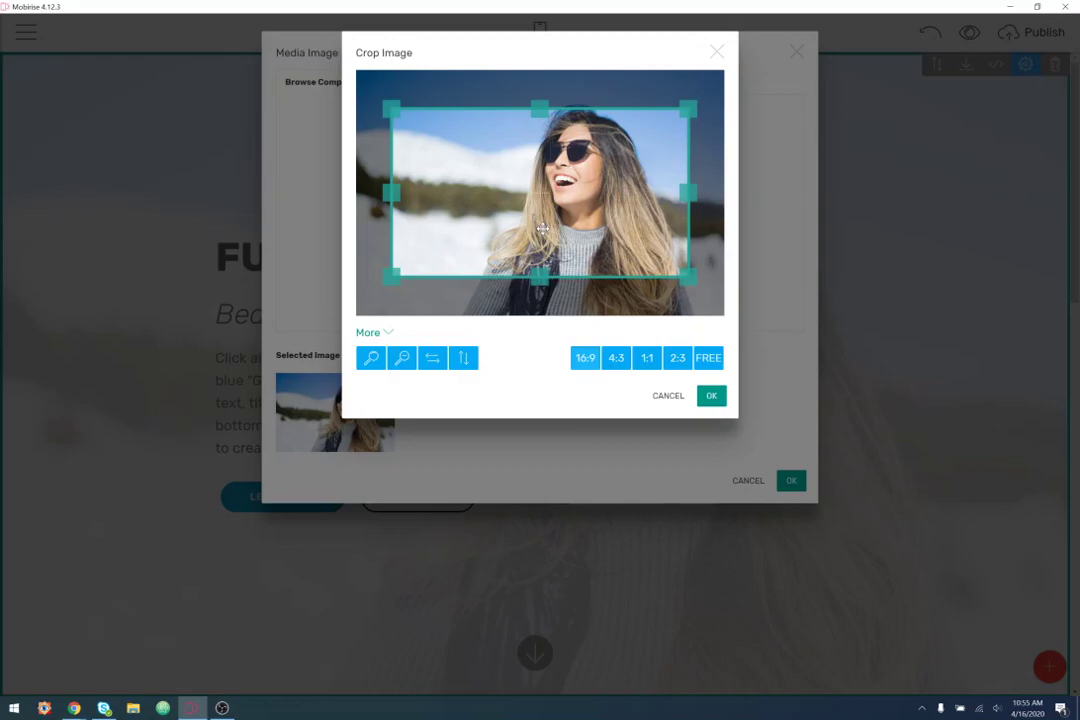
click(619, 368)
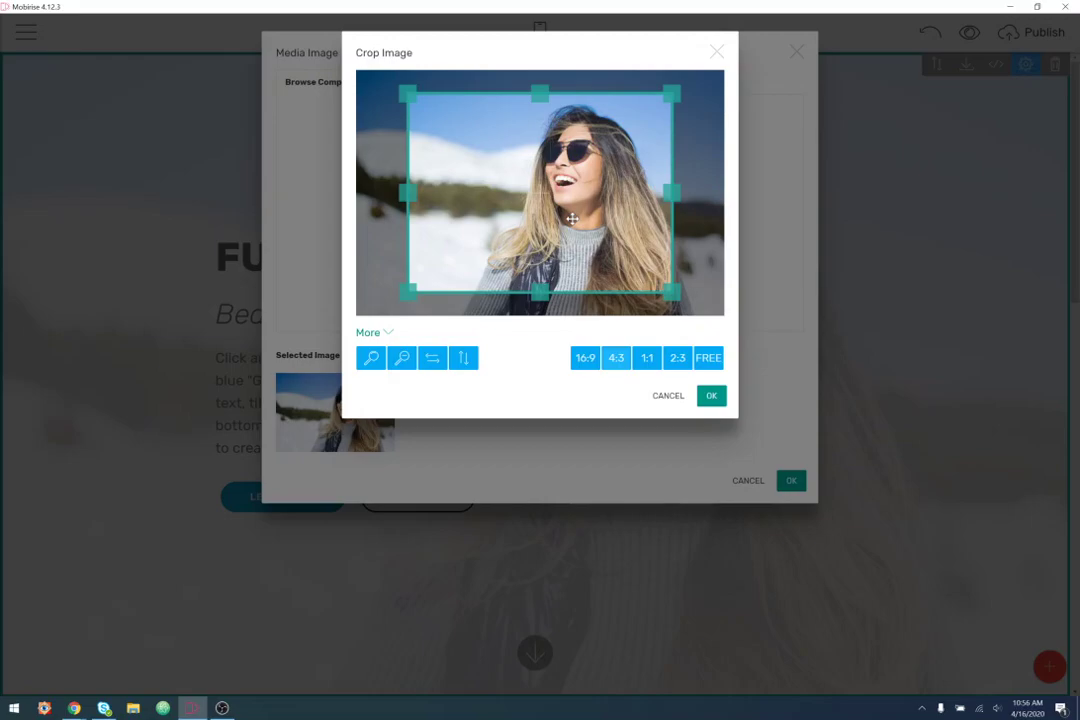
click(650, 362)
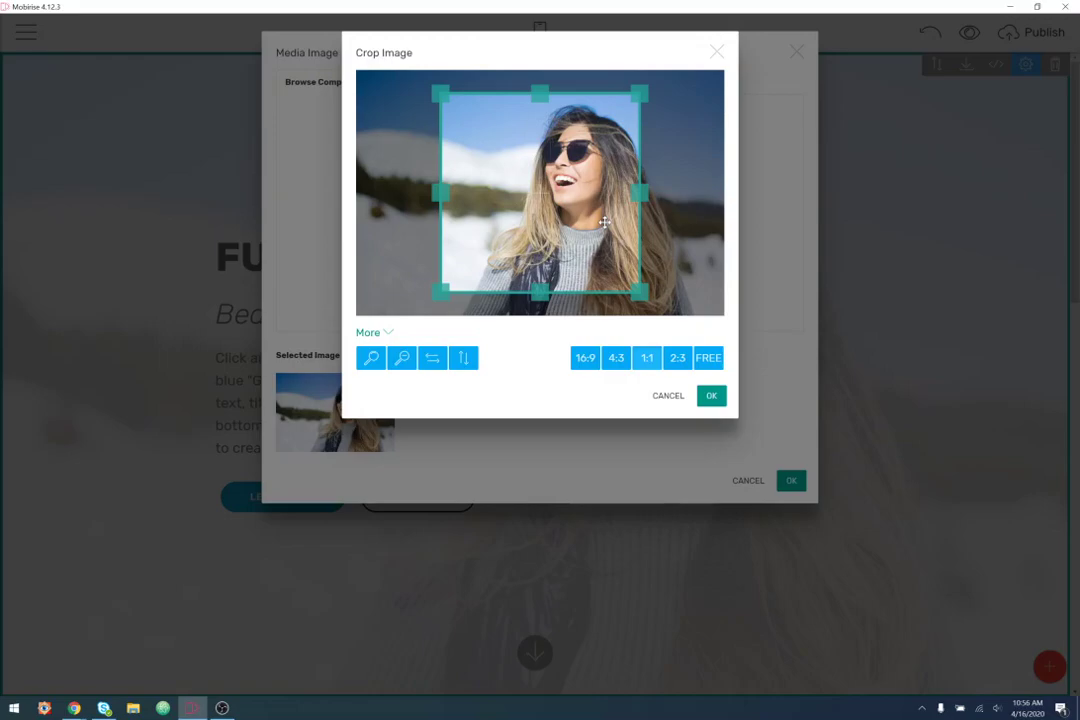
click(677, 357)
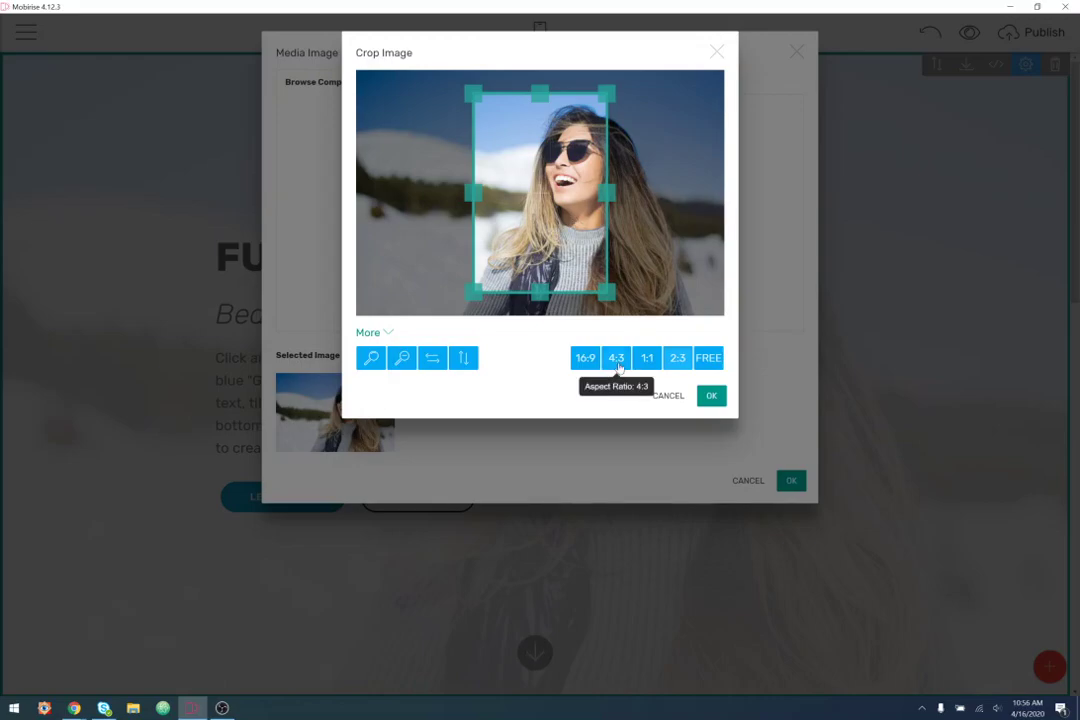
click(618, 358)
- Resize and position the 4:3 crop box over most of the photo, then confirm
drag(668, 292, 632, 258)
mouse_move(632, 175)
mouse_down()
mouse_move(673, 179)
mouse_move(632, 176)
mouse_up()
drag(519, 92, 514, 133)
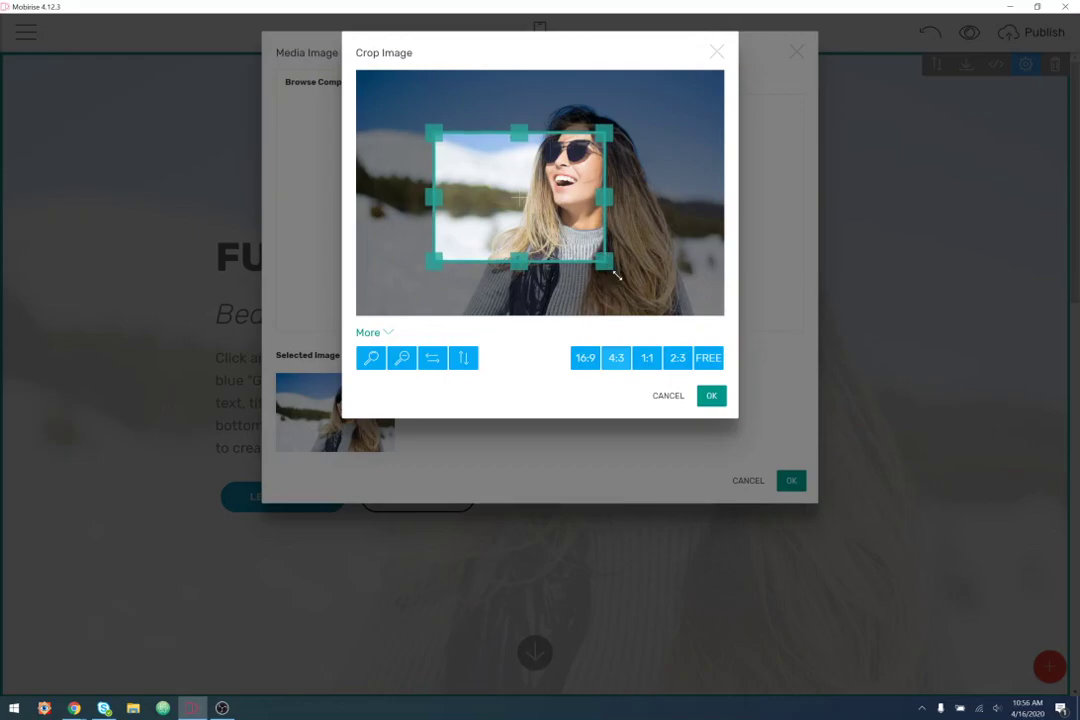
drag(606, 279, 645, 295)
drag(434, 131, 378, 92)
drag(516, 177, 496, 158)
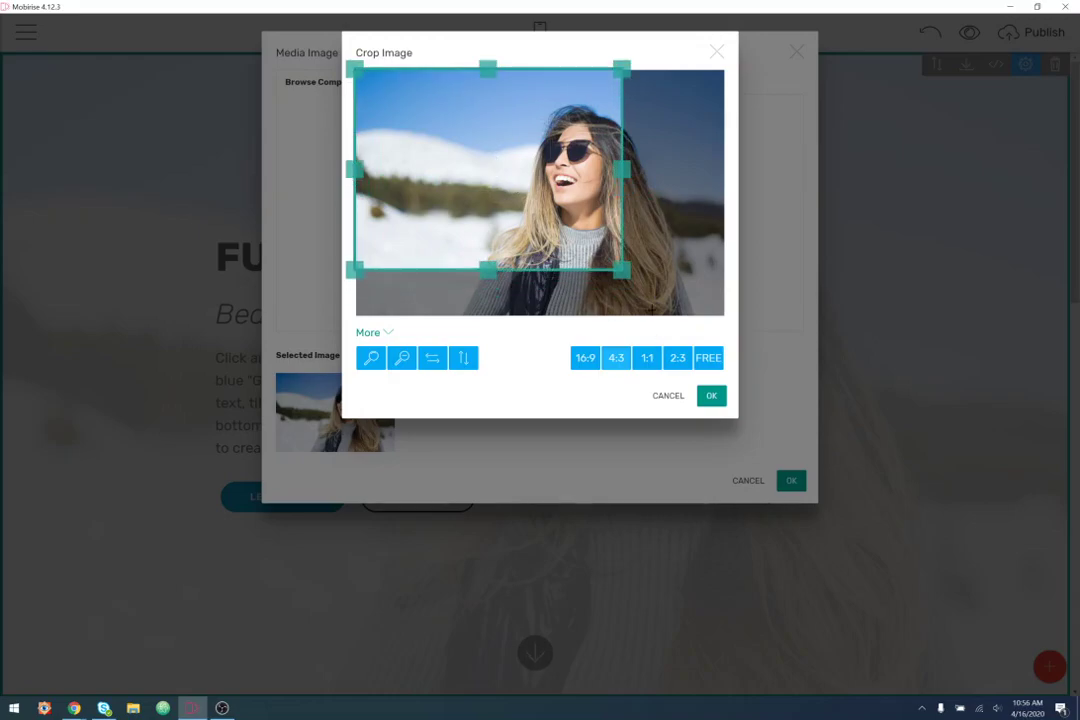
drag(622, 269, 667, 302)
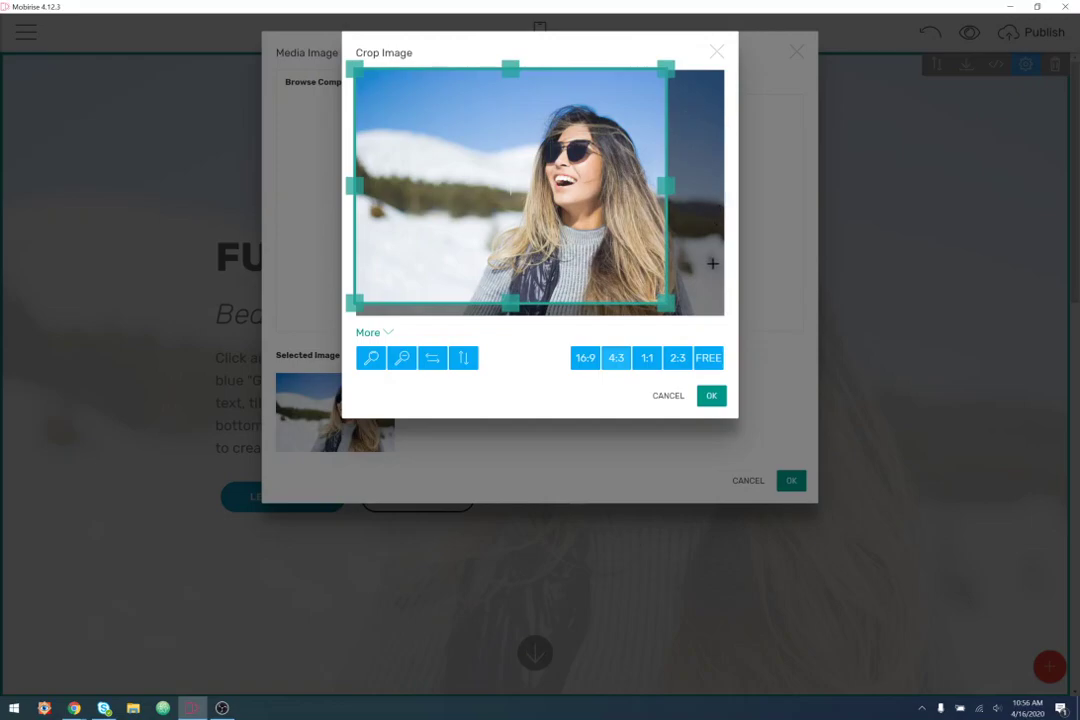
drag(601, 243, 595, 258)
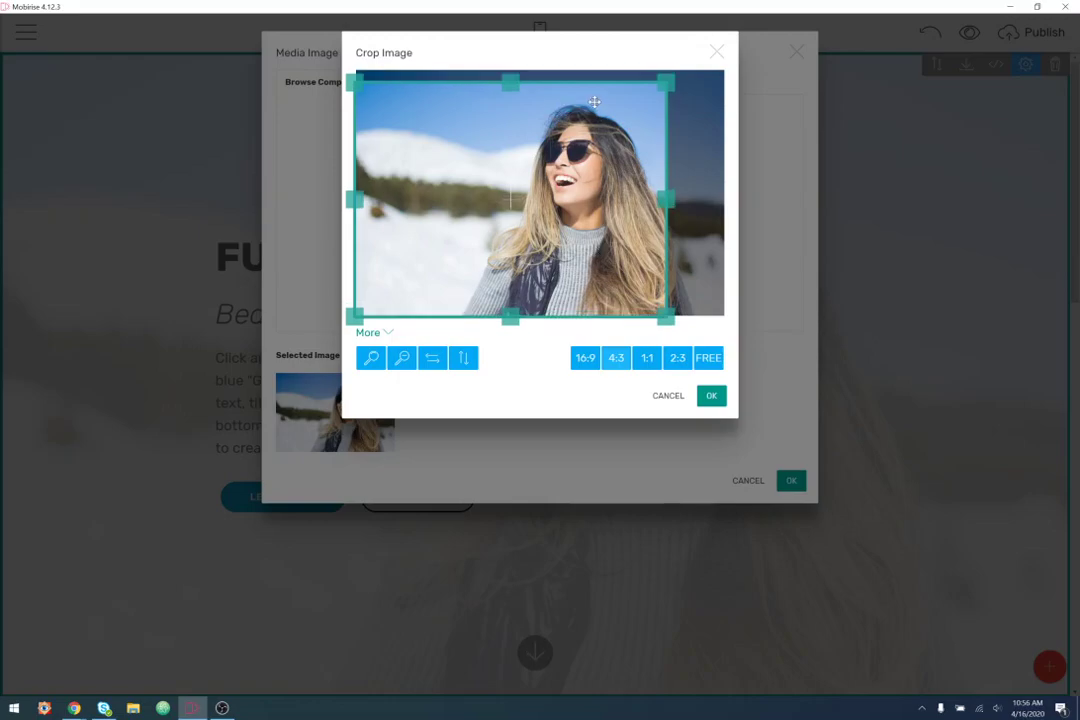
drag(596, 212, 596, 205)
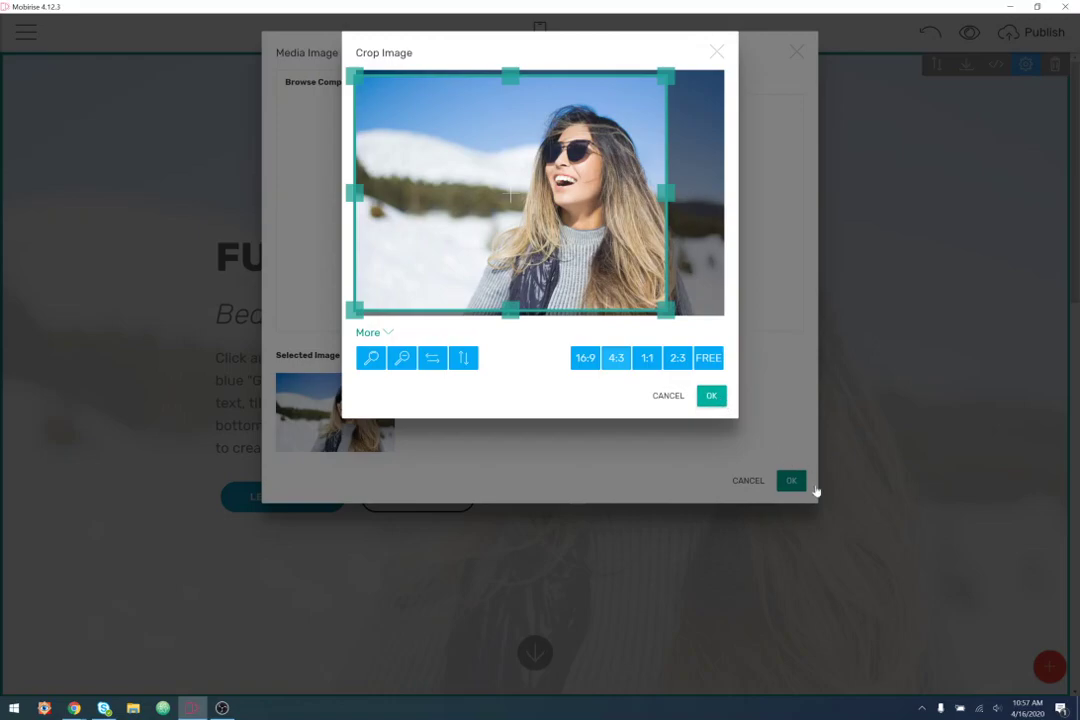
click(791, 487)
- Confirm the cropped sunglasses photo as the intro header background
click(792, 488)
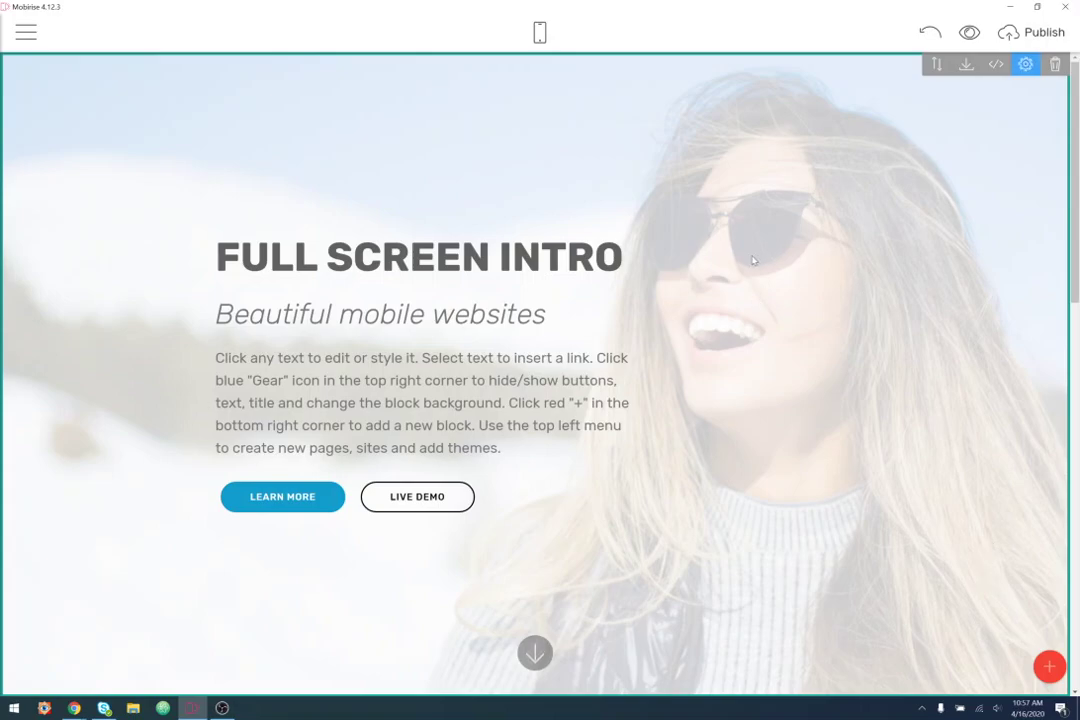
- Replace the header title with the designer's name and the subtitle with 'UI/UX Designer'
drag(630, 262, 214, 260)
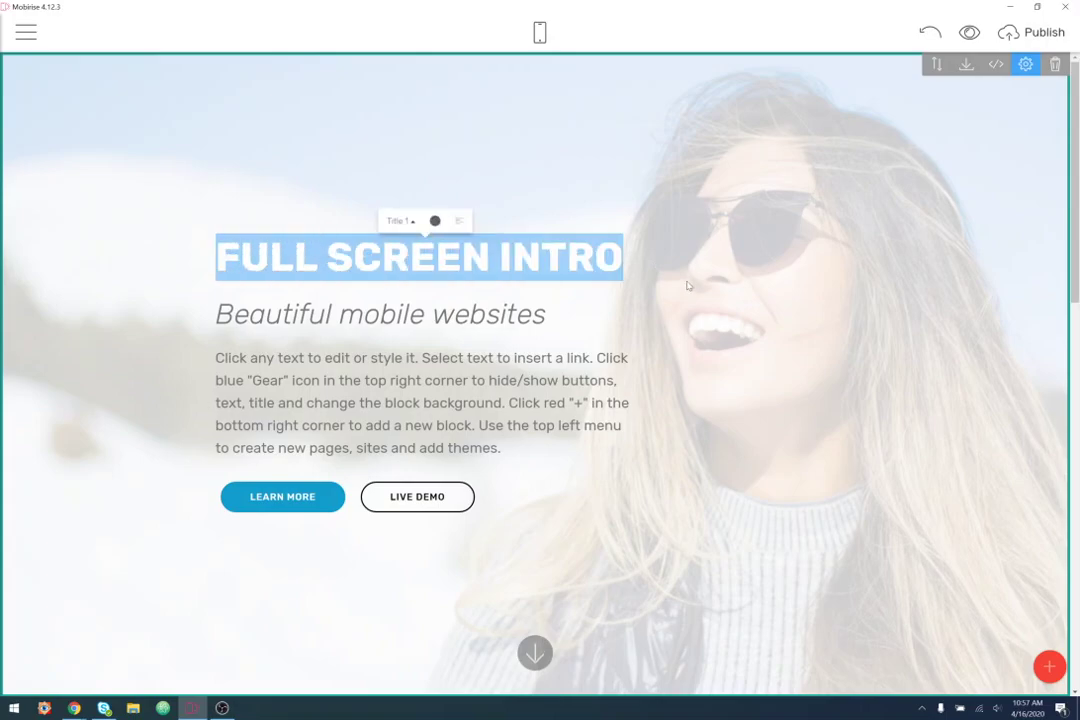
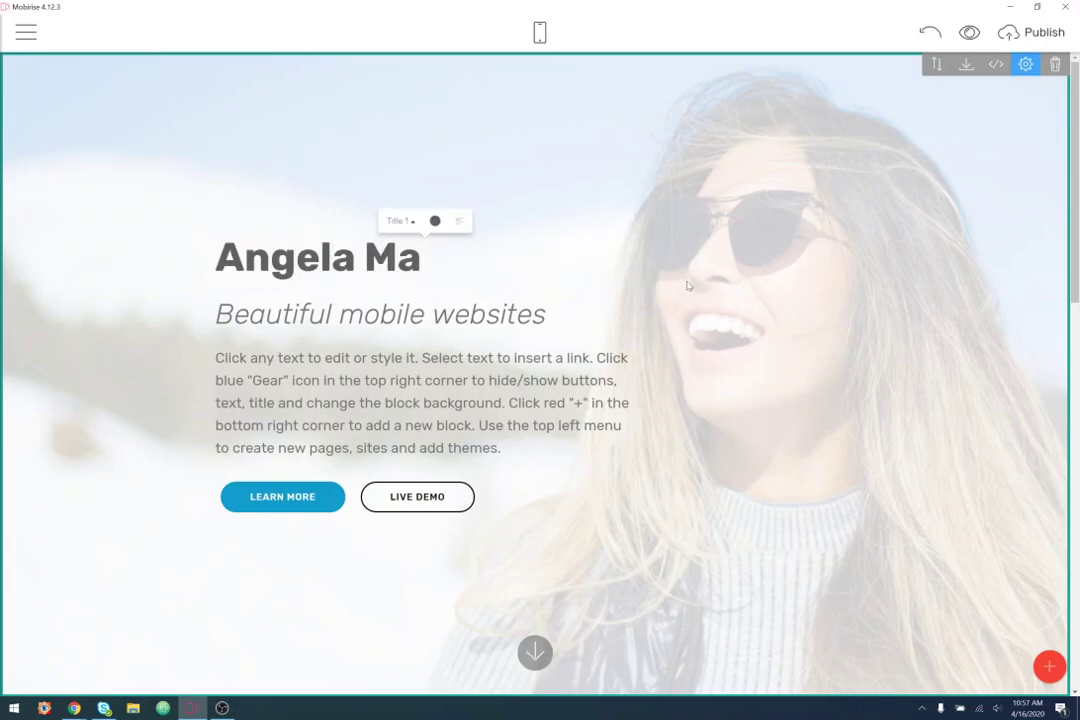
drag(551, 314, 141, 314)
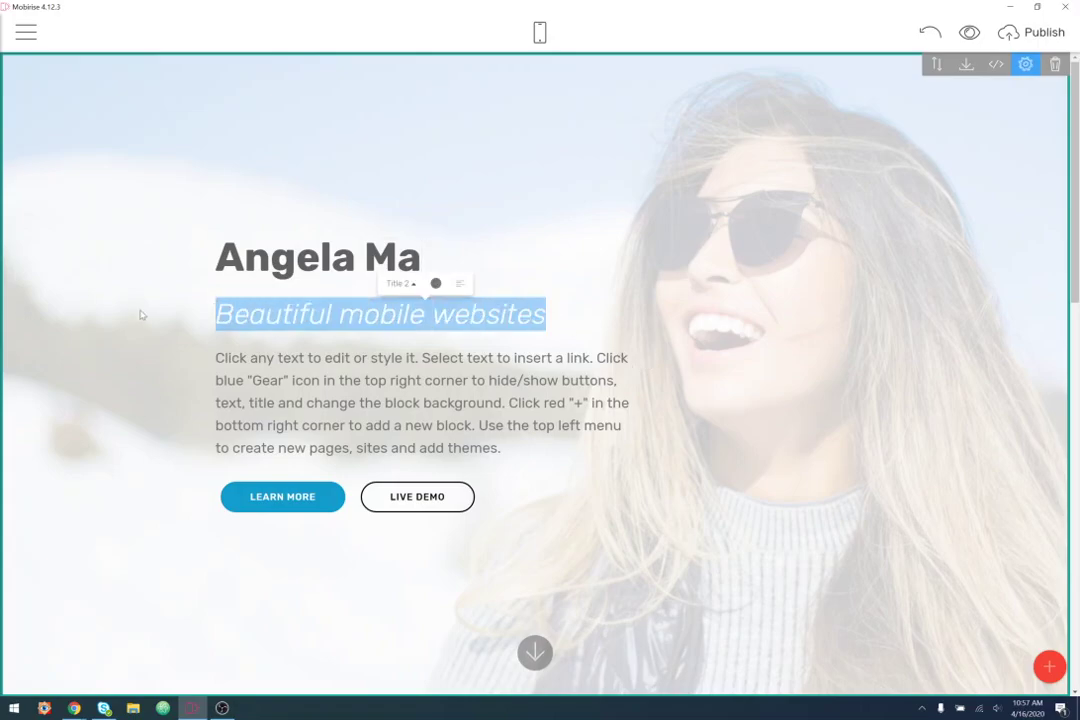
text(UI/)
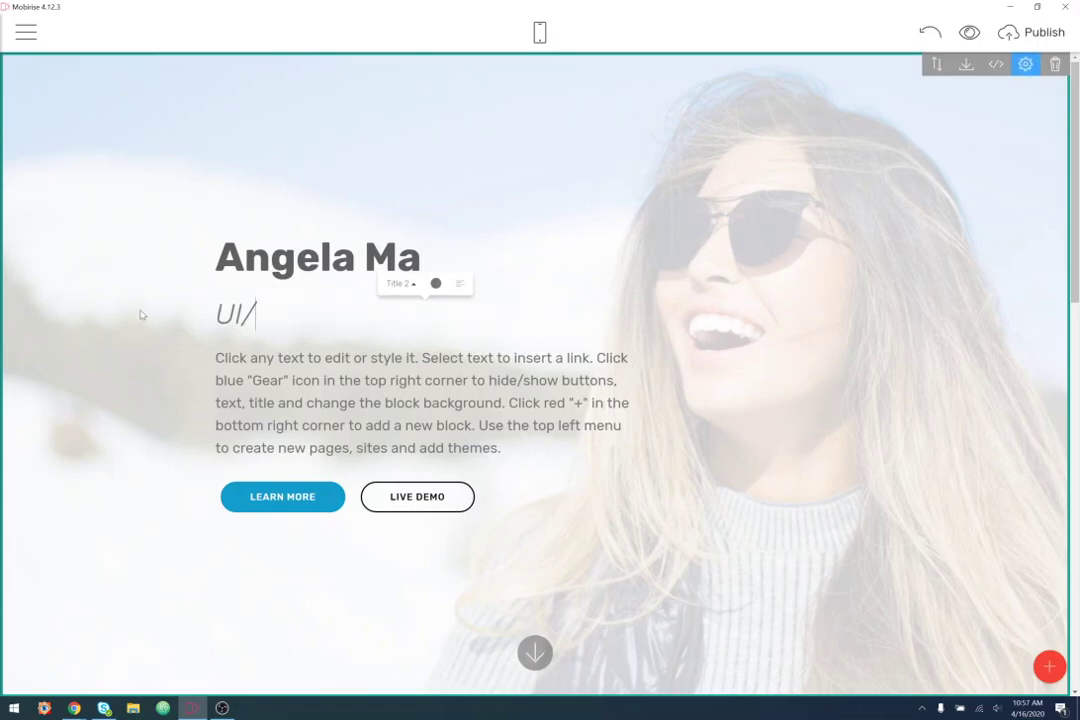
text(UX Designer)
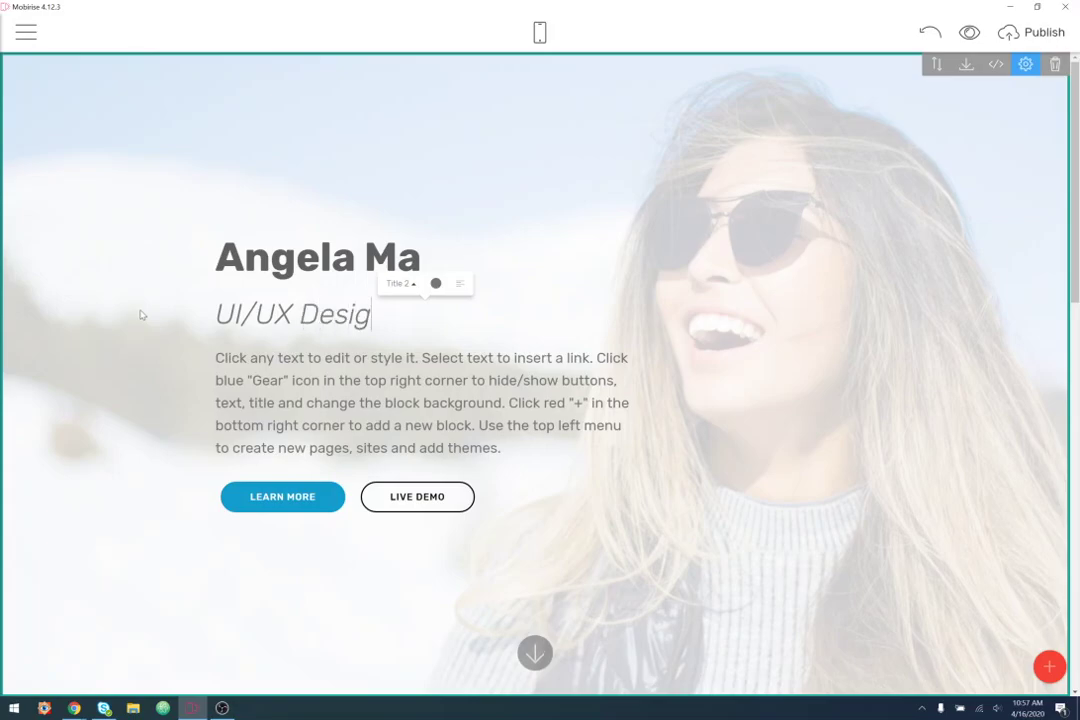
- Replace the placeholder paragraph with a bio mentioning startups, Facebook, LinkedIn and Twitter
drag(514, 451, 214, 357)
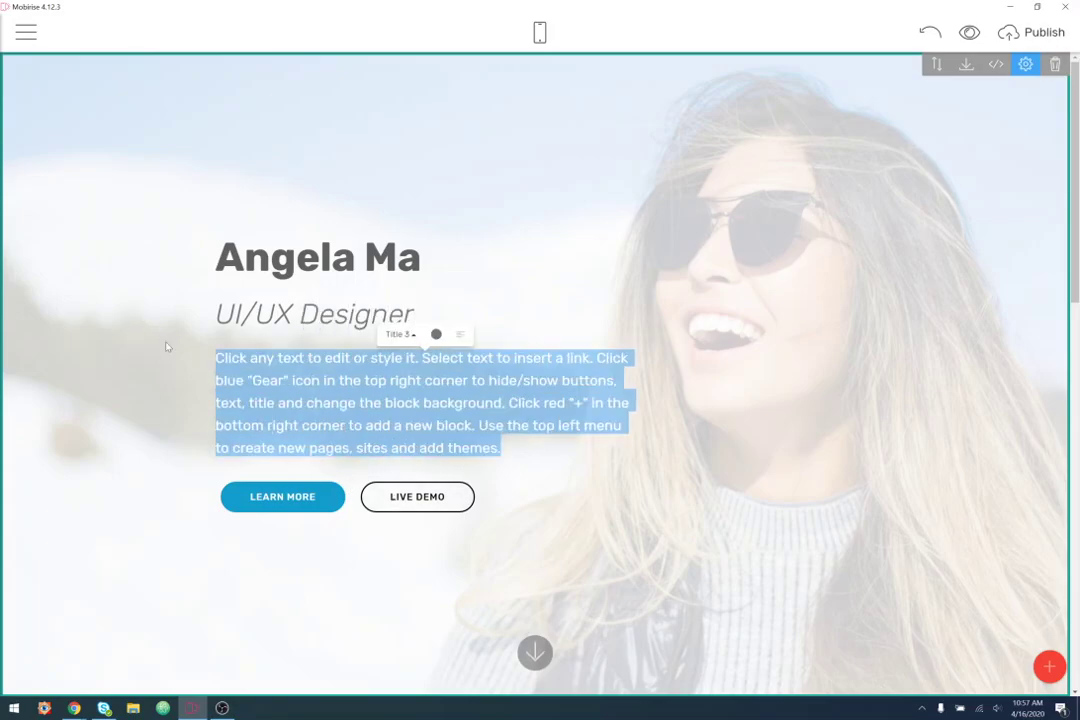
key(BackSpace)
text(I create beautiful )
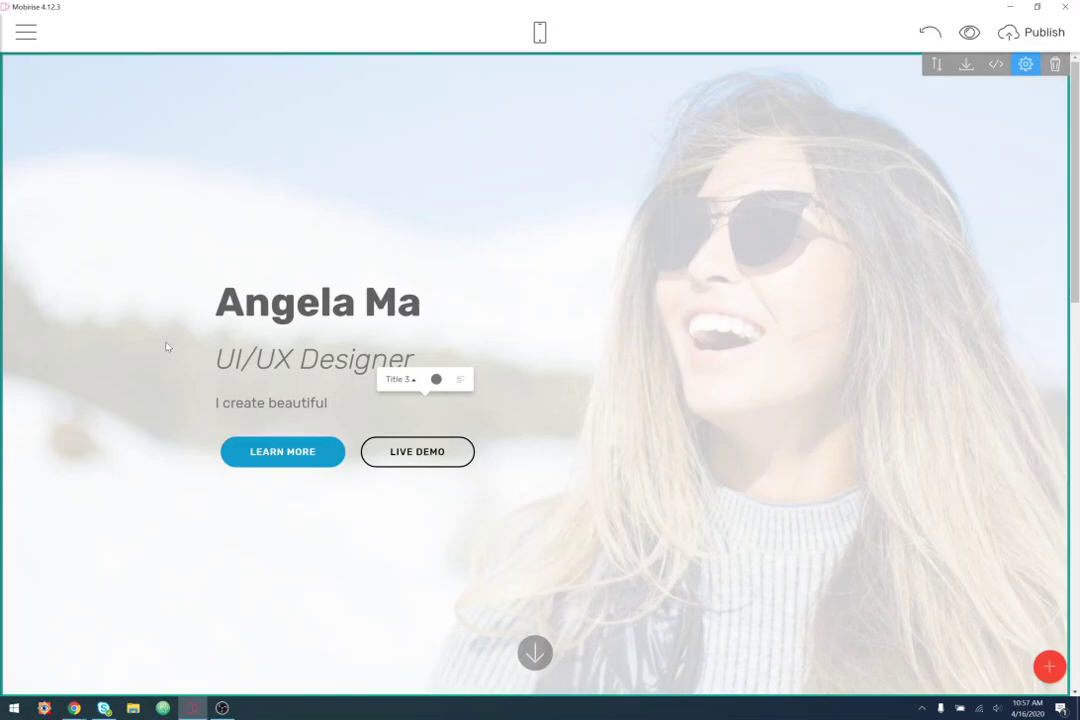
text(and function designs for )
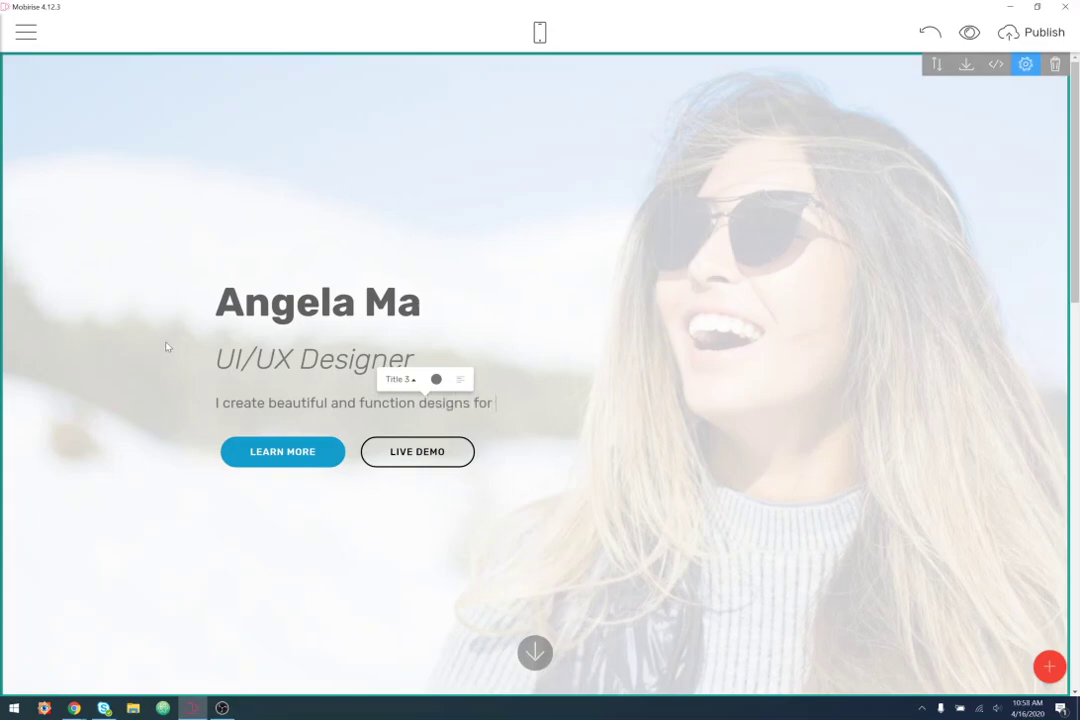
text(social)
key(BackSpace)
key(BackSpace)
key(BackSpace)
key(BackSpace)
key(BackSpace)
text(tartups and social media companies.I've li)
key(BackSpace)
key(BackSpace)
text(had the privilege to work for companies li)
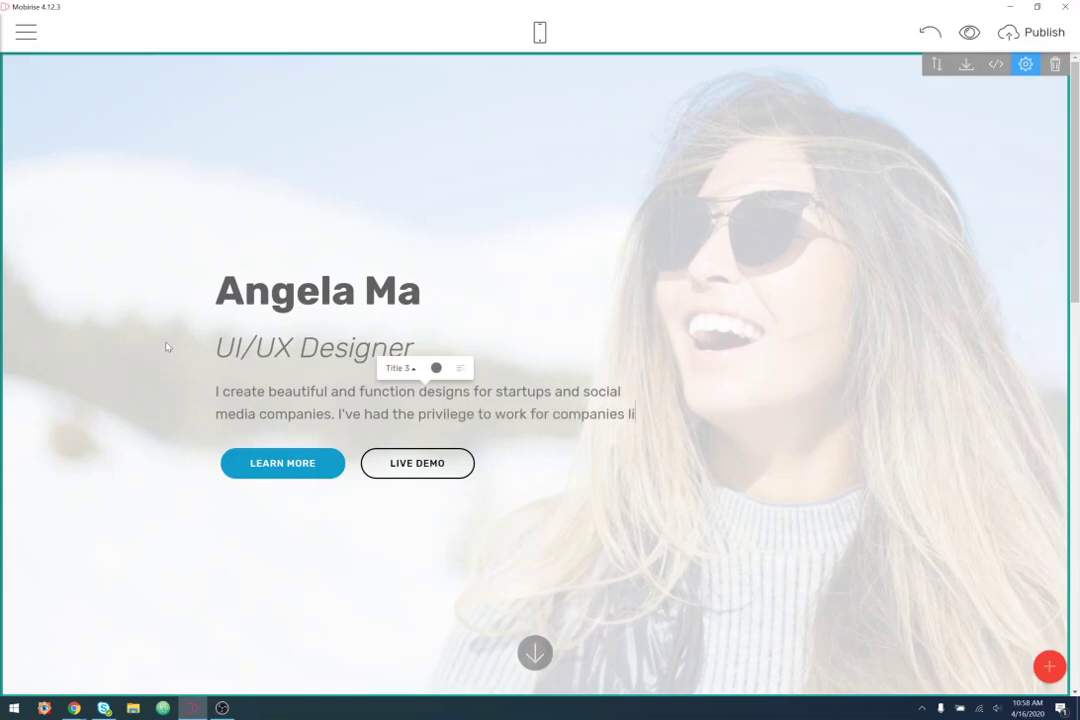
text(ke Facebook, LinkedIn, and Twitter.)
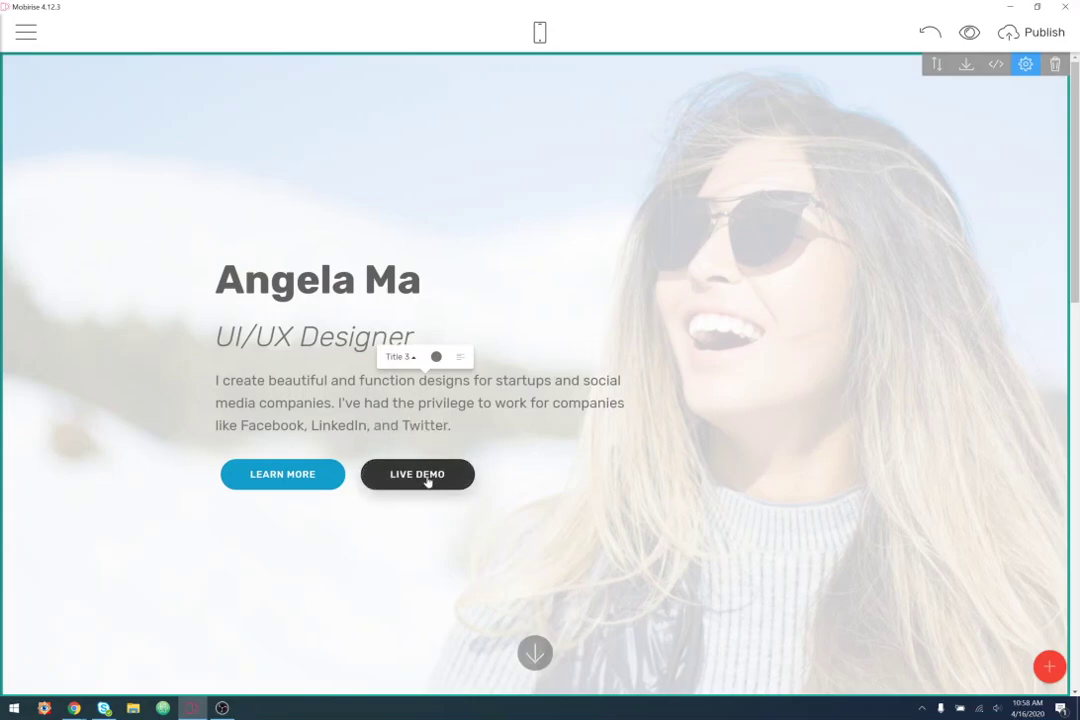
drag(216, 381, 455, 434)
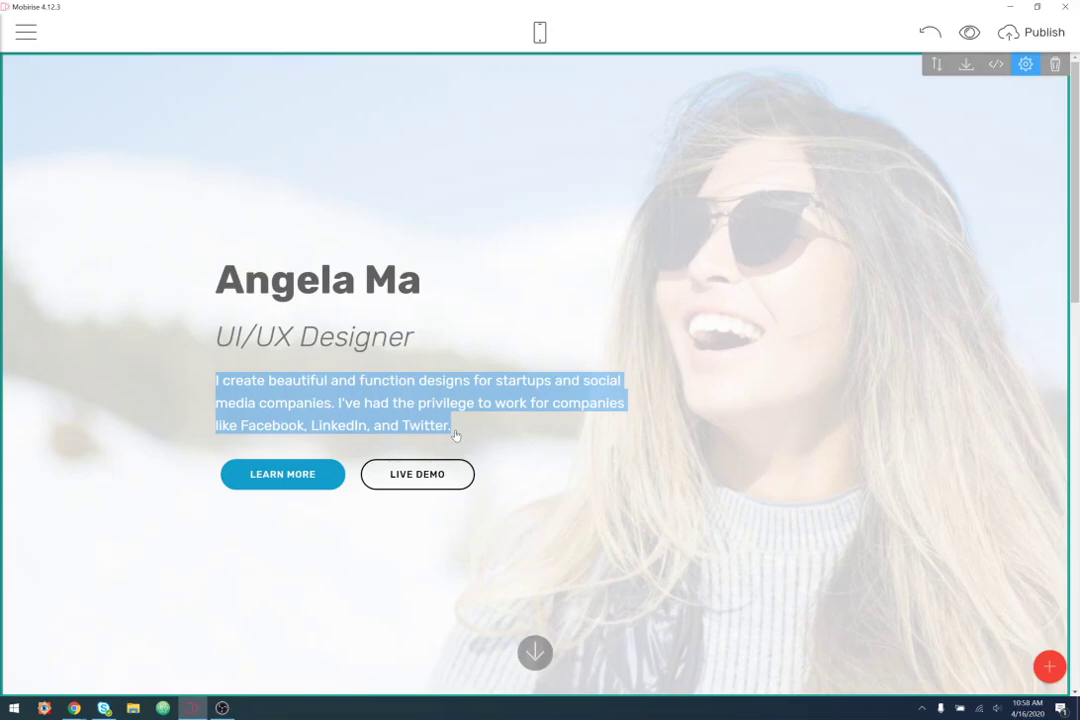
click(302, 406)
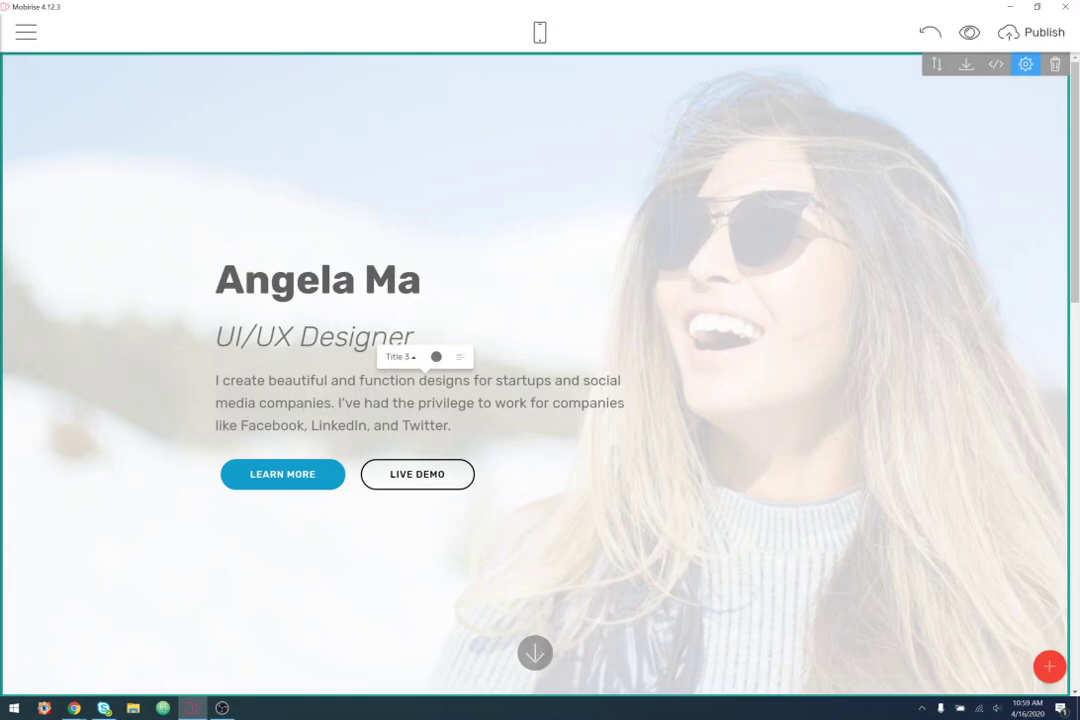
- Delete the LIVE DEMO button and relabel LEARN MORE as 'View Case Studies'
click(412, 472)
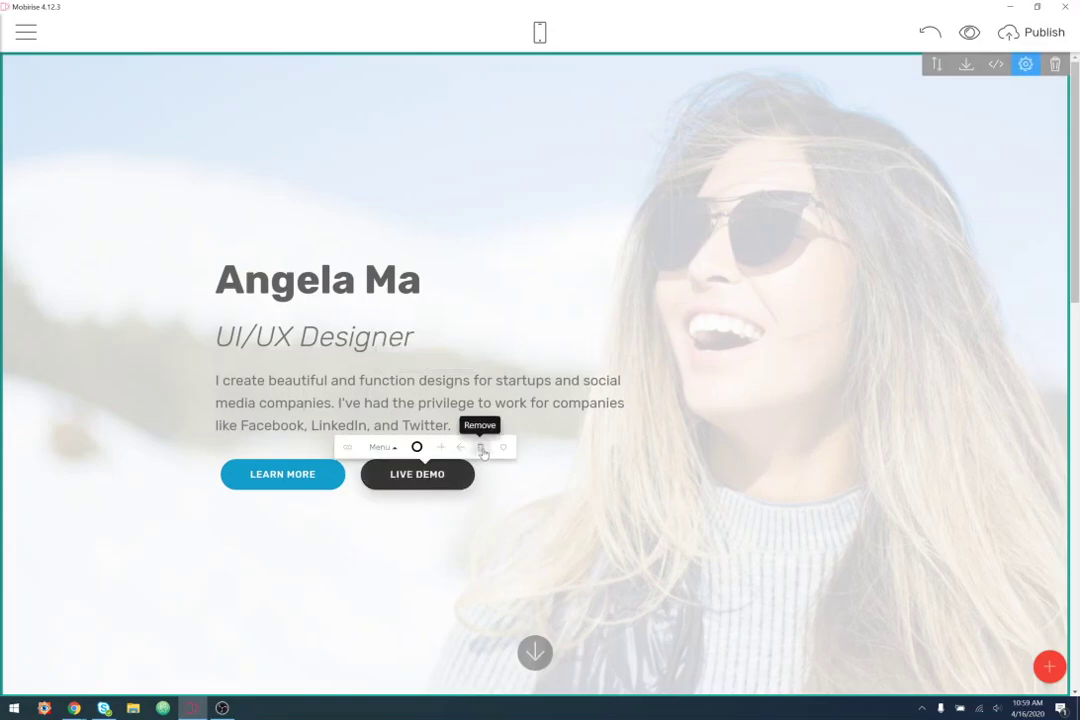
click(478, 452)
click(316, 474)
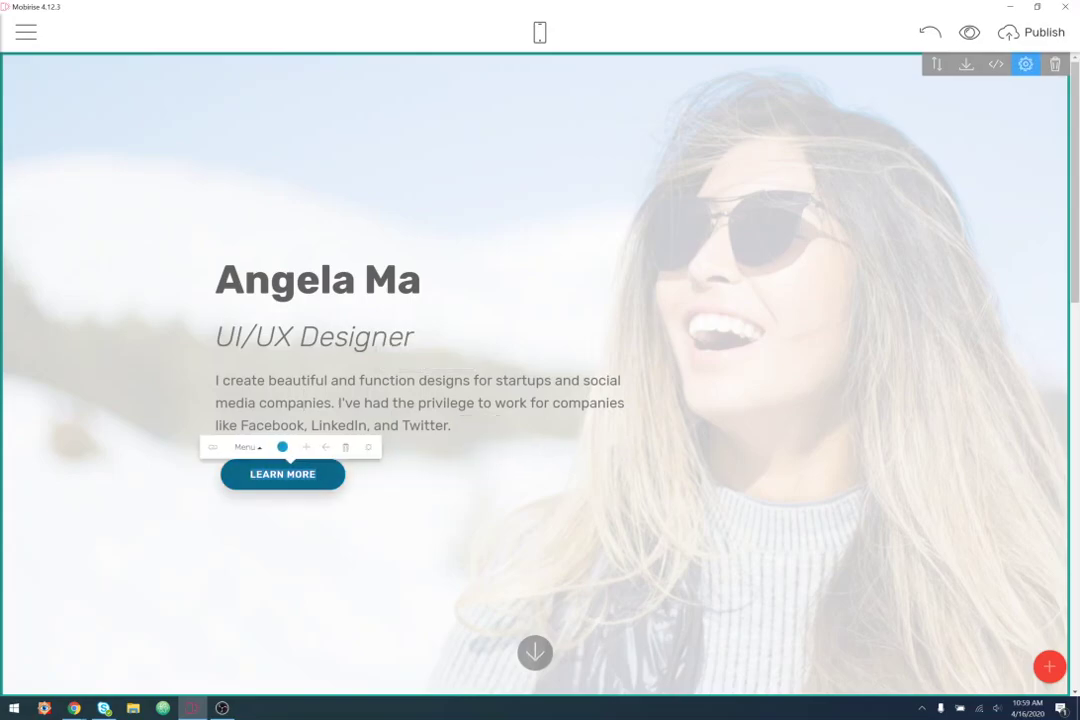
key(ctrl+a)
text(Vie)
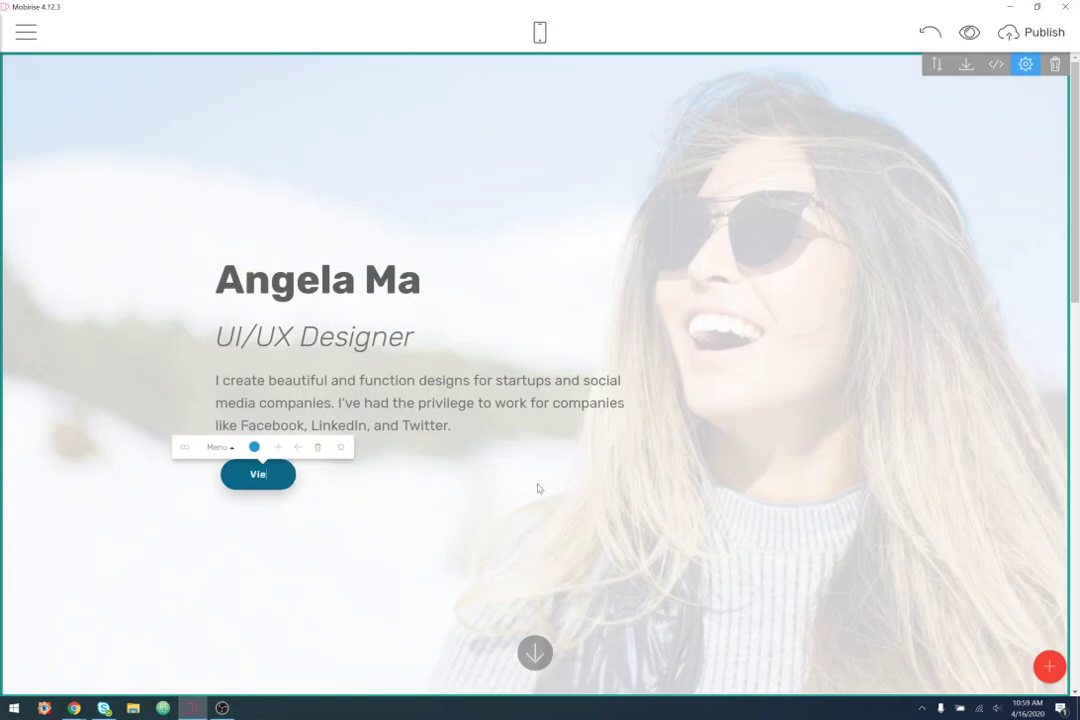
text(w Case Studies)
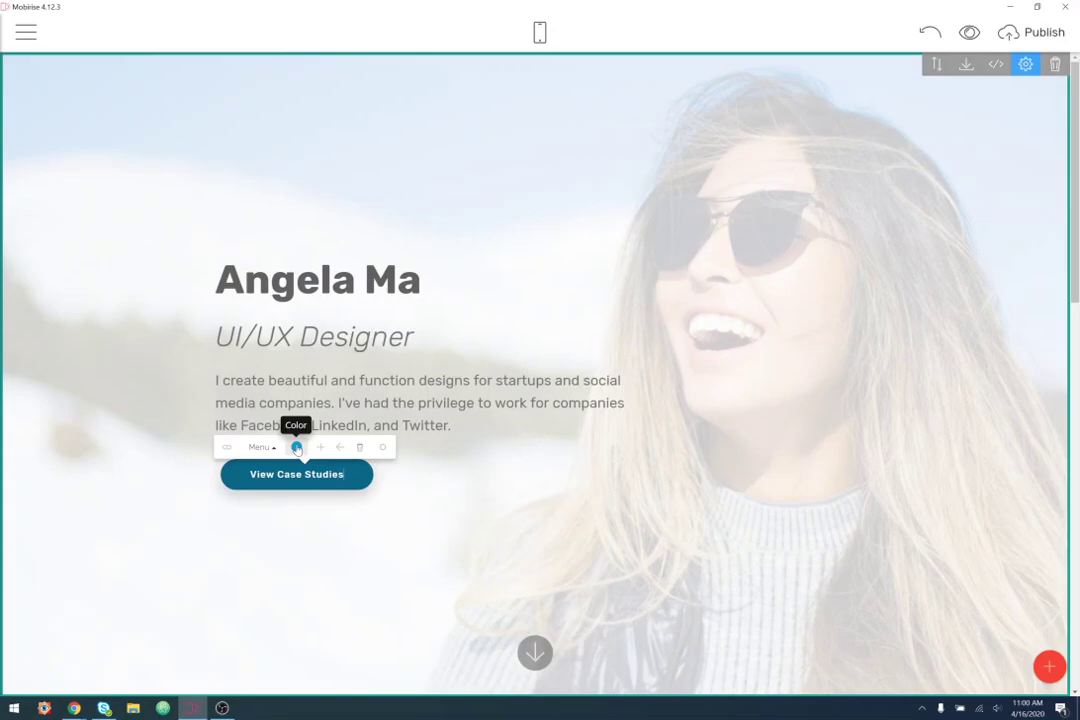
click(297, 449)
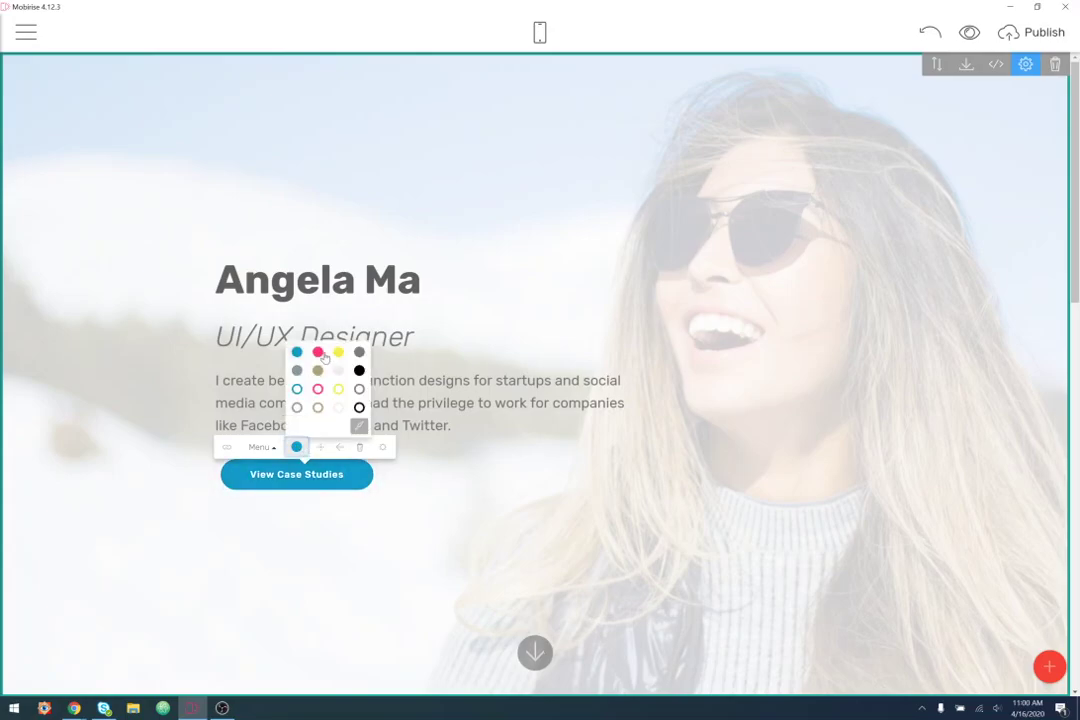
- Colour the View Case Studies button and the name title pink
click(318, 354)
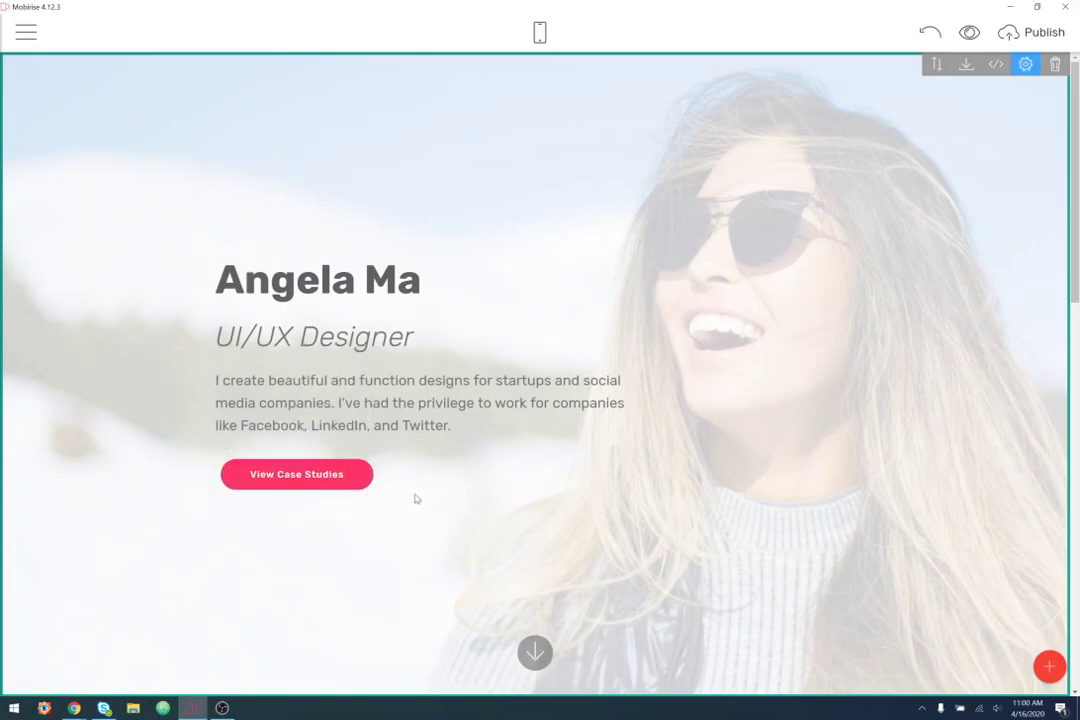
click(421, 282)
drag(421, 282, 195, 290)
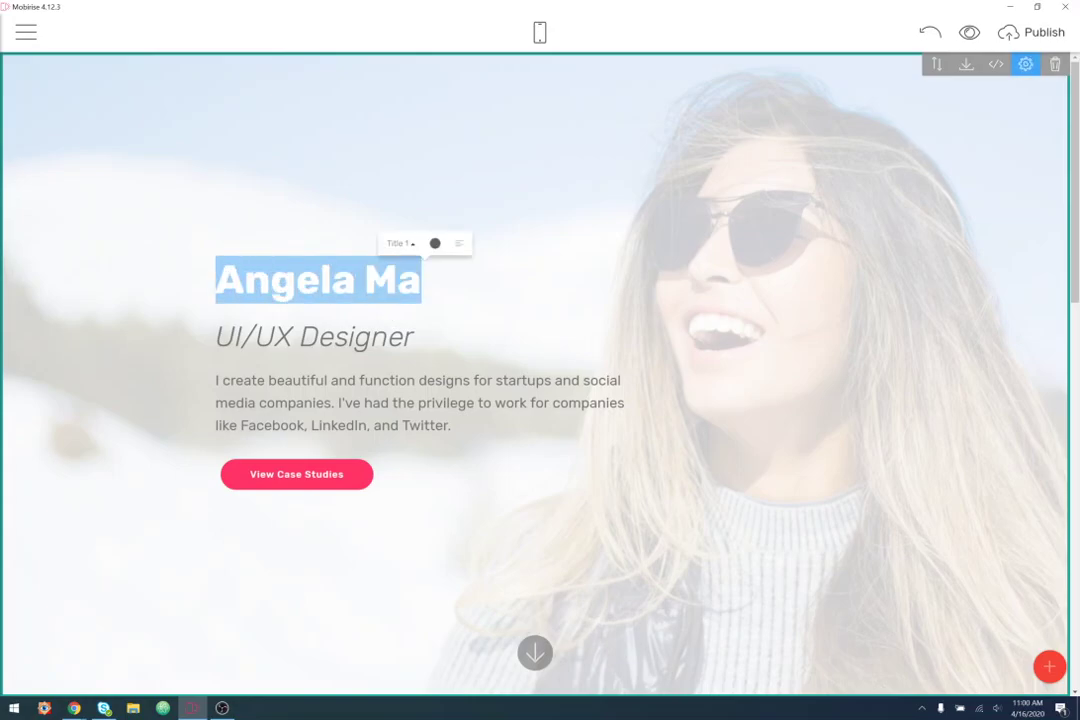
click(435, 243)
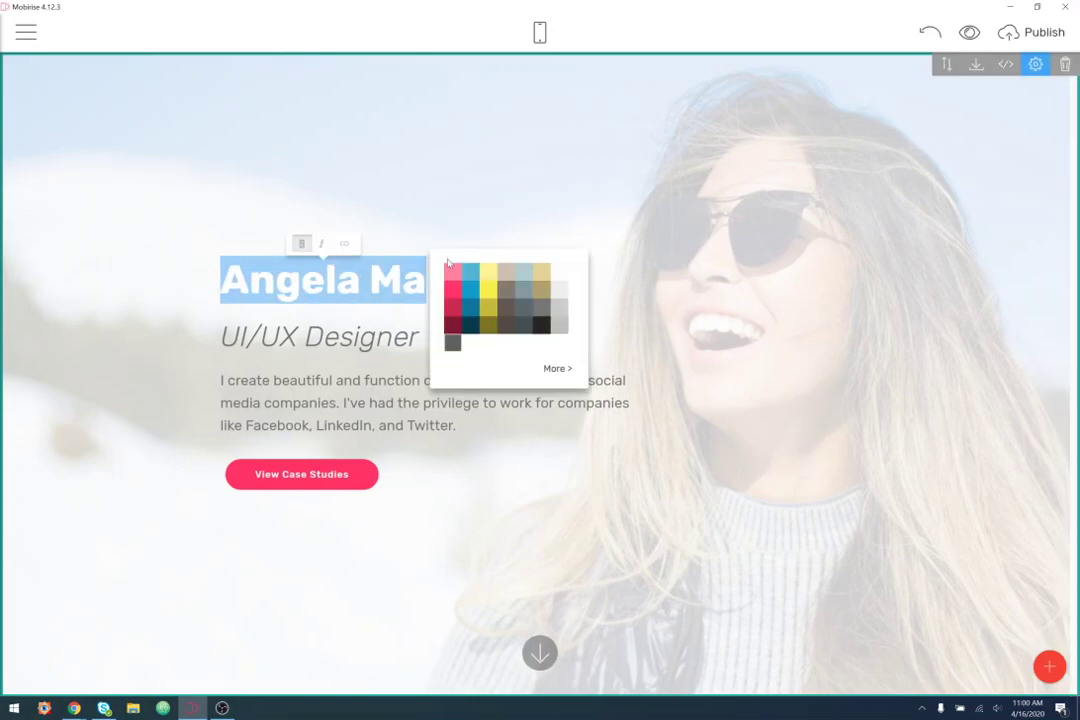
click(452, 296)
click(447, 504)
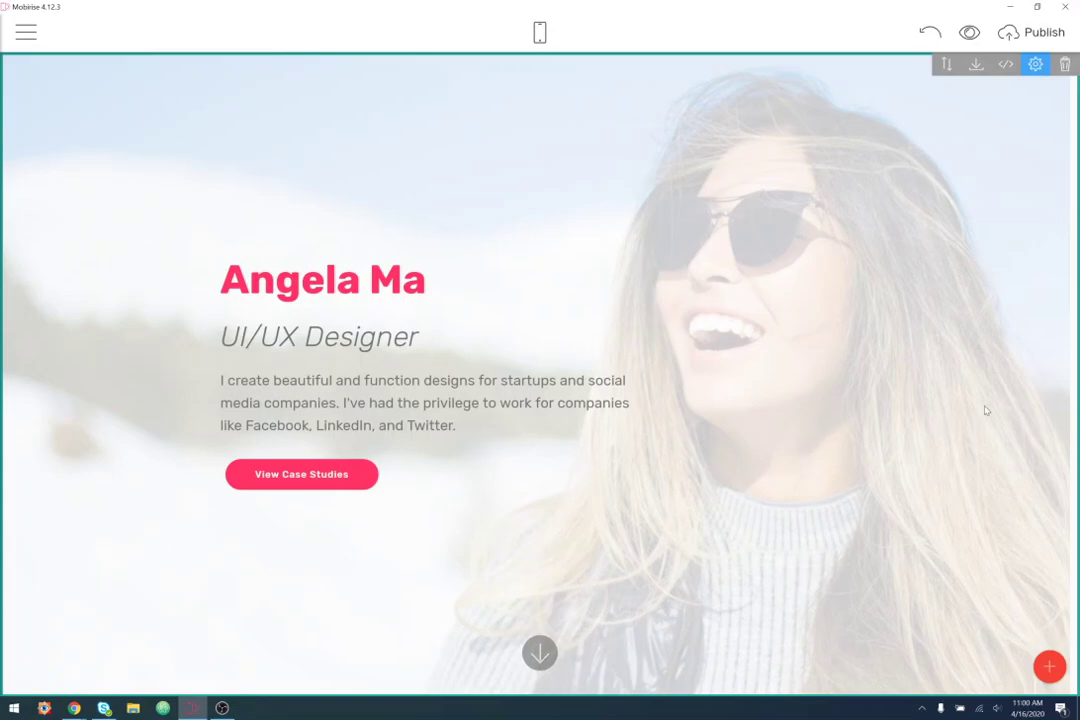
- Set the hero block's overlay colour to black
click(1037, 65)
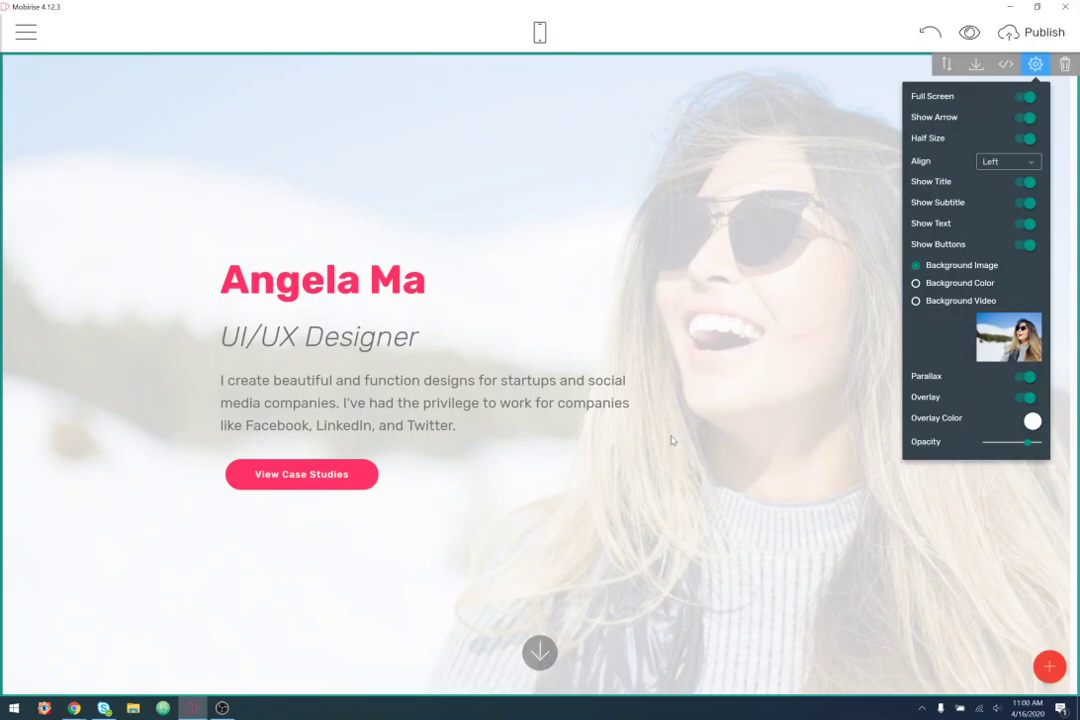
click(1032, 421)
click(1037, 500)
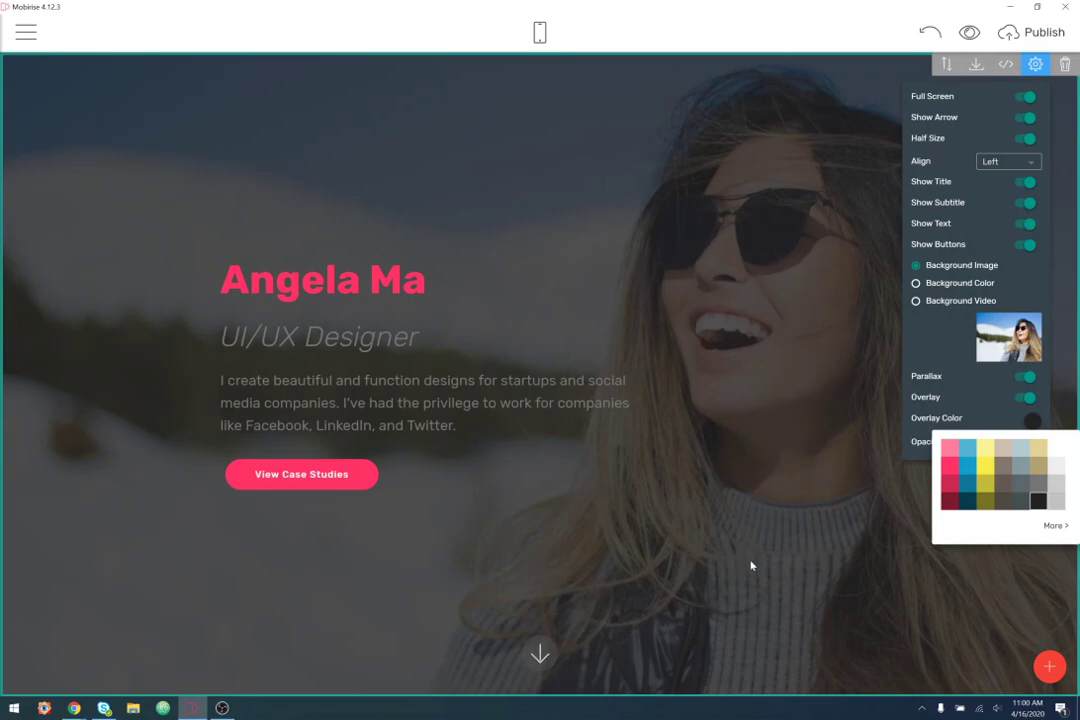
click(785, 197)
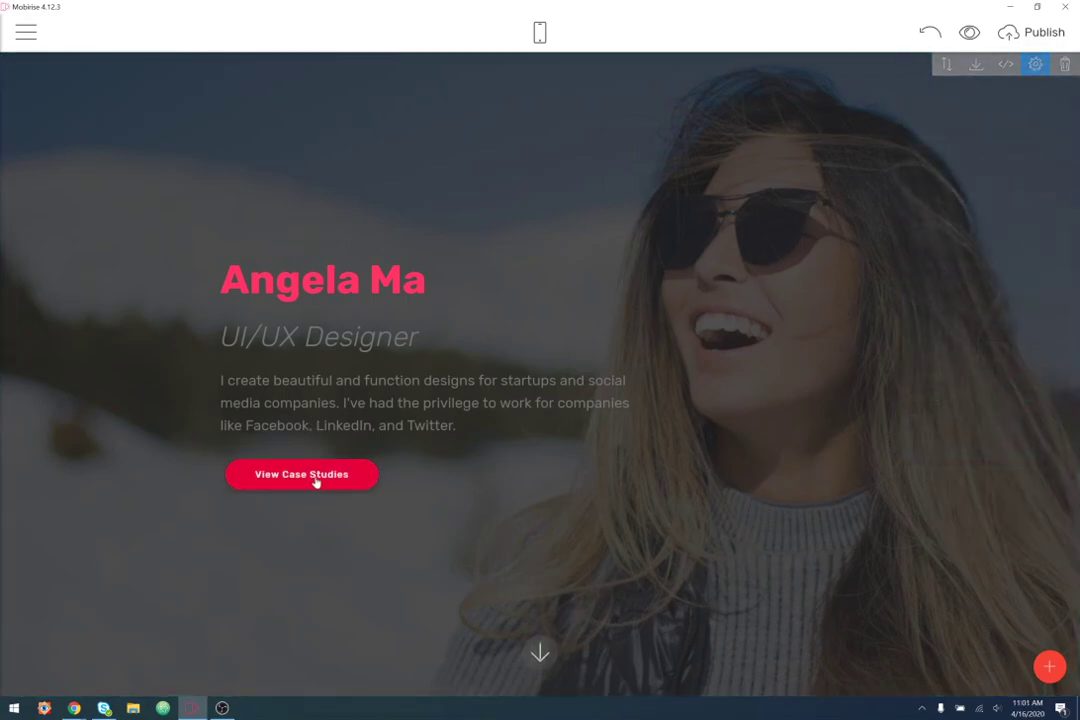
- Make the UI/UX Designer subtitle and the bio paragraph white
click(357, 325)
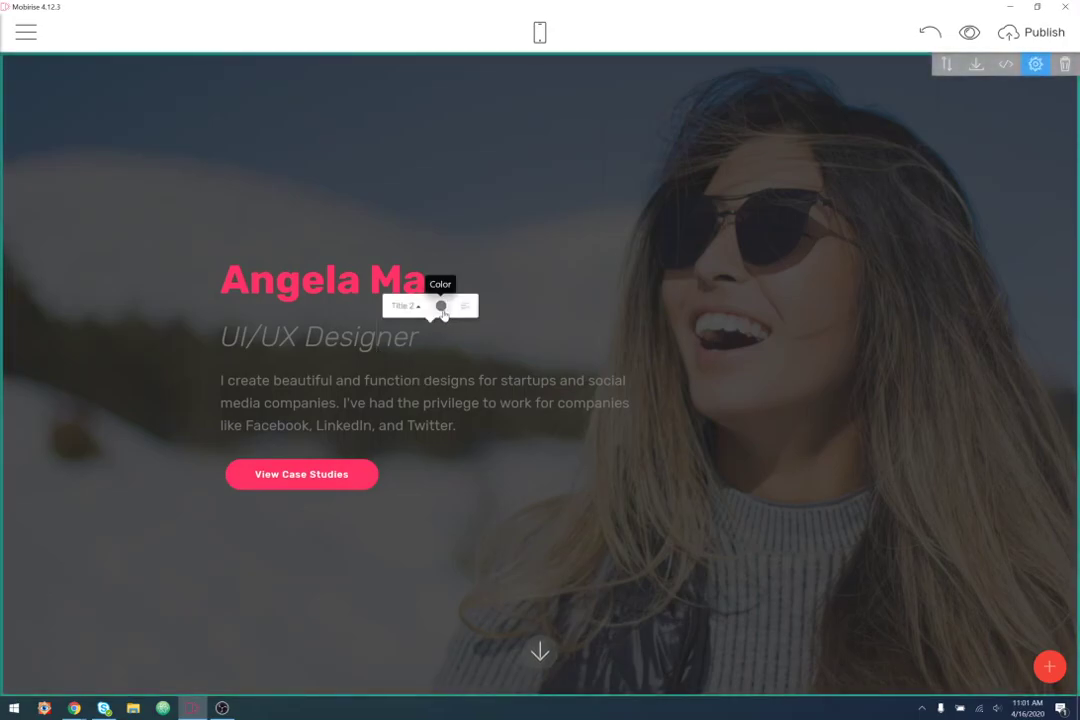
click(441, 305)
click(385, 400)
click(441, 357)
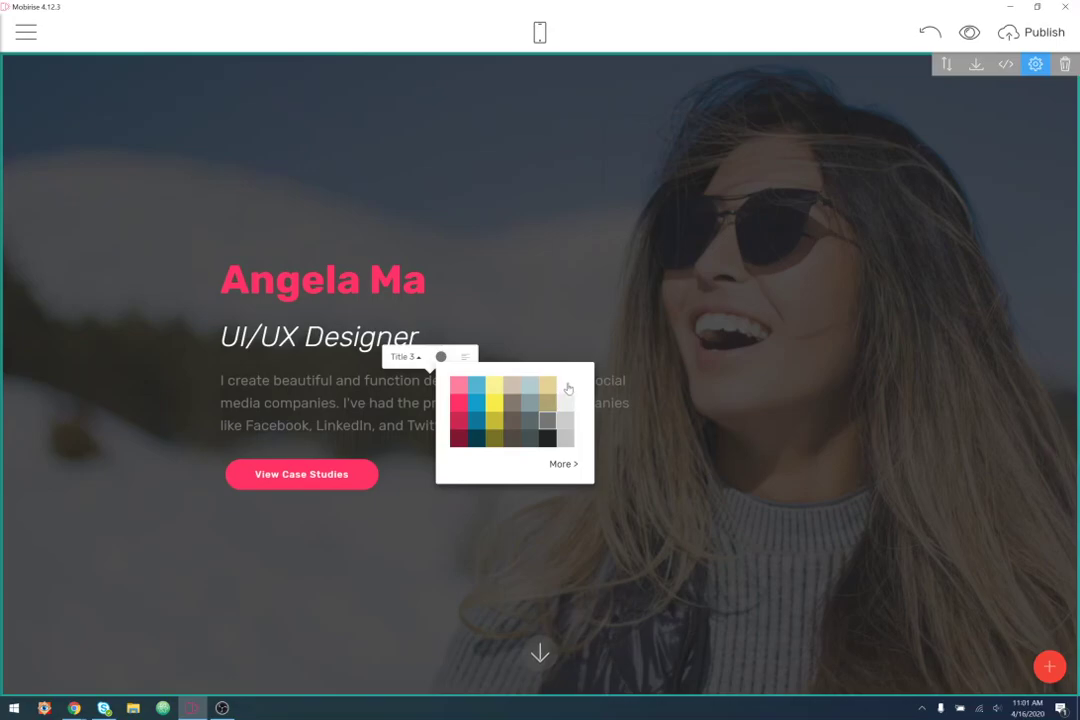
click(566, 385)
click(393, 544)
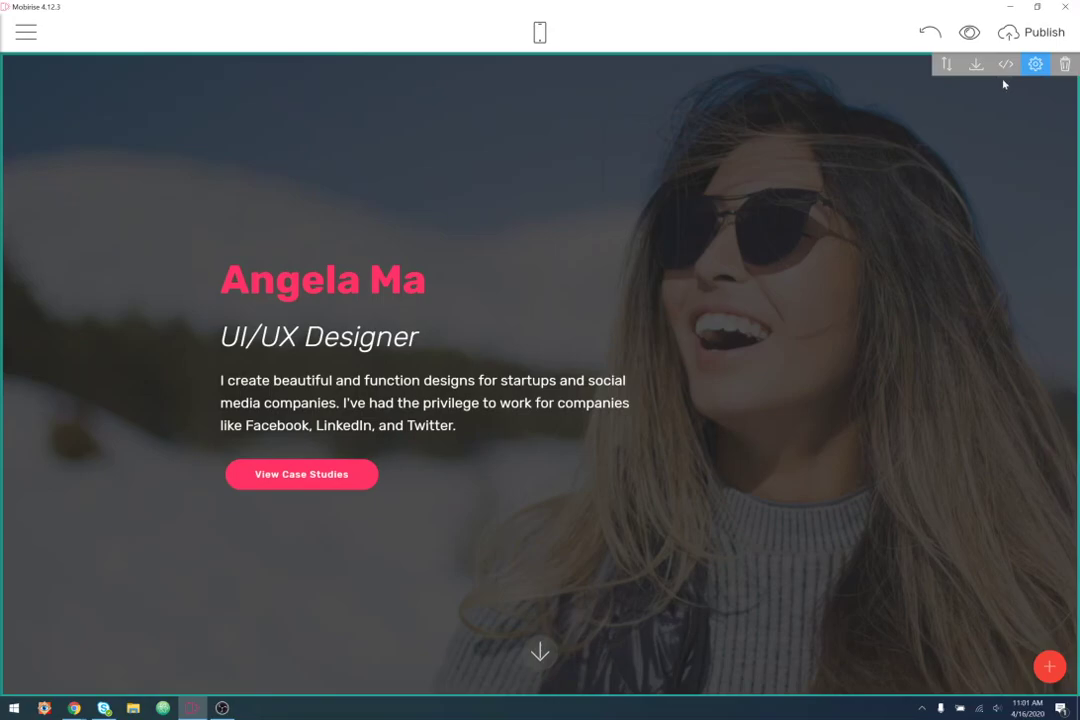
- Adjust the hero overlay Opacity slider, leaving it near 0.1 for a faint darkening
click(1035, 64)
drag(1027, 443, 979, 446)
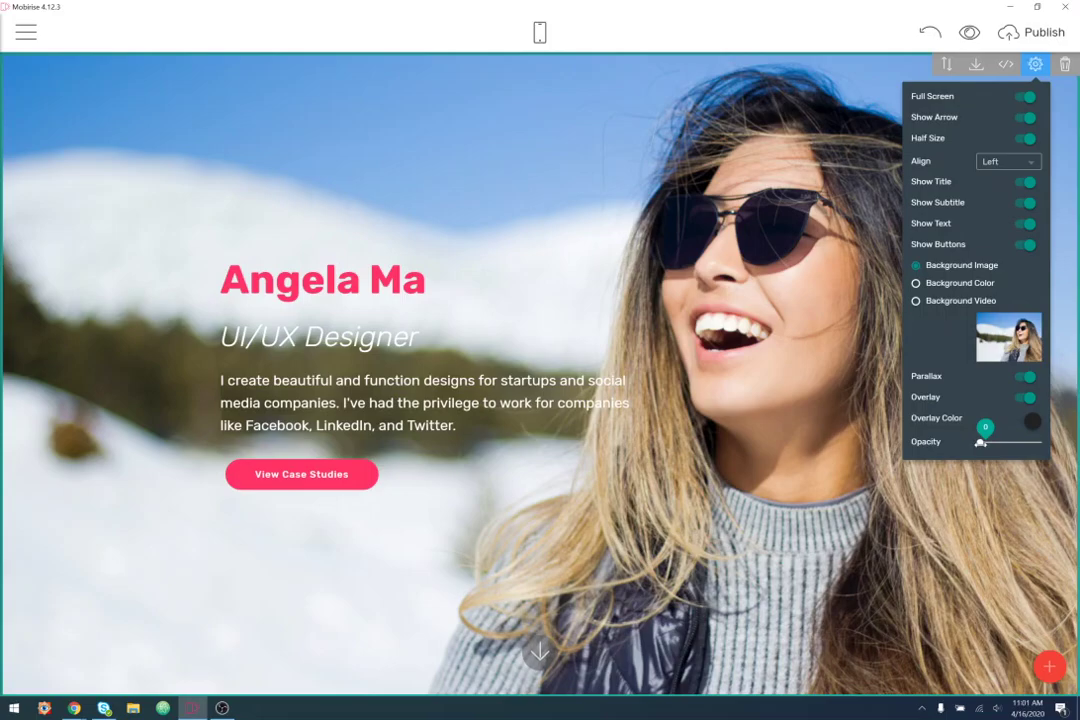
drag(979, 446, 985, 444)
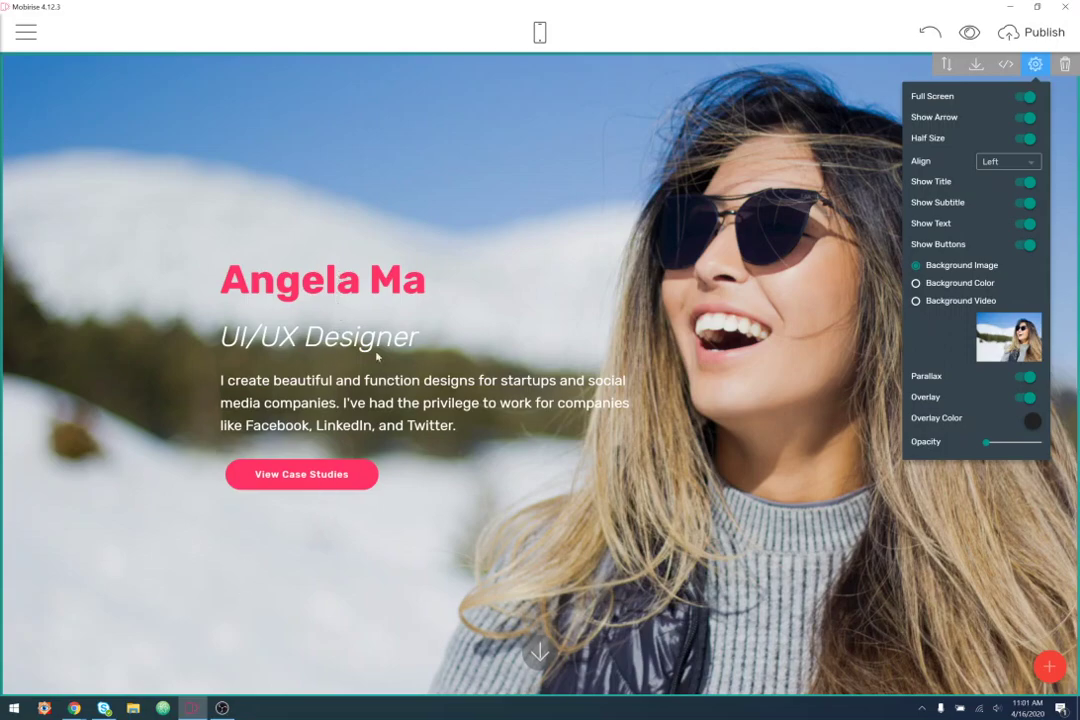
drag(986, 442, 991, 442)
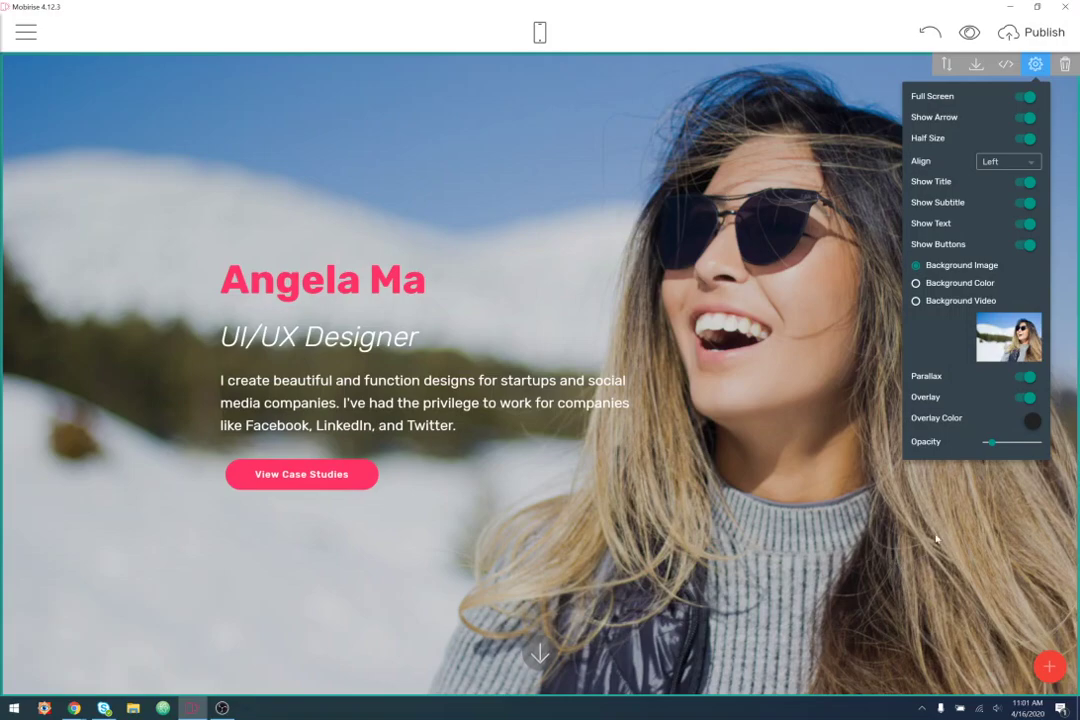
drag(989, 442, 979, 442)
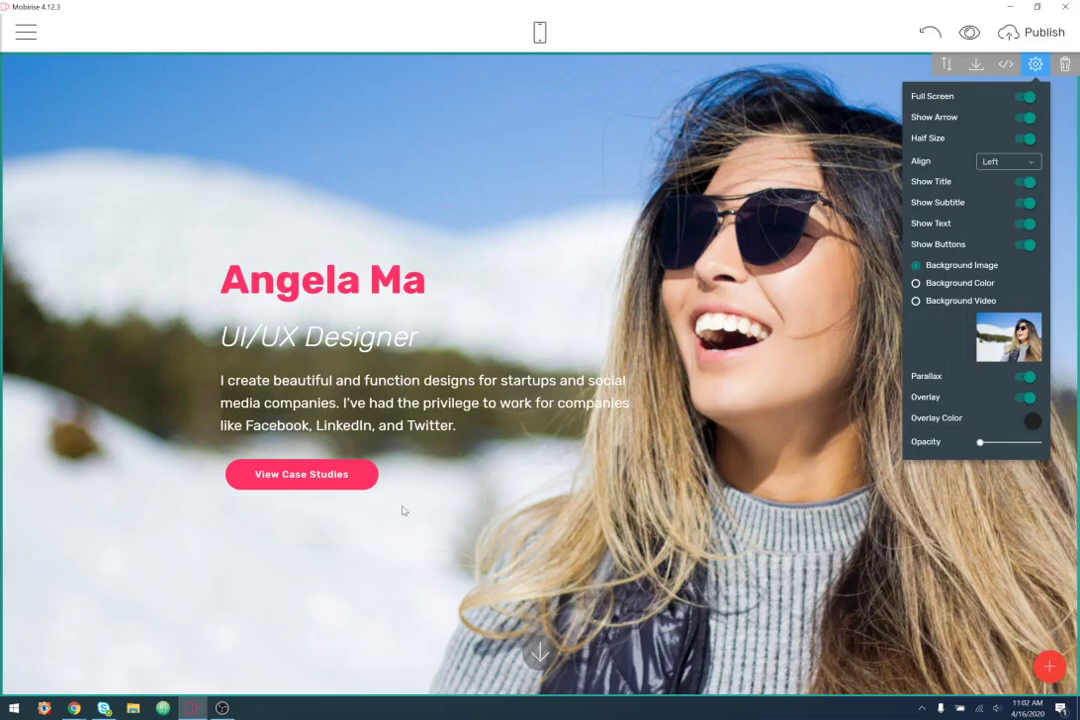
drag(981, 441, 986, 441)
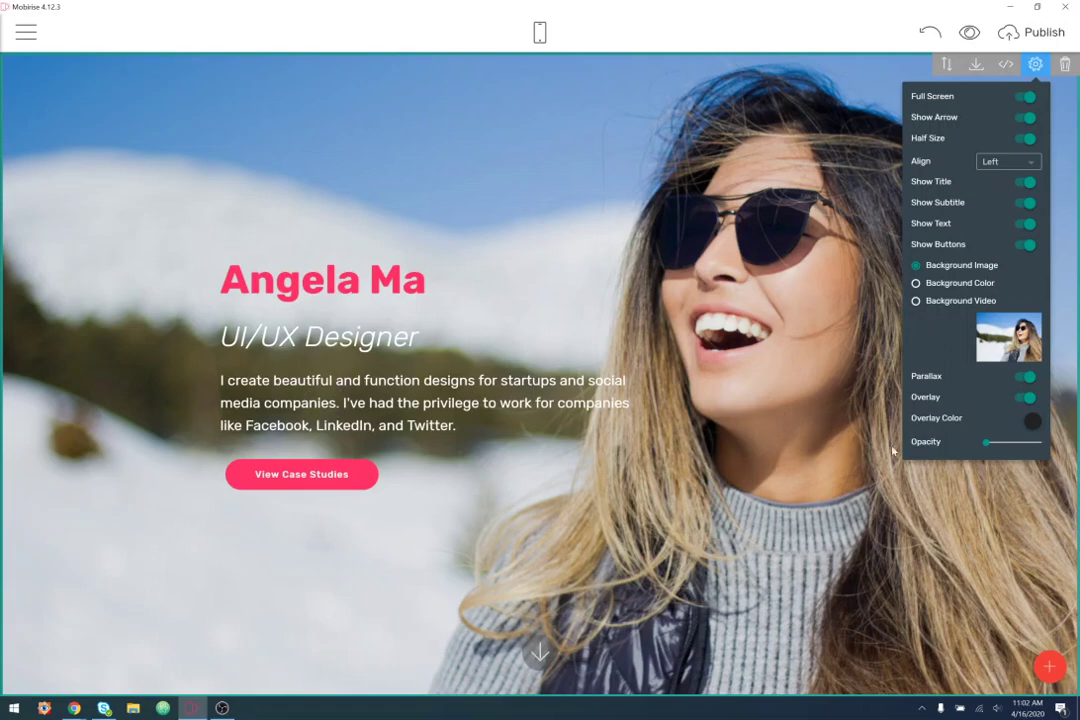
- Switch off Show Arrow in the hero block's parameters so the scroll-down arrow disappears
click(1049, 197)
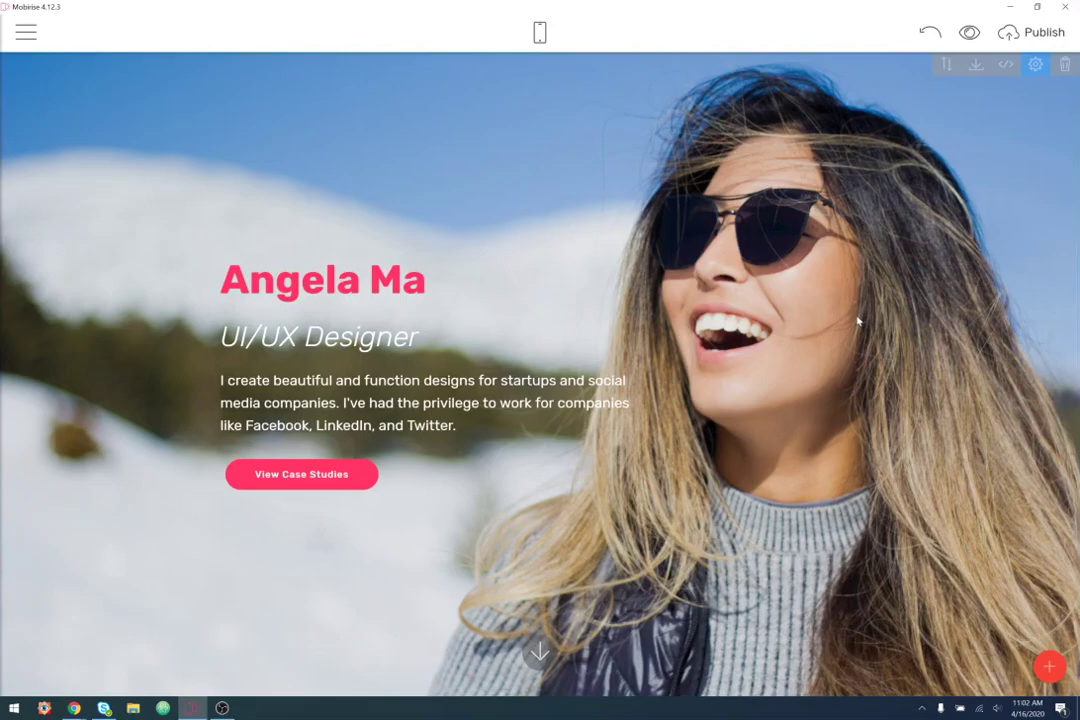
click(1035, 64)
click(1027, 120)
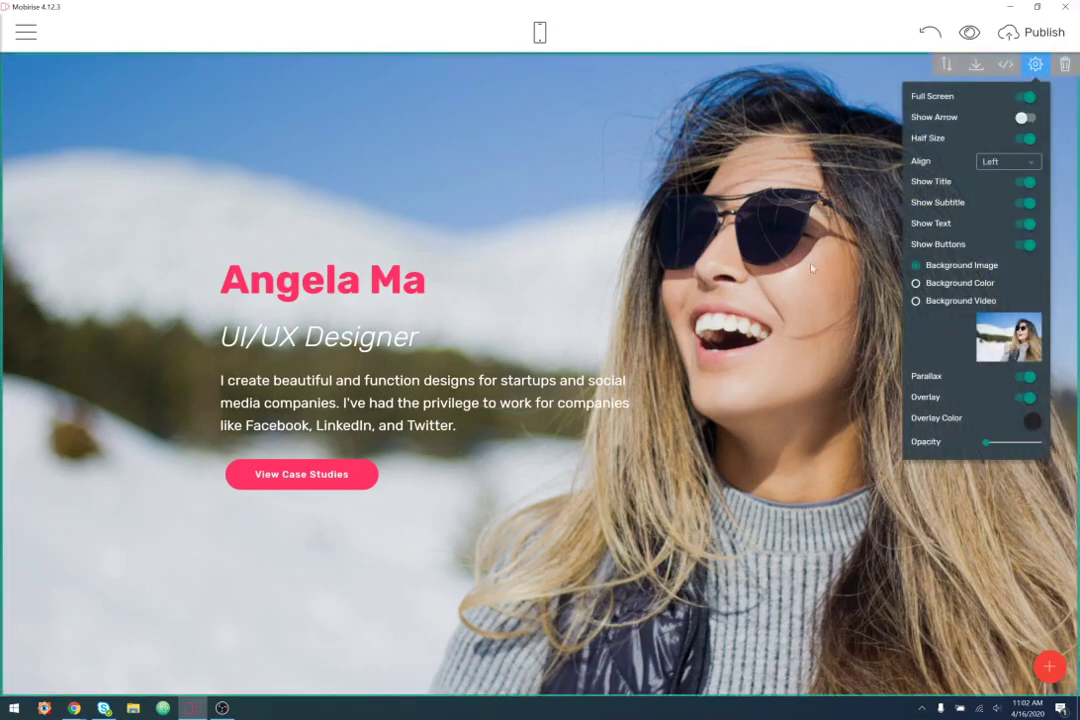
click(655, 241)
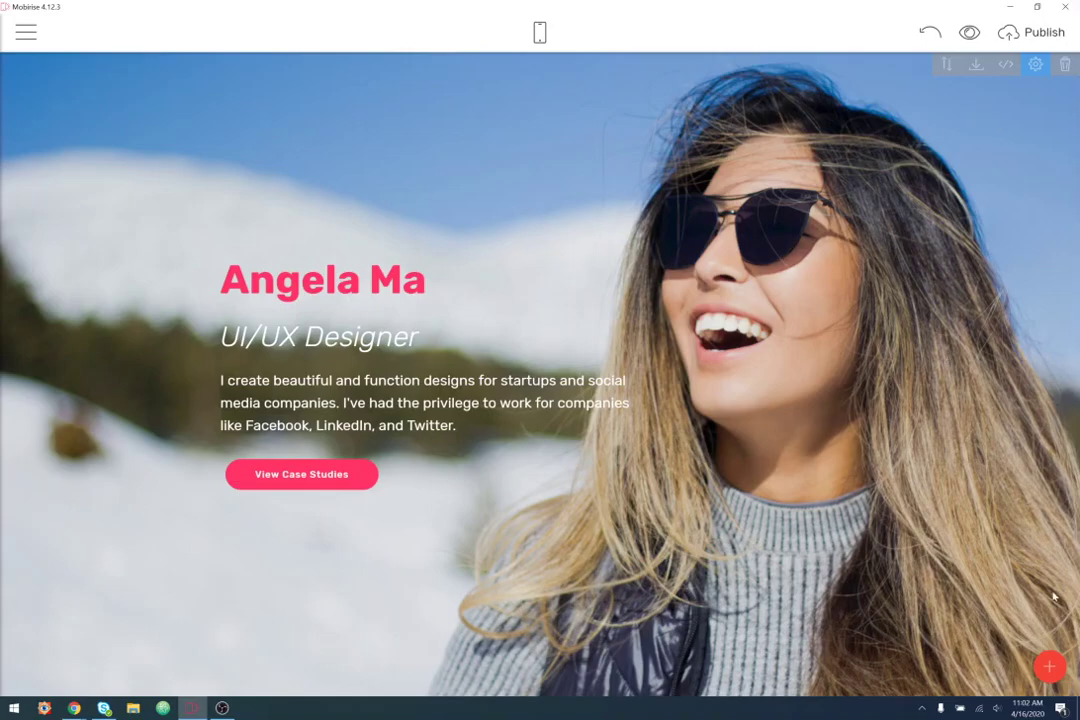
- Drag the Watch Special block from the Services category onto the page twice, below the hero
click(1049, 666)
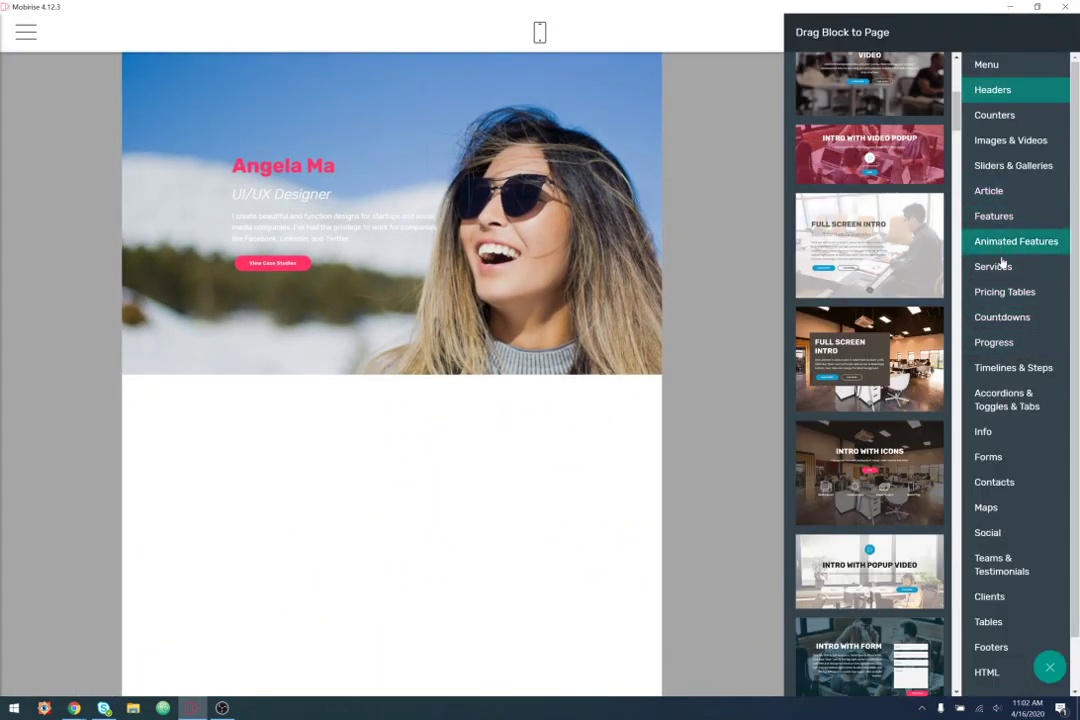
click(980, 267)
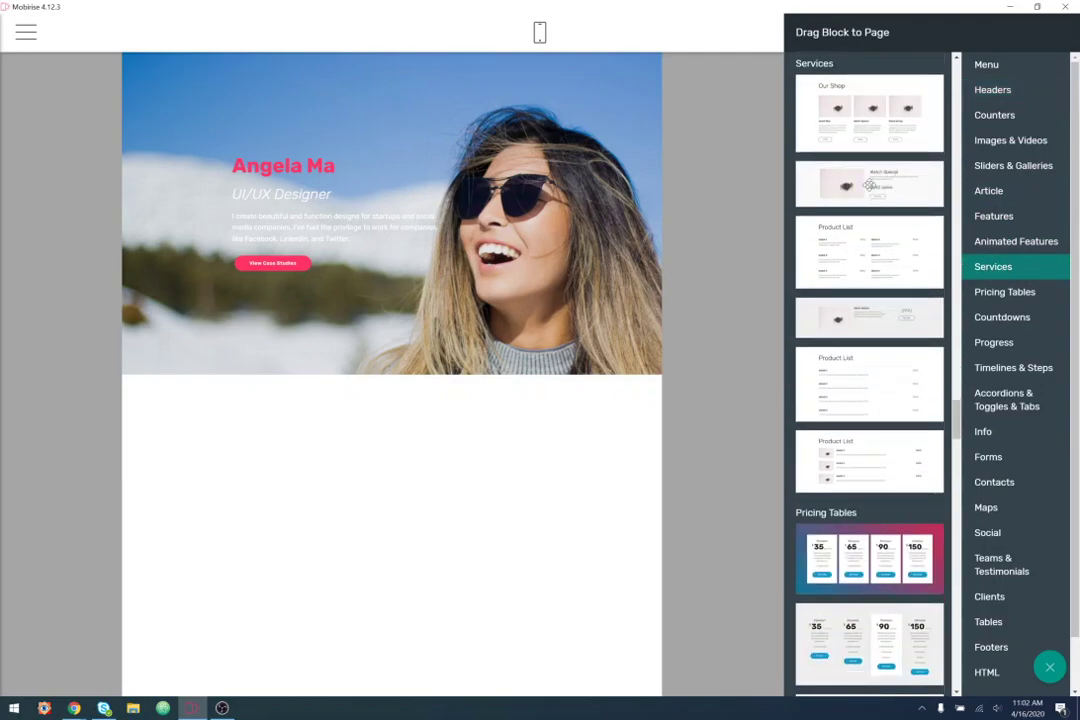
drag(885, 184, 405, 419)
drag(880, 184, 388, 571)
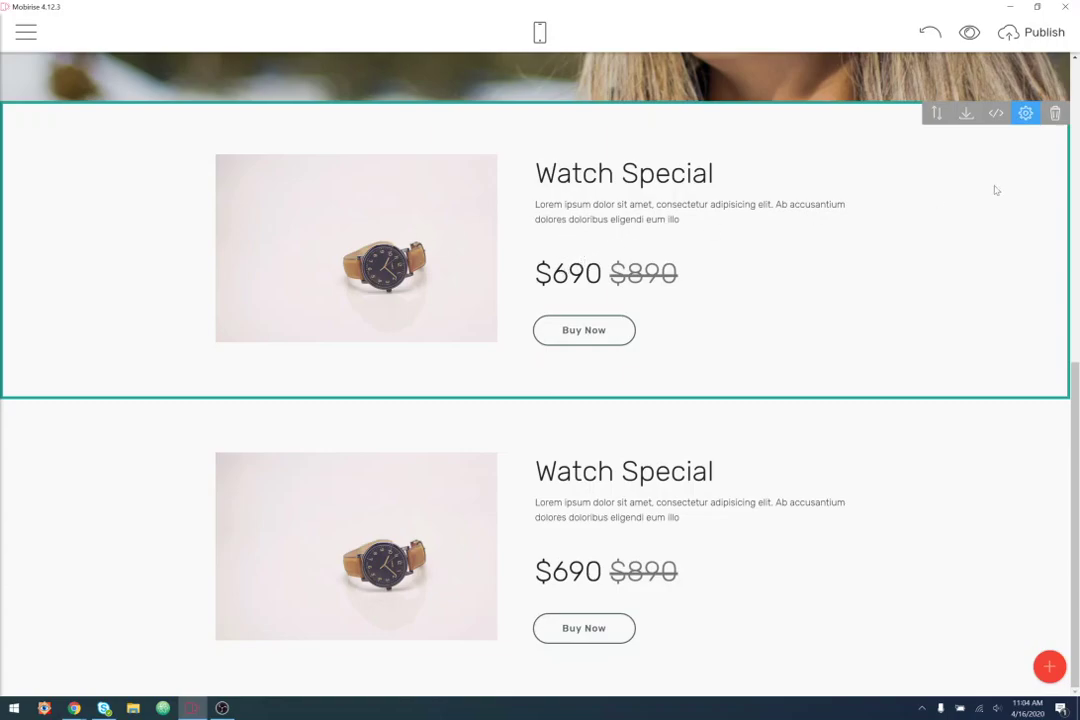
- Retitle the first Watch Special section 'Facebook Facelift'
click(1026, 114)
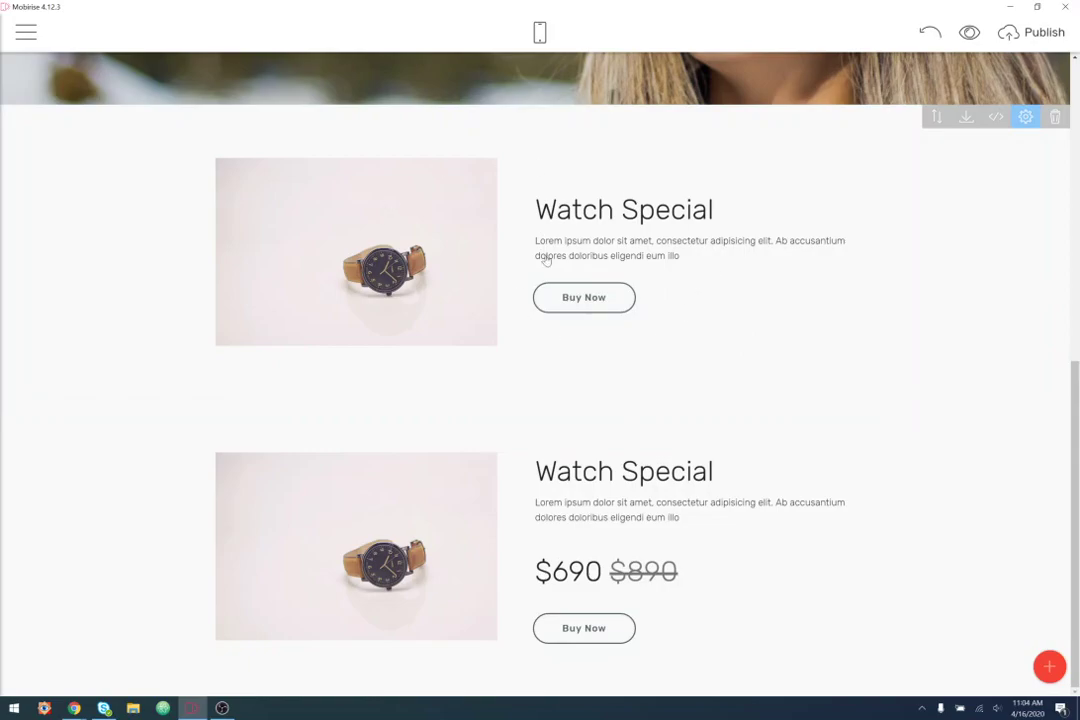
drag(733, 214, 505, 220)
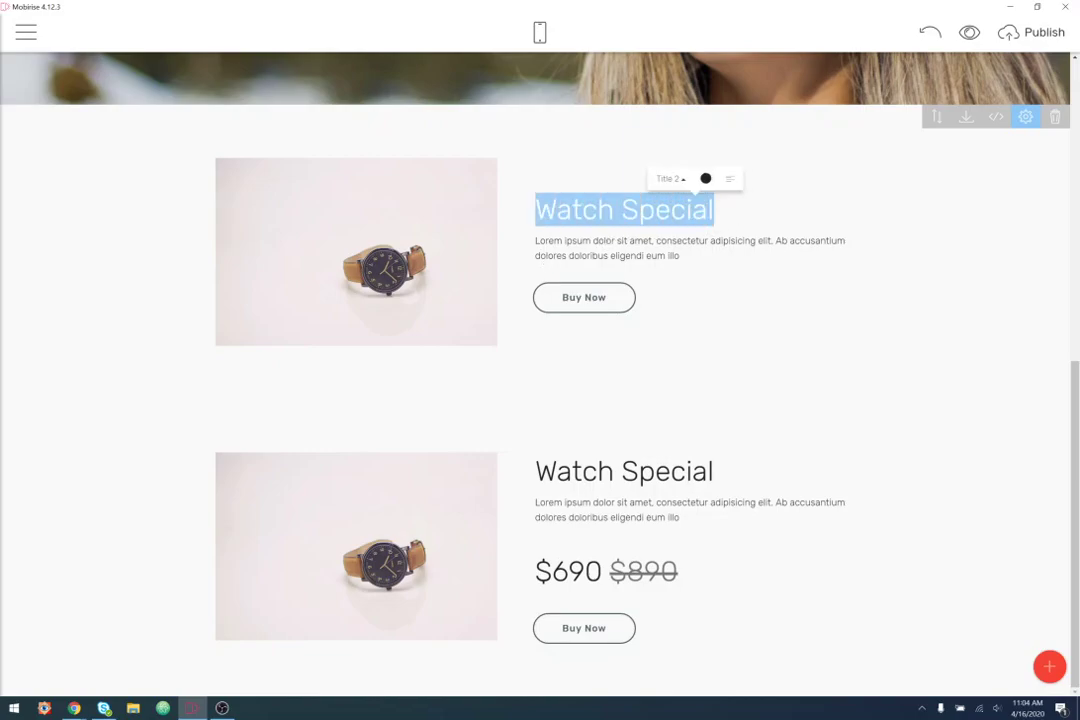
text(Fa)
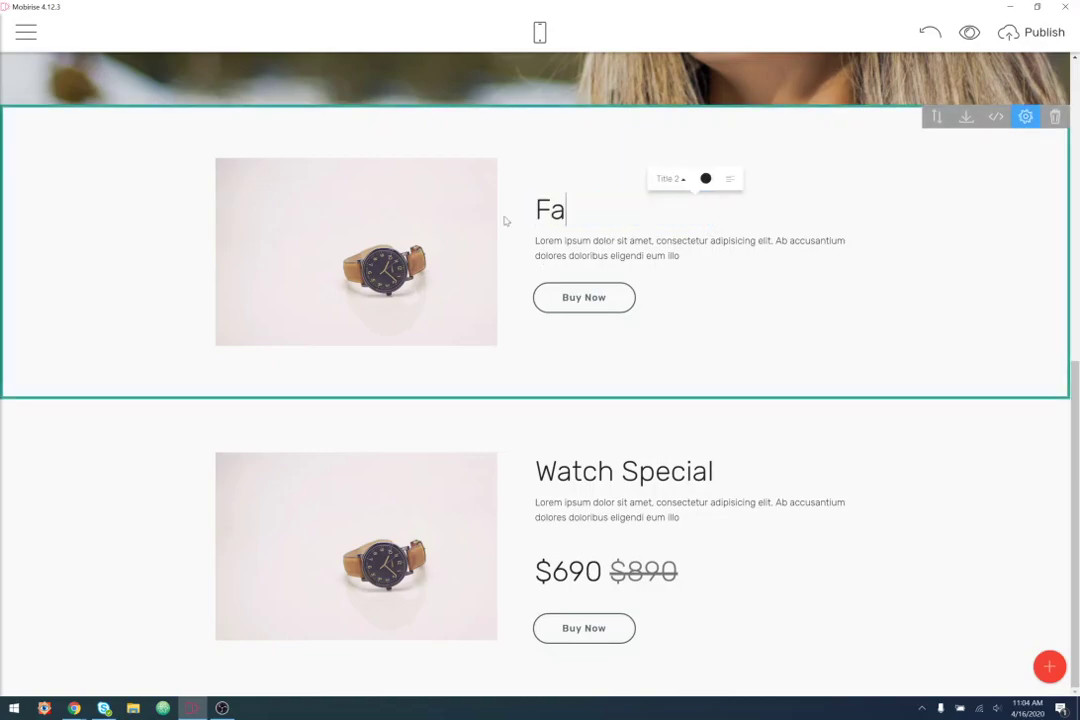
text(cebook Face)
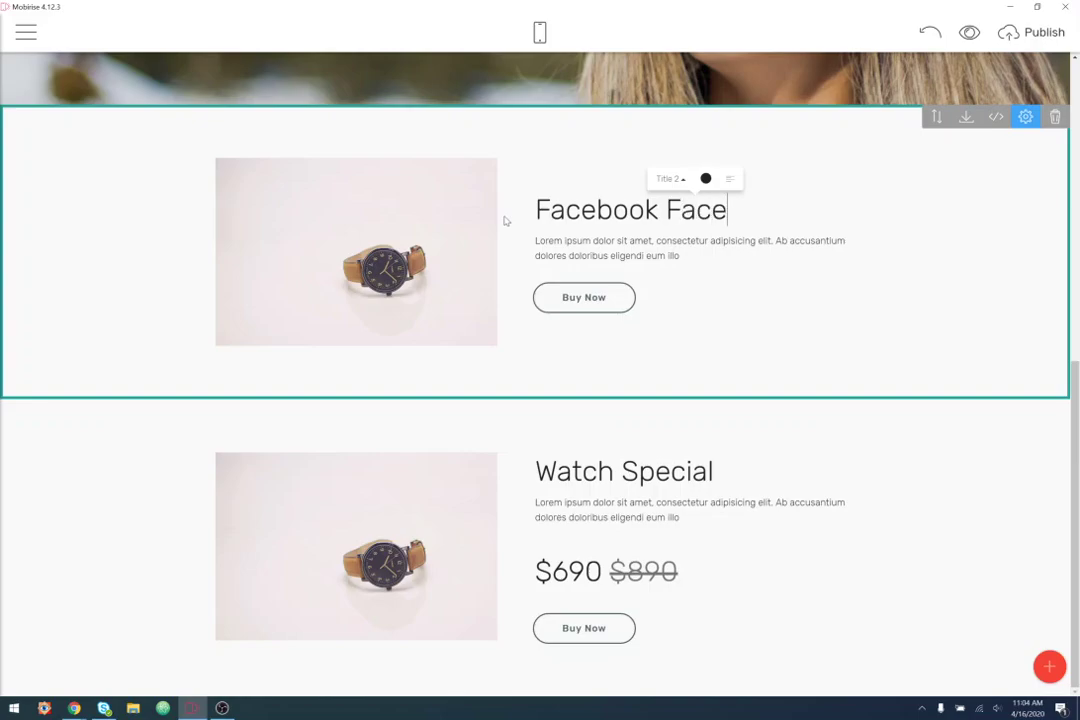
text(lift)
- Replace its placeholder paragraph with a description of redesigning the old blue Facebook app to be lighter and more airy
drag(690, 258, 535, 241)
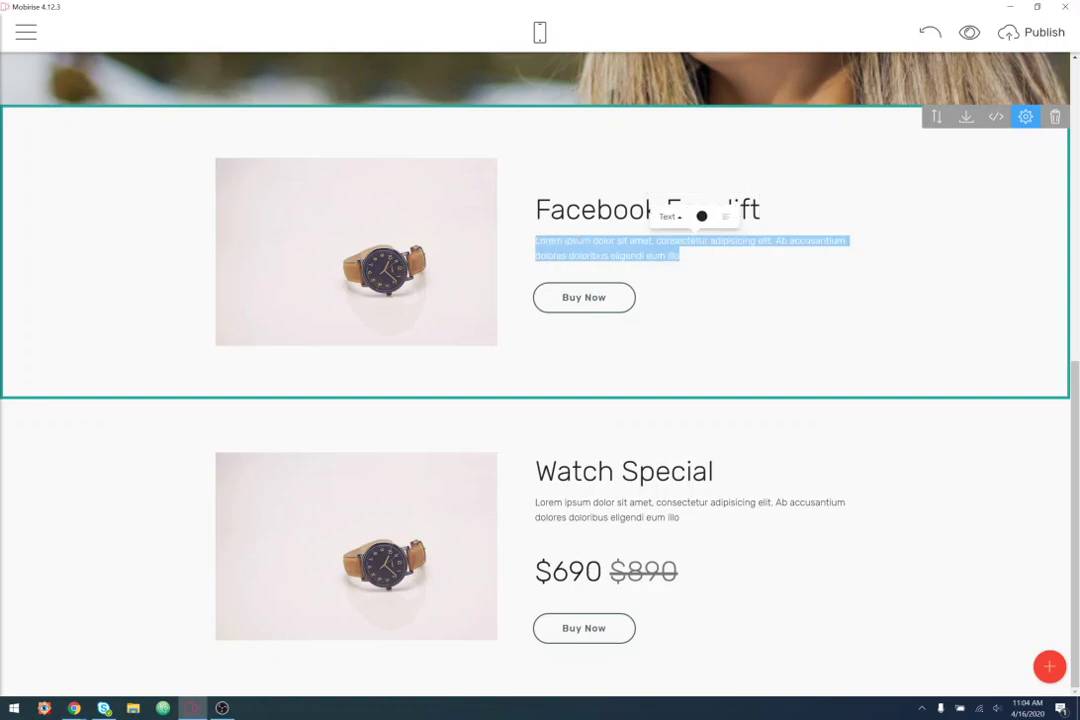
text(I wo)
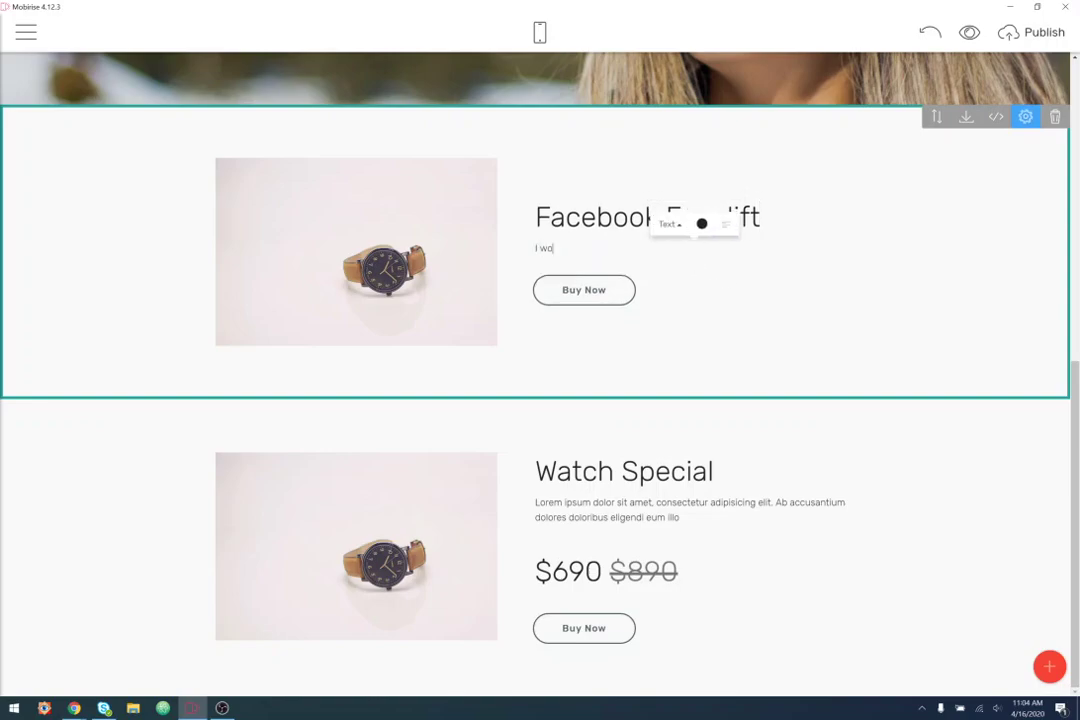
text(rked witht h)
key(BackSpace)
key(BackSpace)
key(BackSpace)
text(the team at Facebook to redesign the old )
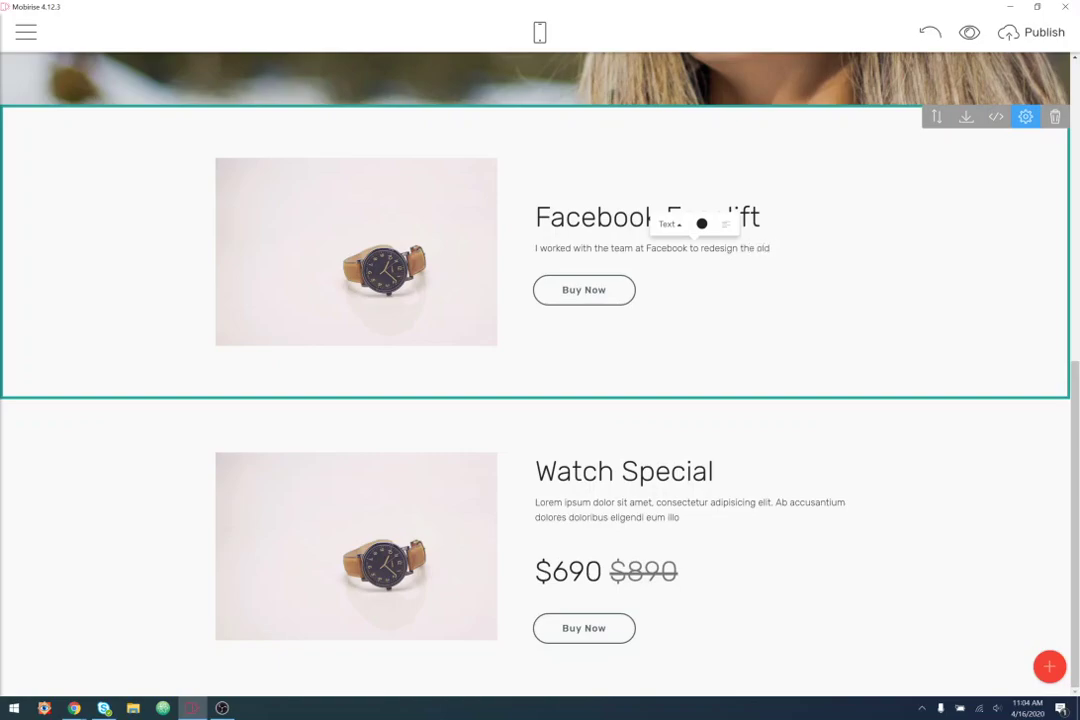
text(blue Facebook app to some)
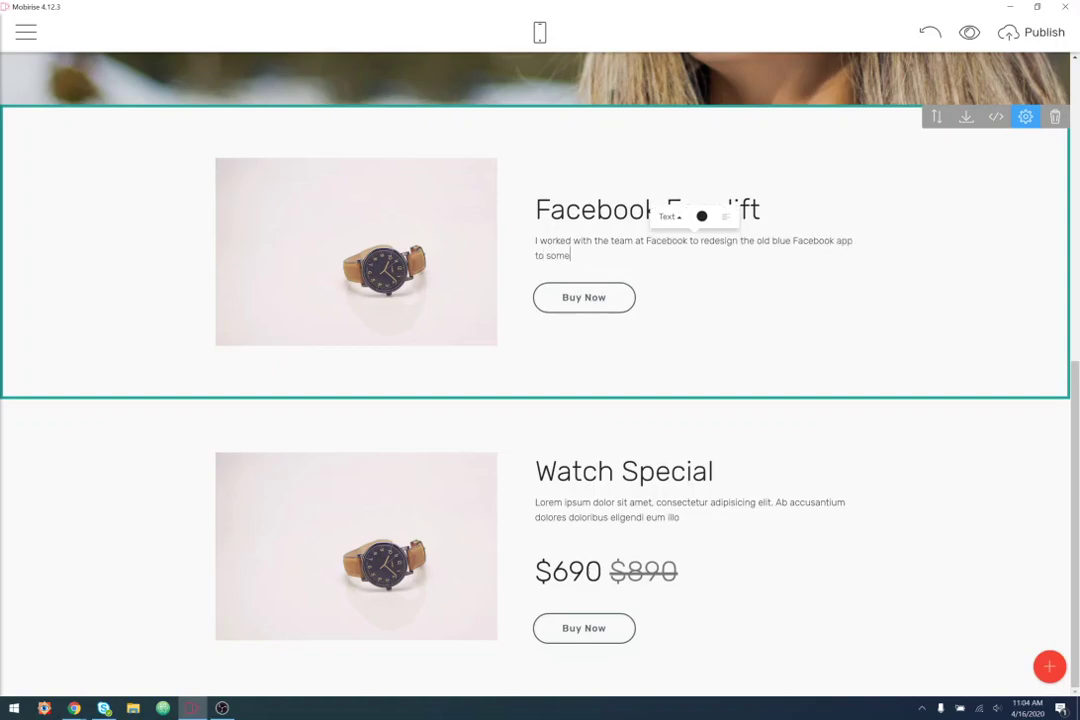
text(thing lighter and more airy)
- Relabel the Facebook Facelift button 'Case Study' and make it solid pink
click(584, 297)
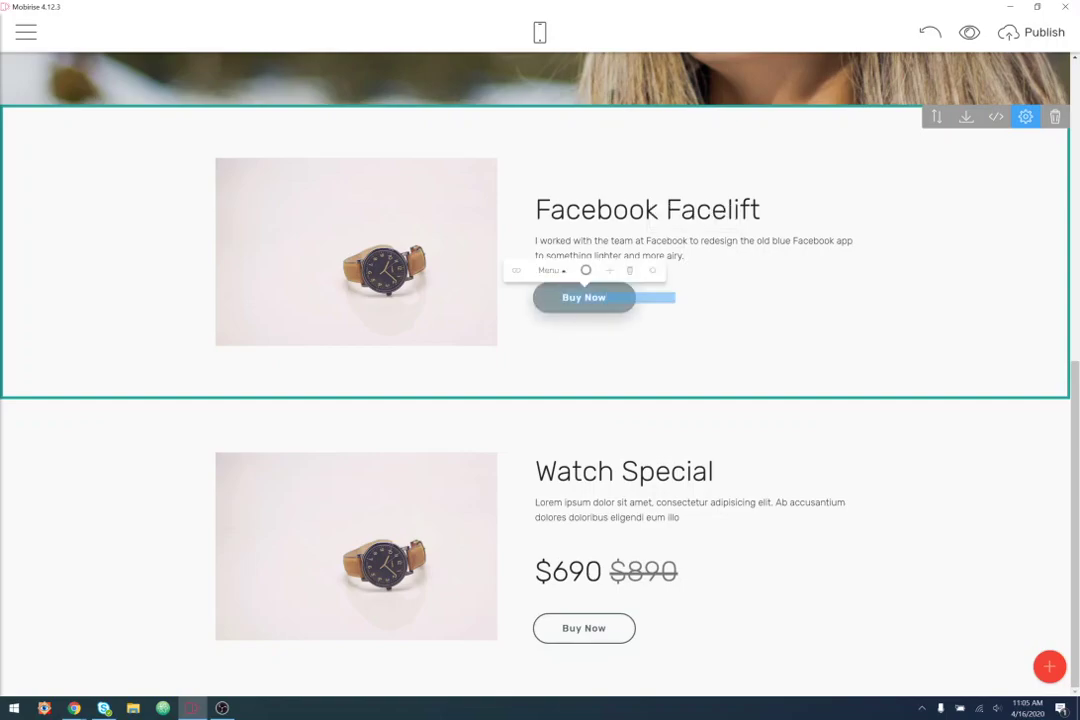
text(C)
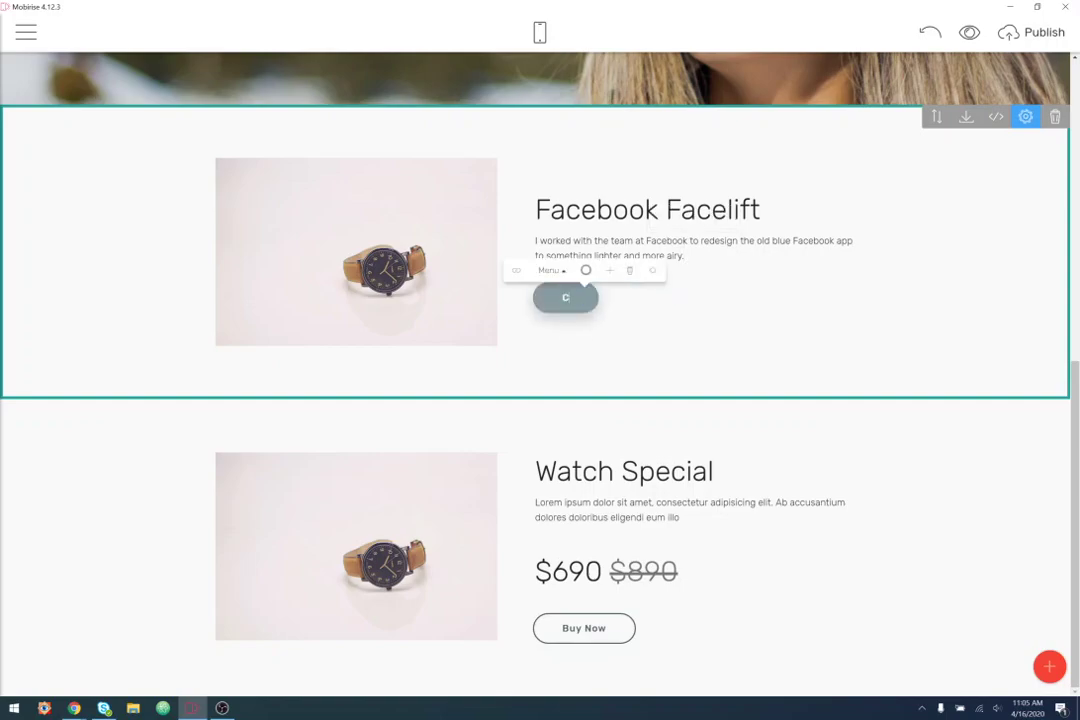
text(ase Study)
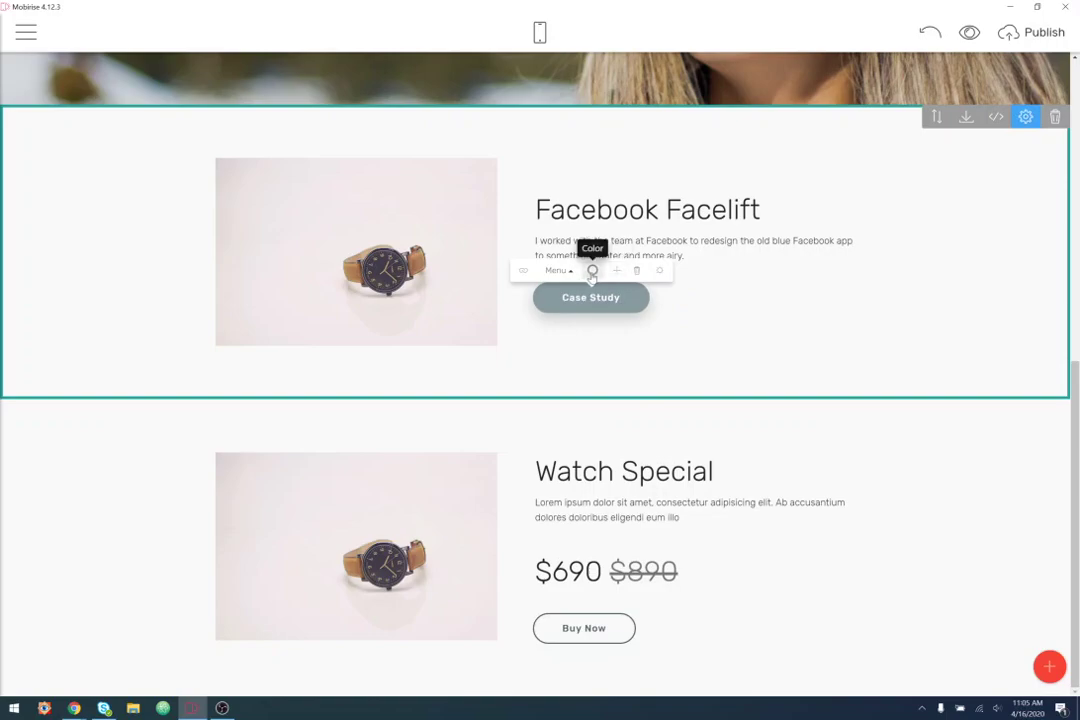
scroll(591, 284, up, 3)
scroll(591, 284, up, 3)
scroll(352, 468, down, 6)
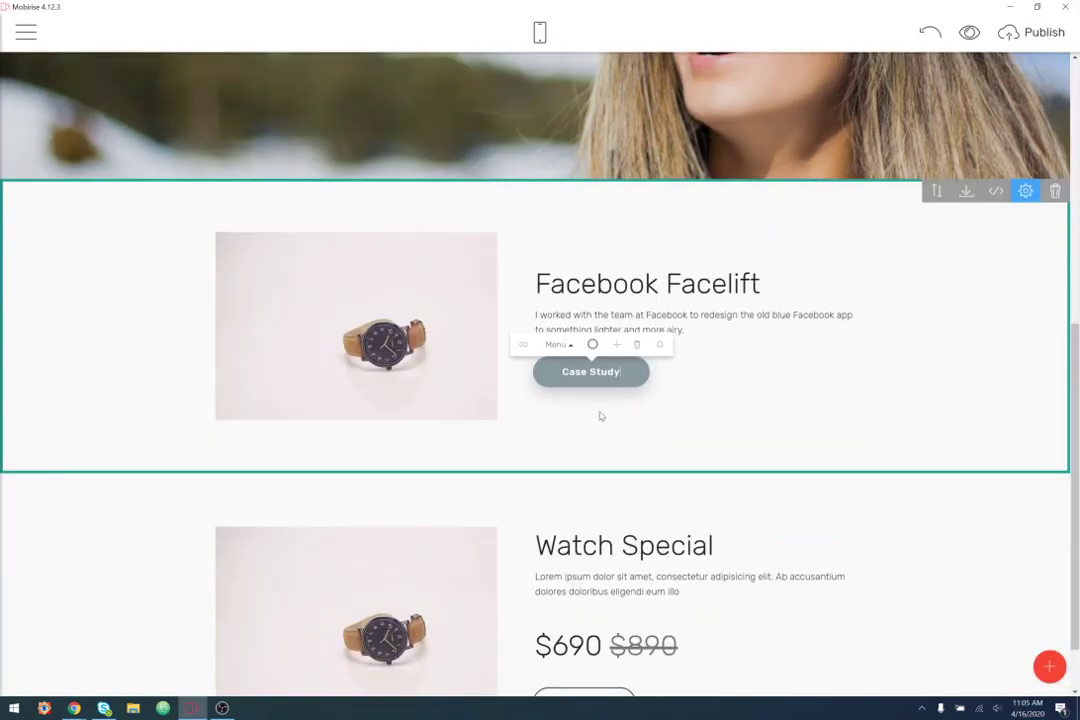
click(593, 271)
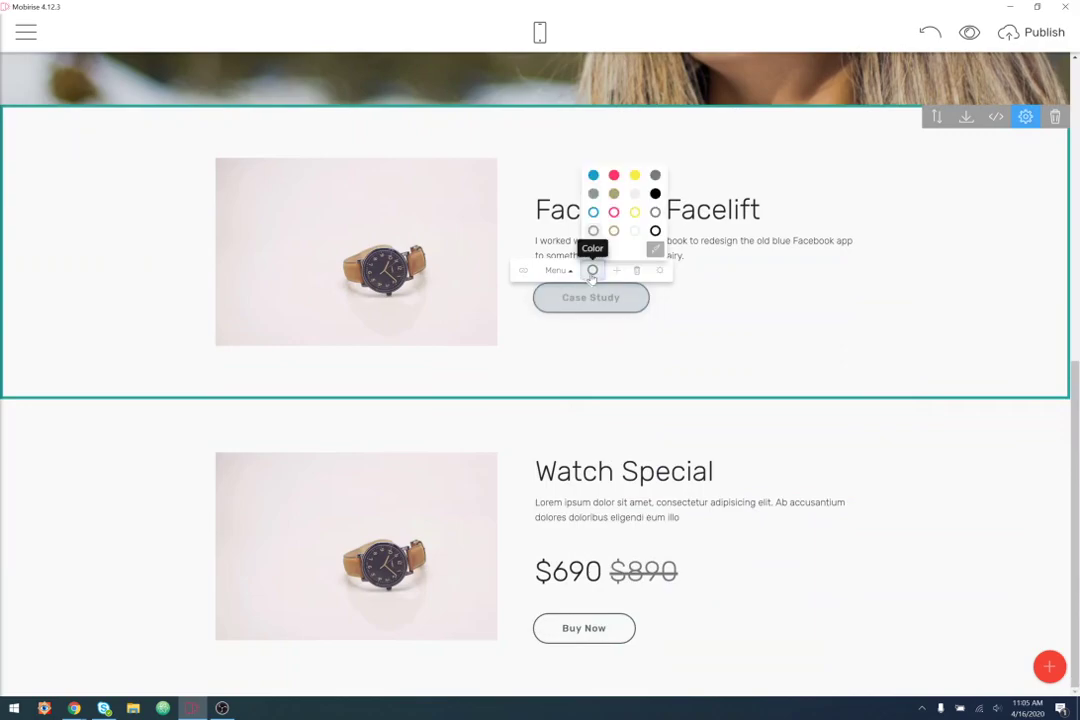
click(613, 175)
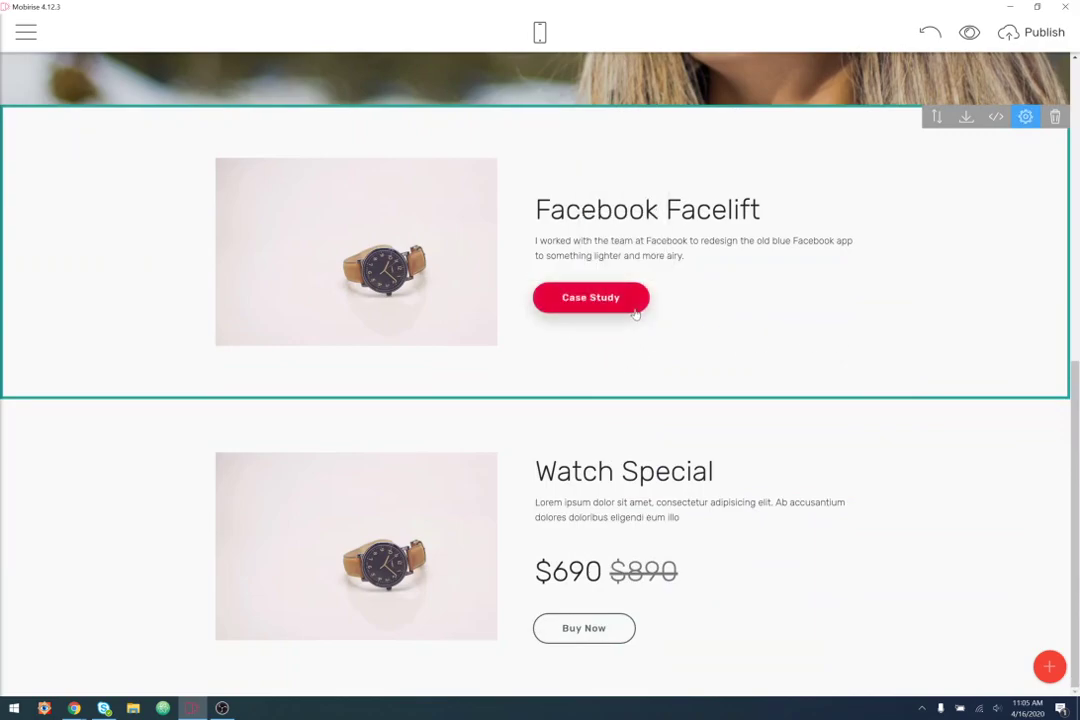
- Replace the watch photo with the Facebook app screenshot from the Desktop
click(479, 326)
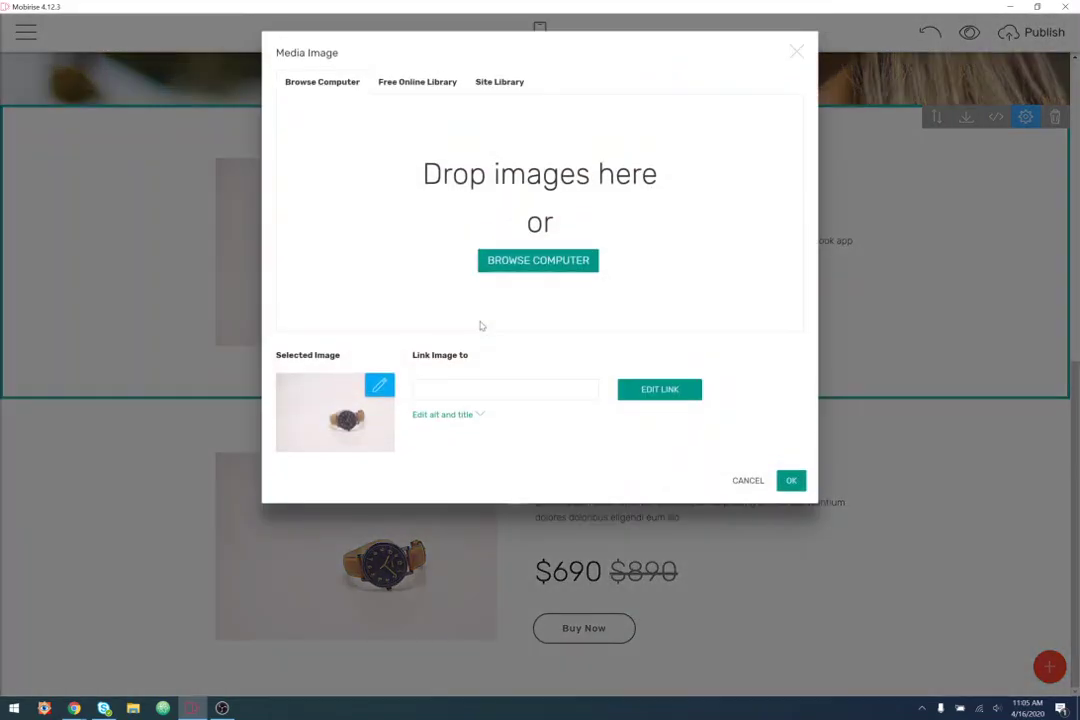
click(535, 268)
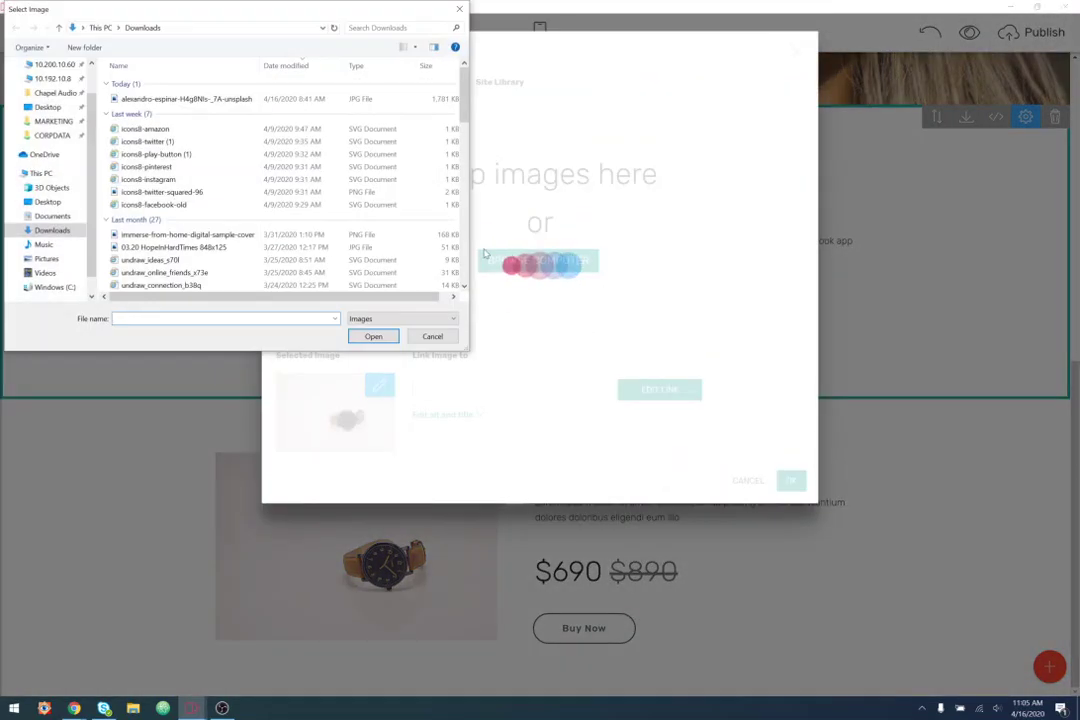
click(47, 107)
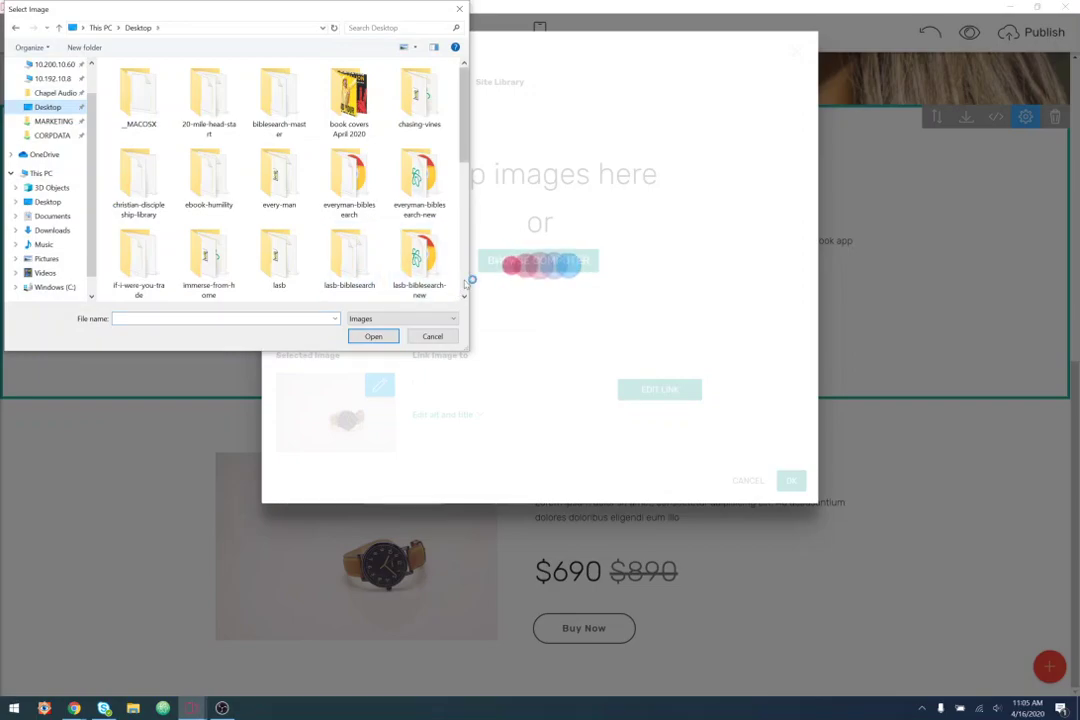
scroll(466, 285, down, 5)
scroll(468, 290, down, 3)
double_click(349, 180)
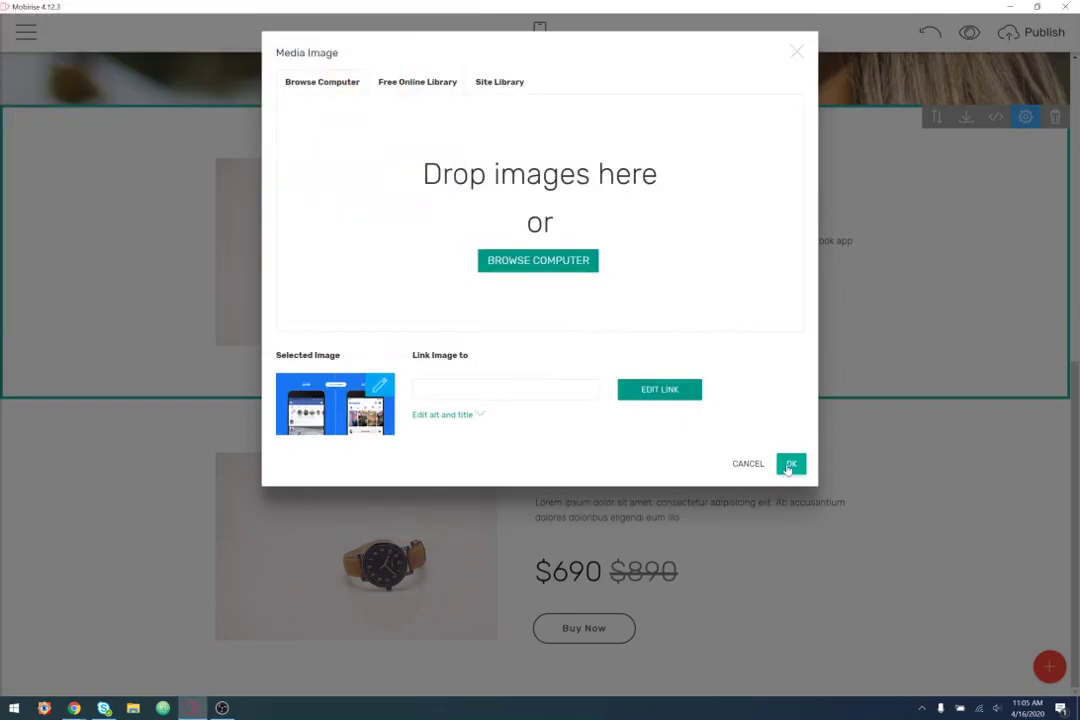
click(791, 463)
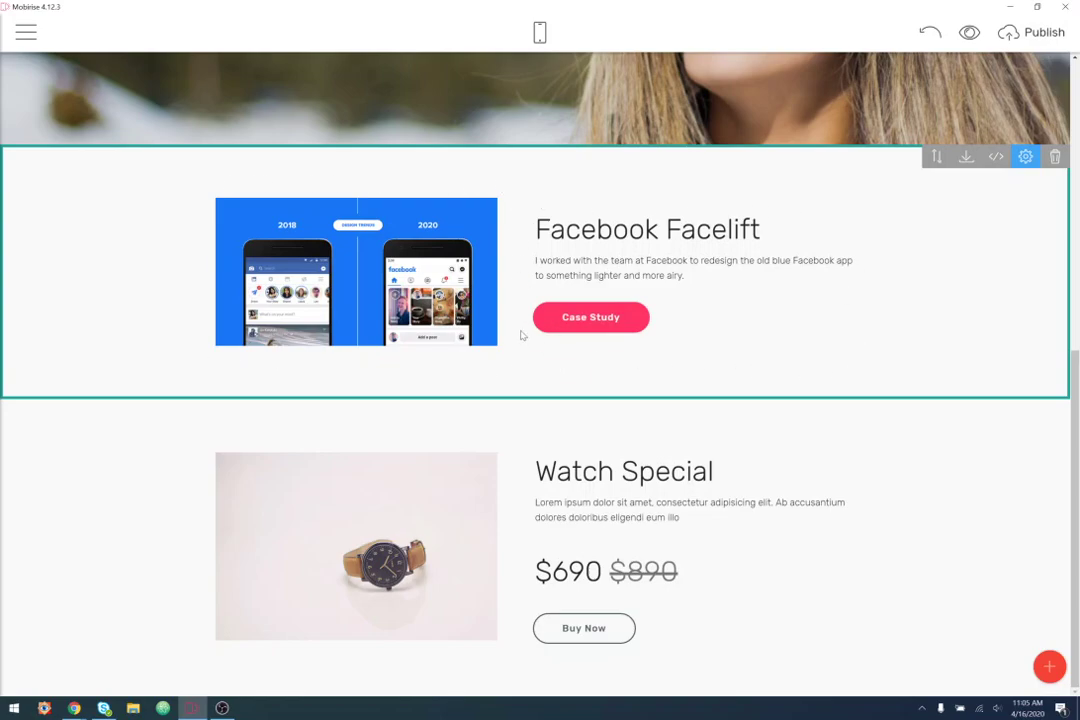
- Set the Facebook Facelift block's media size to 60
click(1025, 156)
mouse_move(1000, 358)
mouse_down()
mouse_move(1010, 345)
mouse_move(1013, 362)
mouse_up()
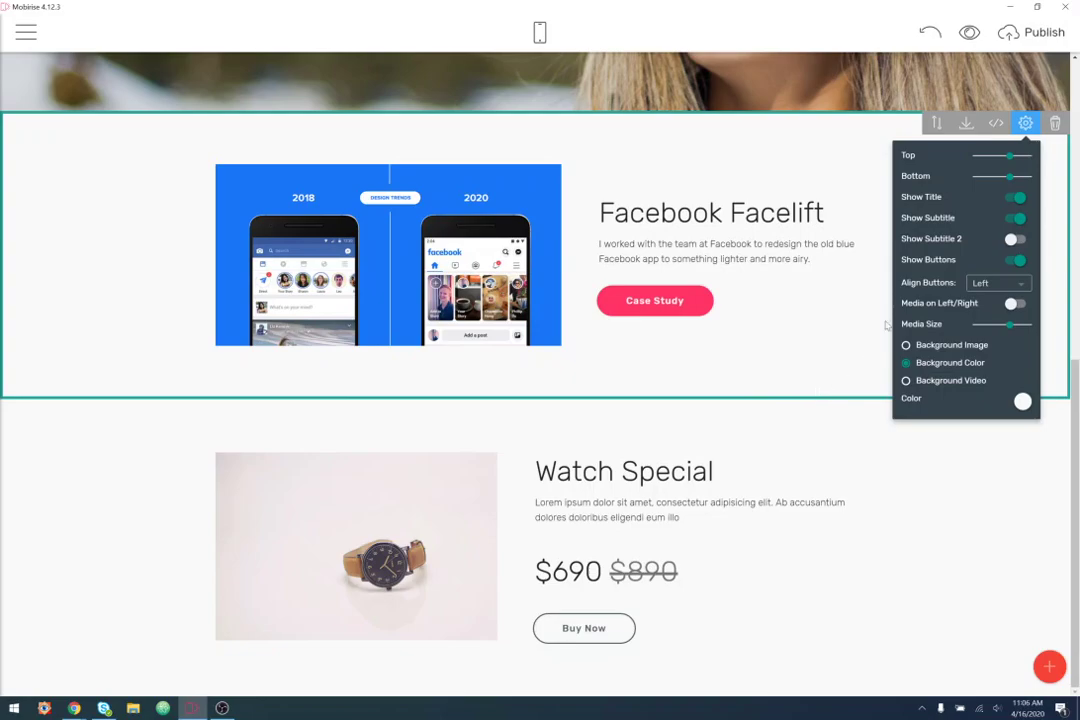
click(1026, 122)
scroll(878, 406, up, 1)
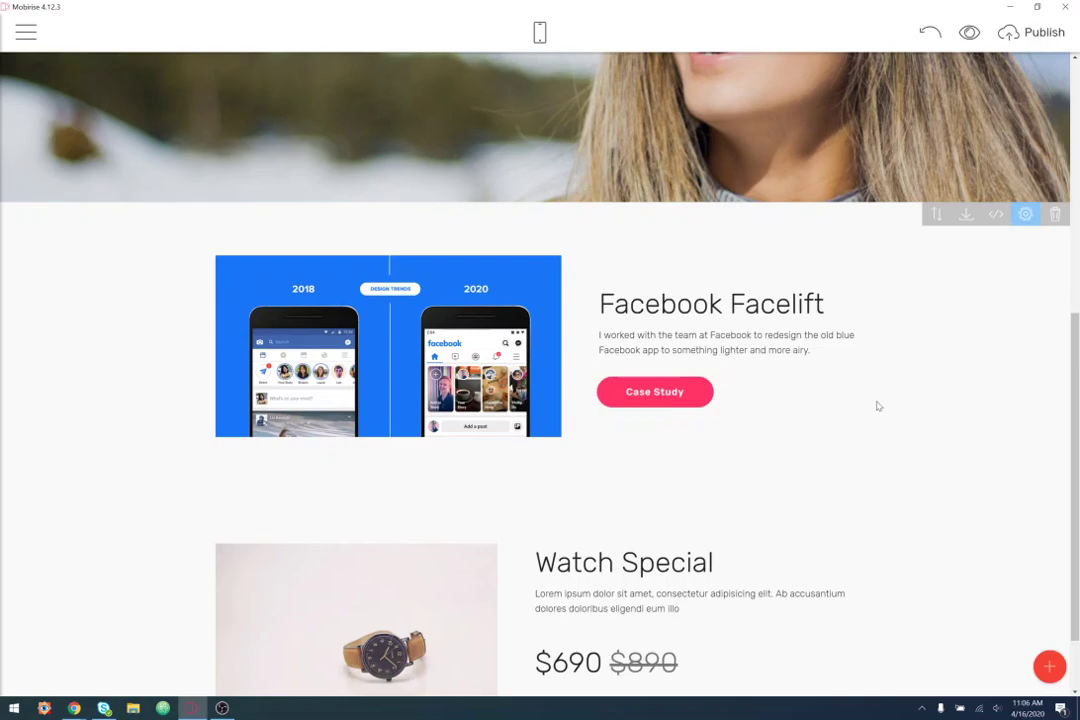
scroll(880, 404, down, 1)
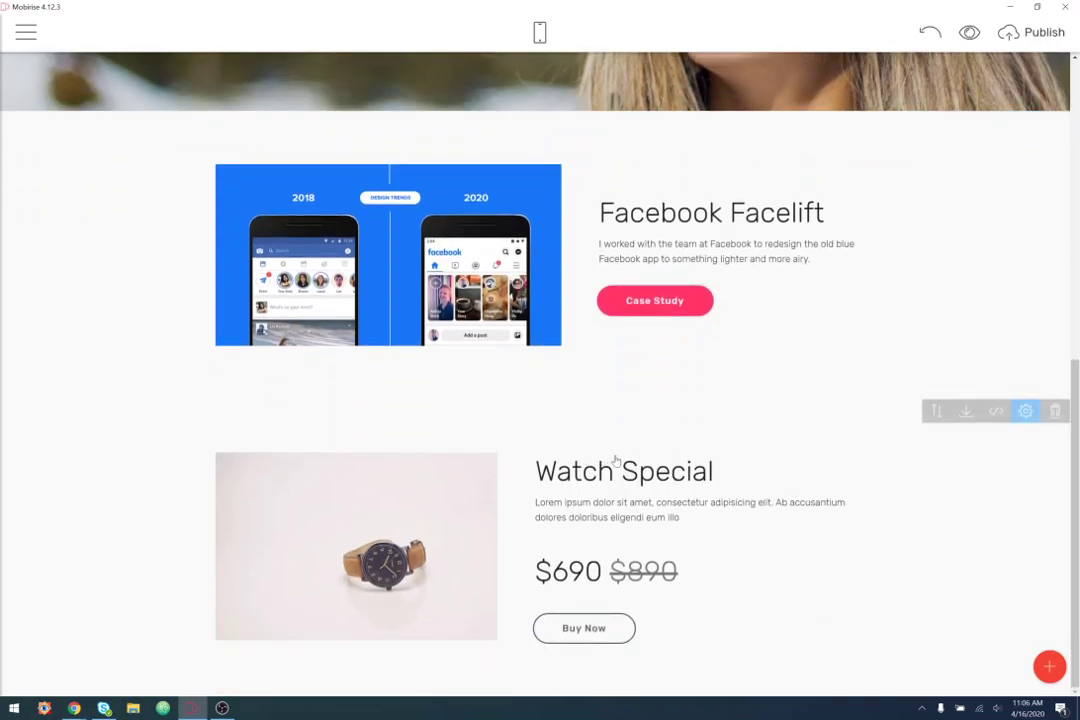
drag(724, 472, 517, 471)
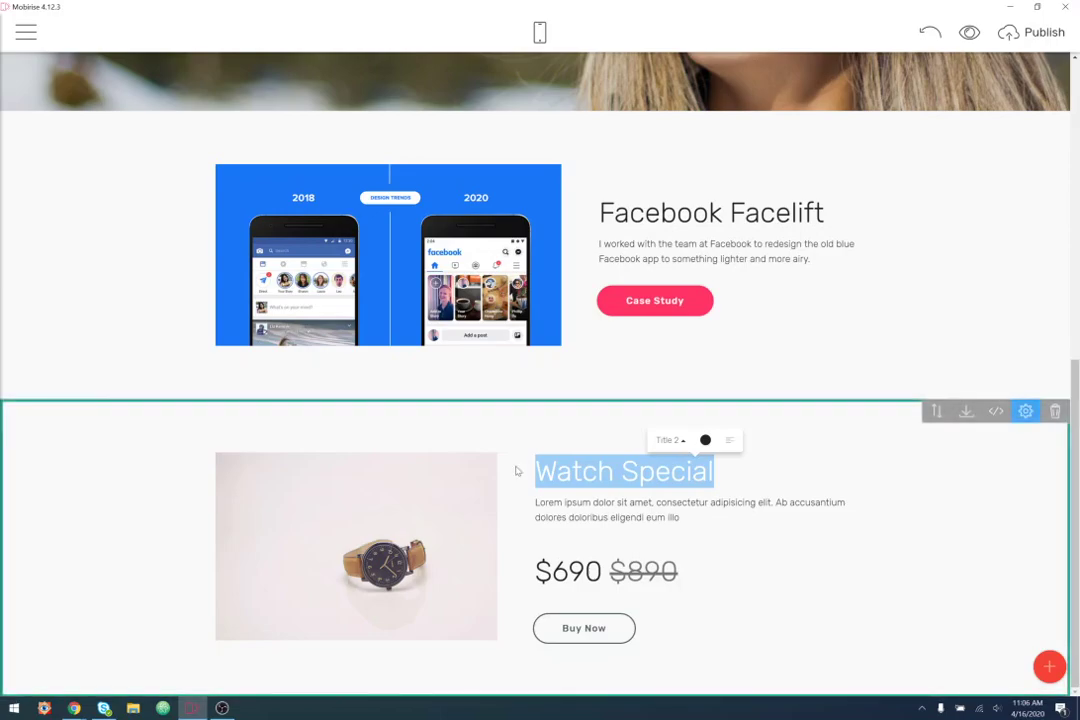
- Retitle the second section 'LinkedIn Refresh' and describe the 2018 work modernizing the old LinkedIn brand
text(LinkedIn)
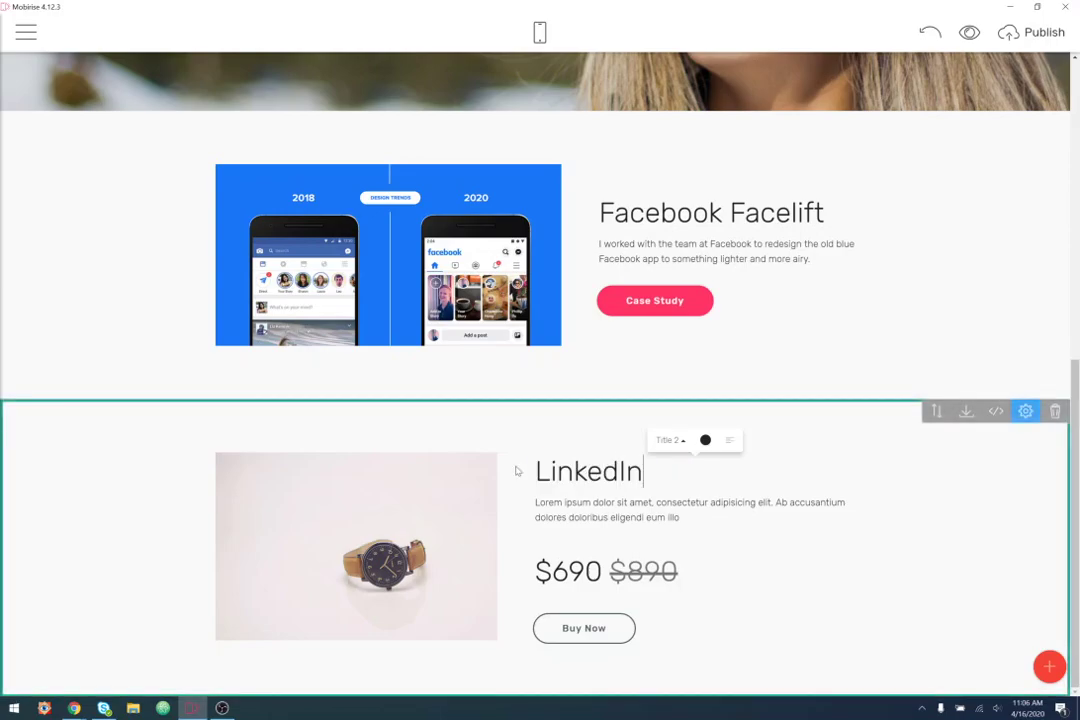
text(fresh)
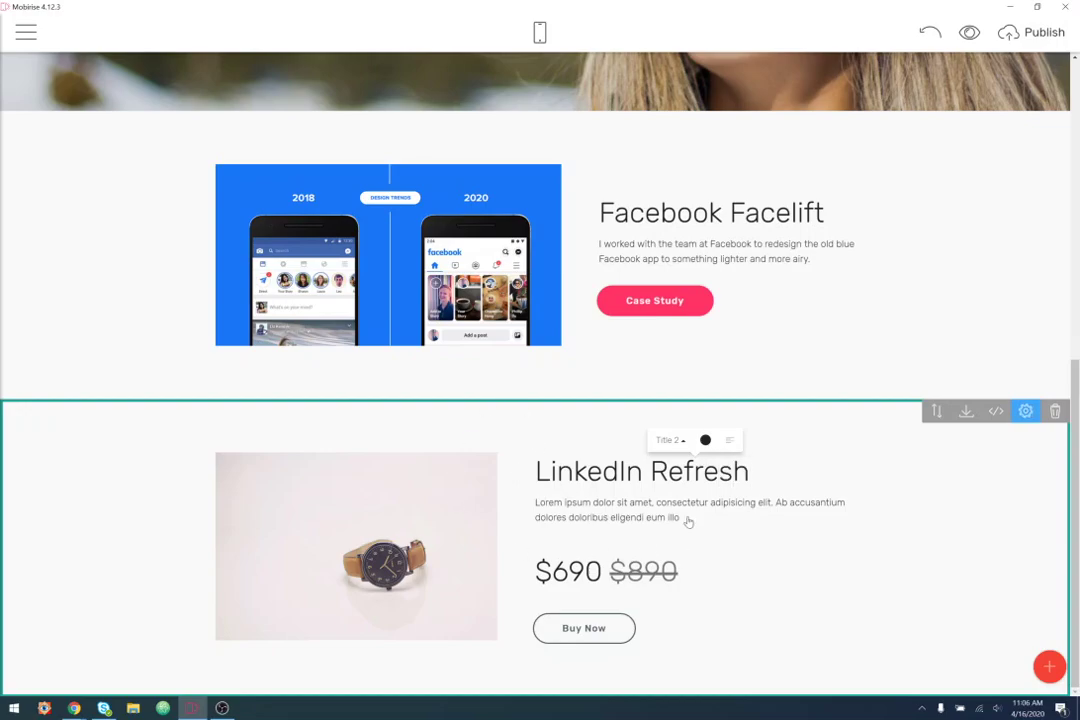
drag(687, 518, 525, 503)
text(In)
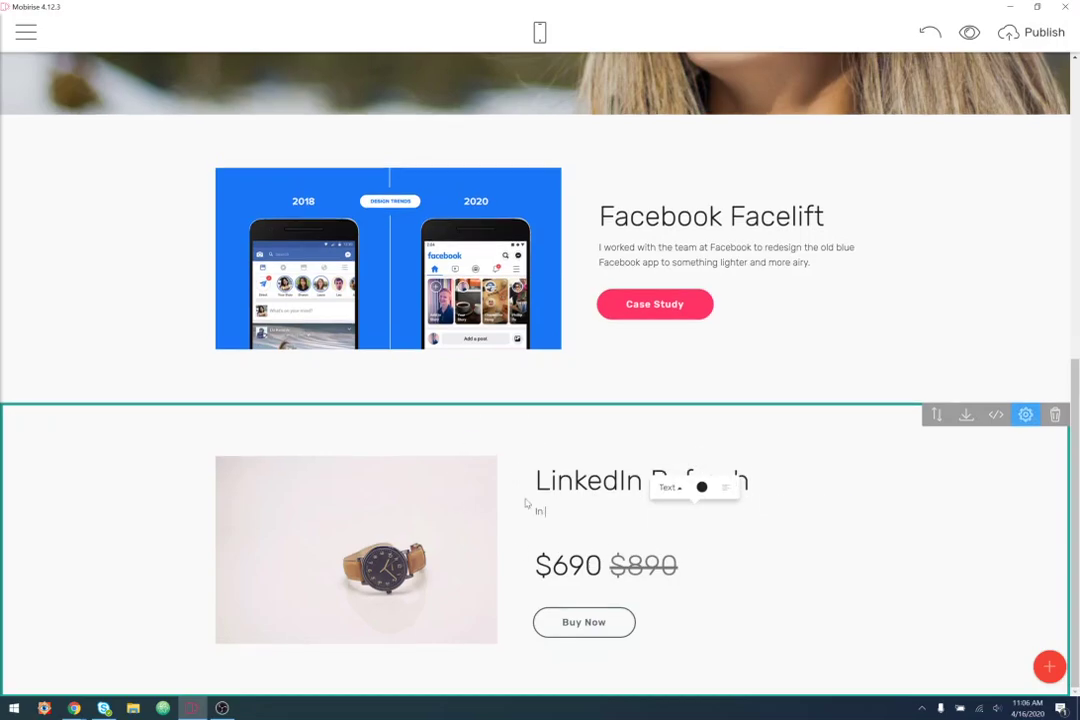
text( 2018 I worked withtthe amazing design )
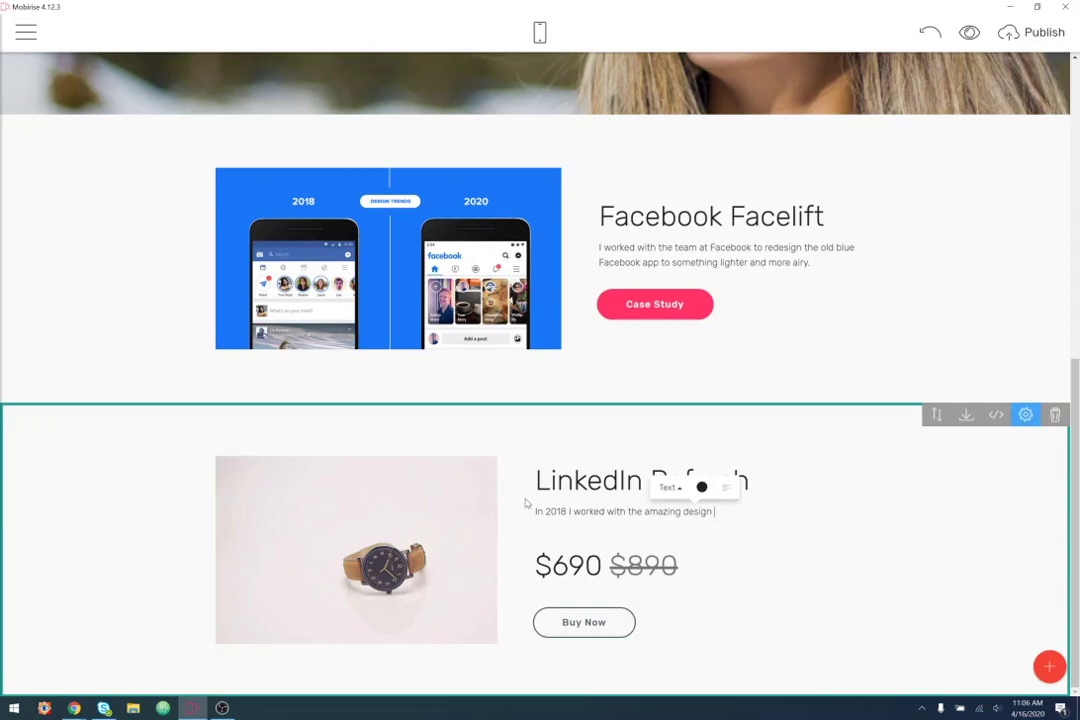
text(team at Linke)
text(dIn to bring)
key(BackSpace)
key(BackSpace)
key(BackSpace)
text(modernize an old c)
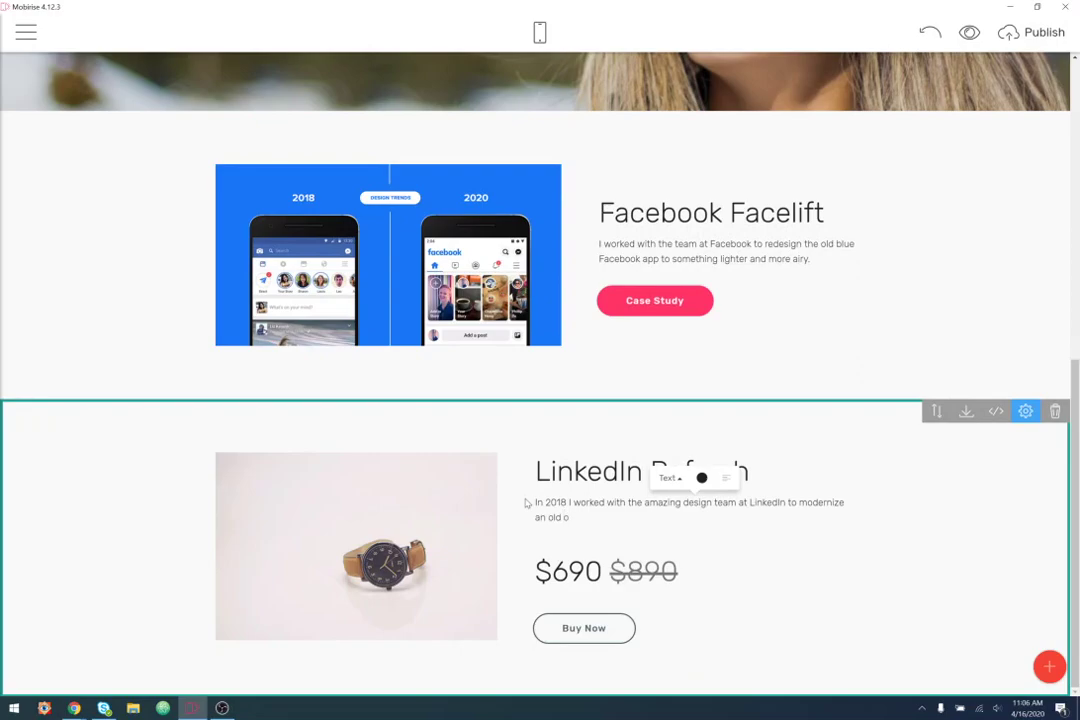
key(BackSpace)
key(BackSpace)
key(BackSpace)
key(BackSpace)
key(BackSpace)
key(BackSpace)
text(the old LinkedIn brand.)
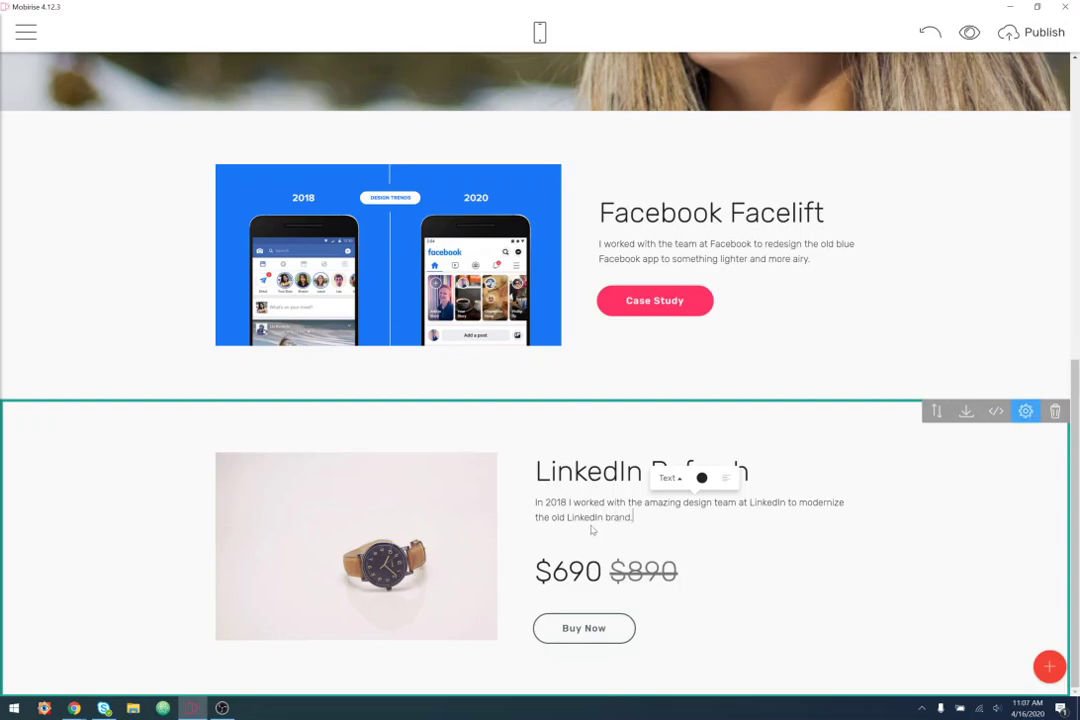
click(1026, 413)
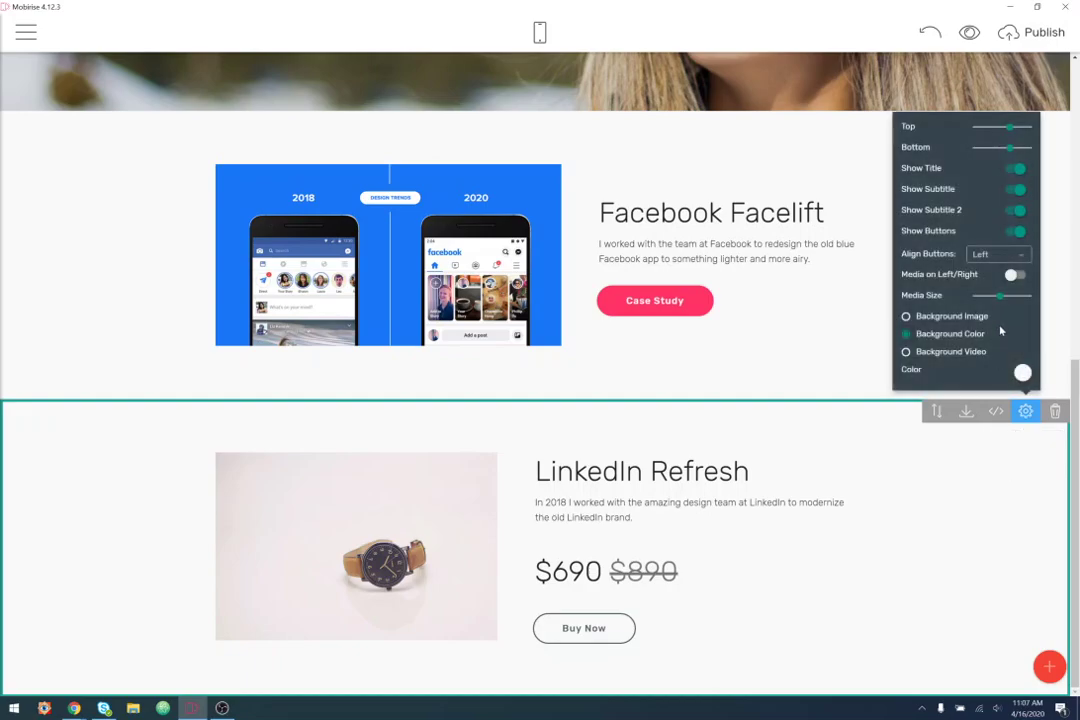
- Hide the LinkedIn block's price line and turn its button into a pink 'Case Study'
click(1018, 210)
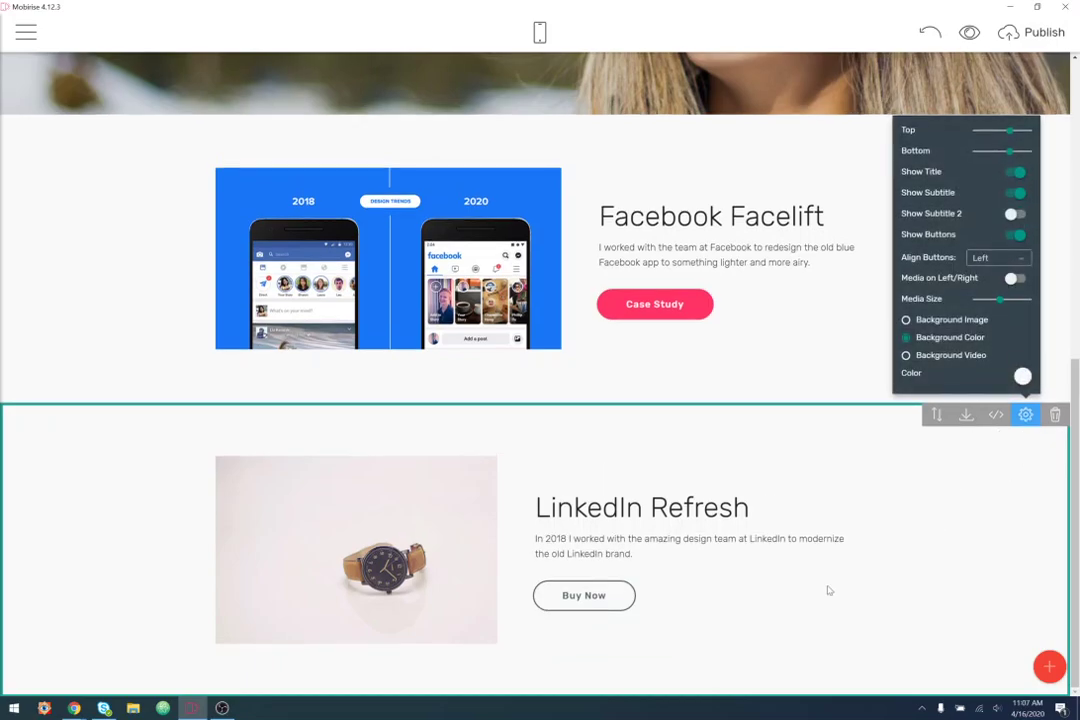
click(612, 603)
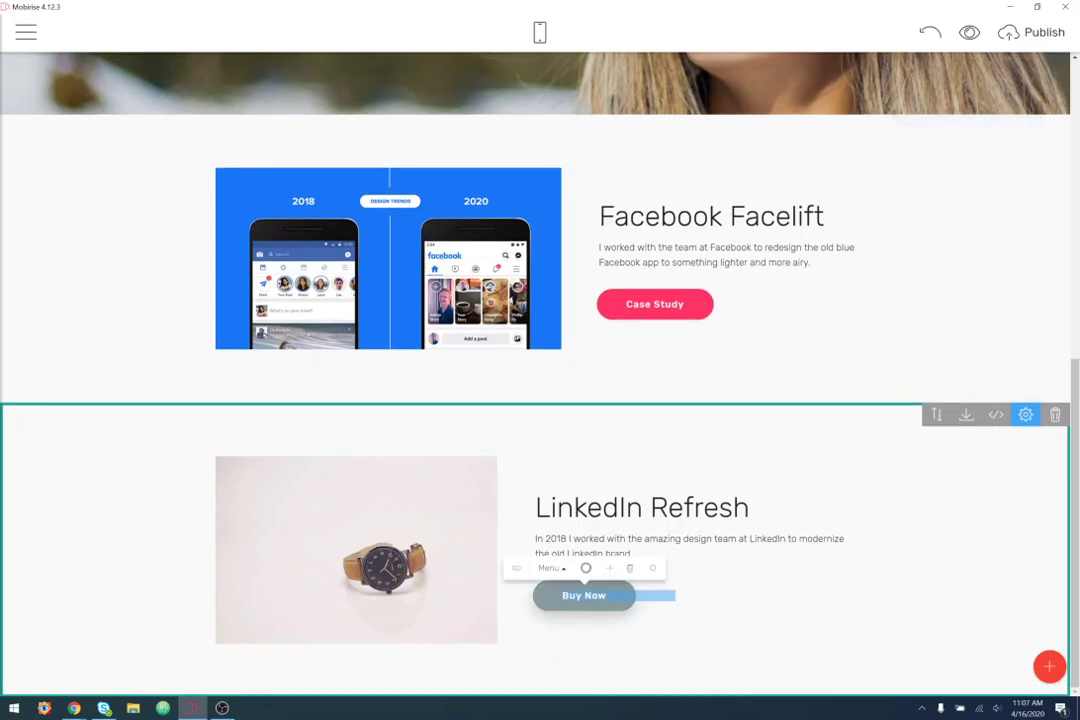
text(Case Study)
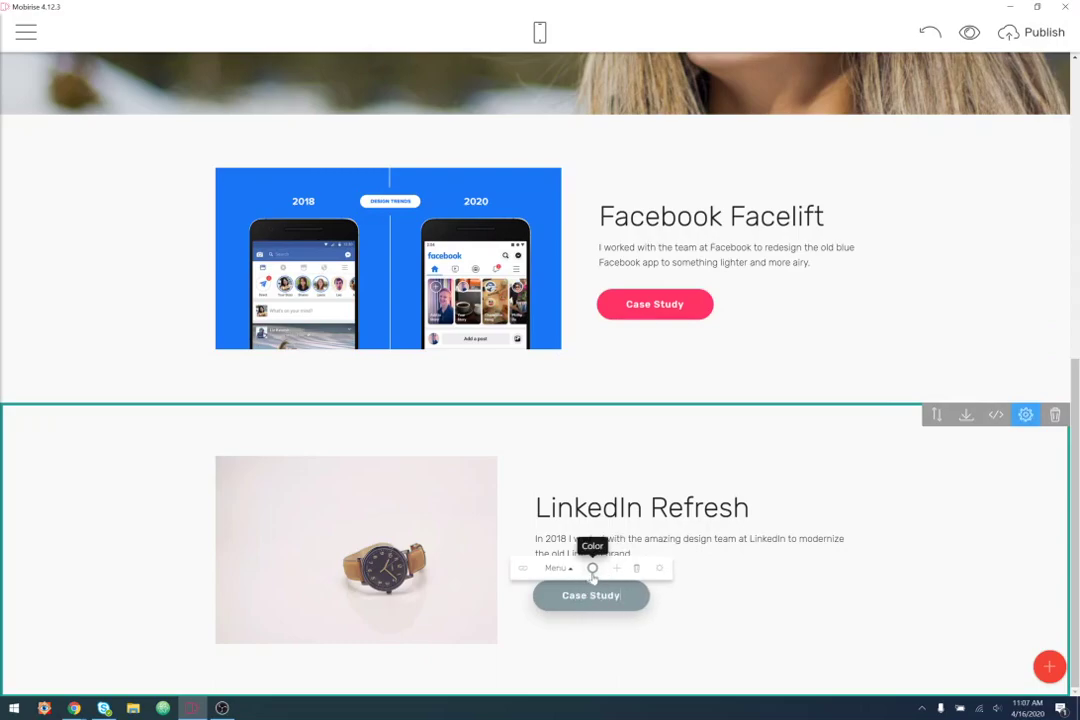
click(592, 567)
click(614, 474)
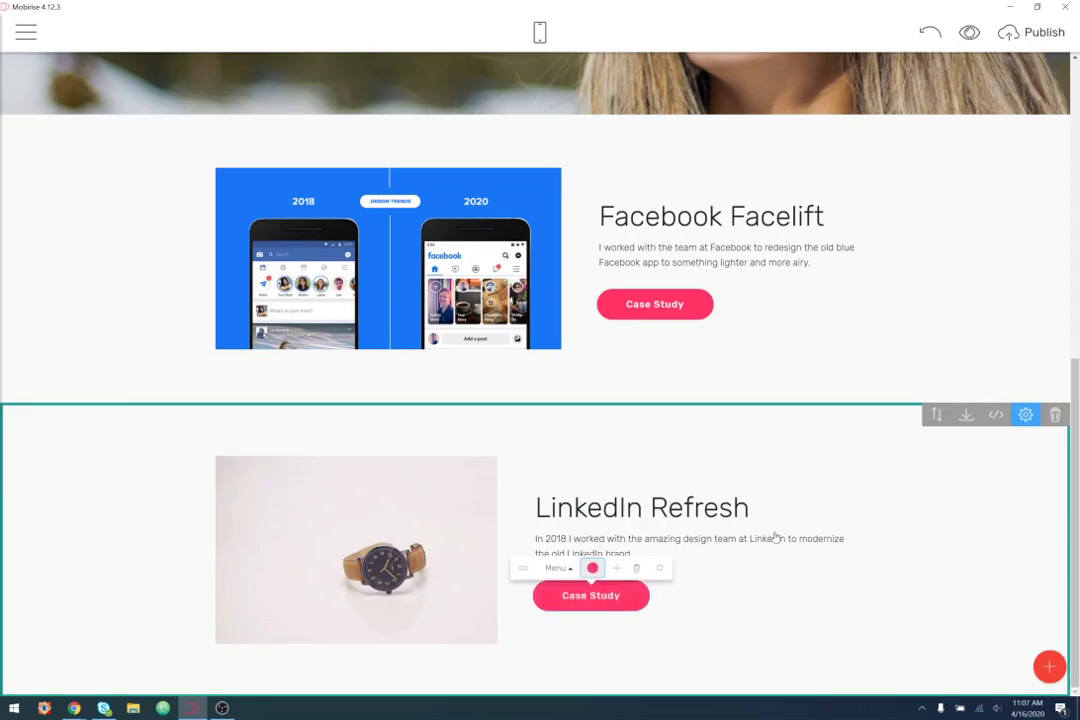
- Replace the LinkedIn block's watch photo with the linkedin image file
click(302, 480)
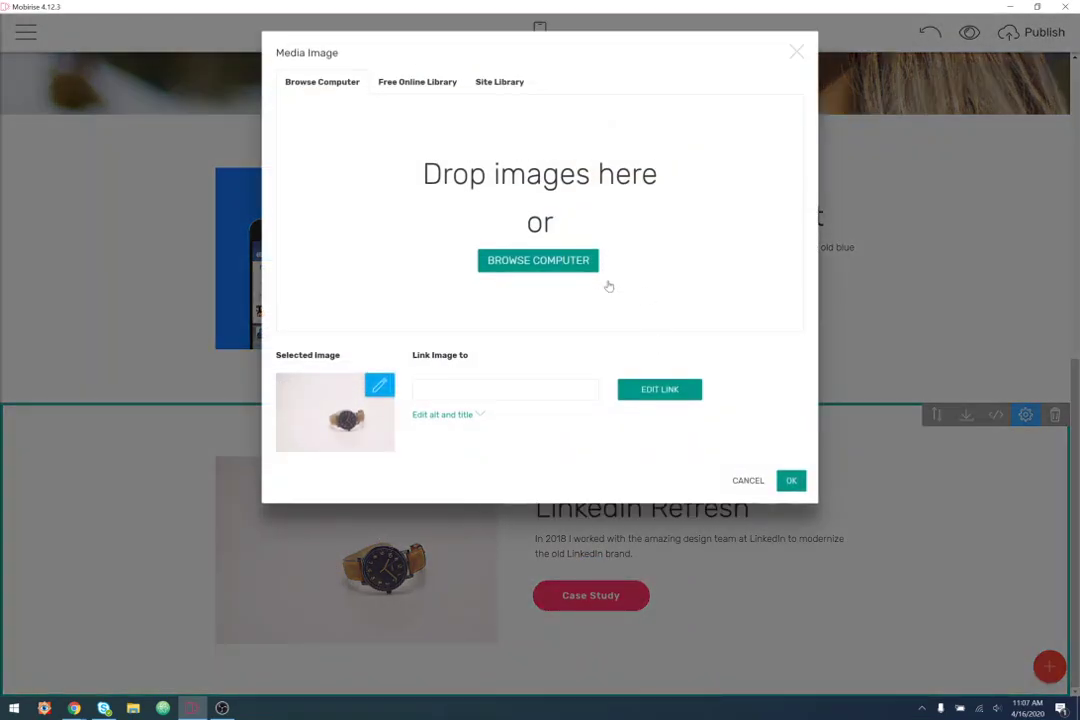
click(578, 264)
scroll(280, 180, down, 5)
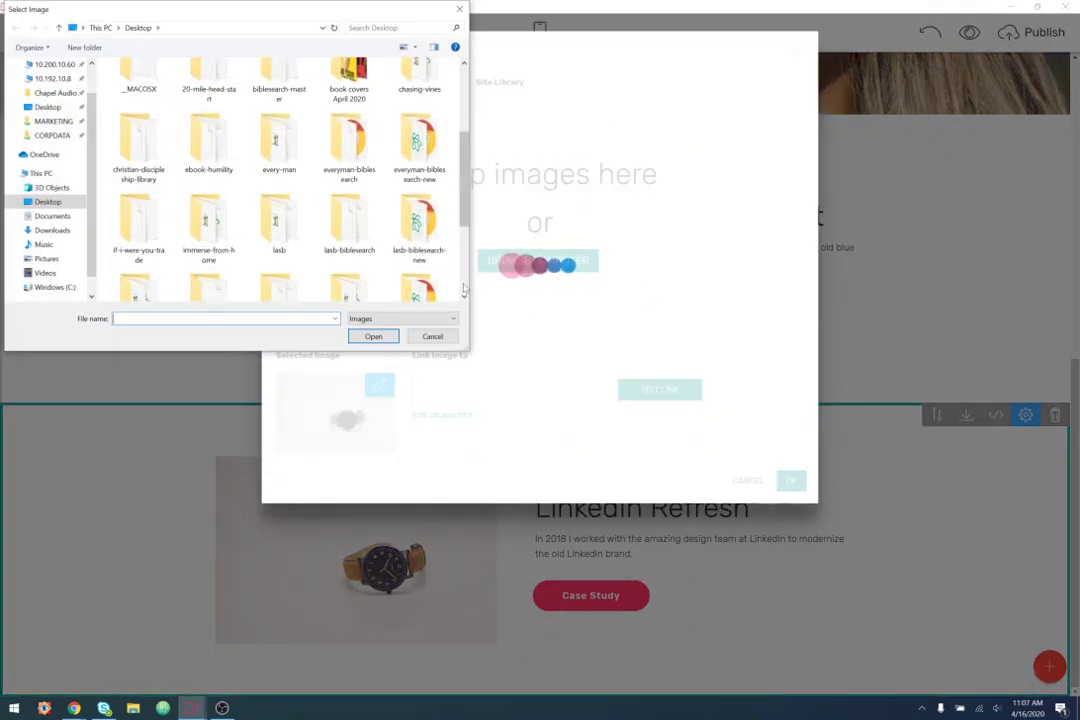
double_click(297, 197)
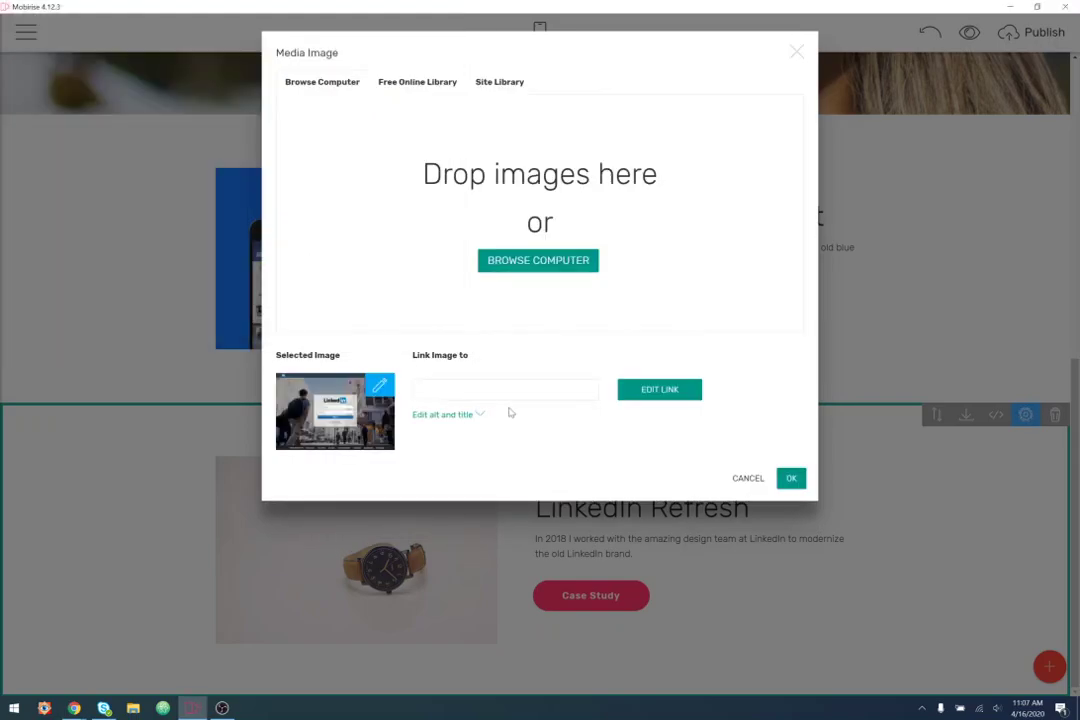
click(790, 480)
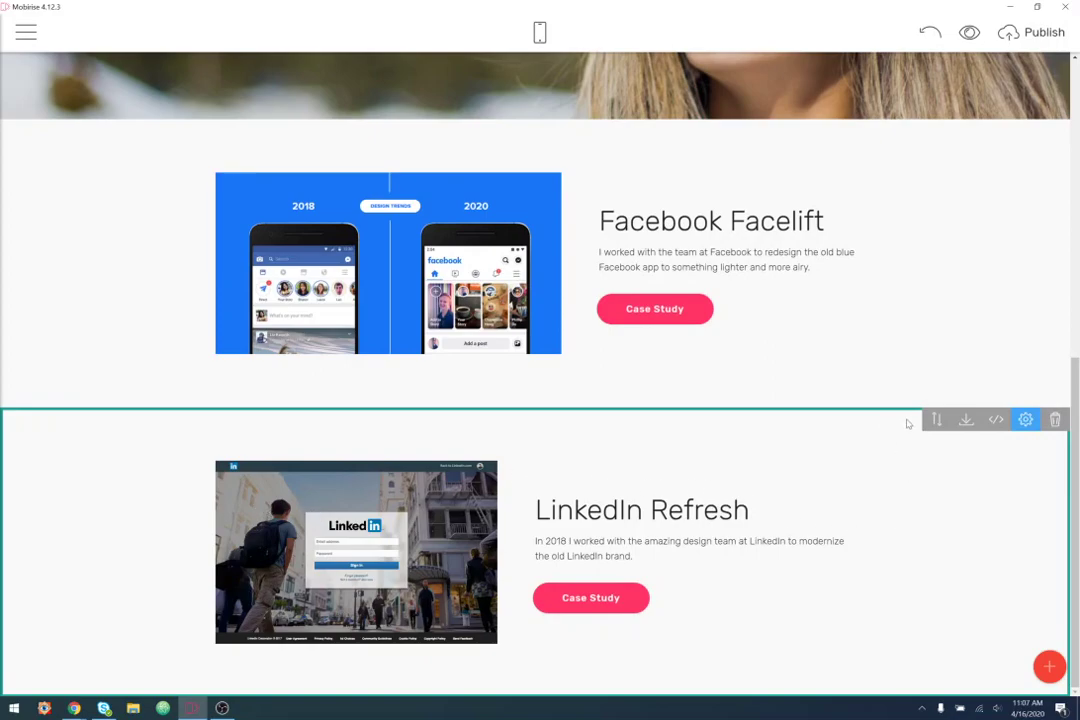
scroll(894, 352, up, 3)
scroll(375, 218, down, 3)
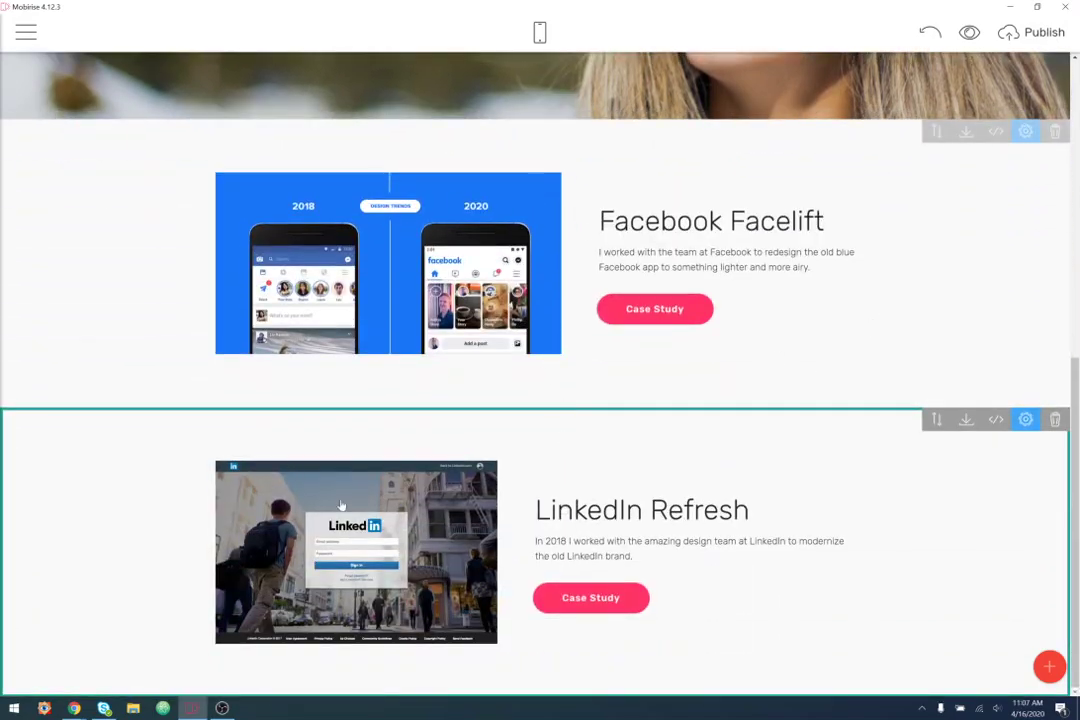
- Set the LinkedIn image's media size to 60 and move the Facebook Facelift image to the right
click(1025, 419)
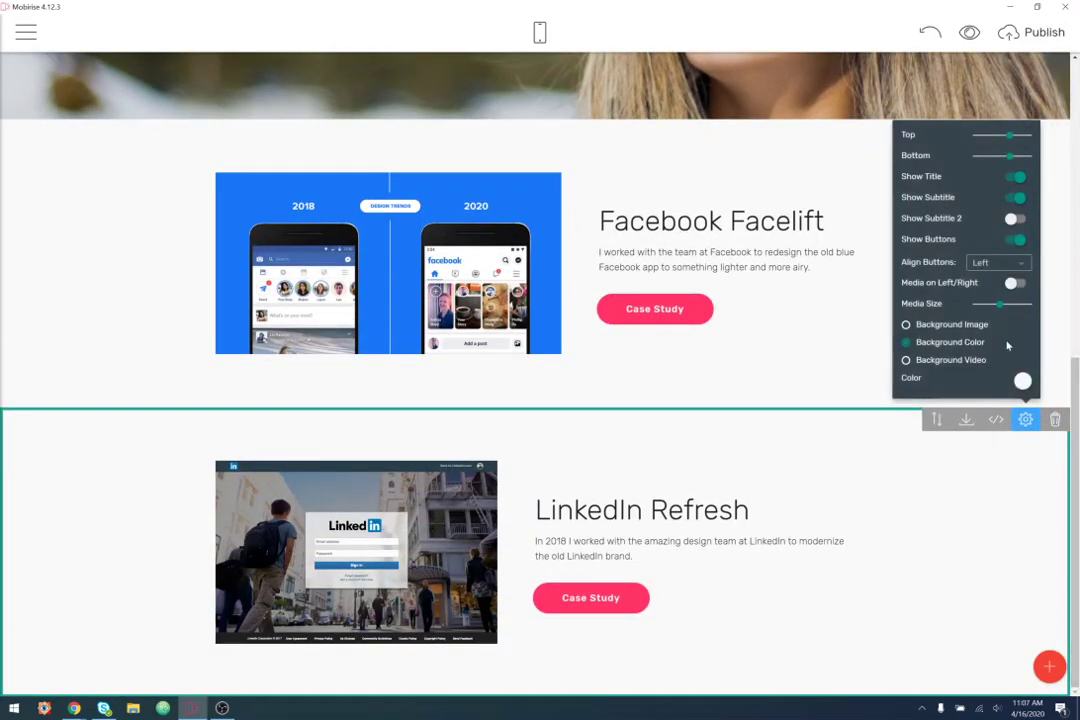
drag(1001, 305, 1011, 306)
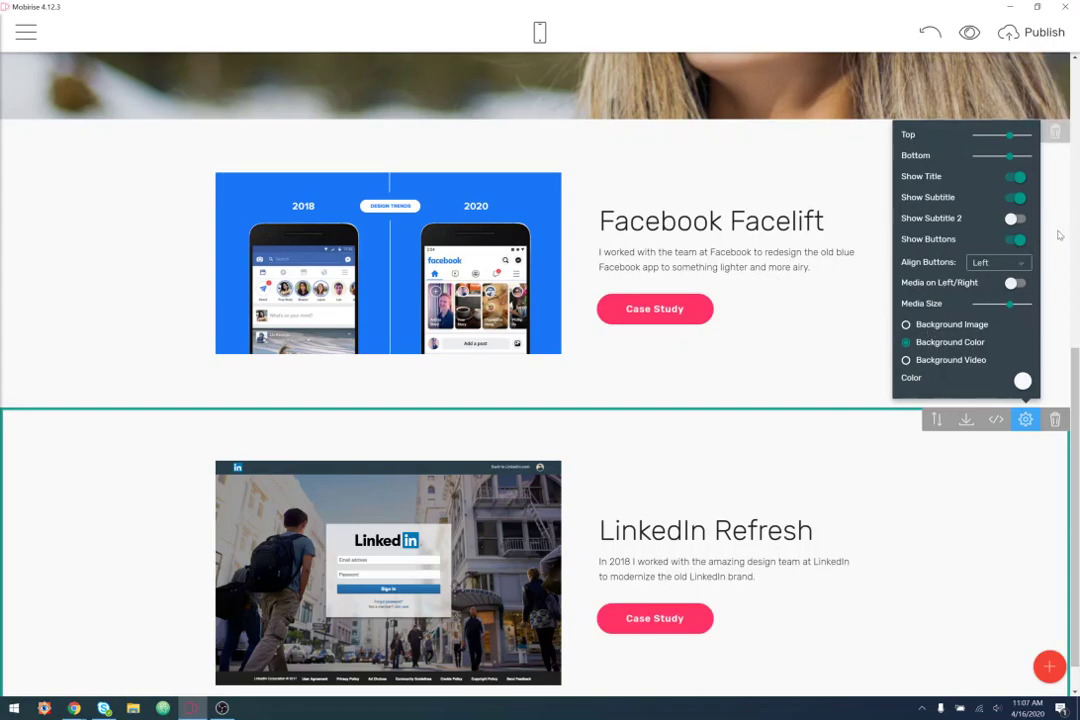
click(1025, 131)
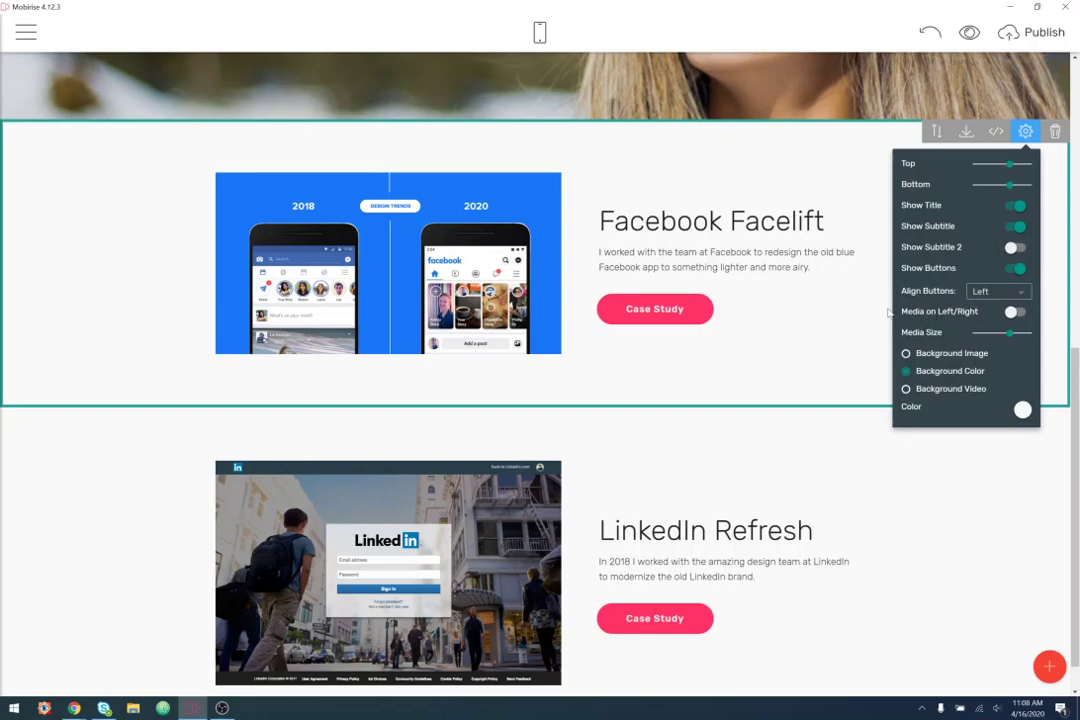
click(1012, 312)
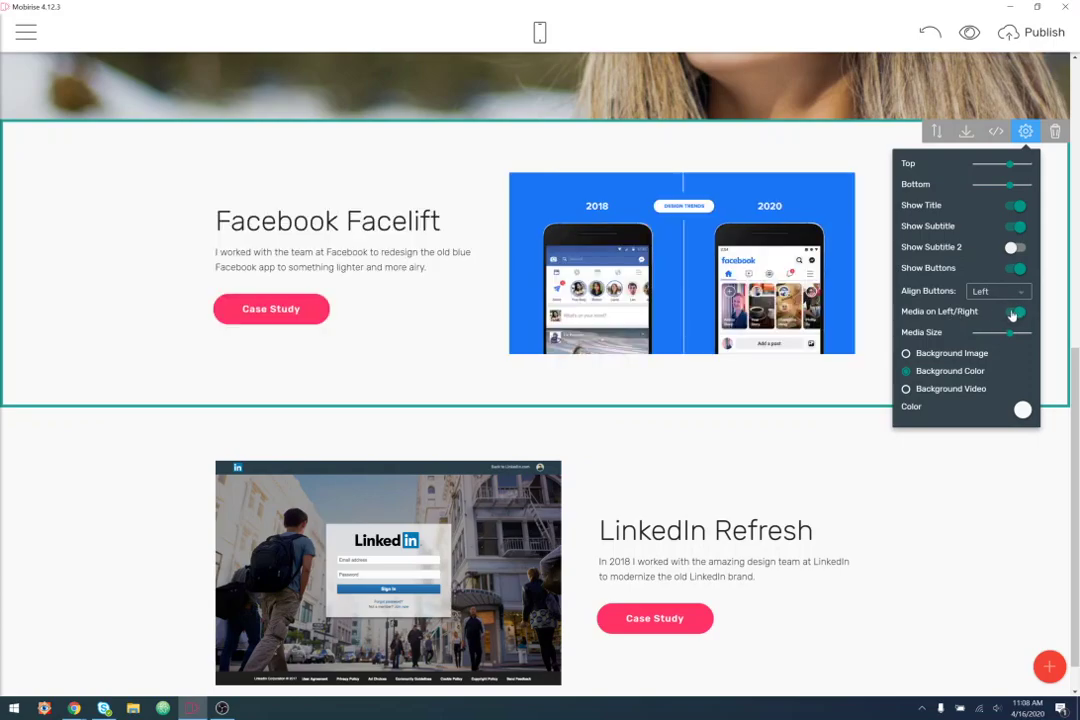
click(1012, 314)
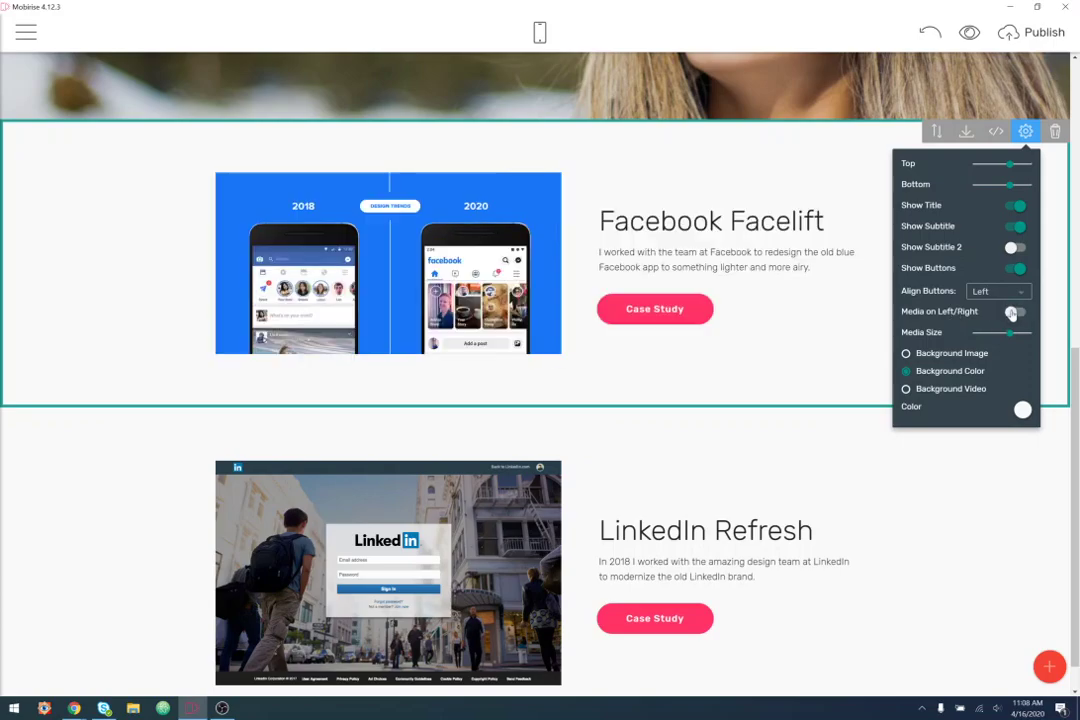
click(1012, 313)
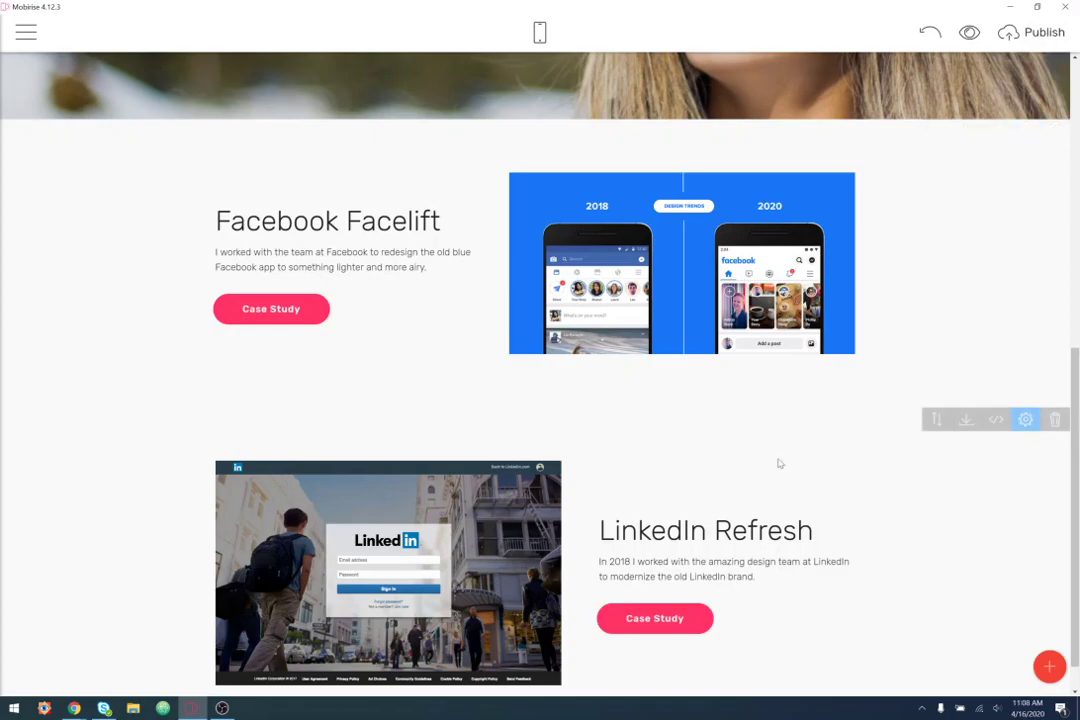
scroll(978, 497, down, 1)
scroll(976, 492, up, 8)
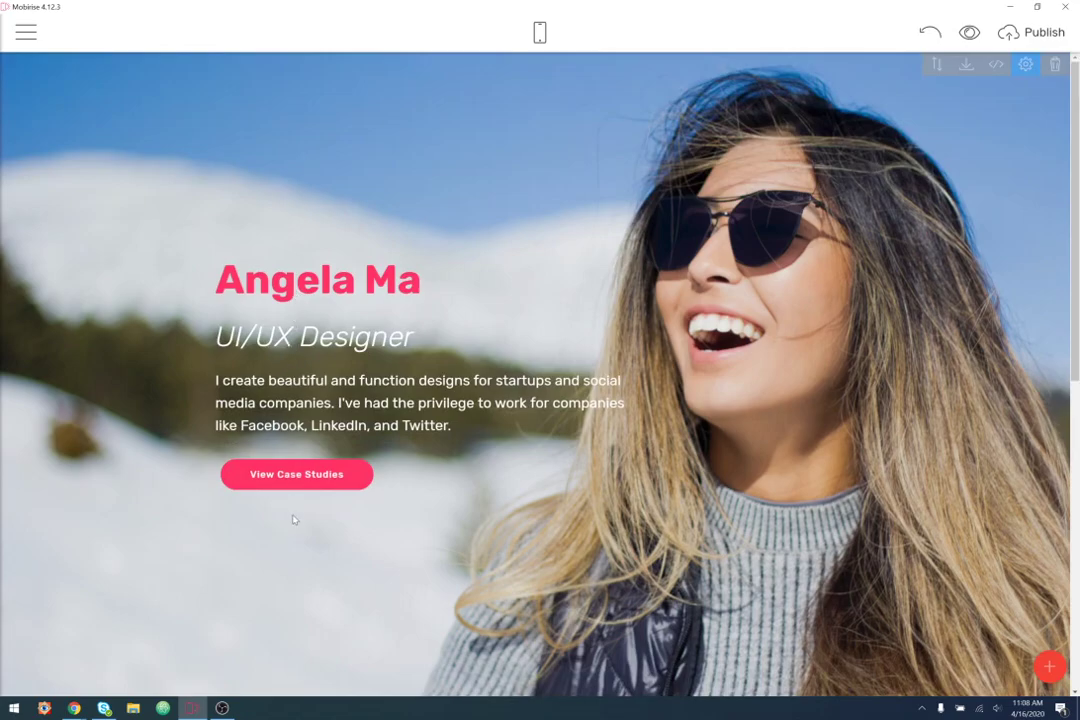
scroll(291, 437, down, 3)
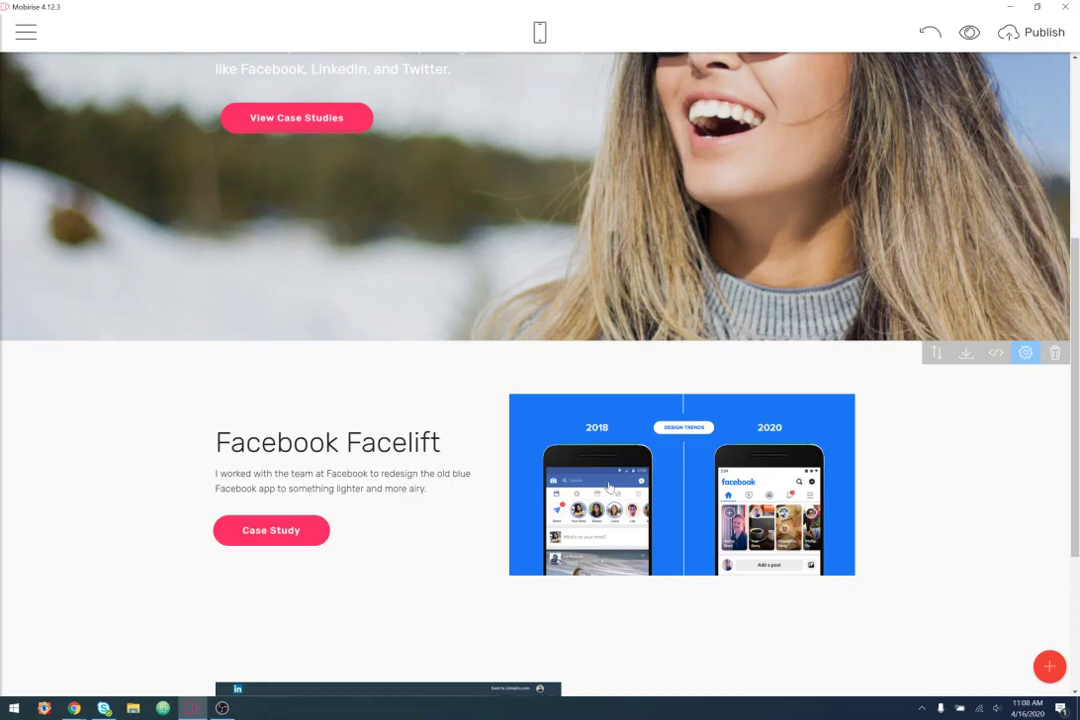
scroll(631, 446, down, 2)
scroll(631, 446, down, 1)
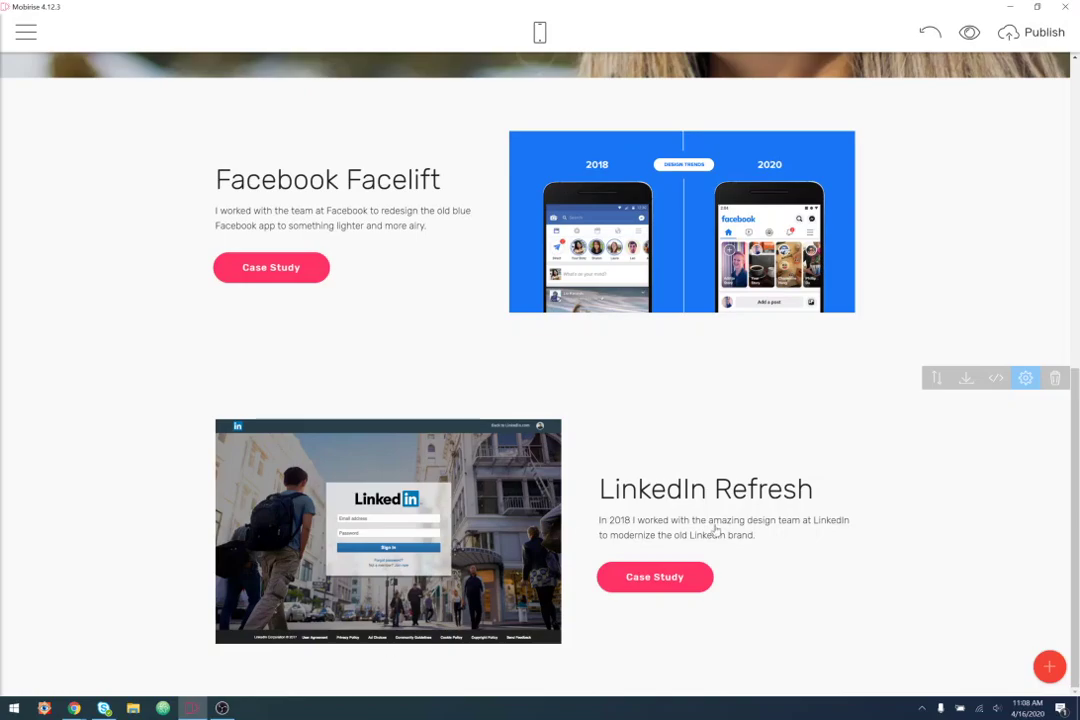
scroll(858, 538, up, 3)
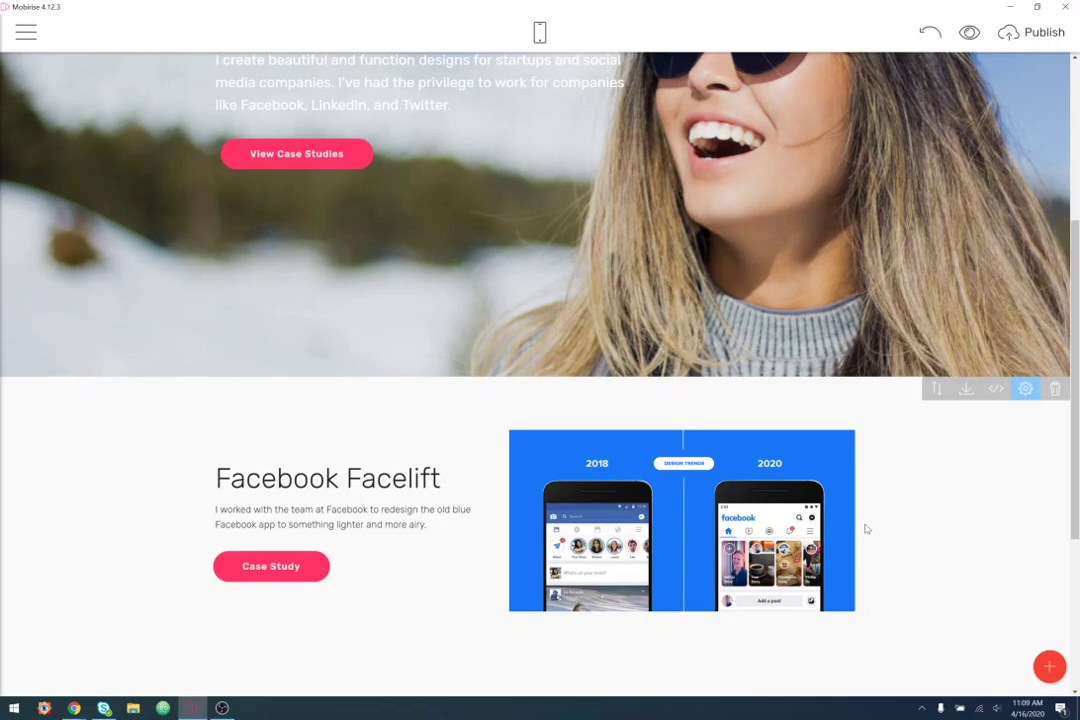
- Drop the three-card Features block (No Coding, Mobile Friendly, Unique Styles) directly below the hero
click(1049, 668)
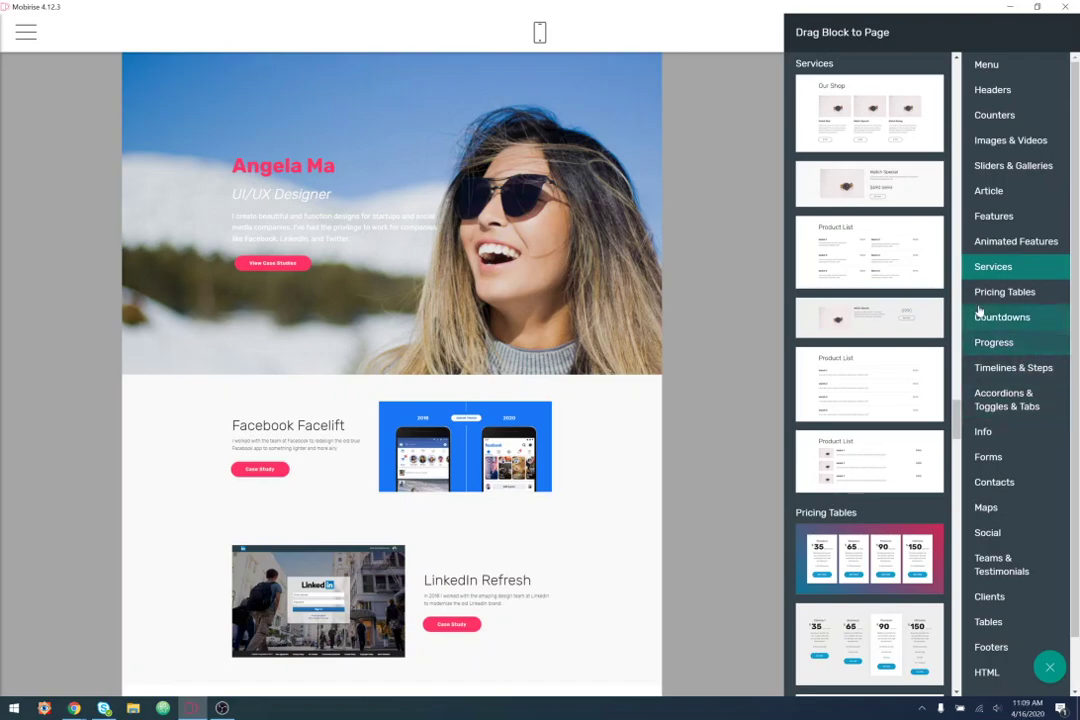
scroll(856, 350, up, 6)
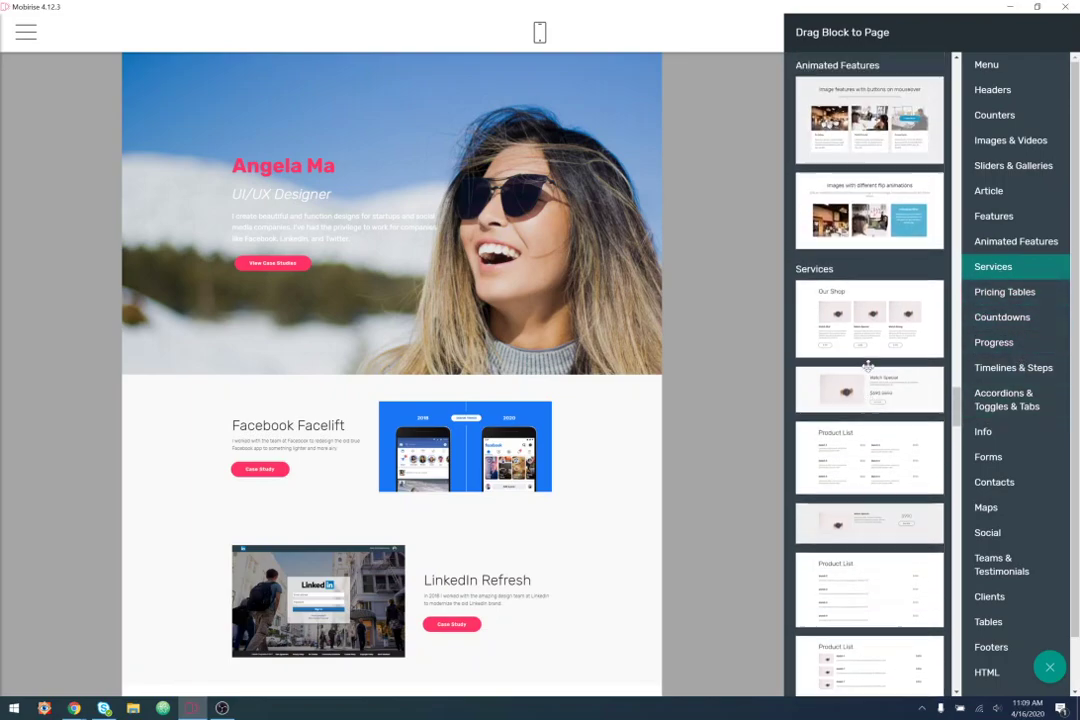
scroll(867, 370, up, 3)
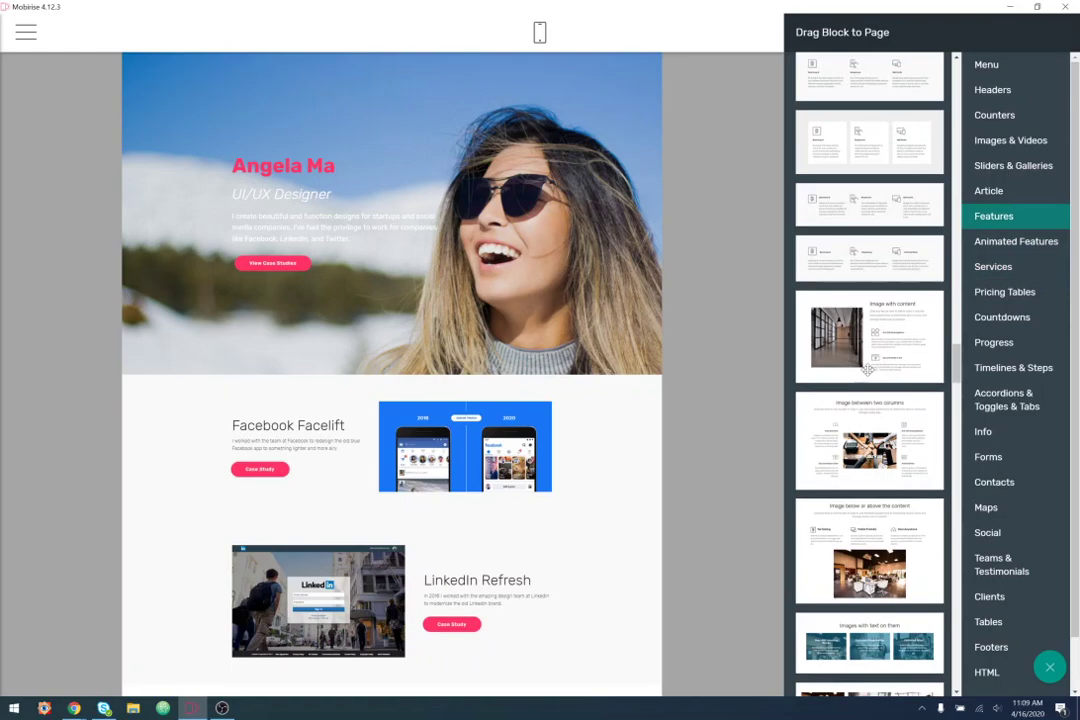
scroll(867, 370, up, 5)
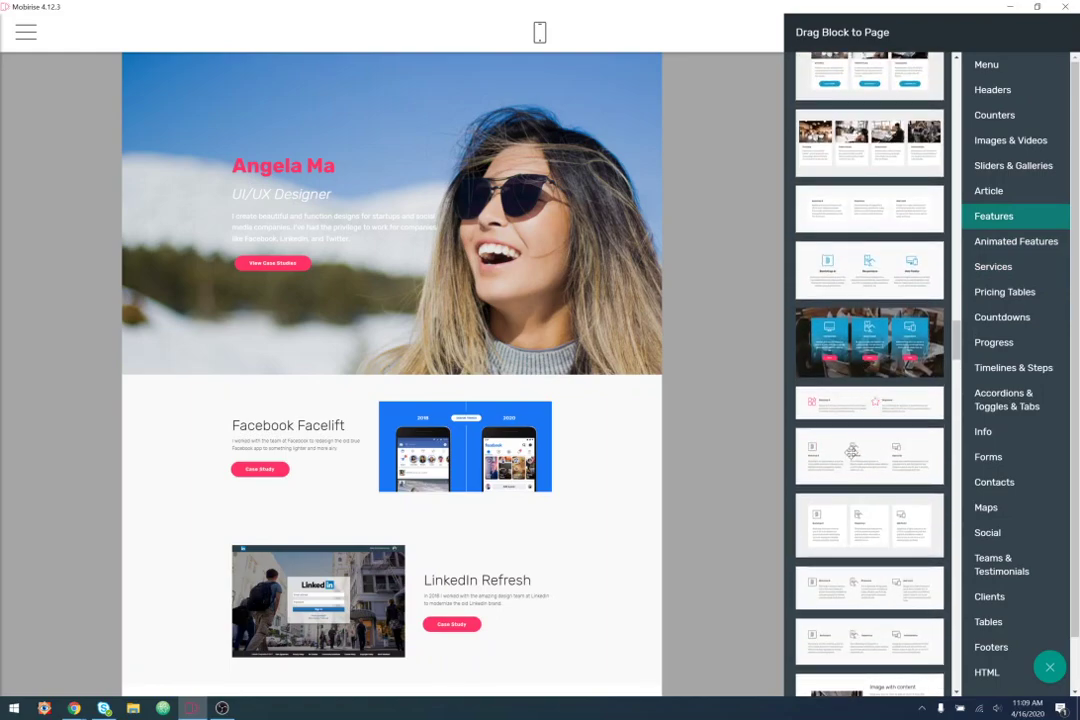
scroll(852, 451, up, 2)
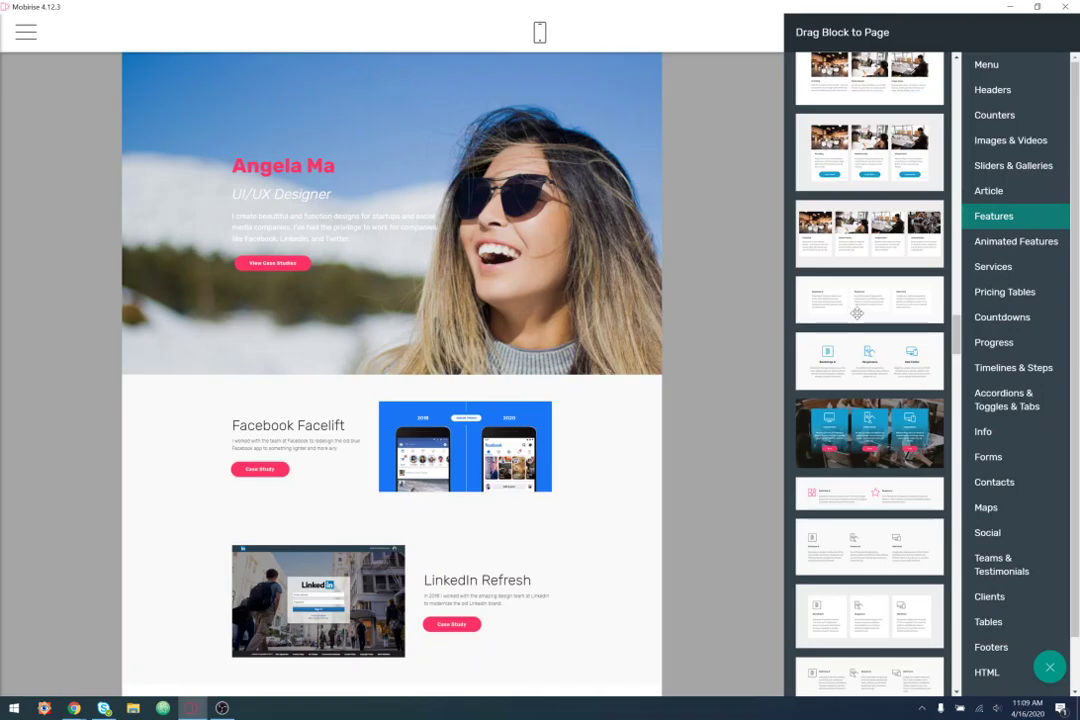
drag(857, 313, 681, 330)
drag(412, 384, 386, 386)
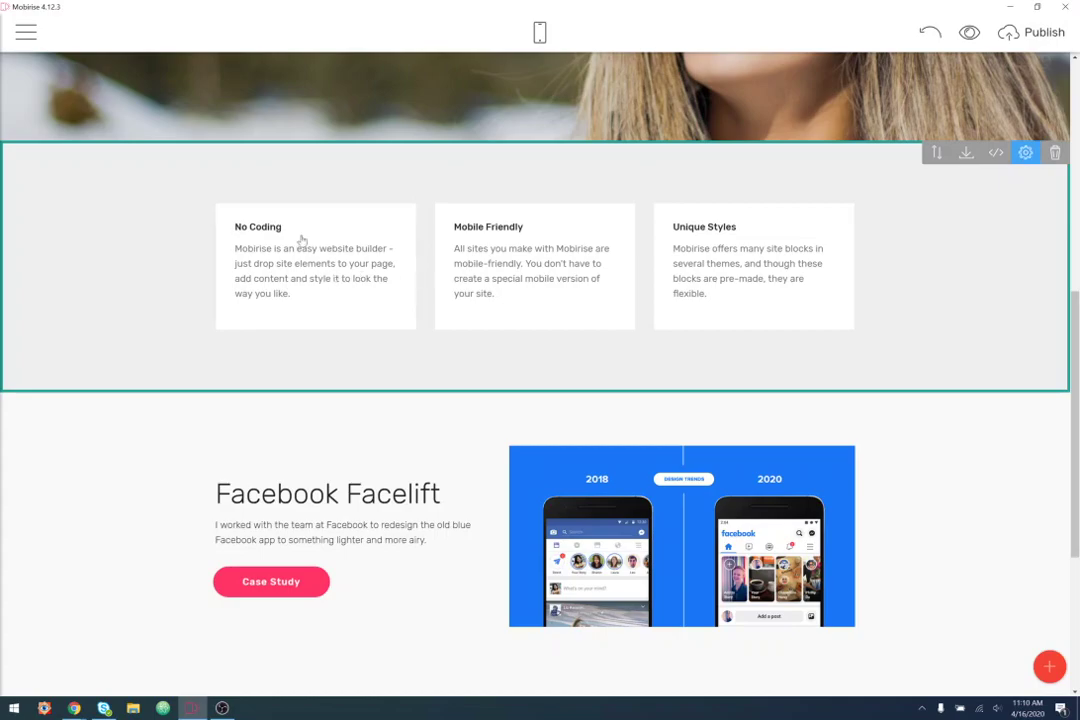
- Replace the No Coding, Mobile Friendly and Unique Styles titles with User Experience (UX), User Interface (UI) Design, Business Strategy
drag(282, 227, 197, 236)
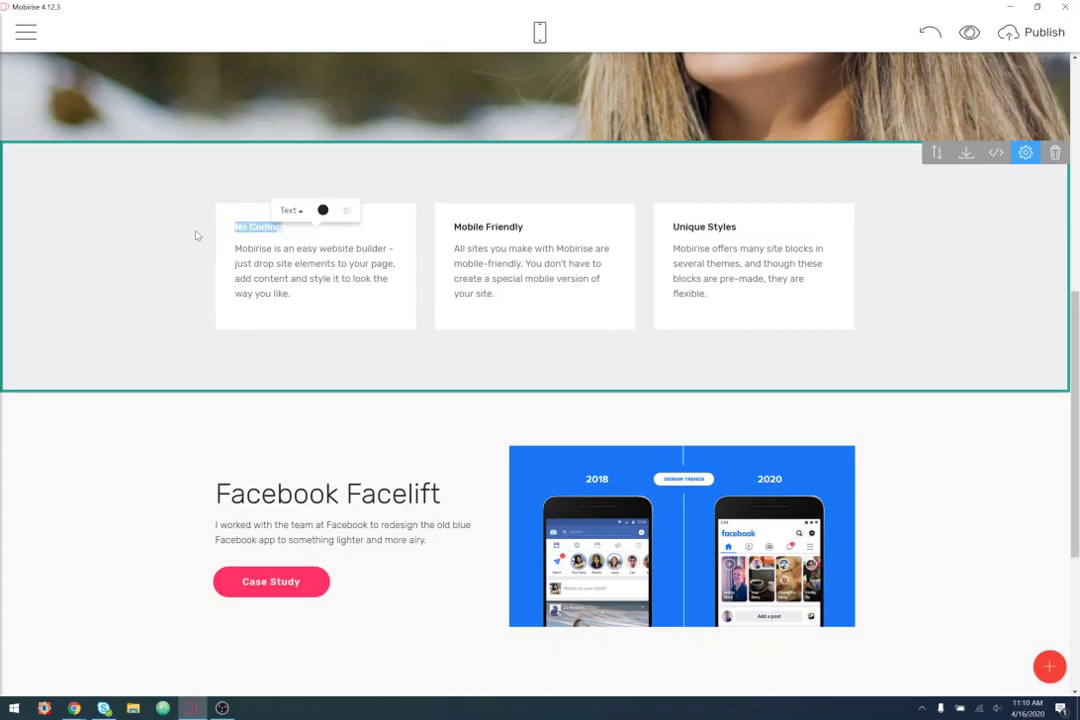
text(User Experience (UX))
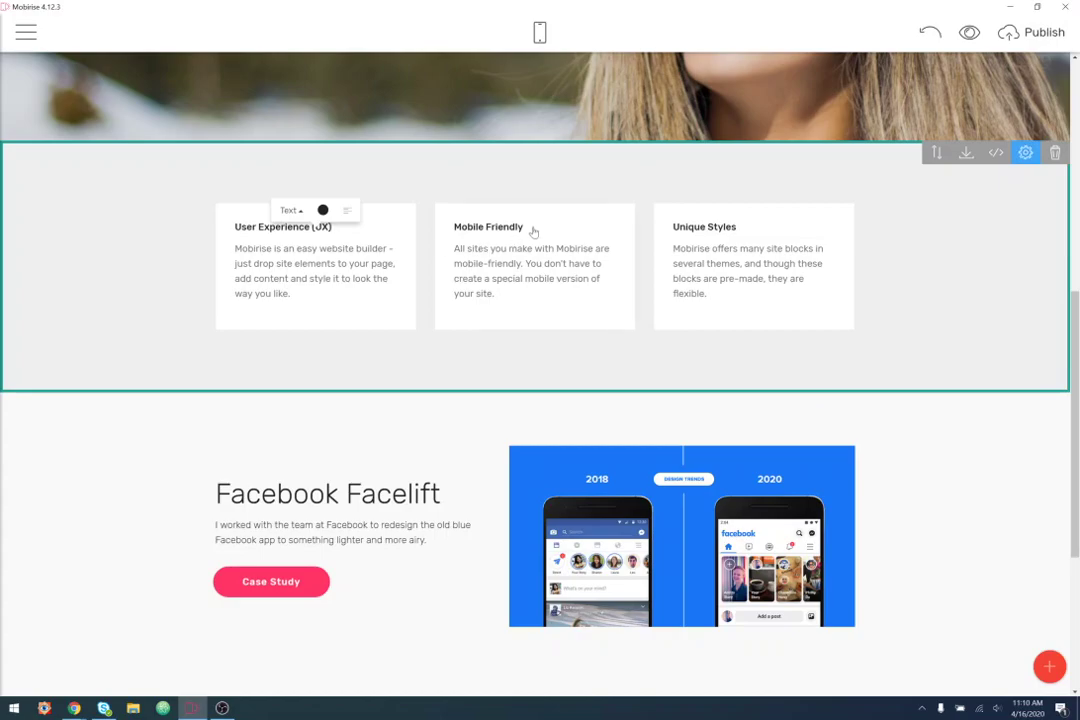
drag(533, 232, 440, 237)
text(Us)
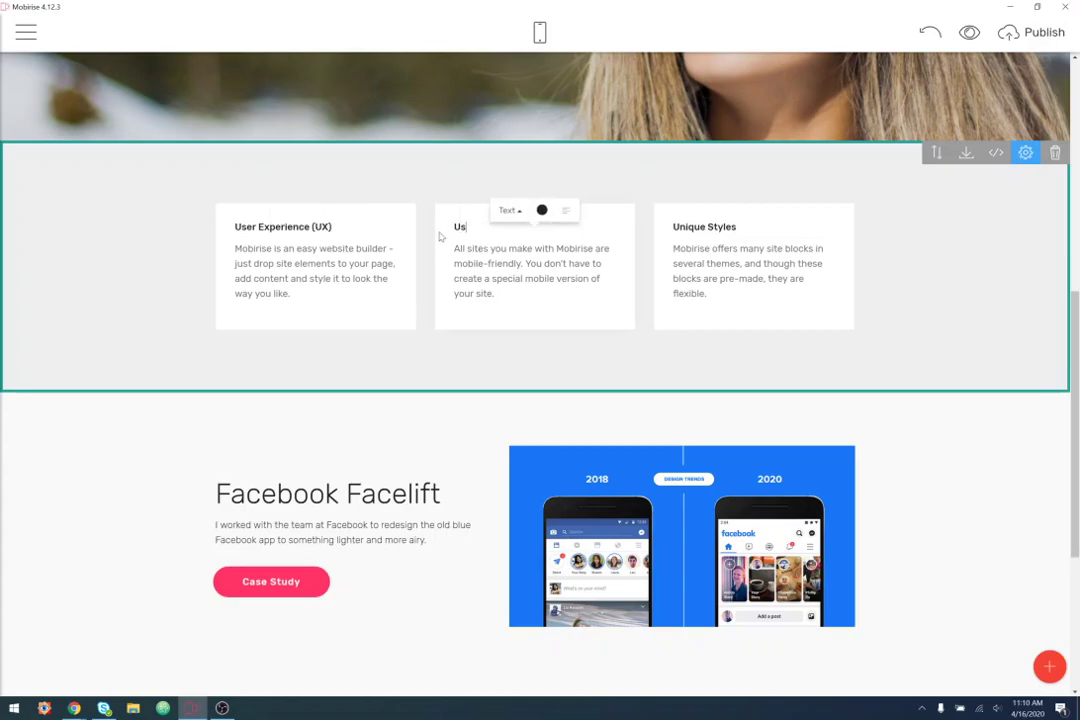
text(er Interface (UI) Design)
drag(738, 227, 675, 232)
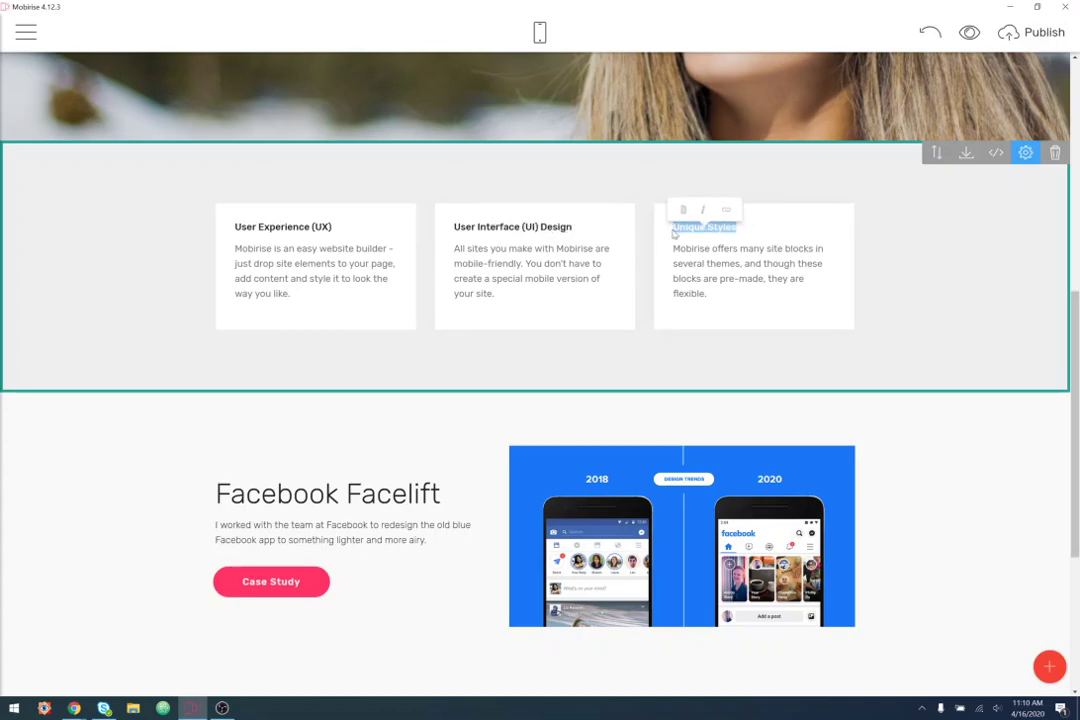
text(Business)
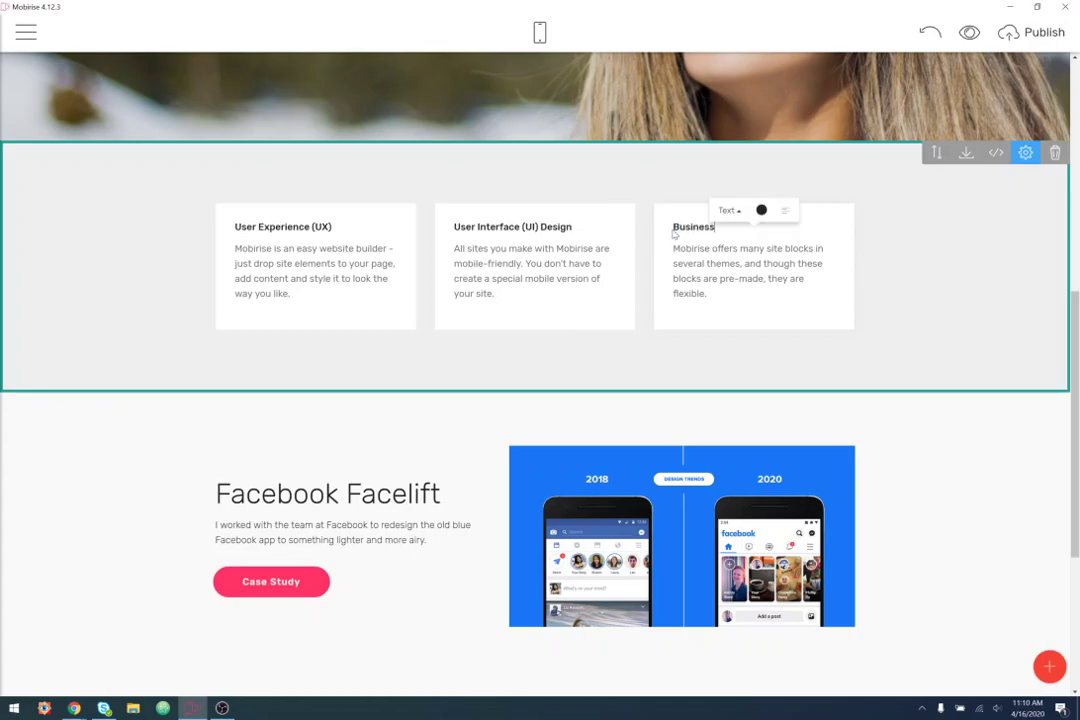
text( Strategy)
click(253, 249)
- Leave the first card's description as it is and open the block library on the Article category
drag(253, 249, 290, 294)
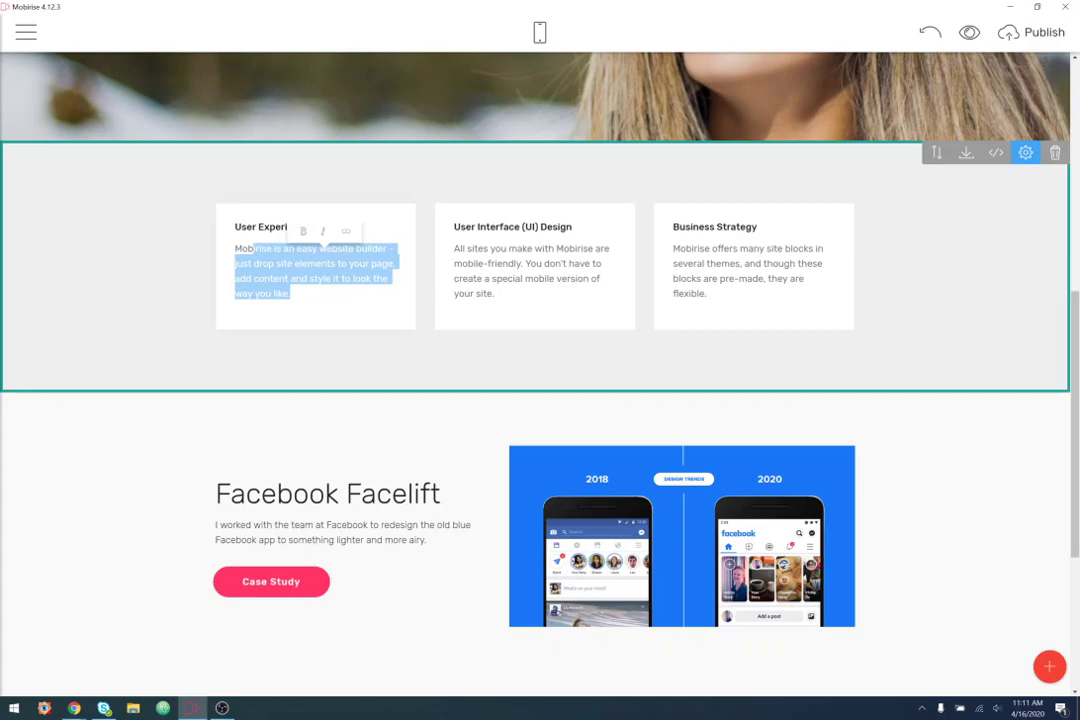
click(818, 320)
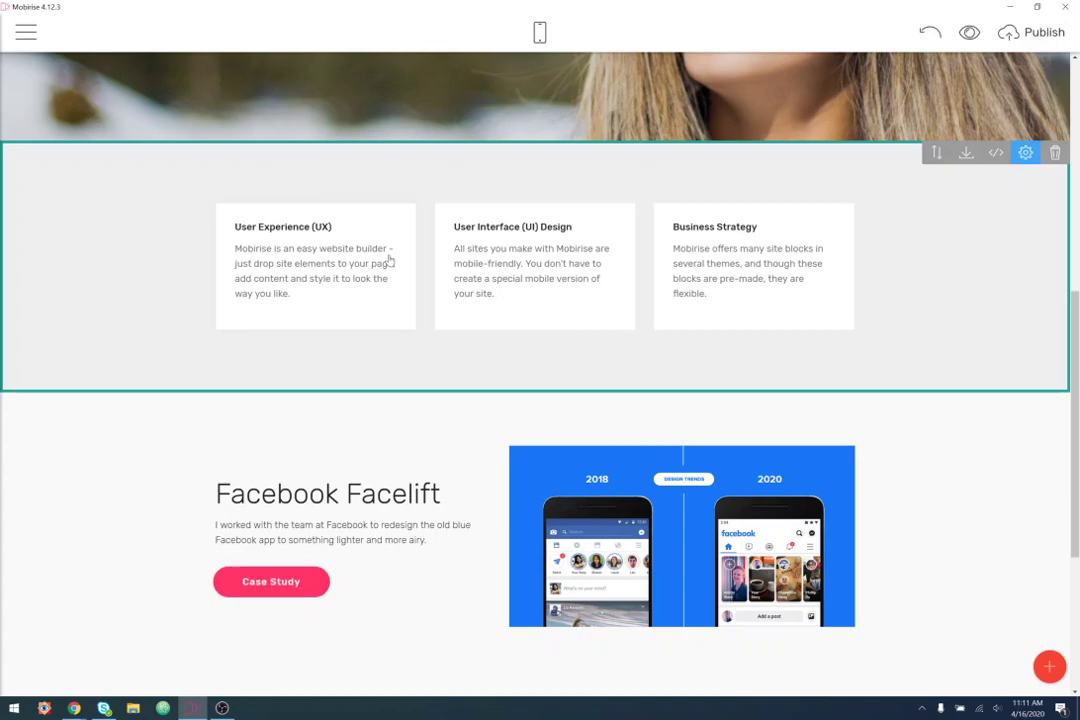
scroll(369, 371, down, 3)
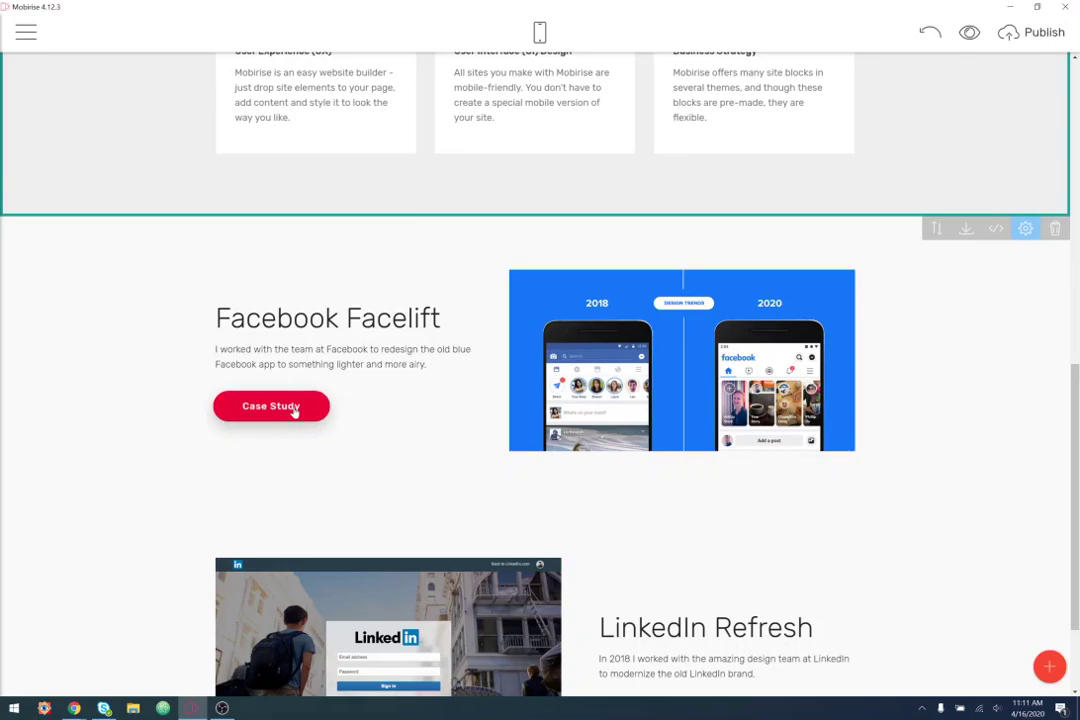
scroll(295, 410, up, 5)
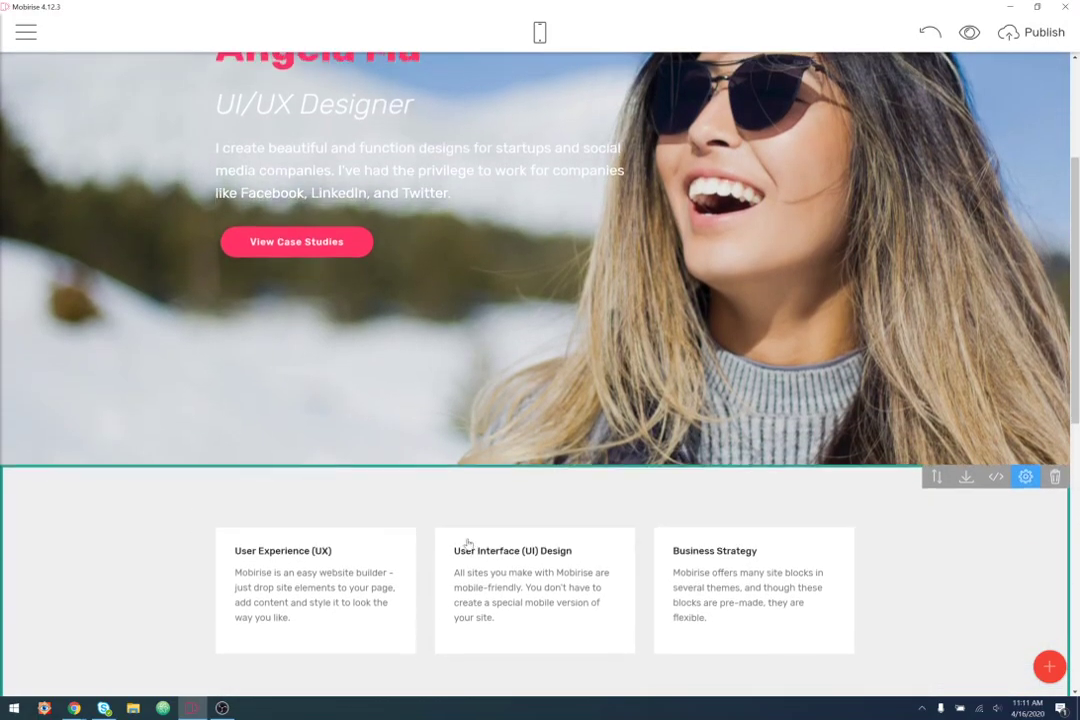
scroll(285, 450, down, 2)
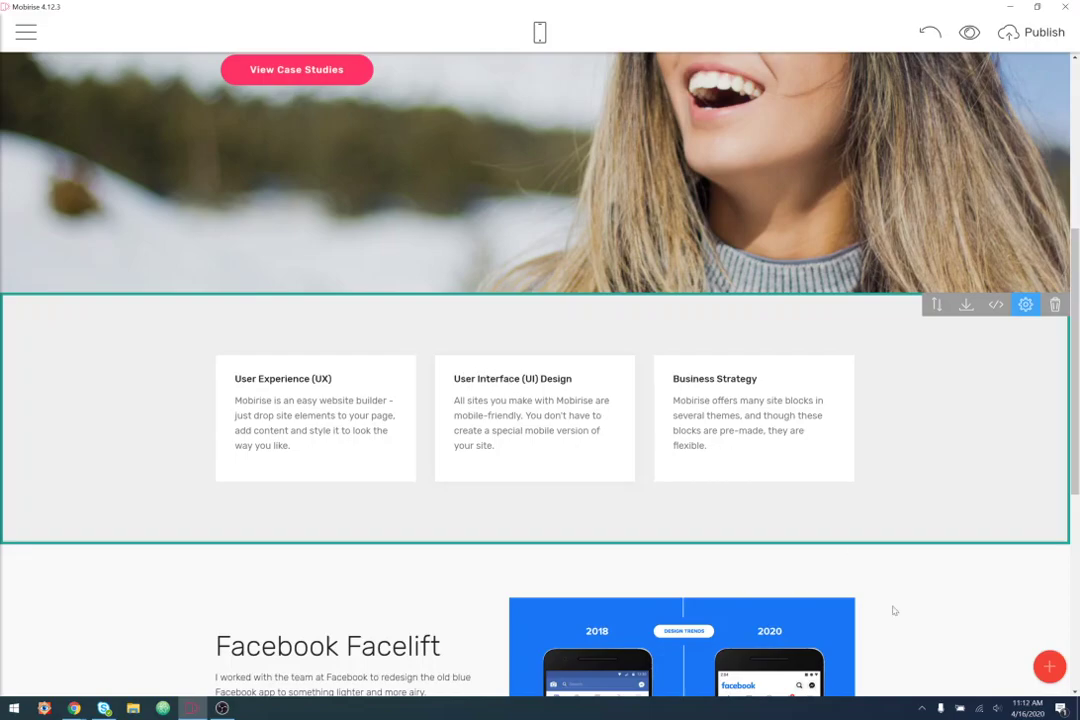
click(1049, 666)
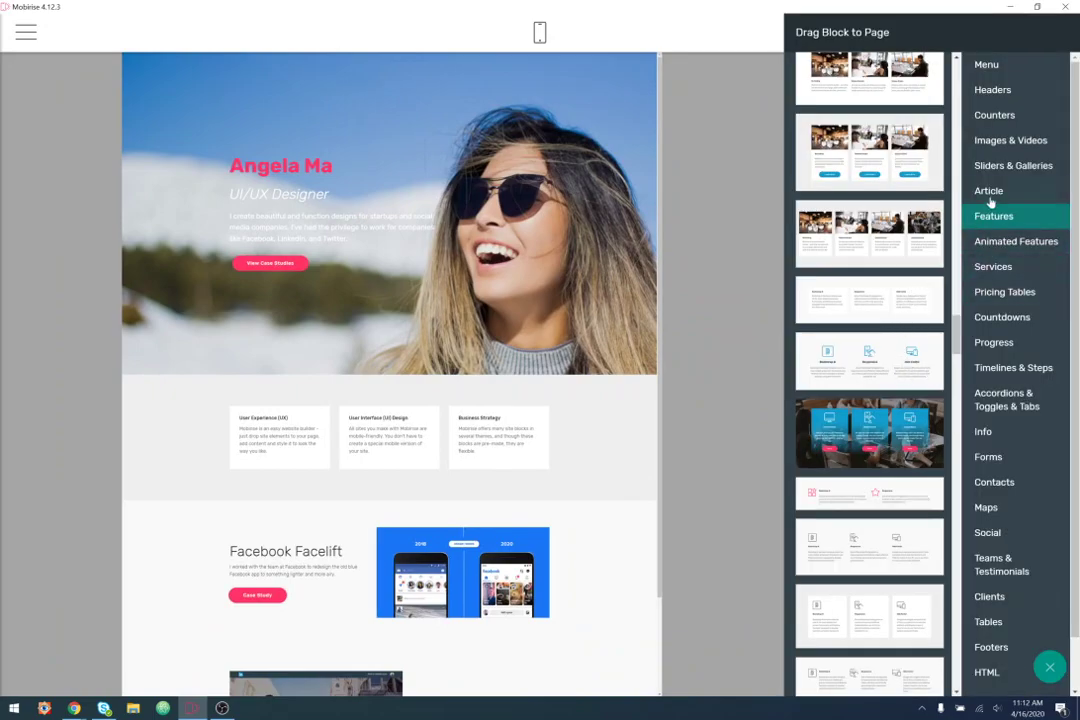
click(990, 192)
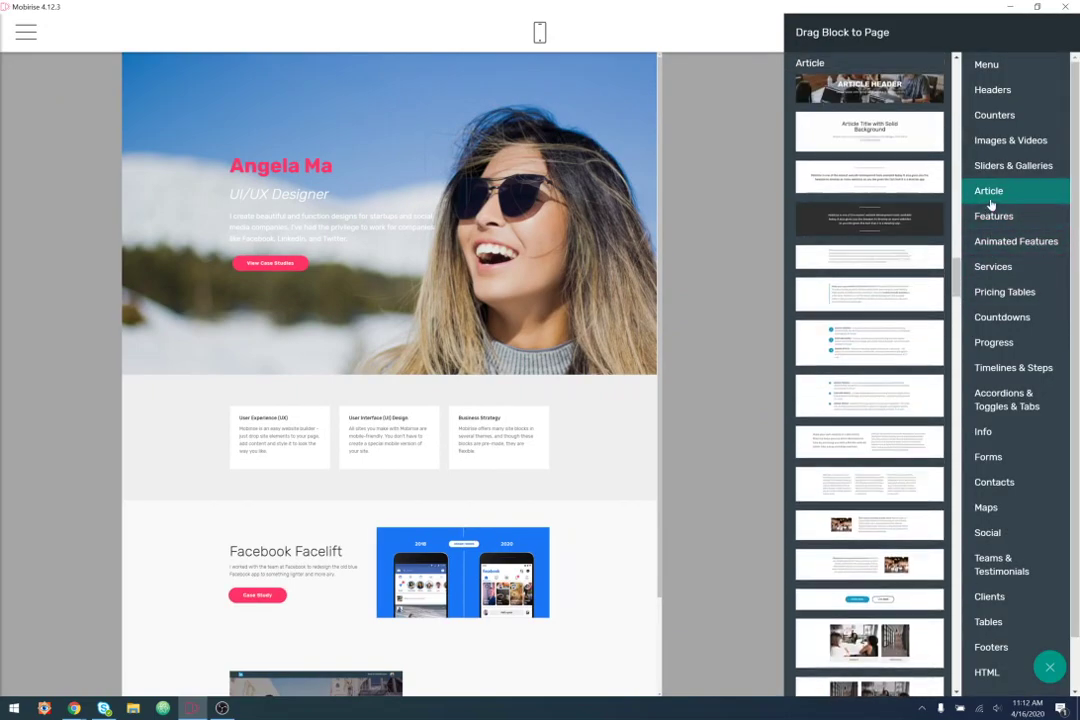
- Drop the 'Article Title with Solid Background' block just below the photo header
drag(869, 132, 375, 403)
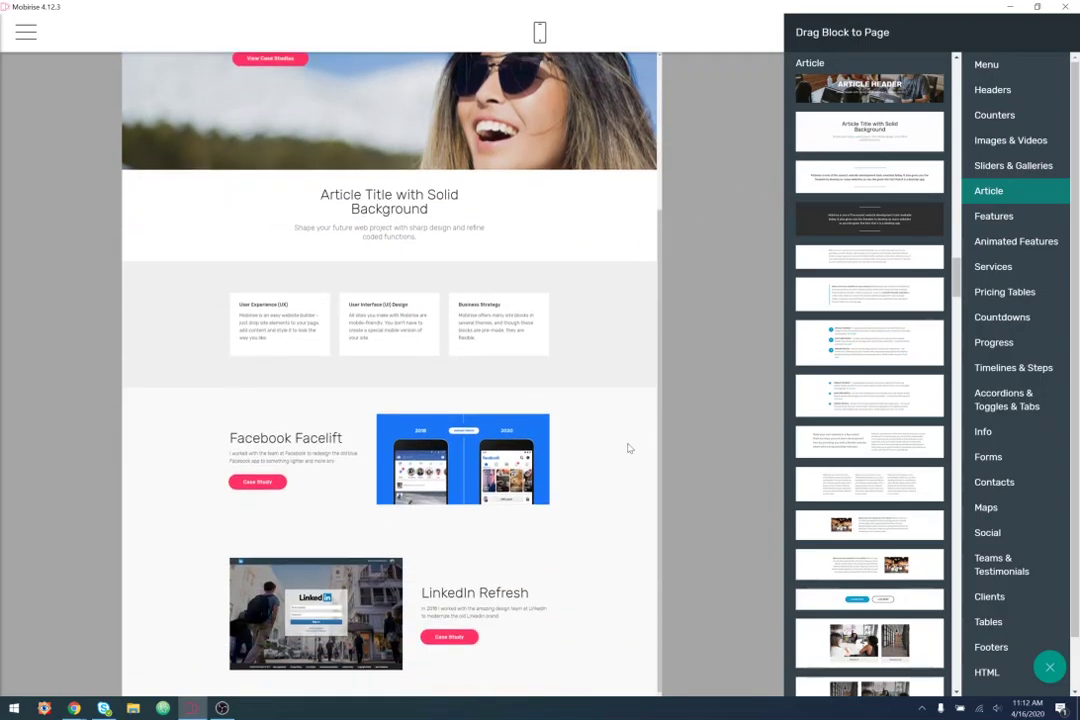
click(629, 448)
scroll(800, 405, up, 5)
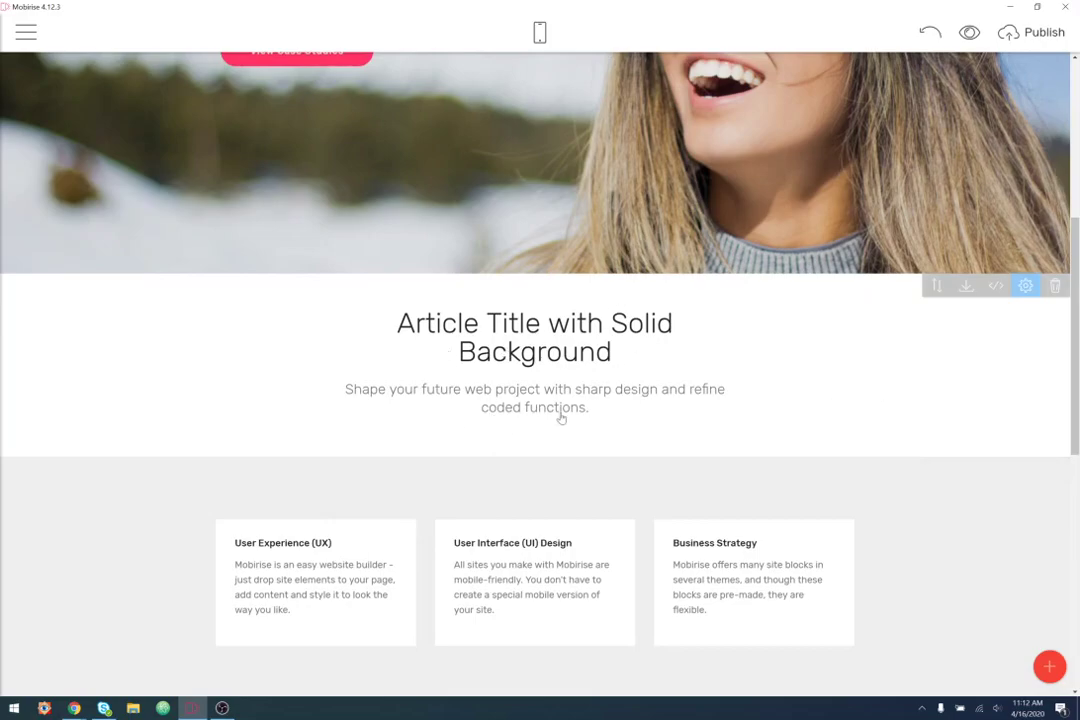
- Hide the new block's subtitle and retitle it 'What I Bring to the Table'
drag(588, 409, 415, 390)
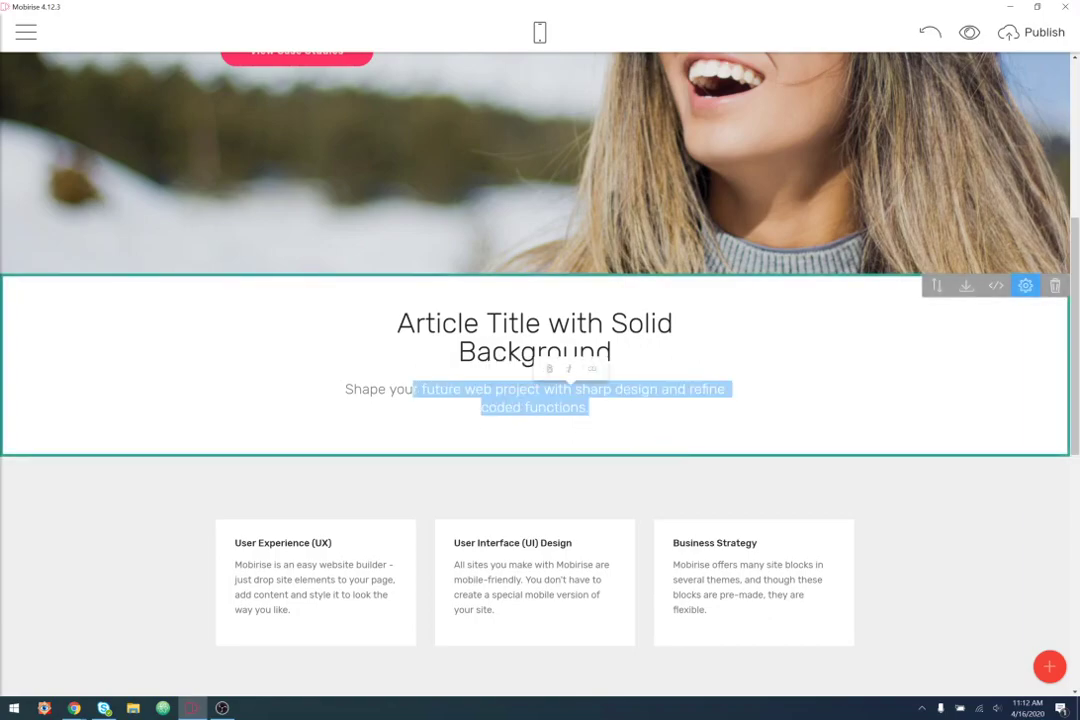
click(1025, 286)
click(1019, 384)
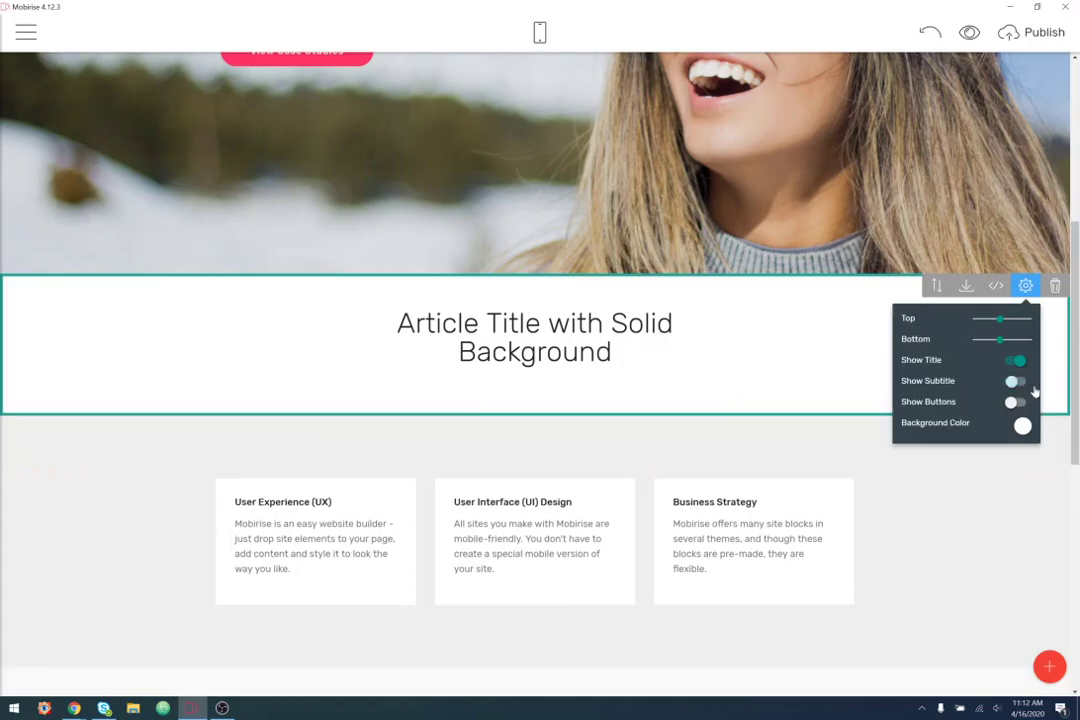
click(1025, 286)
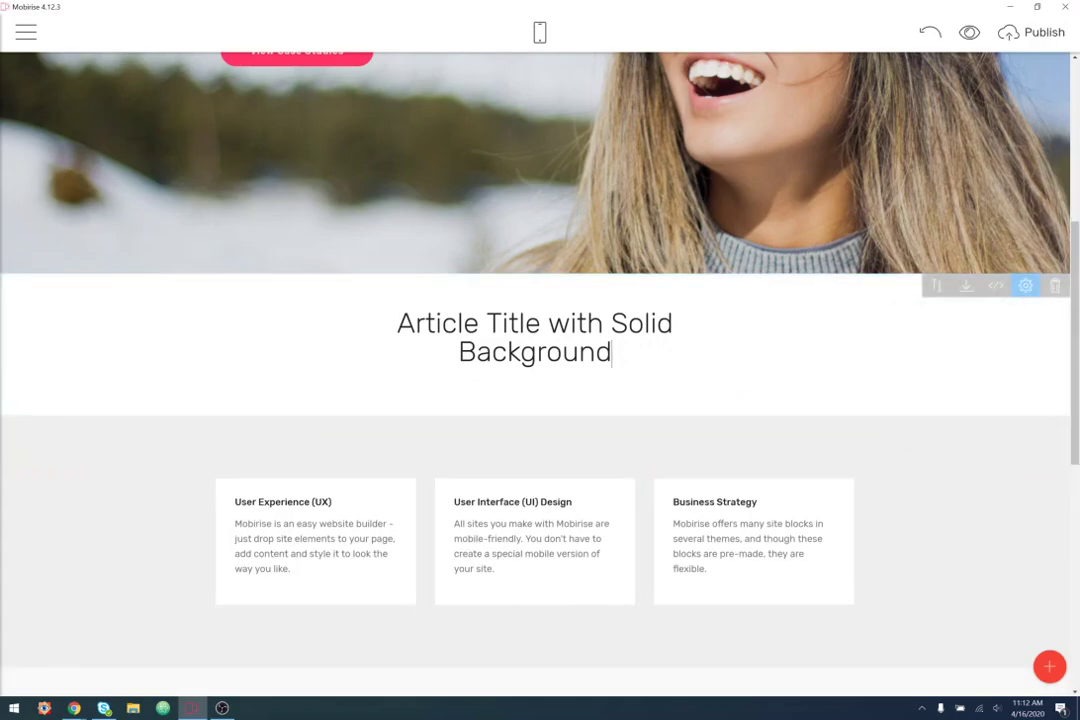
triple_click(669, 364)
text(What)
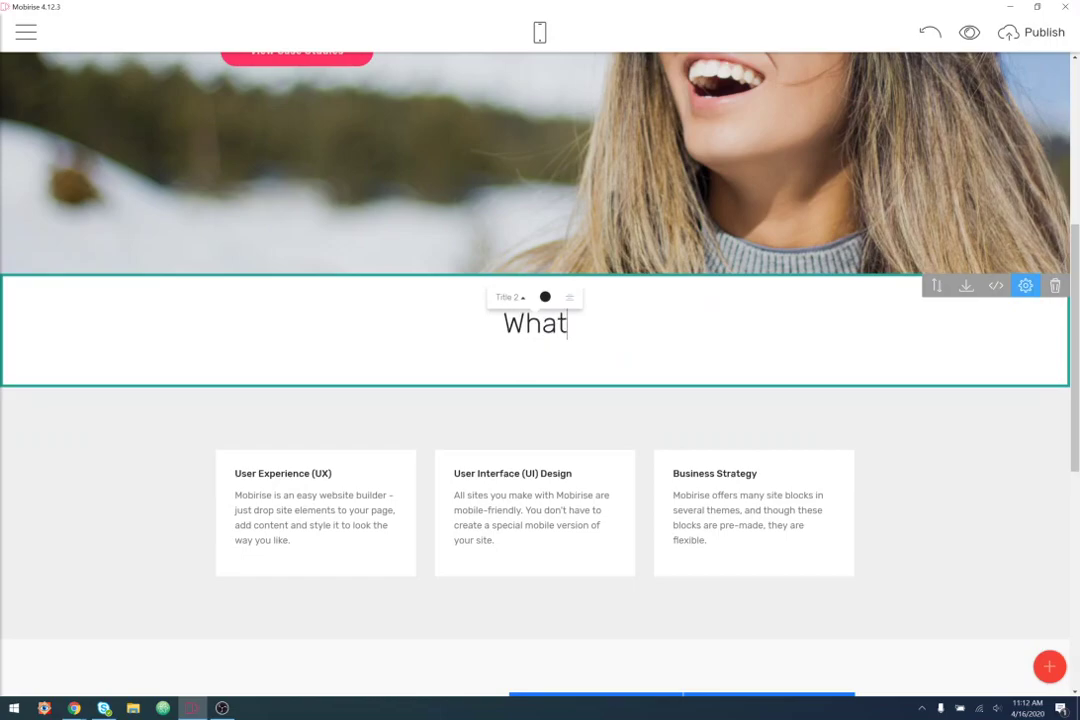
text( I Bri)
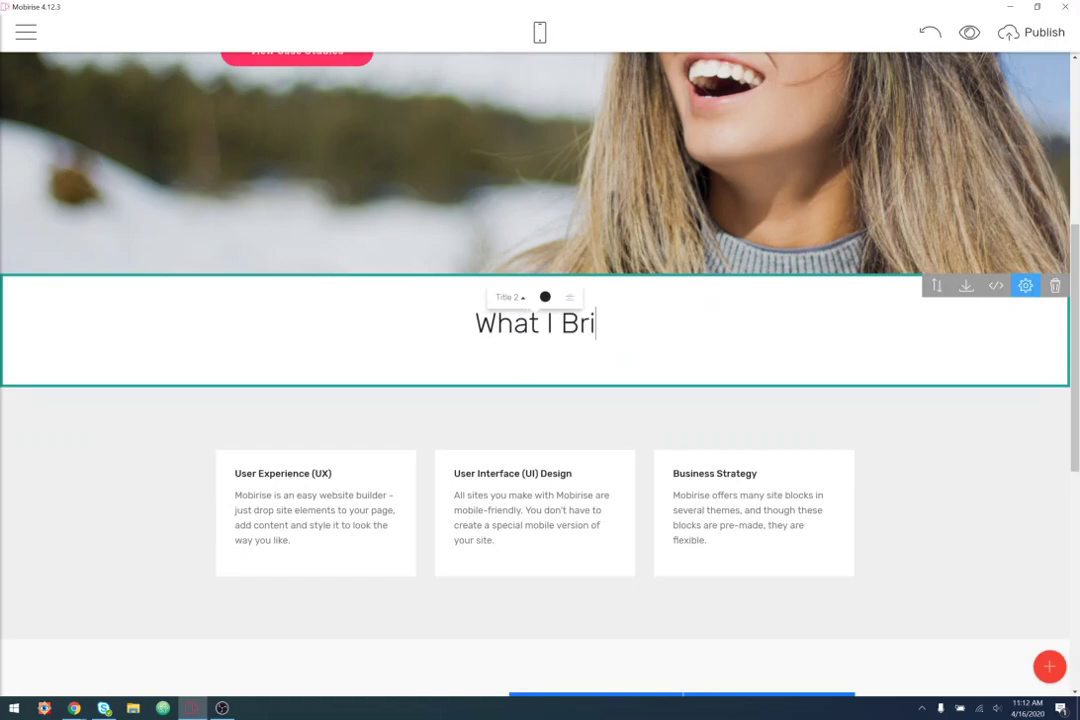
text(ng to the Table)
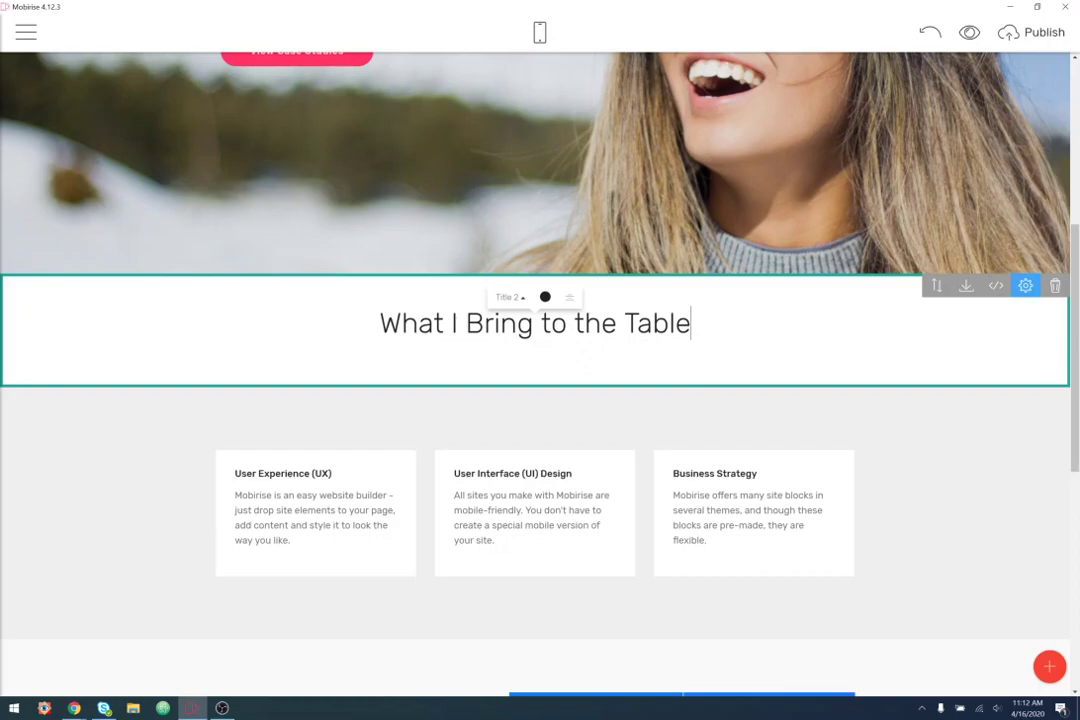
- Set the skills section's background colour to white
click(916, 480)
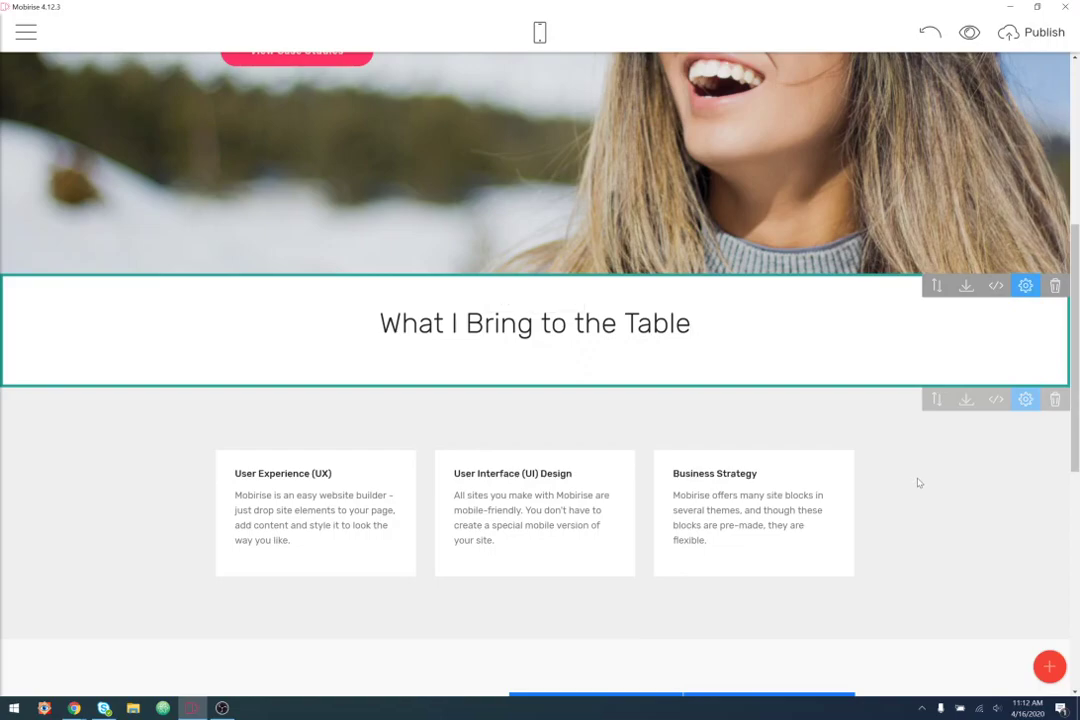
click(1025, 400)
click(1022, 617)
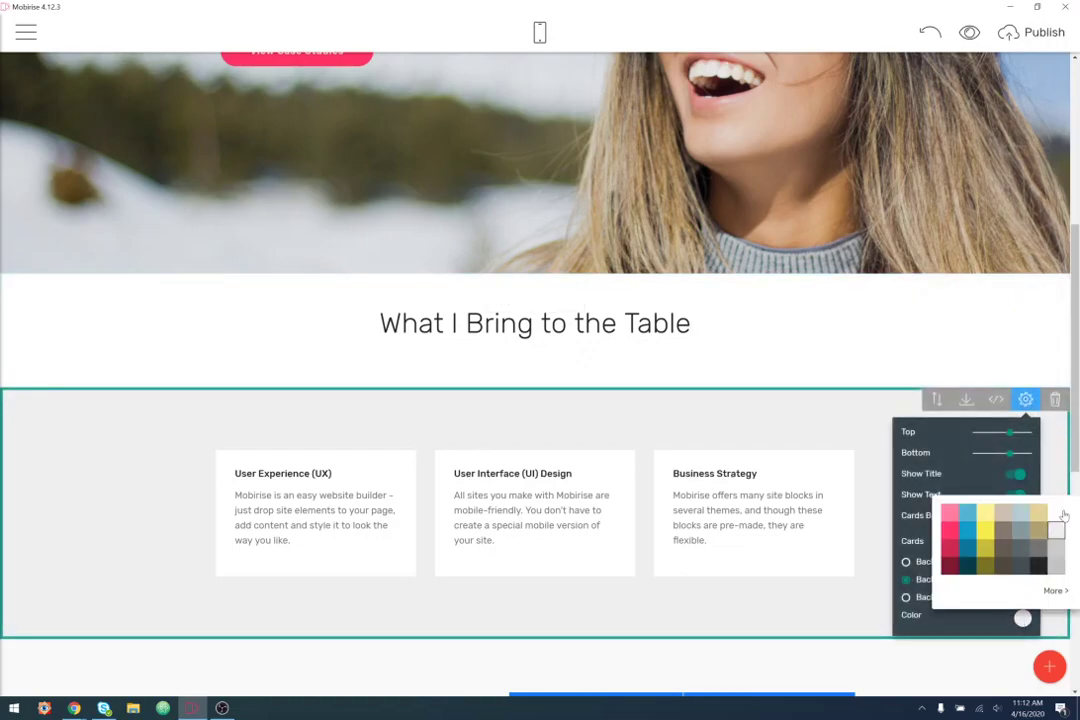
click(1056, 513)
click(116, 520)
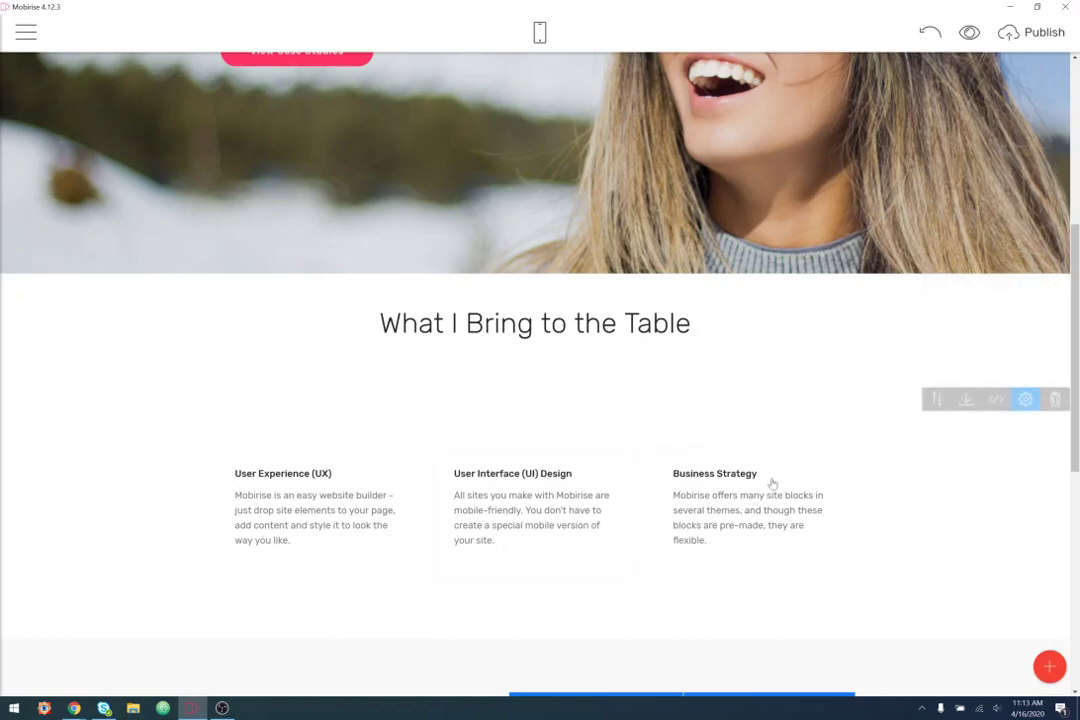
- Make the three skill cards' background light grey
click(1025, 399)
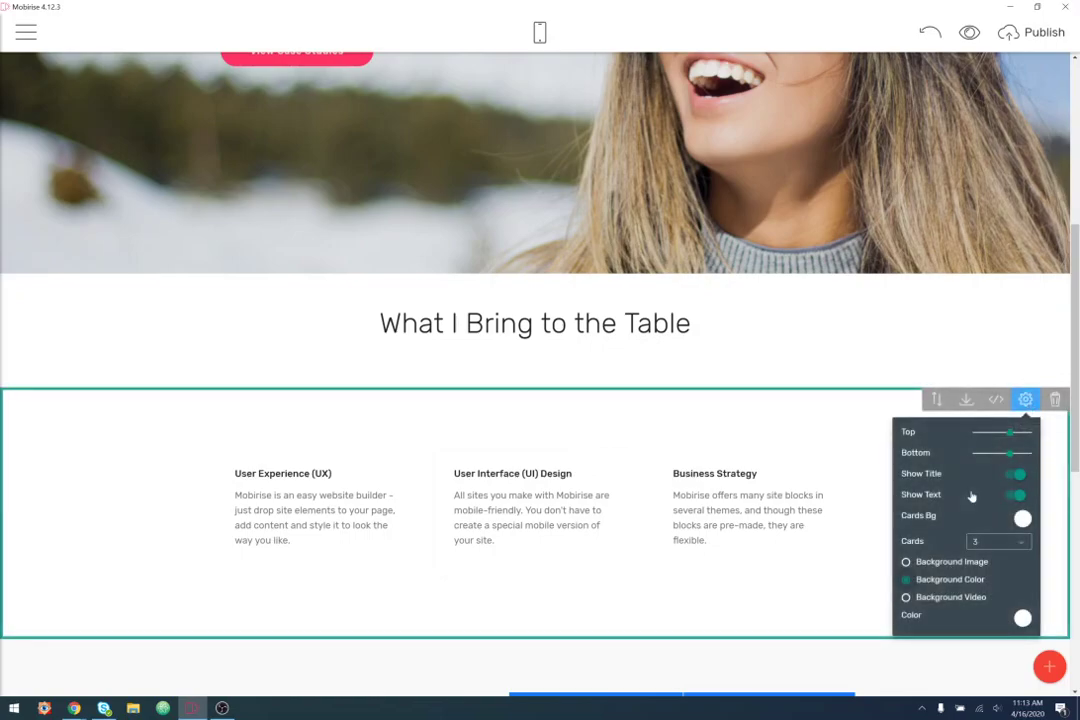
click(1022, 517)
click(1058, 566)
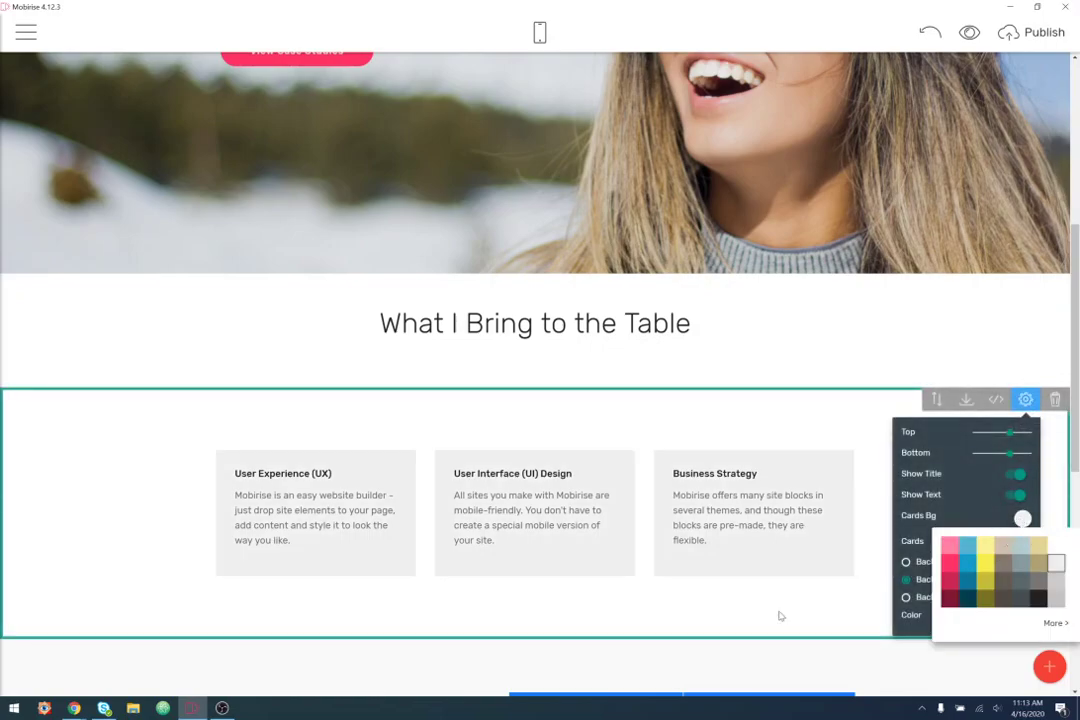
click(422, 405)
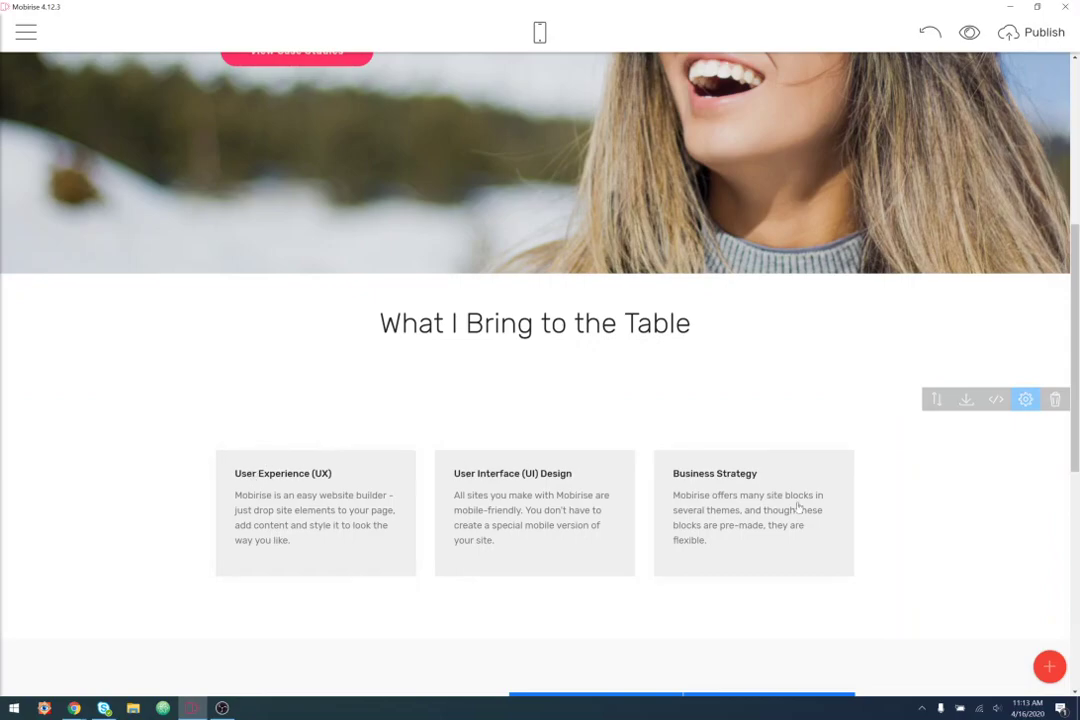
scroll(873, 511, down, 2)
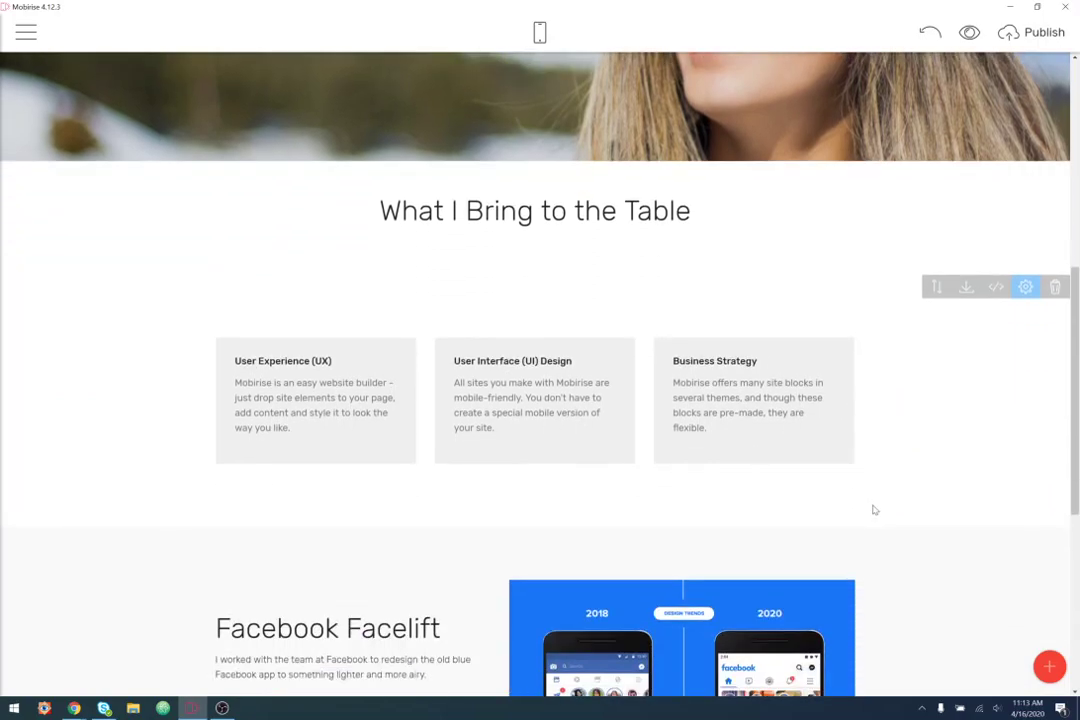
scroll(953, 441, up, 1)
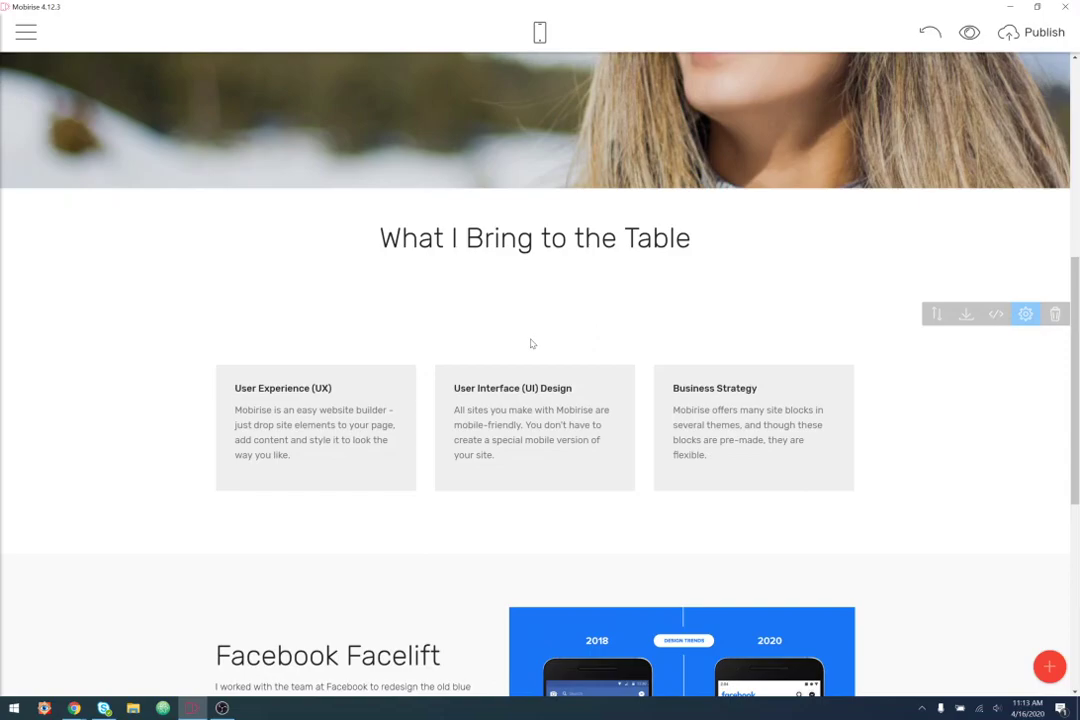
- Remove the top padding of the skills cards section
click(1025, 316)
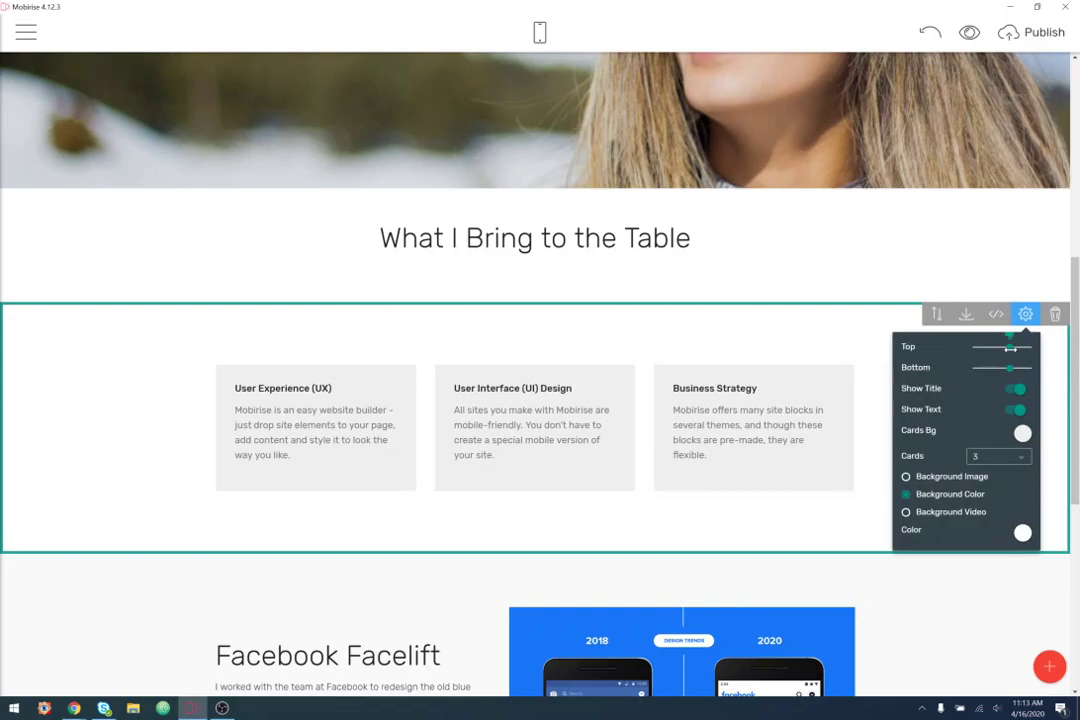
drag(1010, 348, 968, 348)
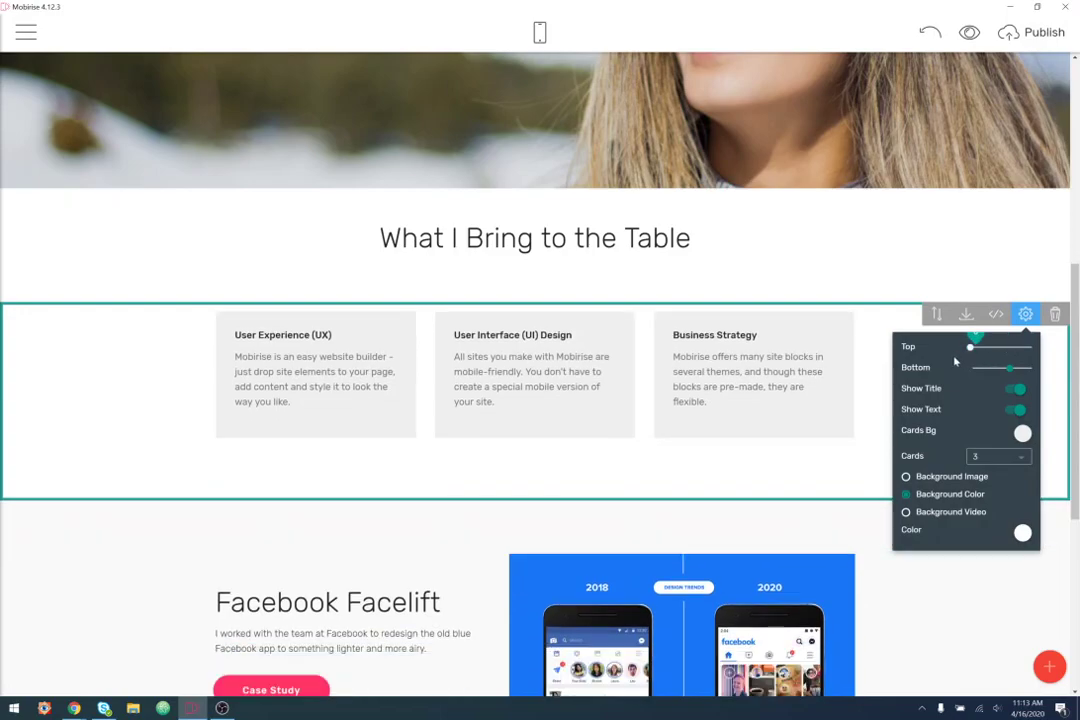
click(569, 521)
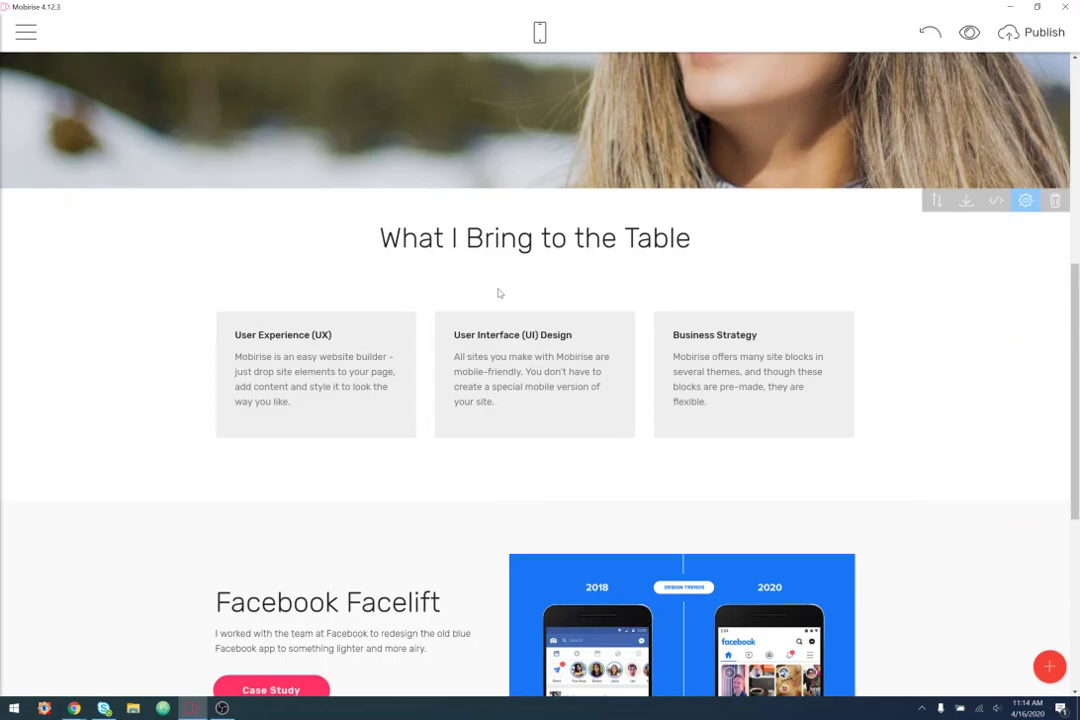
- Remove the heading block's bottom padding and add a little top padding above it
click(1025, 200)
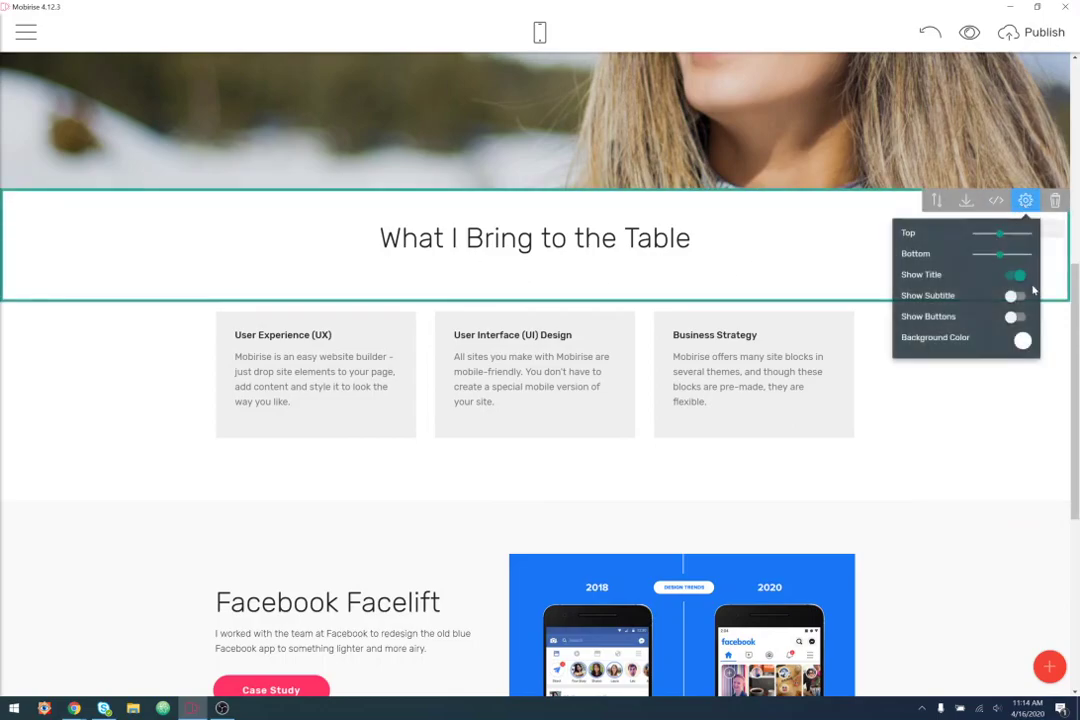
drag(1001, 256, 978, 256)
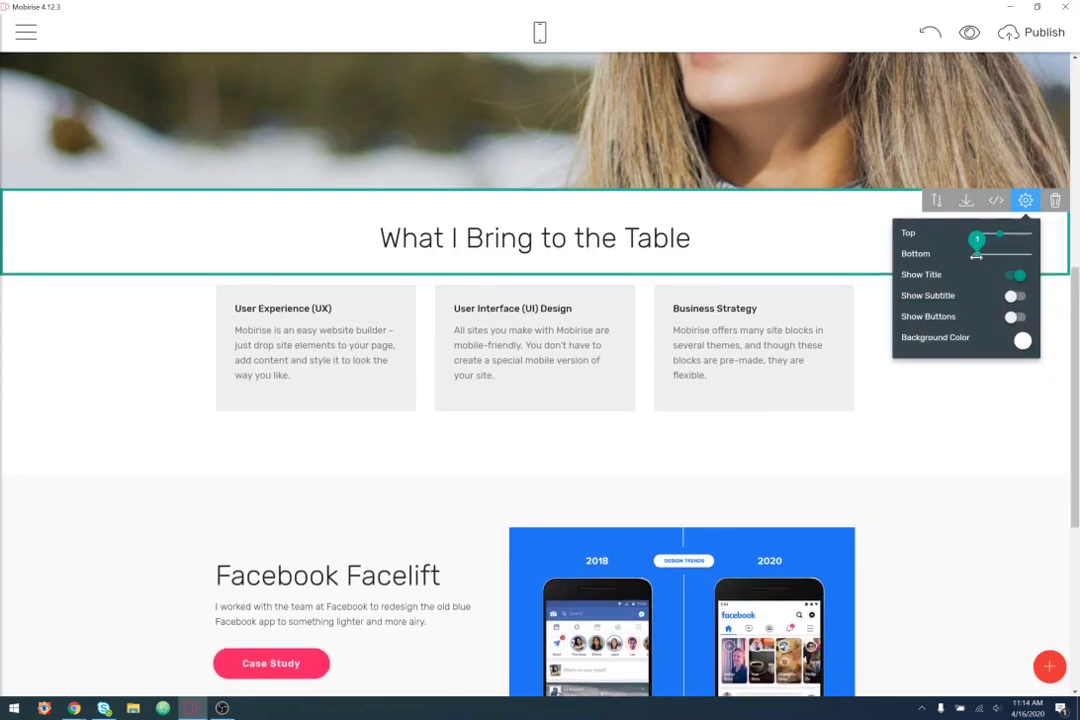
click(872, 498)
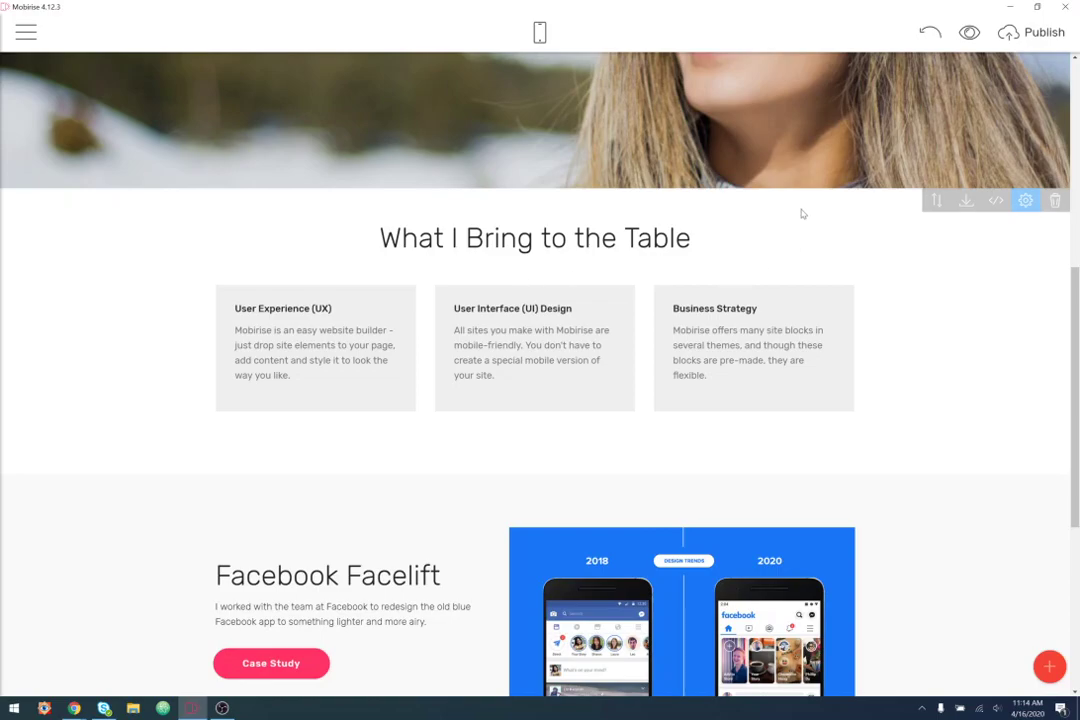
click(1027, 201)
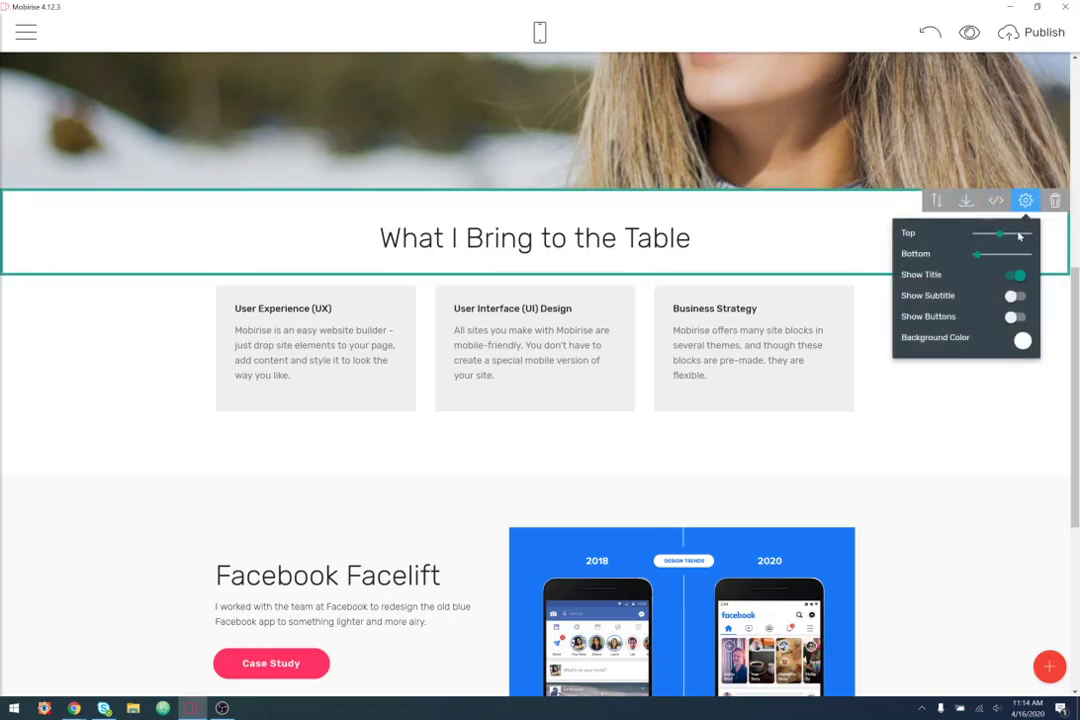
mouse_move(1001, 233)
mouse_down()
mouse_move(1022, 239)
mouse_move(1008, 234)
mouse_up()
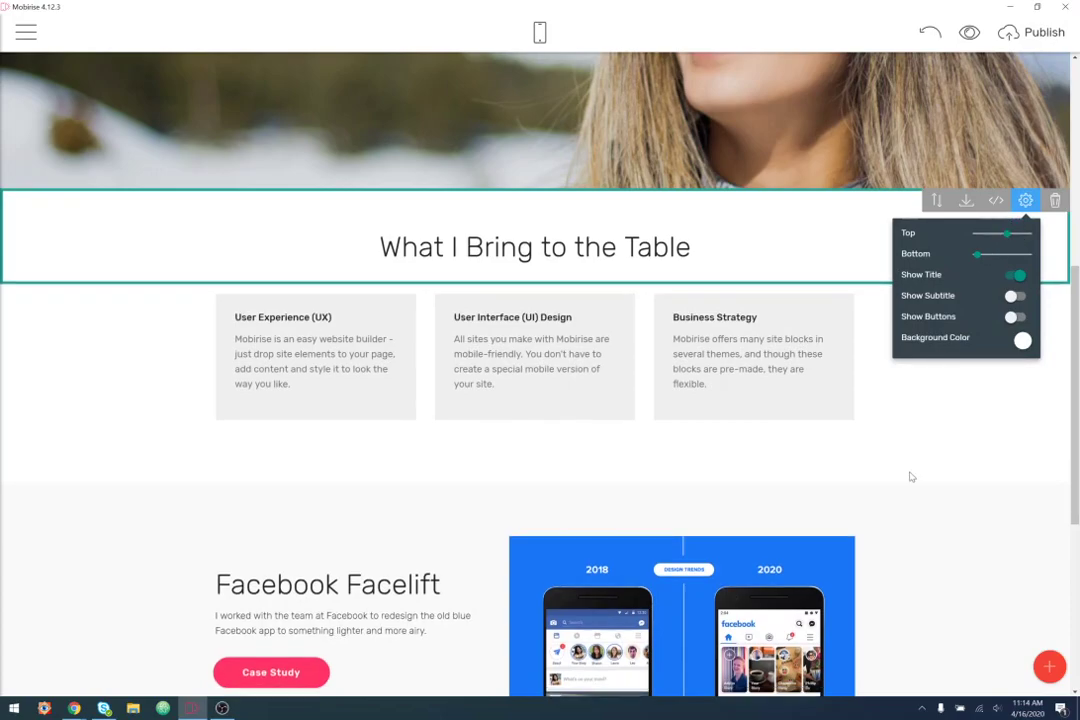
click(1033, 392)
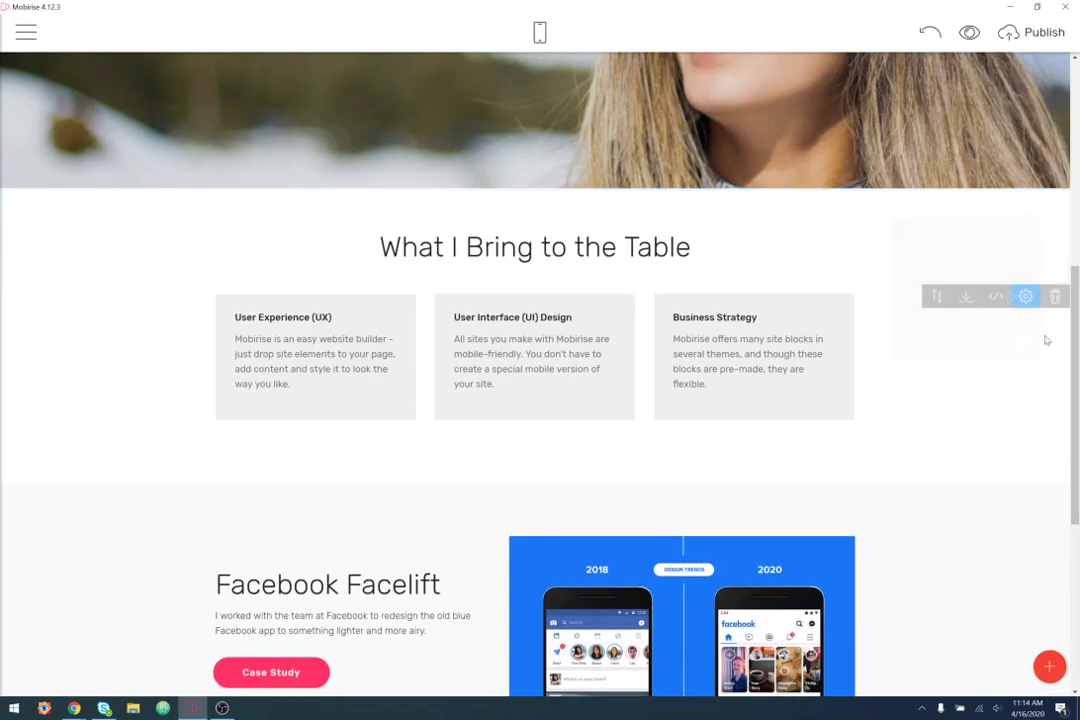
- Adjust the skills section's bottom padding, ending with more space below the cards
click(1025, 296)
drag(1009, 350, 1003, 349)
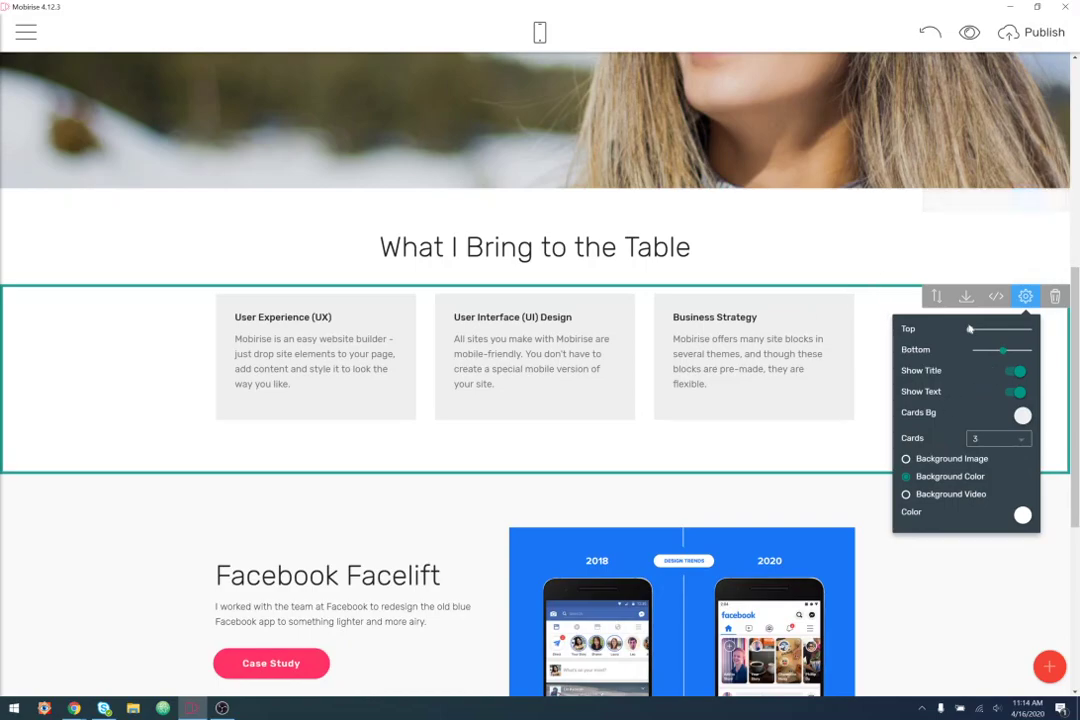
click(910, 576)
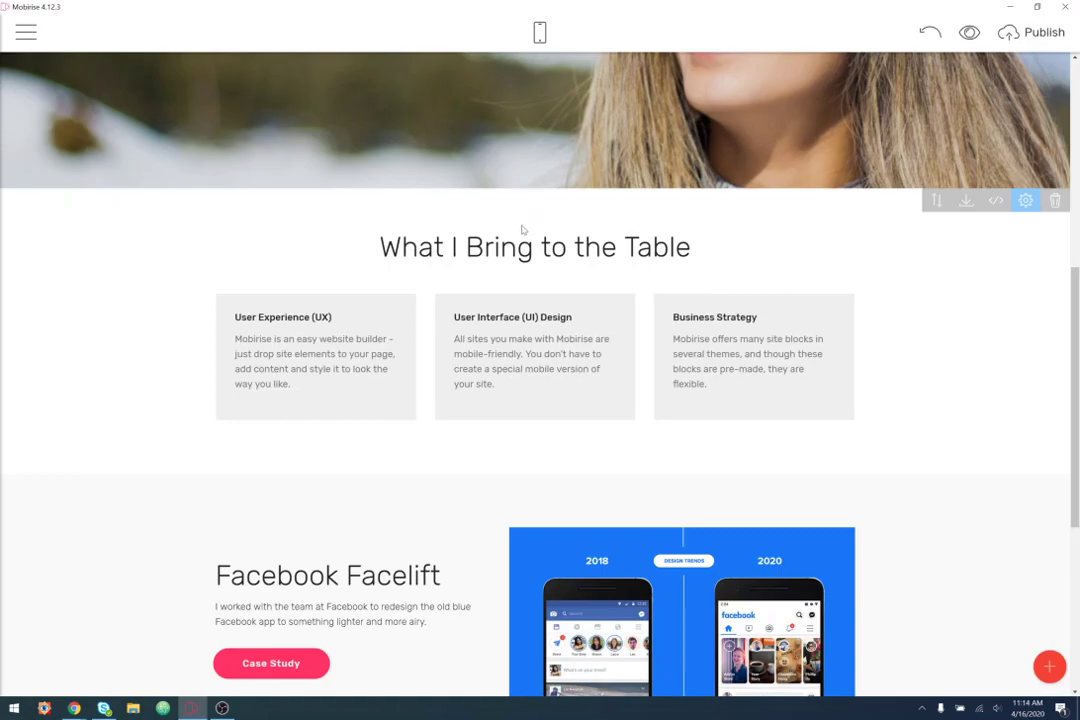
click(1025, 296)
drag(1003, 349, 1010, 349)
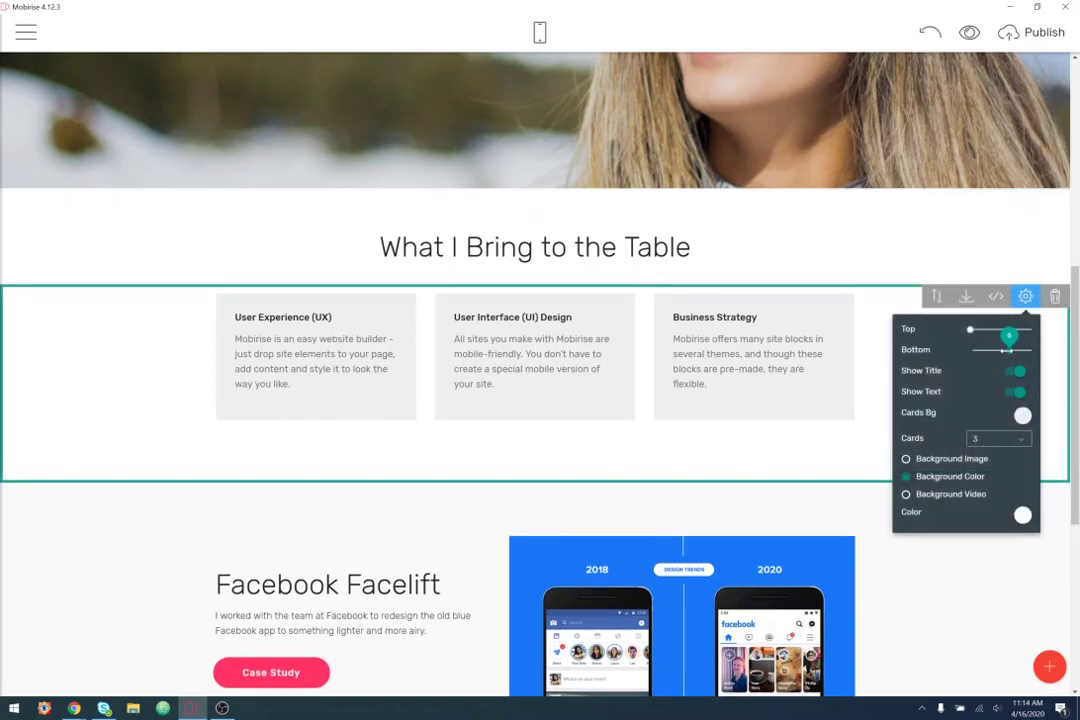
click(979, 631)
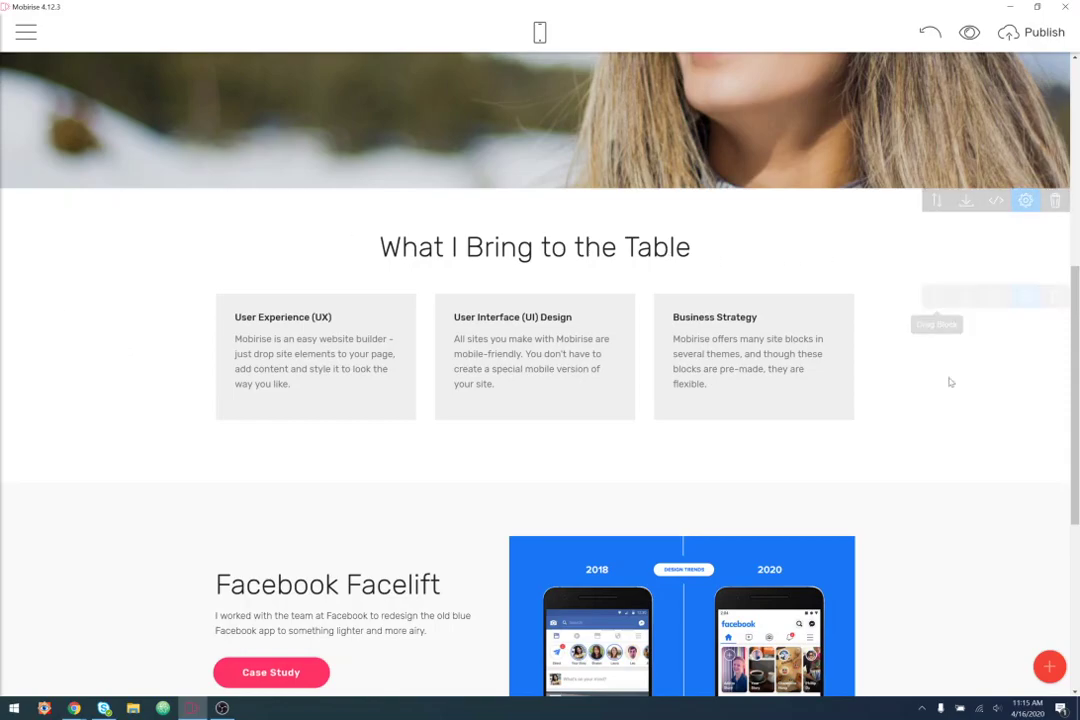
- Pick a light grey Color in the Facebook Facelift block's parameters
scroll(159, 393, down, 2)
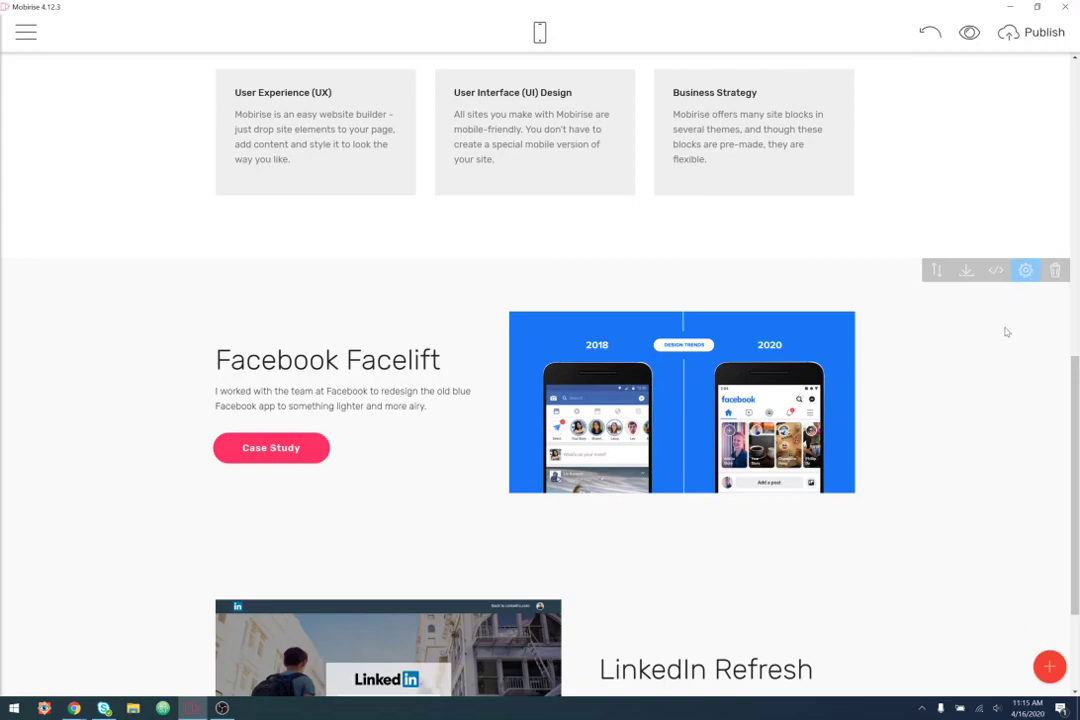
click(1027, 281)
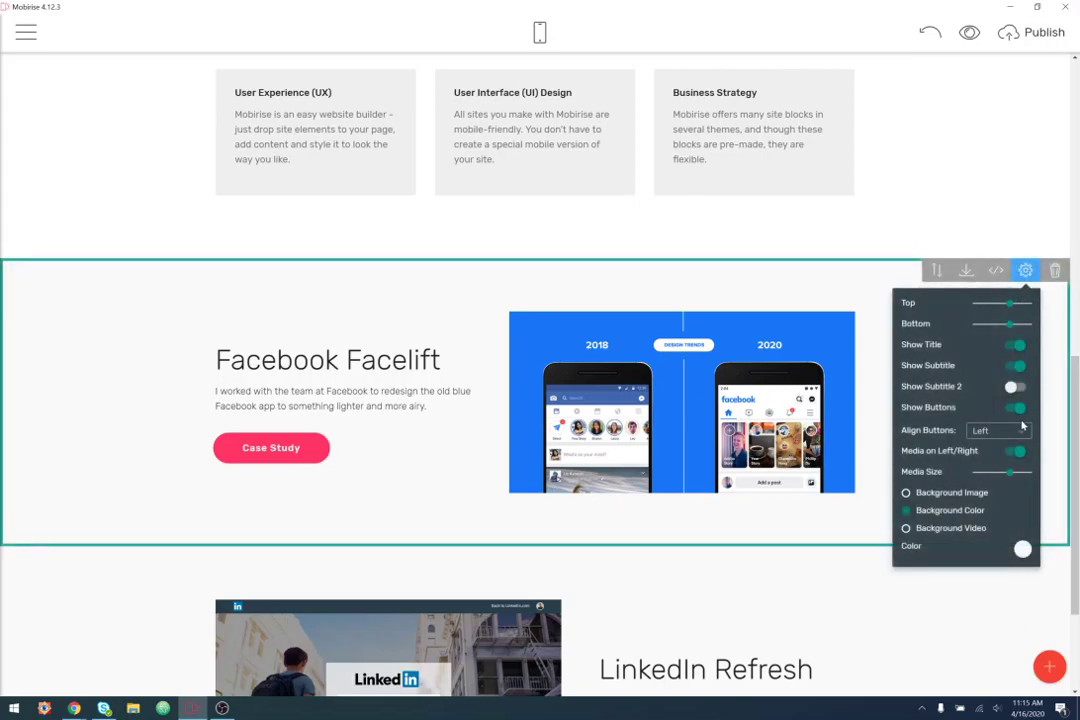
click(1022, 548)
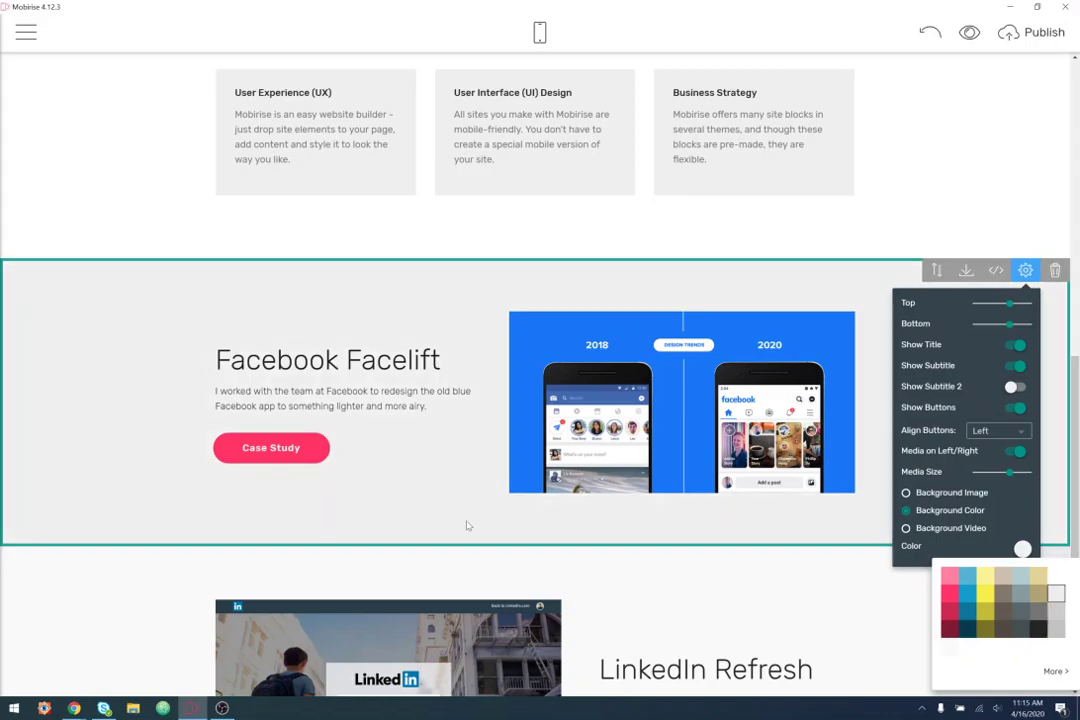
click(86, 215)
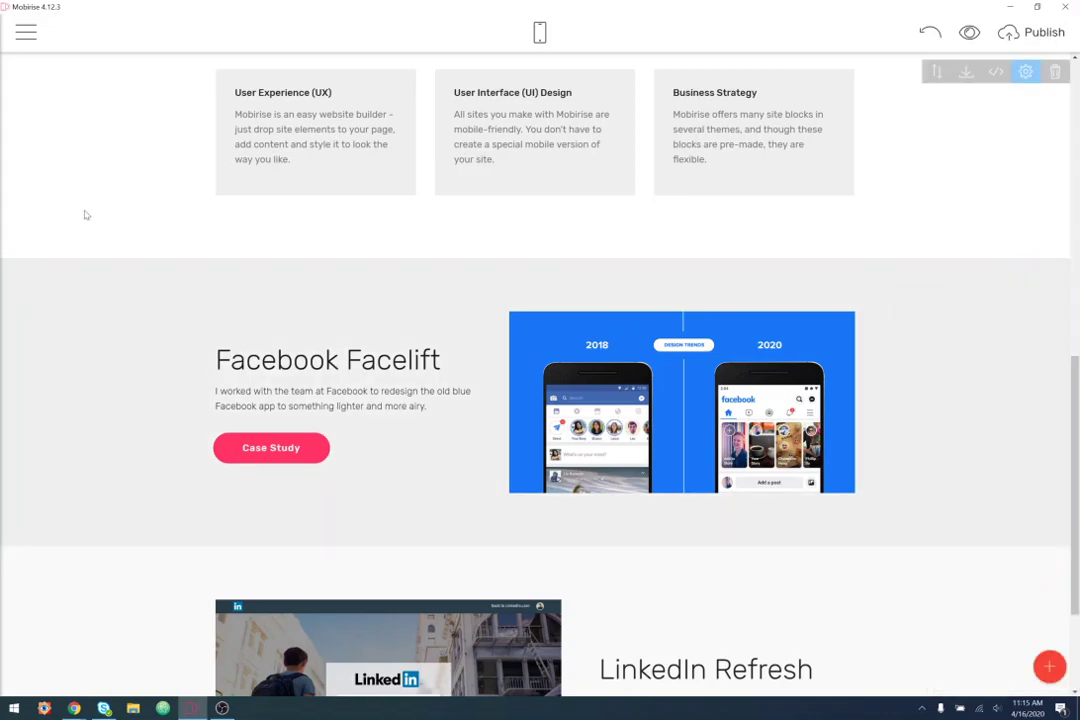
scroll(75, 280, up, 4)
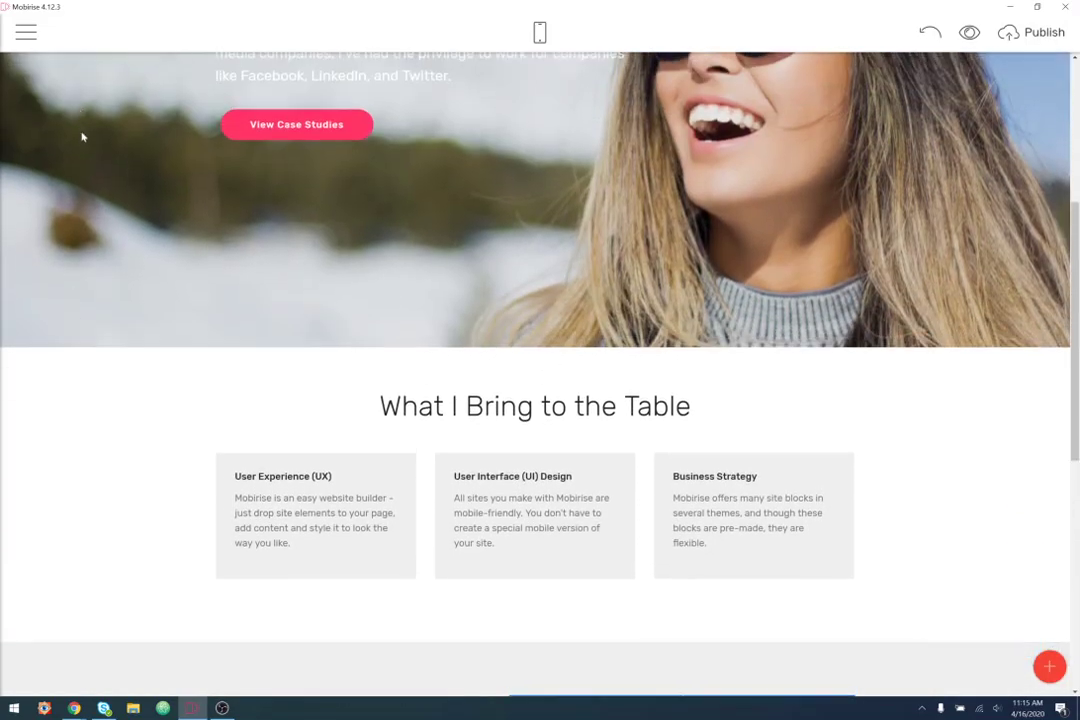
scroll(85, 300, down, 3)
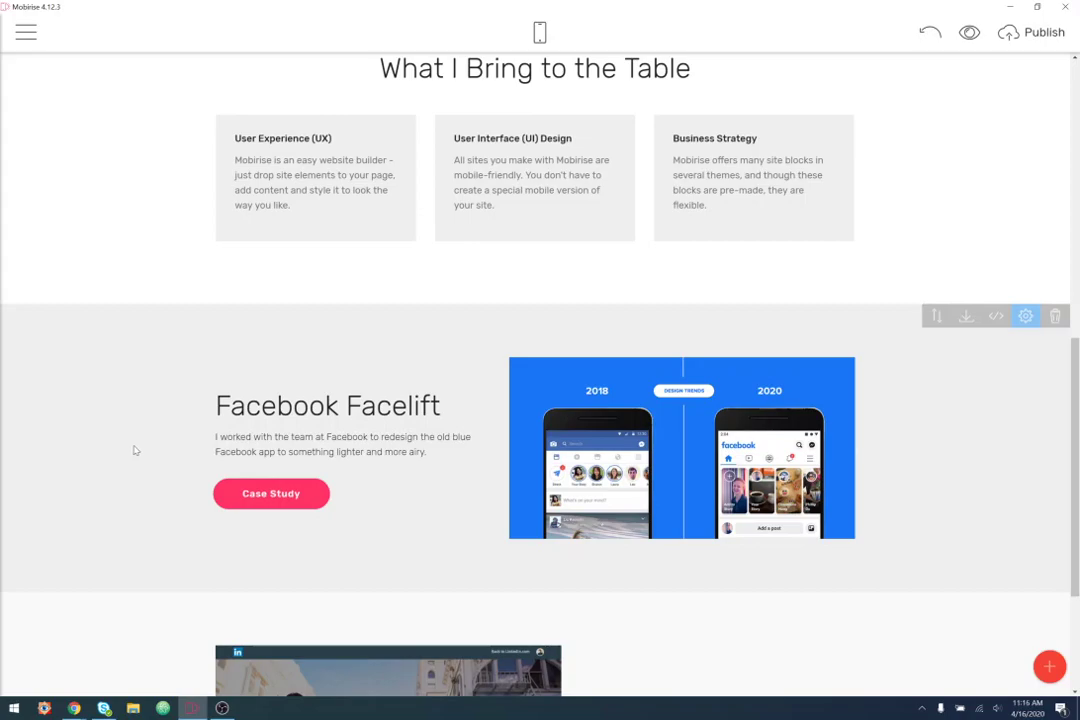
scroll(135, 450, down, 2)
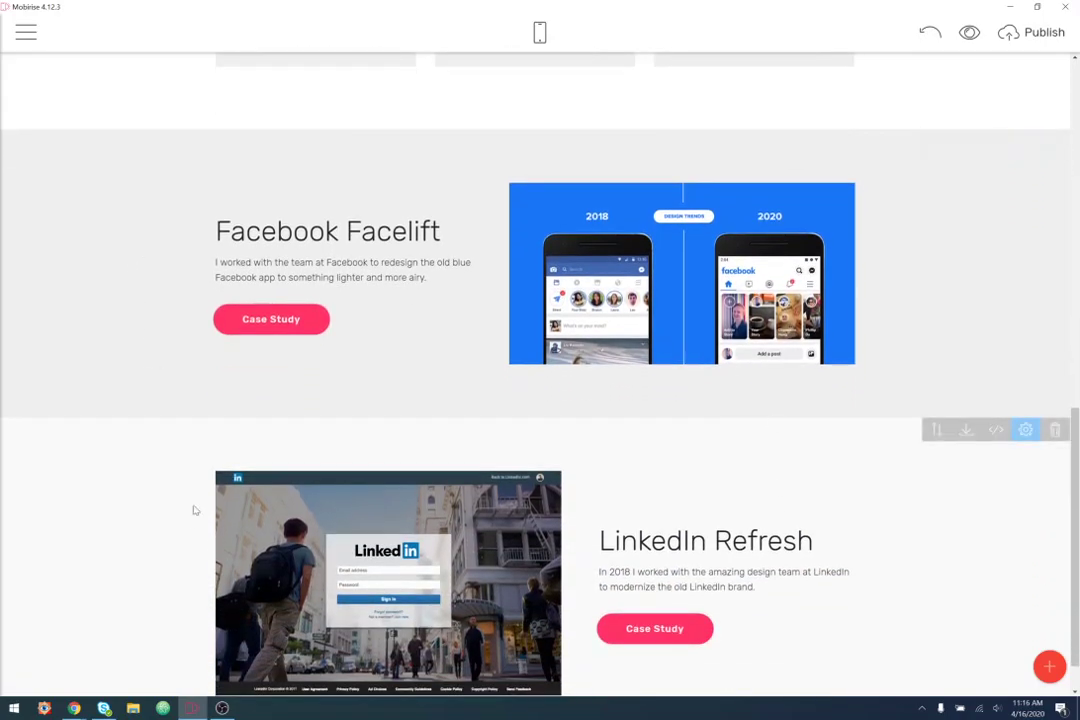
scroll(135, 421, down, 1)
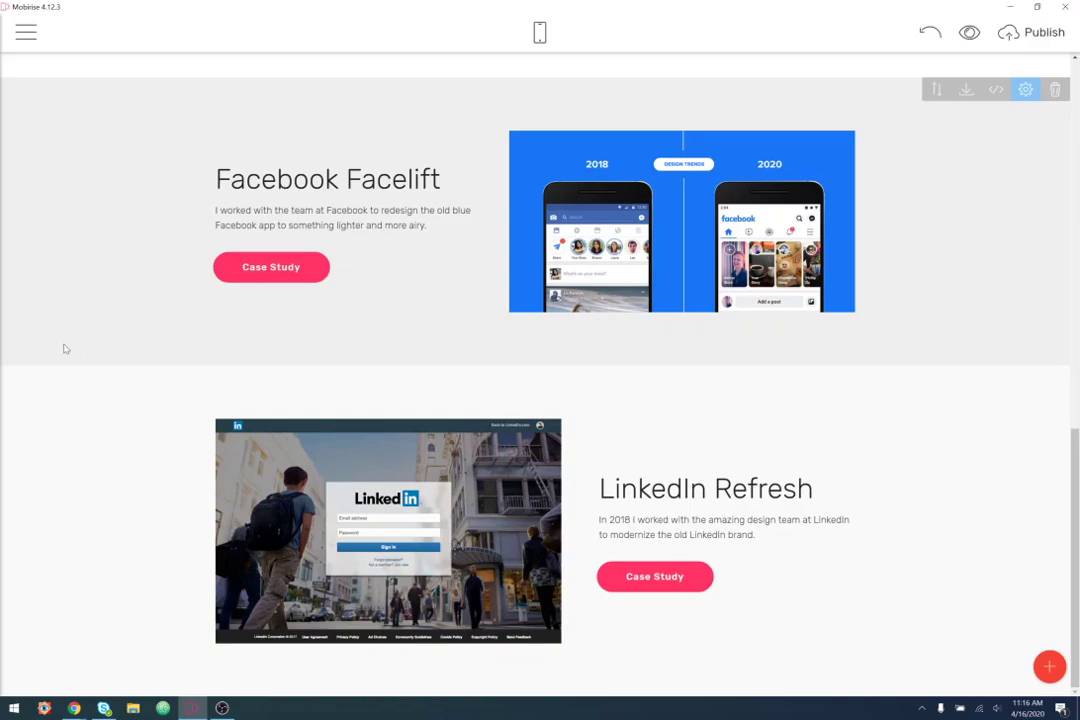
- Try a white background on the Facebook Facelift block
click(1025, 89)
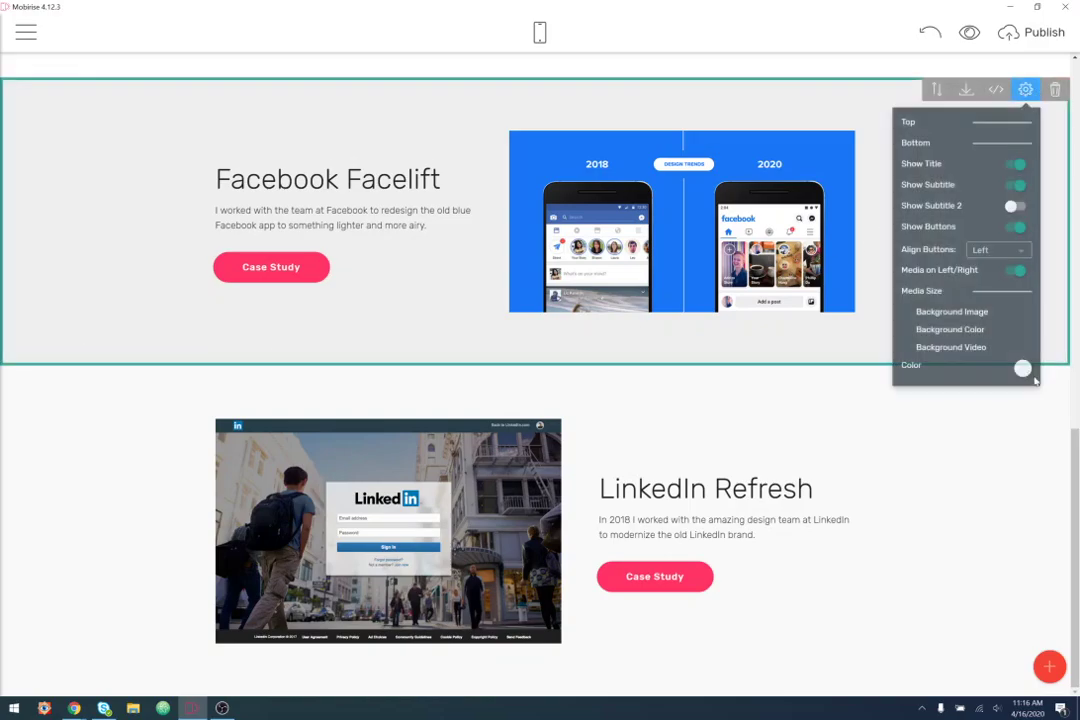
click(1022, 371)
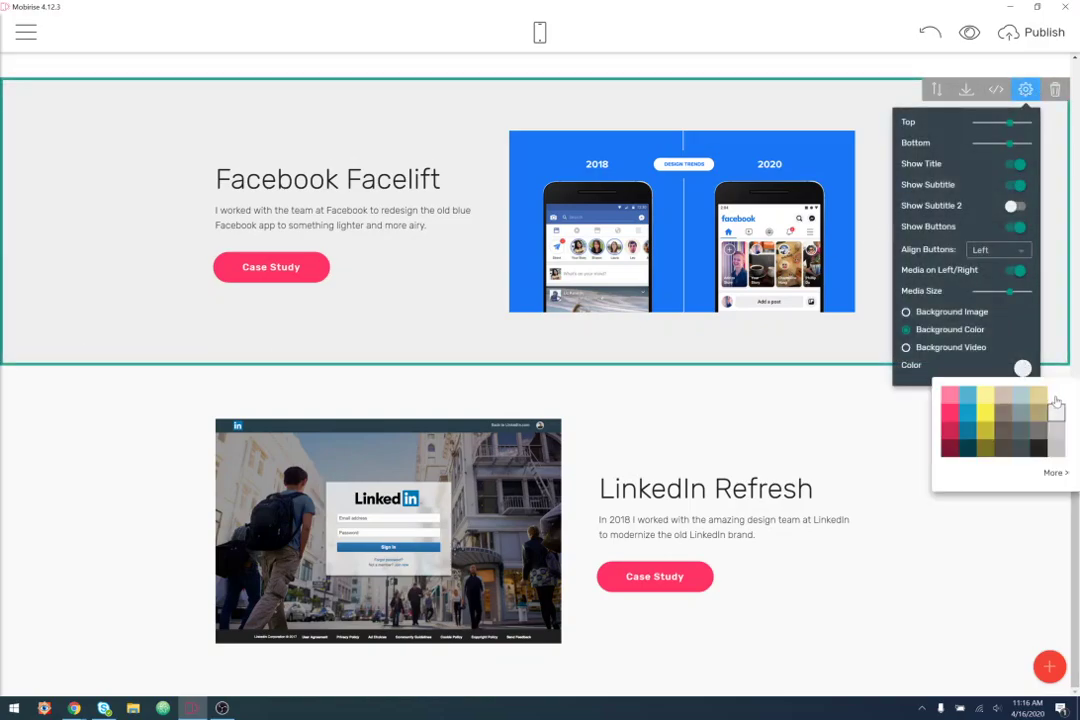
click(1053, 393)
scroll(3, 372, up, 4)
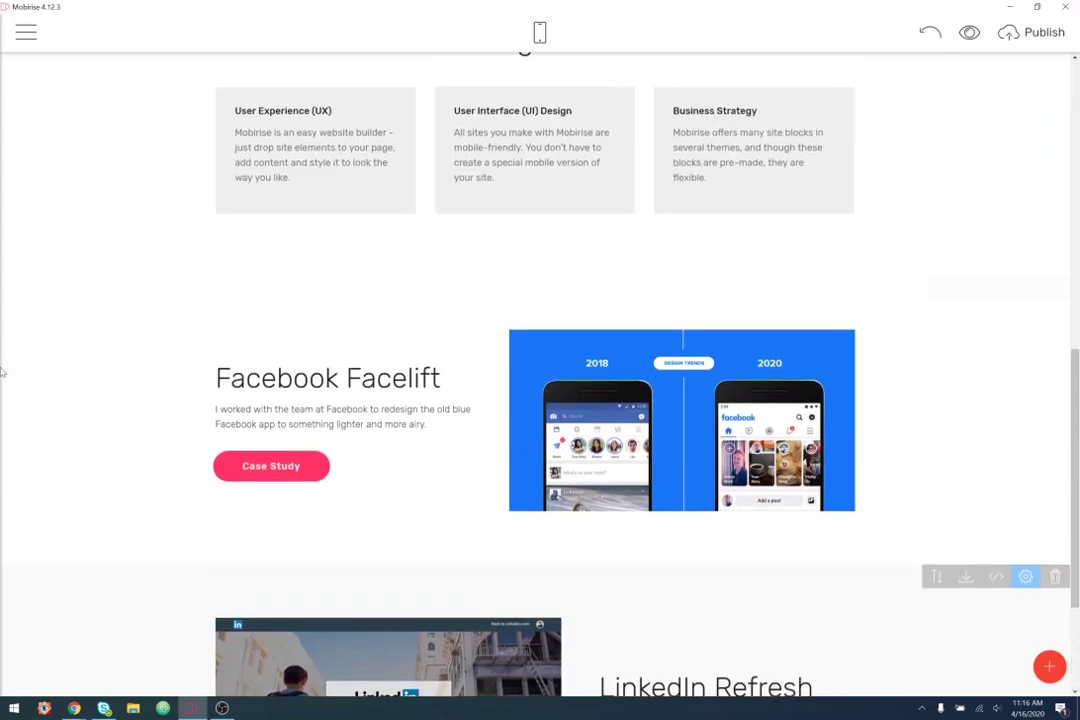
scroll(3, 372, down, 3)
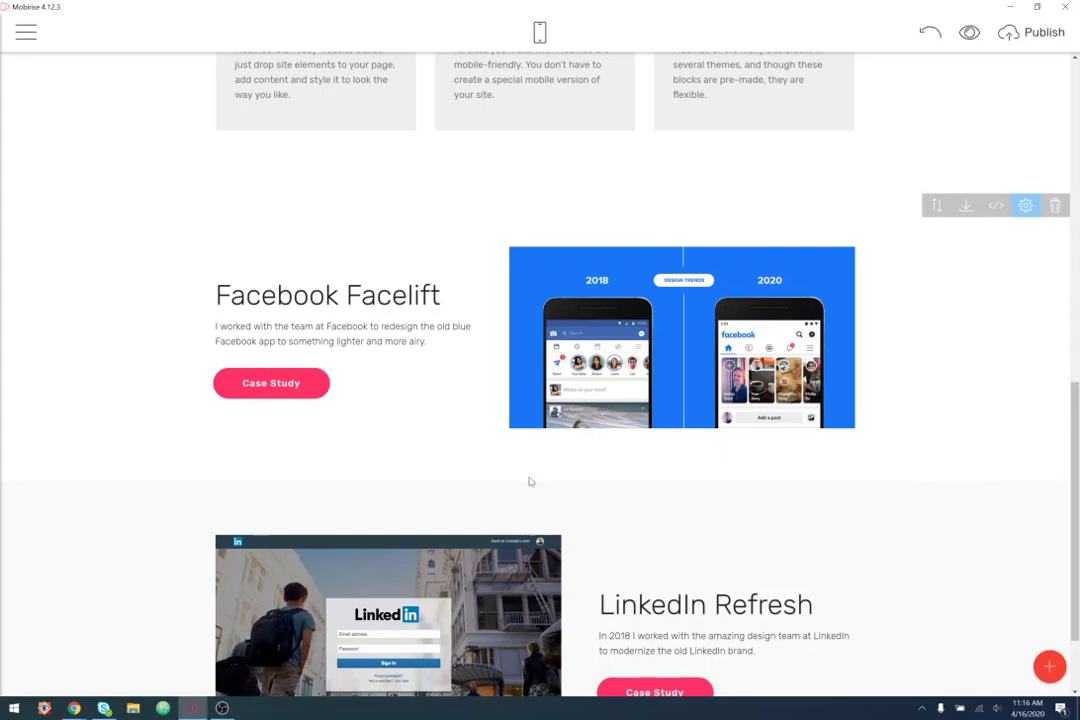
scroll(535, 471, down, 1)
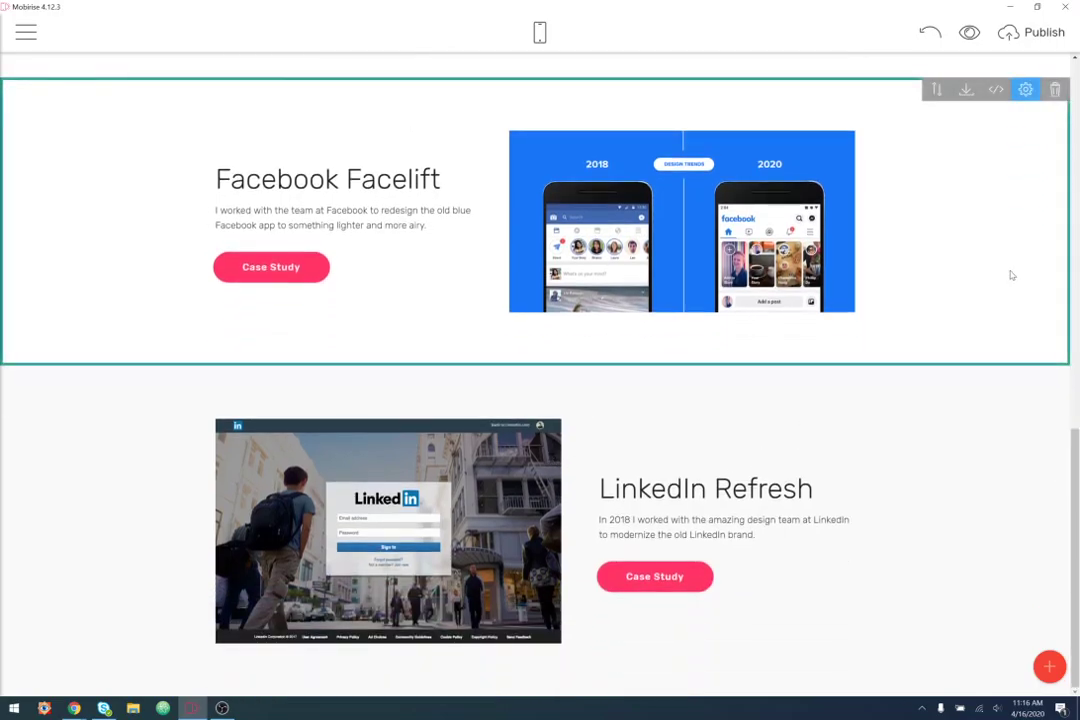
- Set the Facebook Facelift background back to light grey
click(1025, 89)
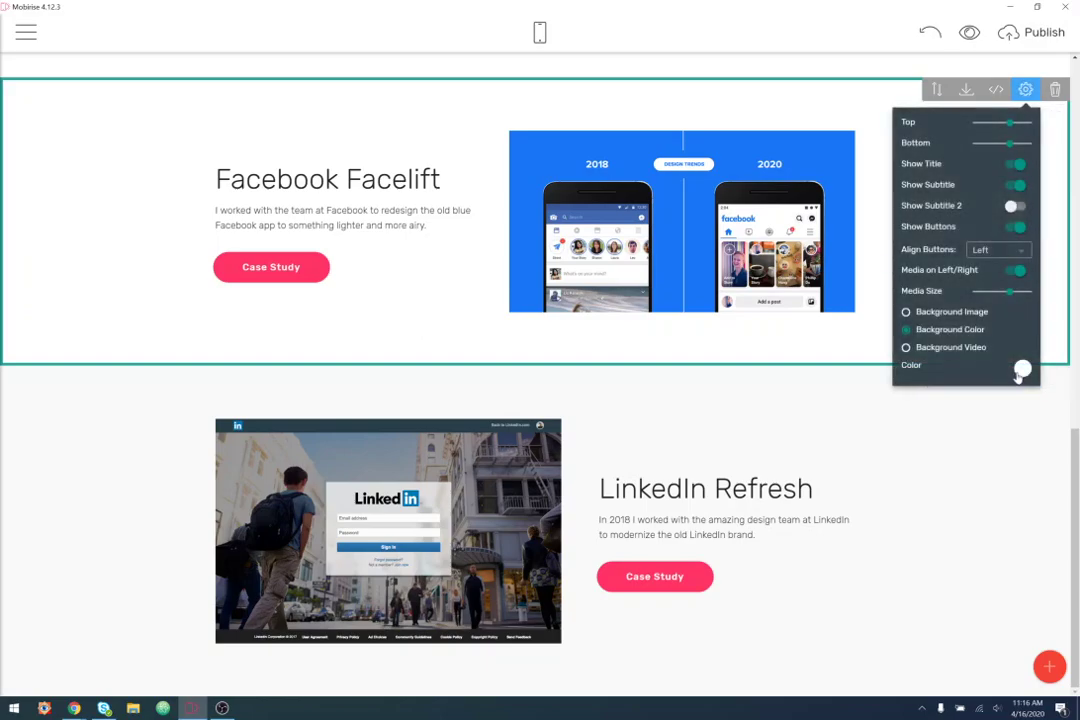
click(1021, 371)
click(1055, 413)
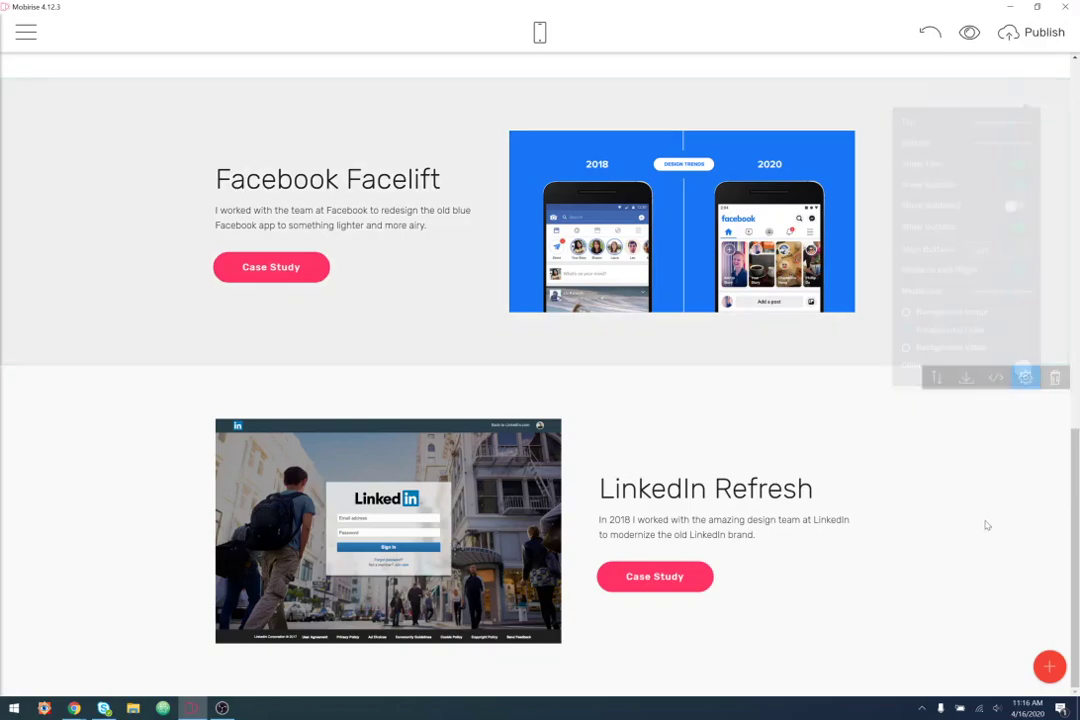
- Try a light grey background on the LinkedIn Refresh block
click(1025, 377)
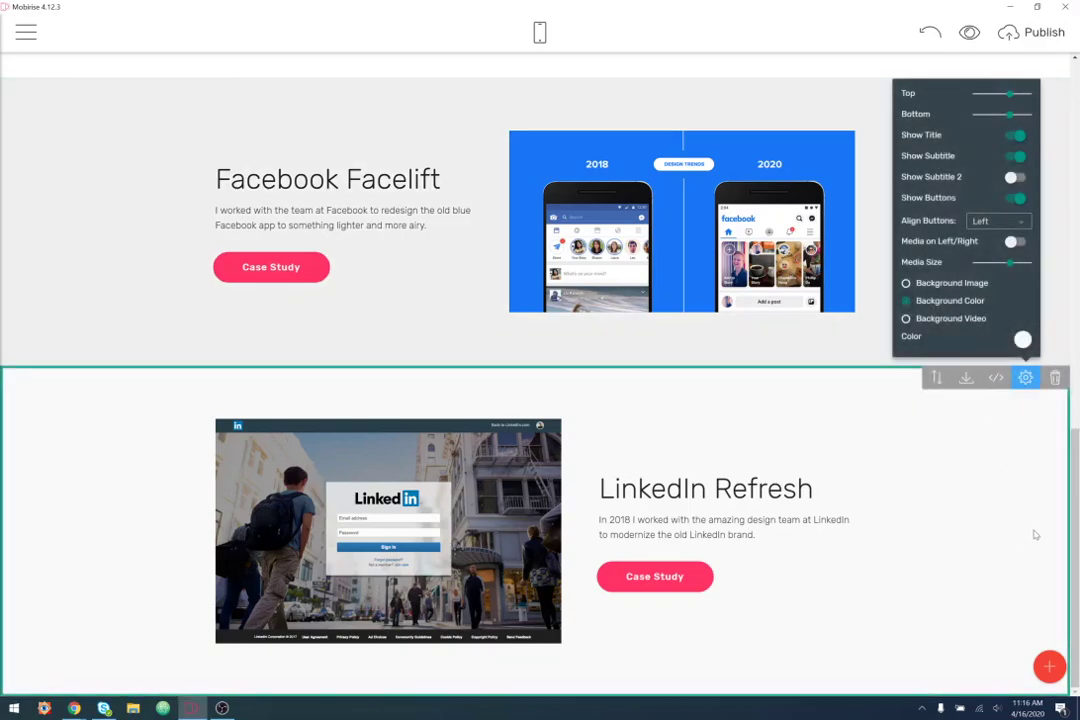
click(1022, 339)
click(1062, 388)
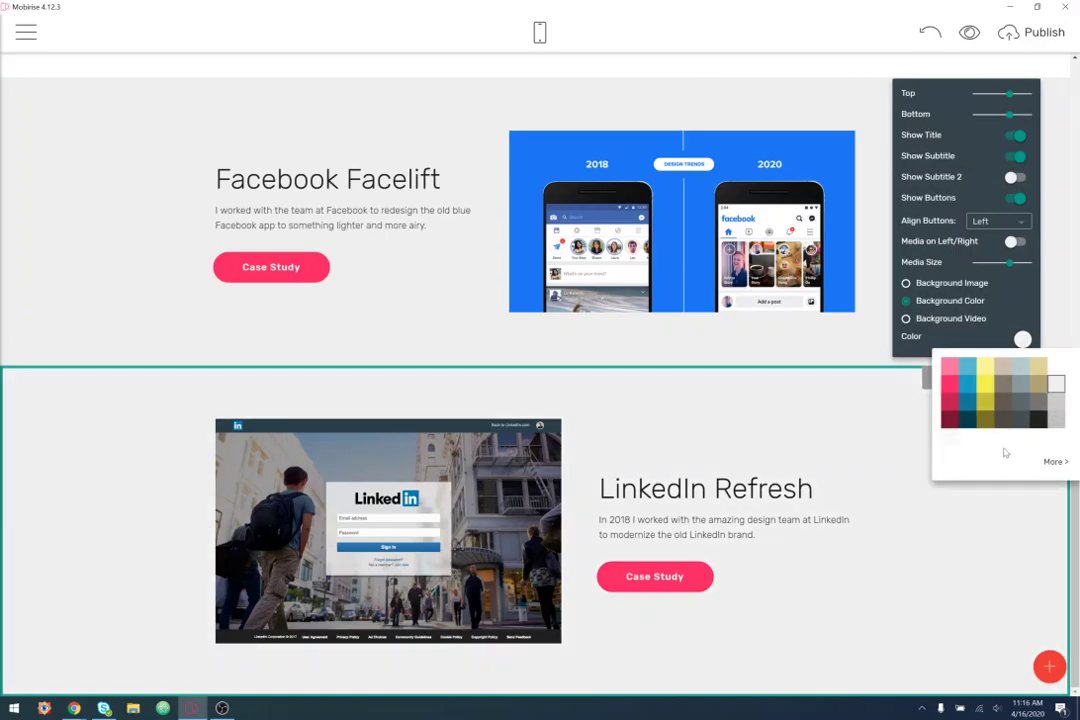
scroll(33, 357, up, 2)
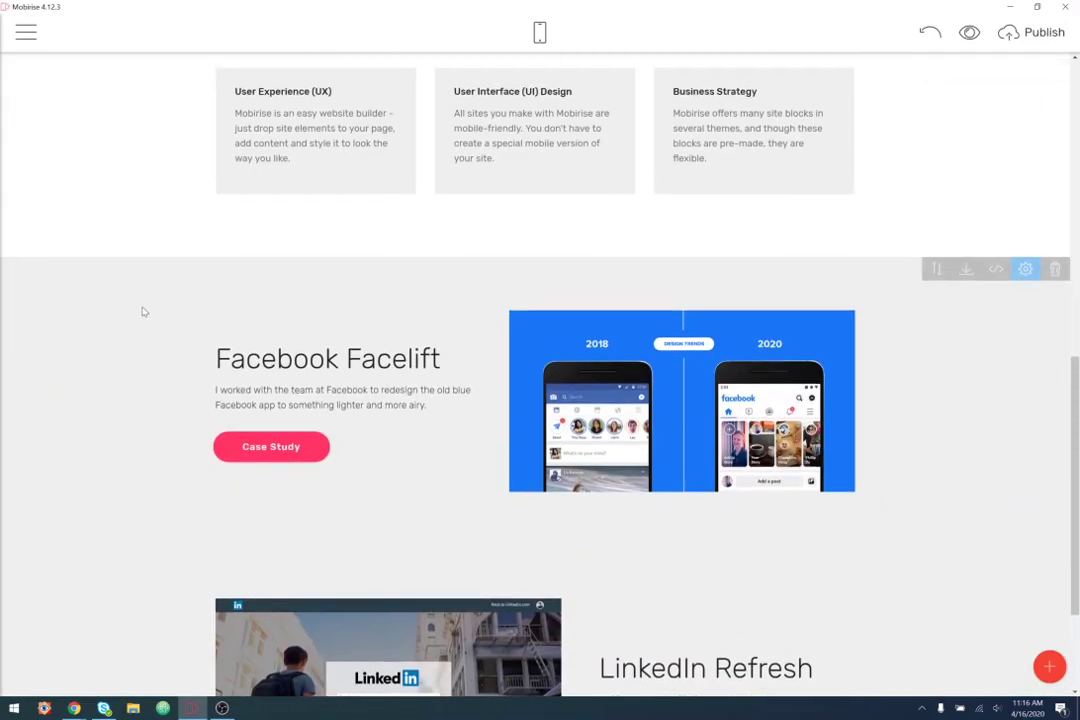
scroll(130, 260, down, 2)
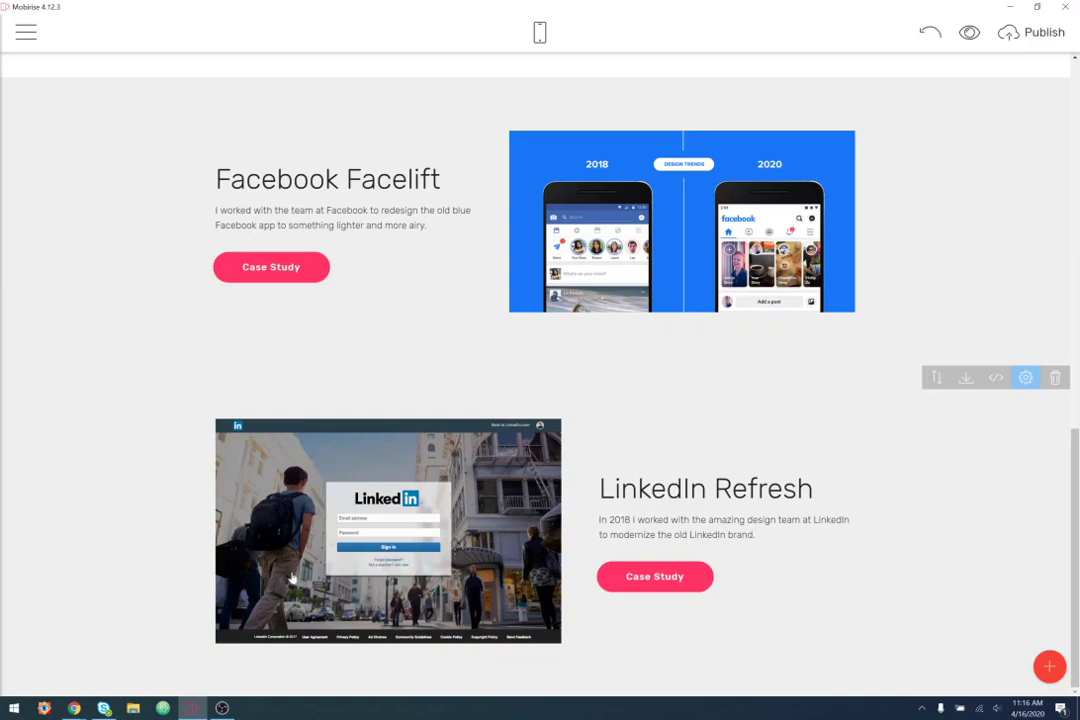
scroll(337, 439, up, 5)
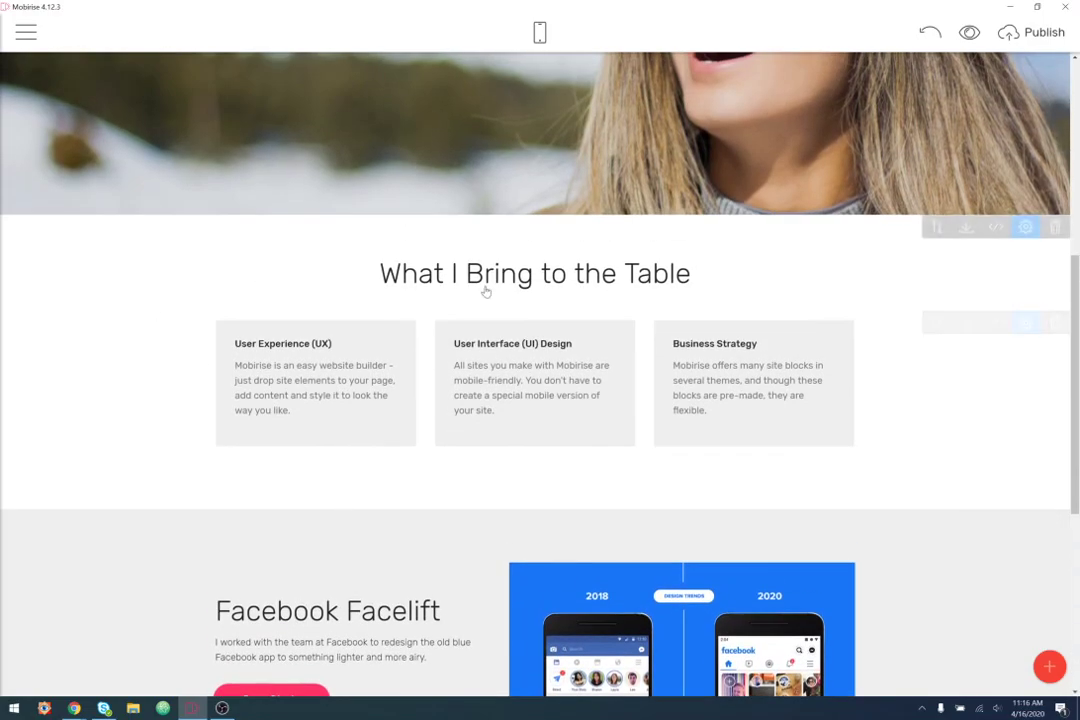
scroll(126, 345, down, 4)
scroll(96, 513, down, 1)
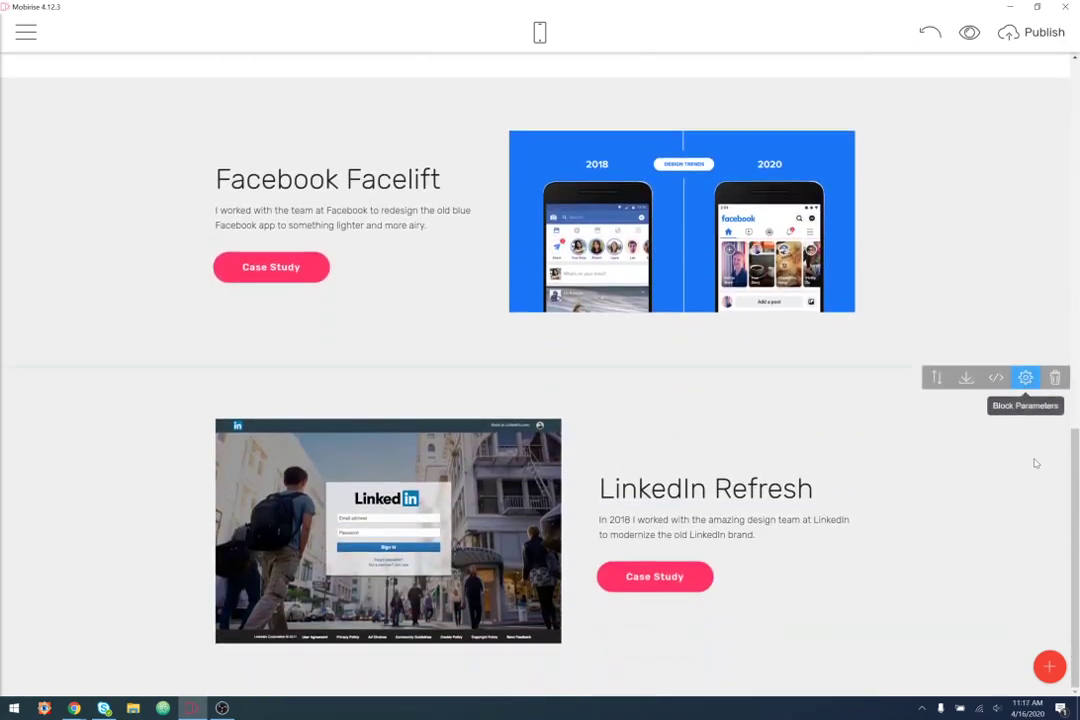
- Switch the LinkedIn Refresh background back to white and open the block library
click(1025, 378)
click(1022, 341)
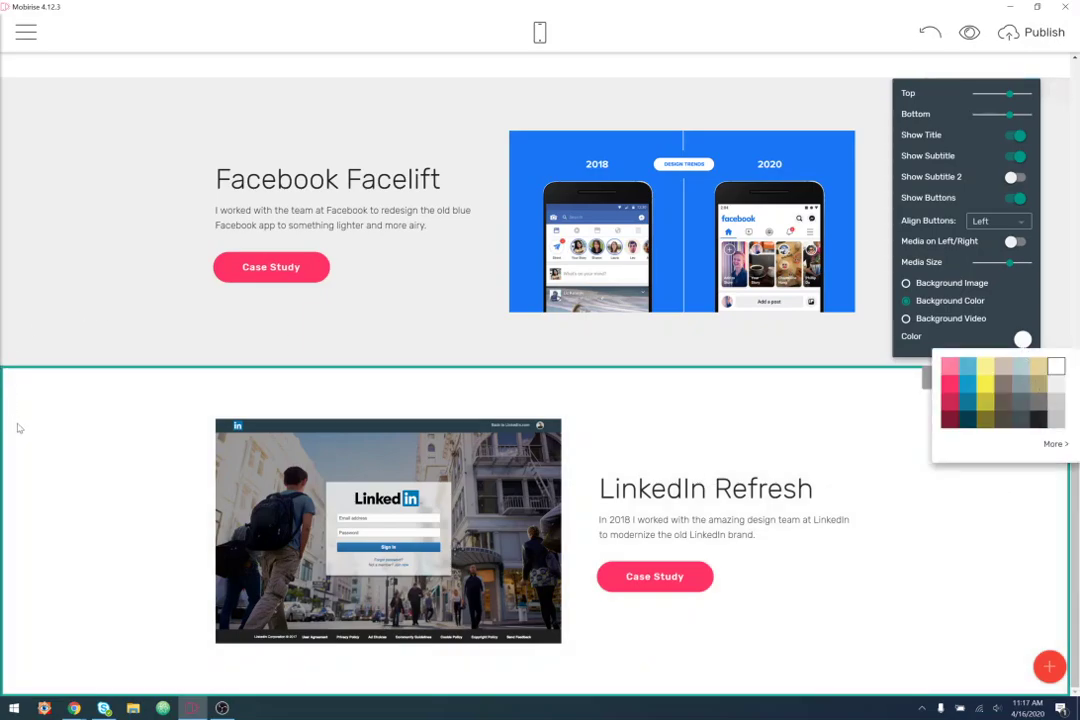
click(60, 430)
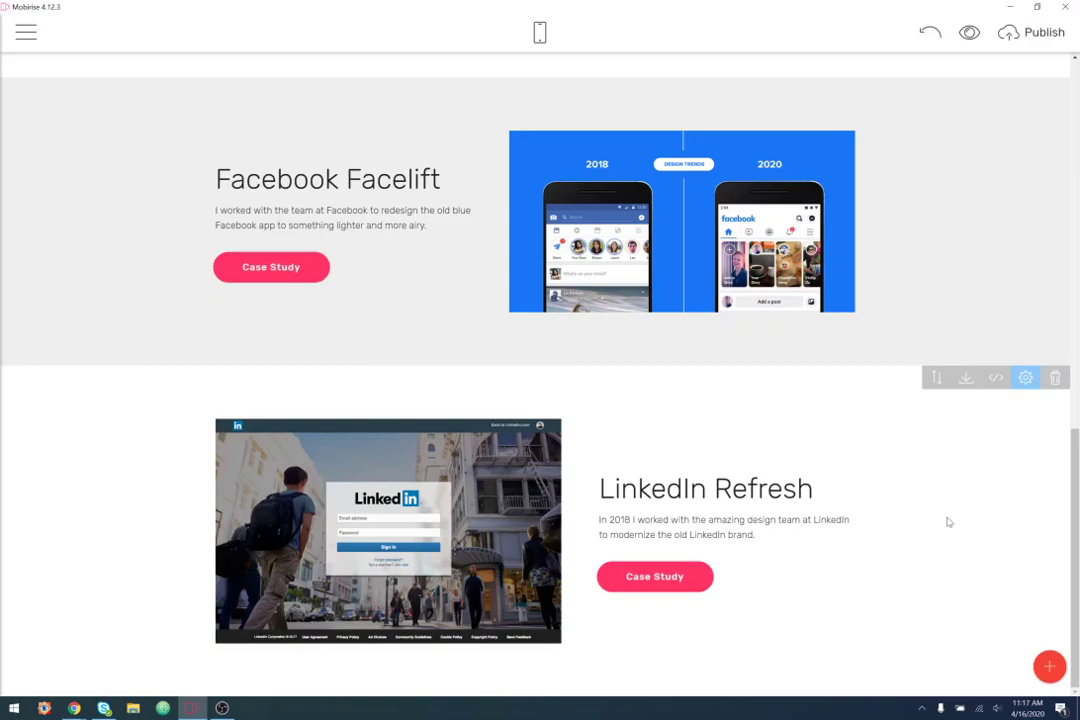
click(1049, 667)
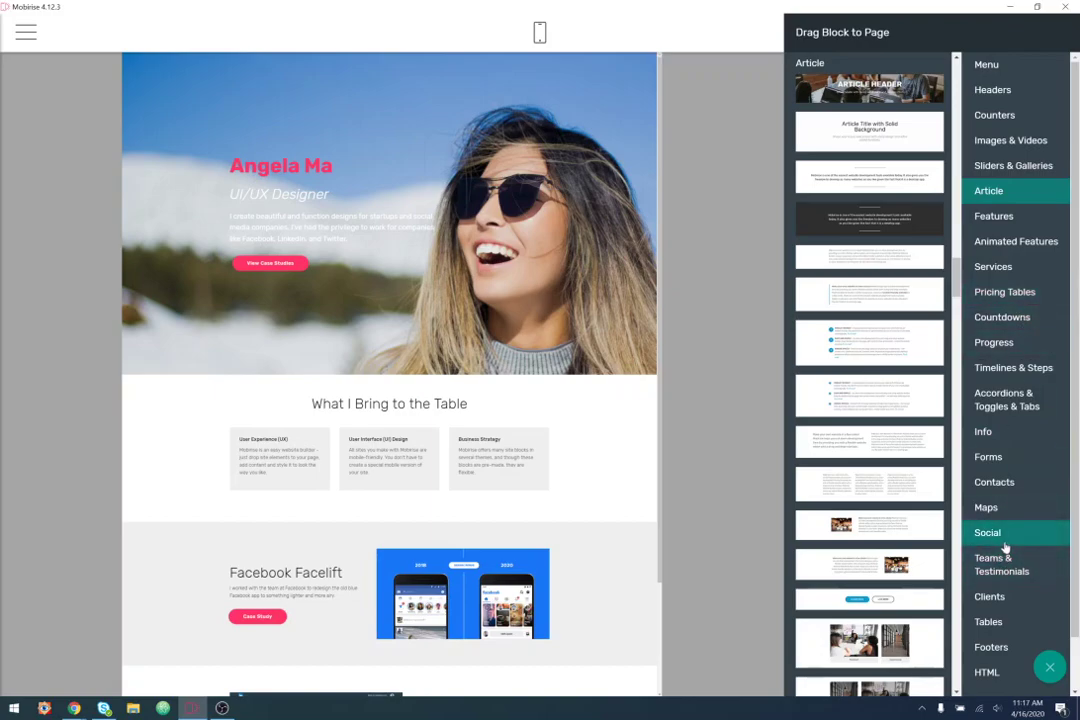
- Add a Contacts block at the end of the page, below LinkedIn Refresh
click(994, 482)
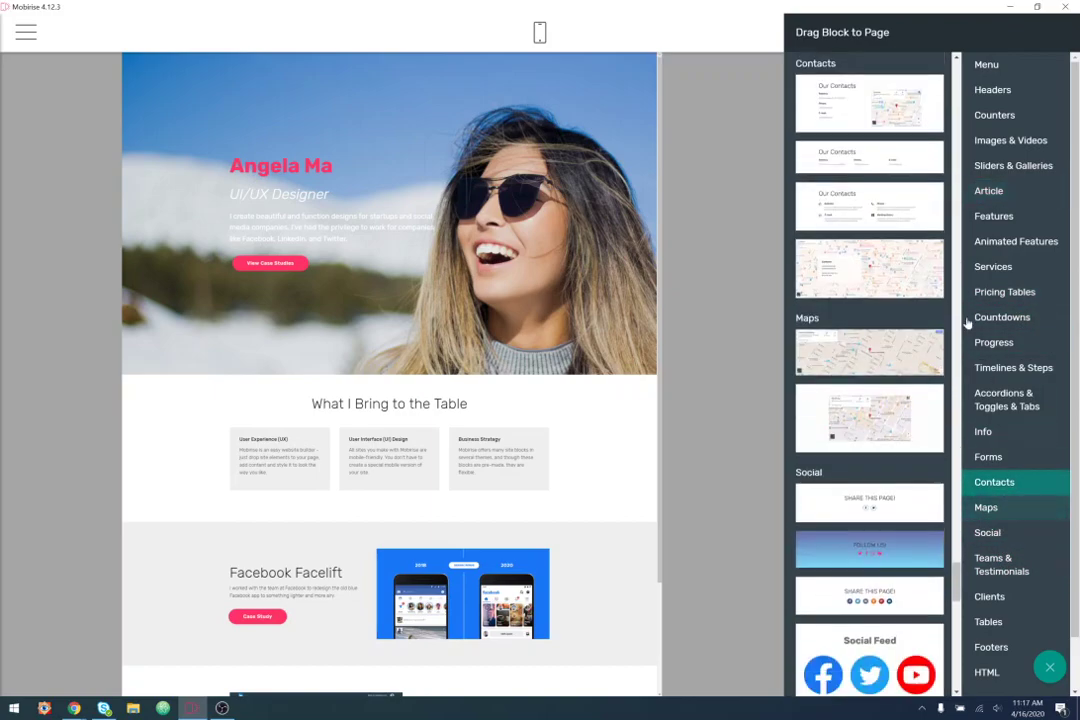
drag(885, 158, 437, 669)
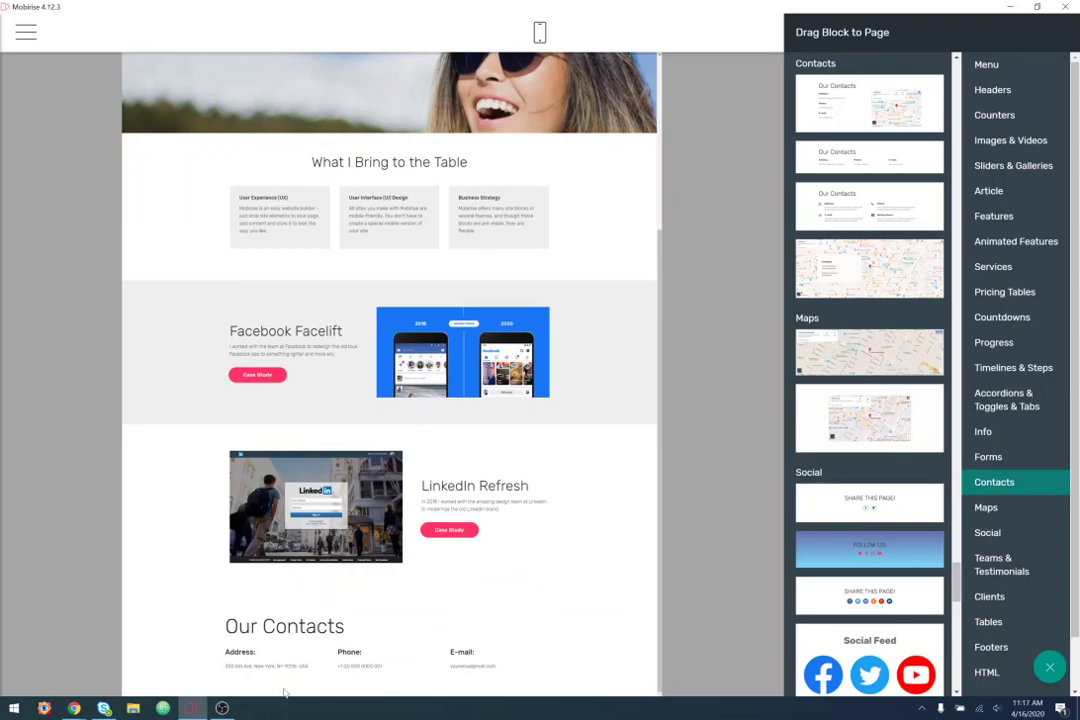
click(630, 660)
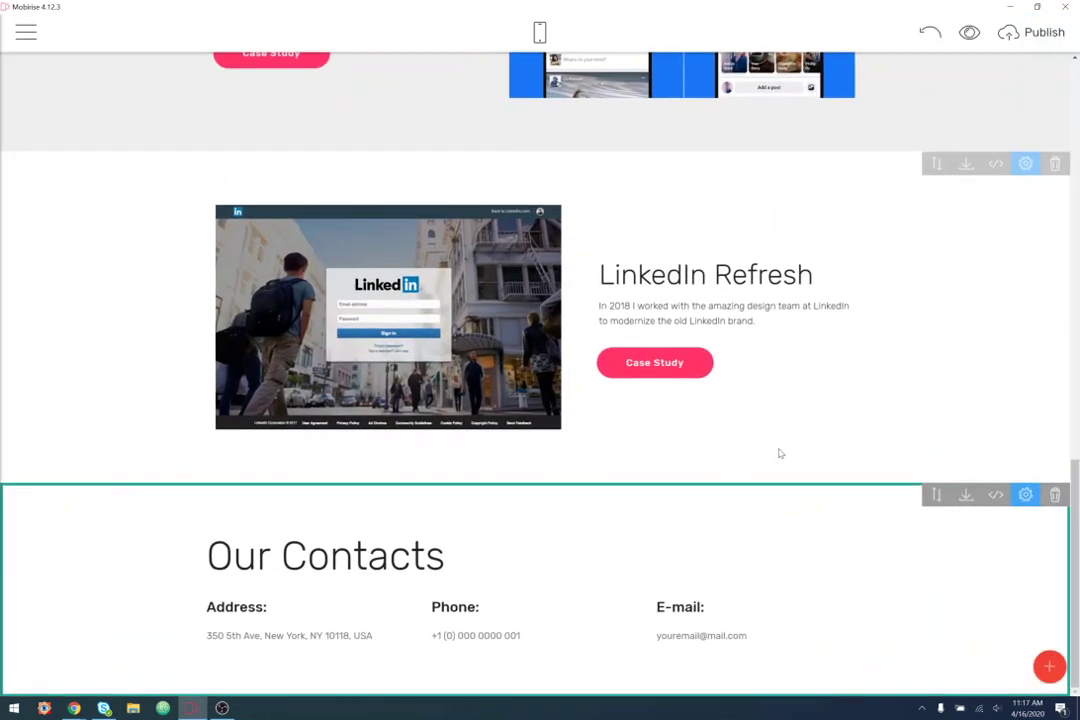
- Make the Our Contacts heading a smaller Title 3 style
click(390, 556)
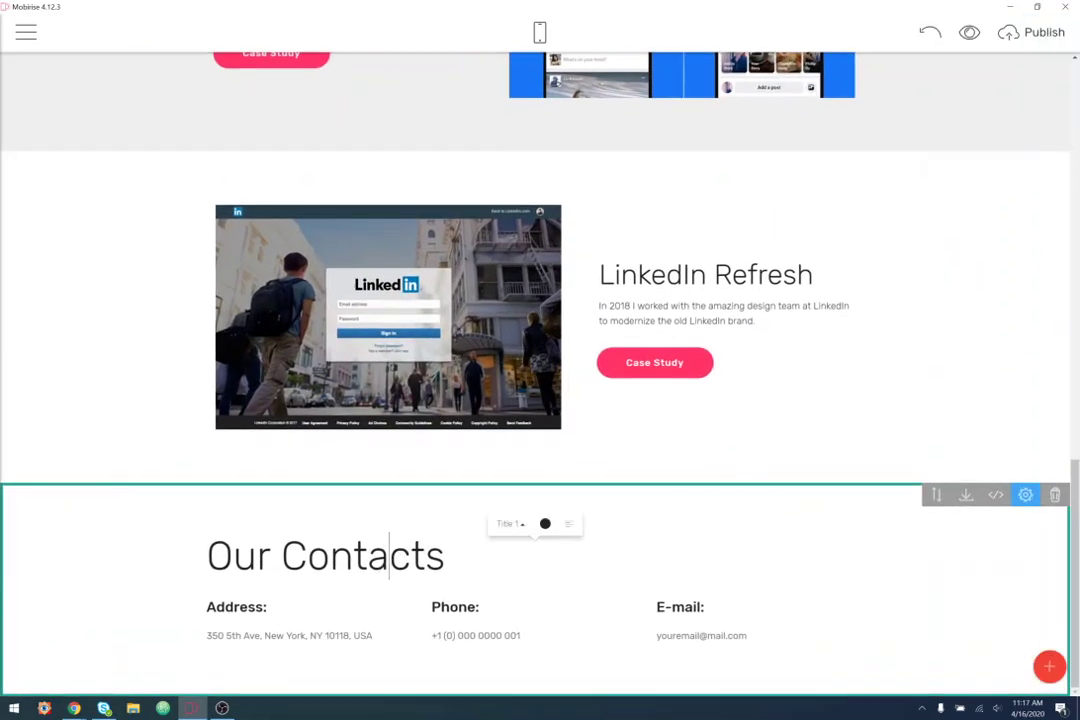
click(518, 527)
click(511, 467)
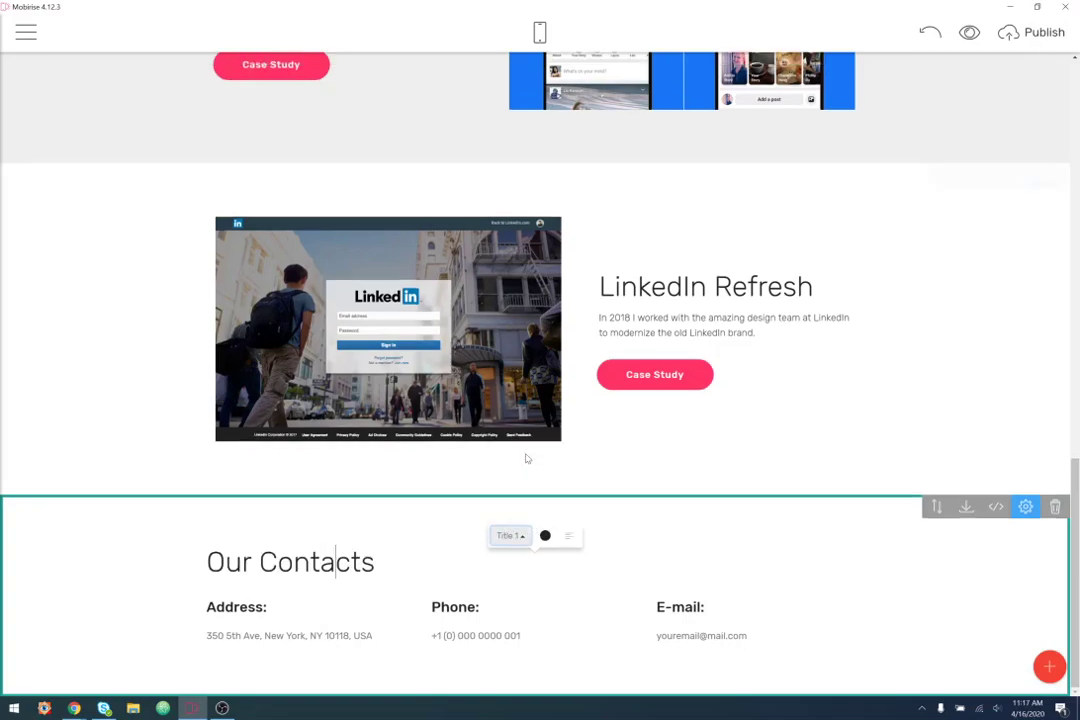
scroll(660, 600, up, 5)
- Select the Facebook Facelift title and the header name title, then return to the contacts block
click(320, 386)
scroll(322, 388, up, 5)
scroll(322, 388, up, 5)
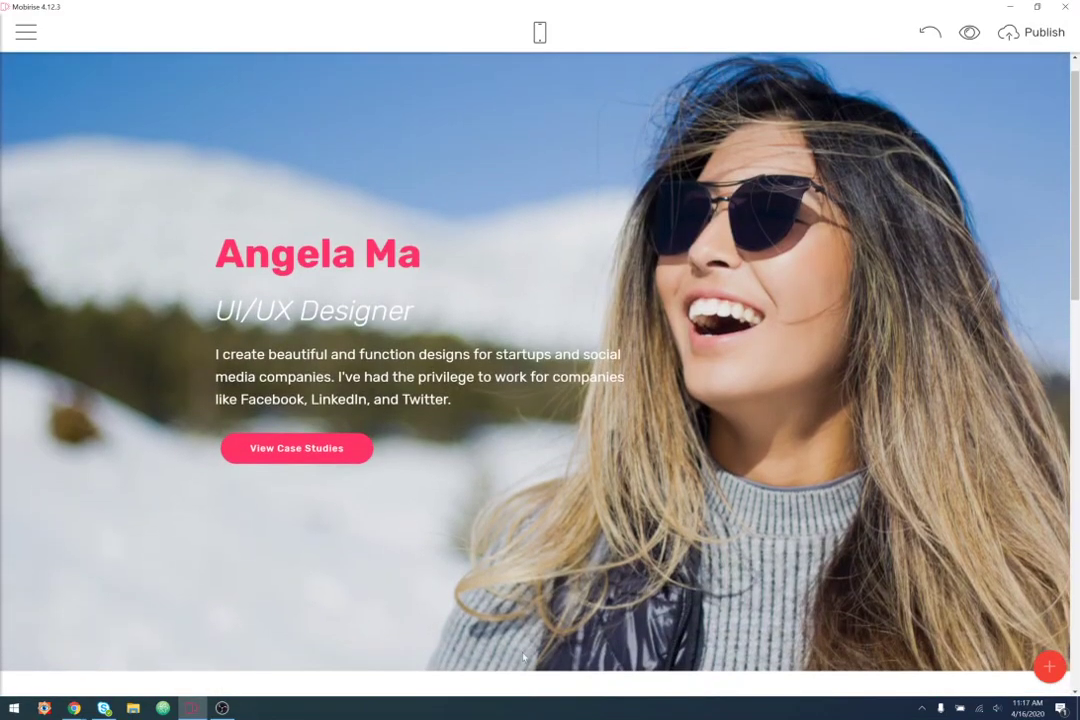
click(364, 254)
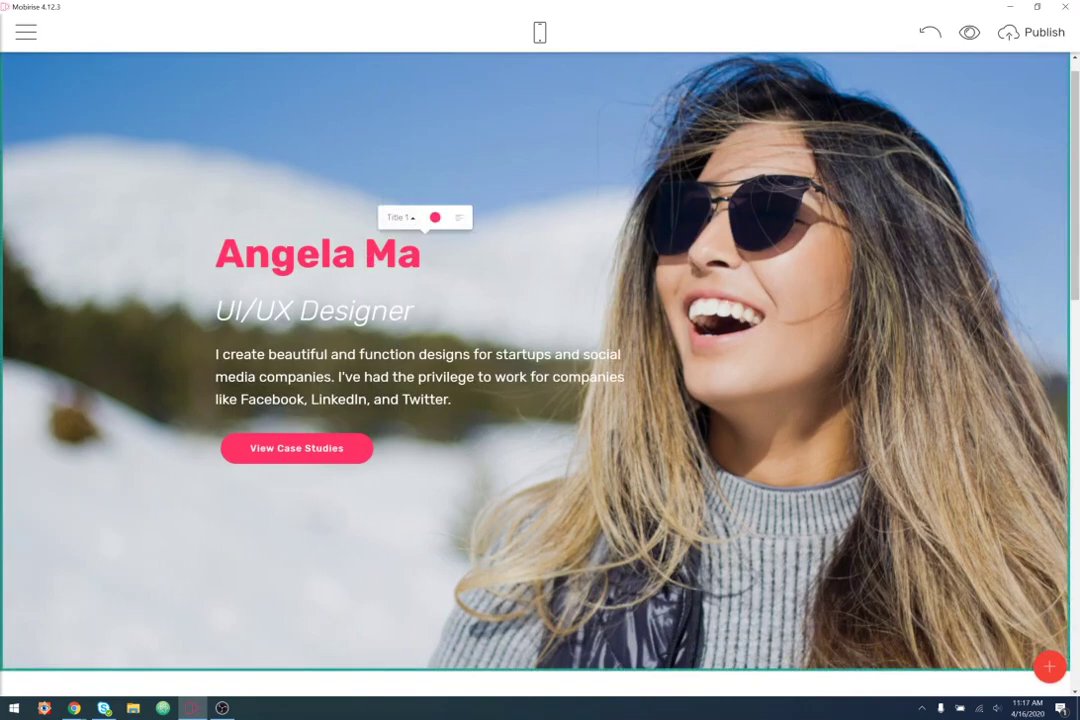
scroll(513, 300, down, 5)
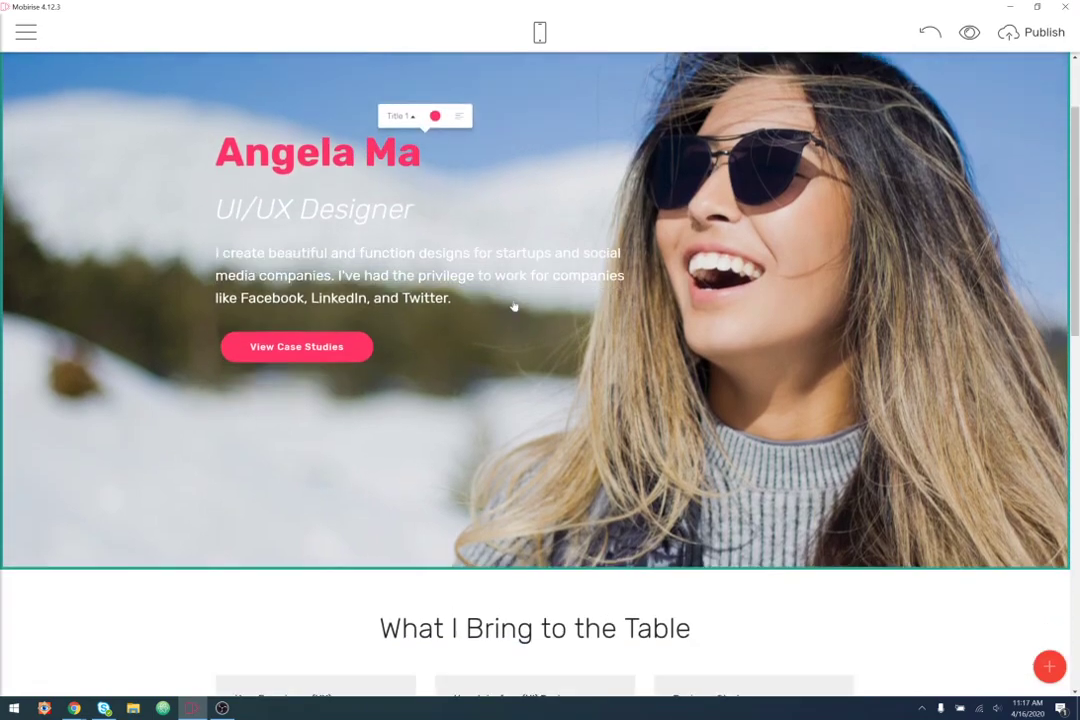
scroll(408, 391, down, 6)
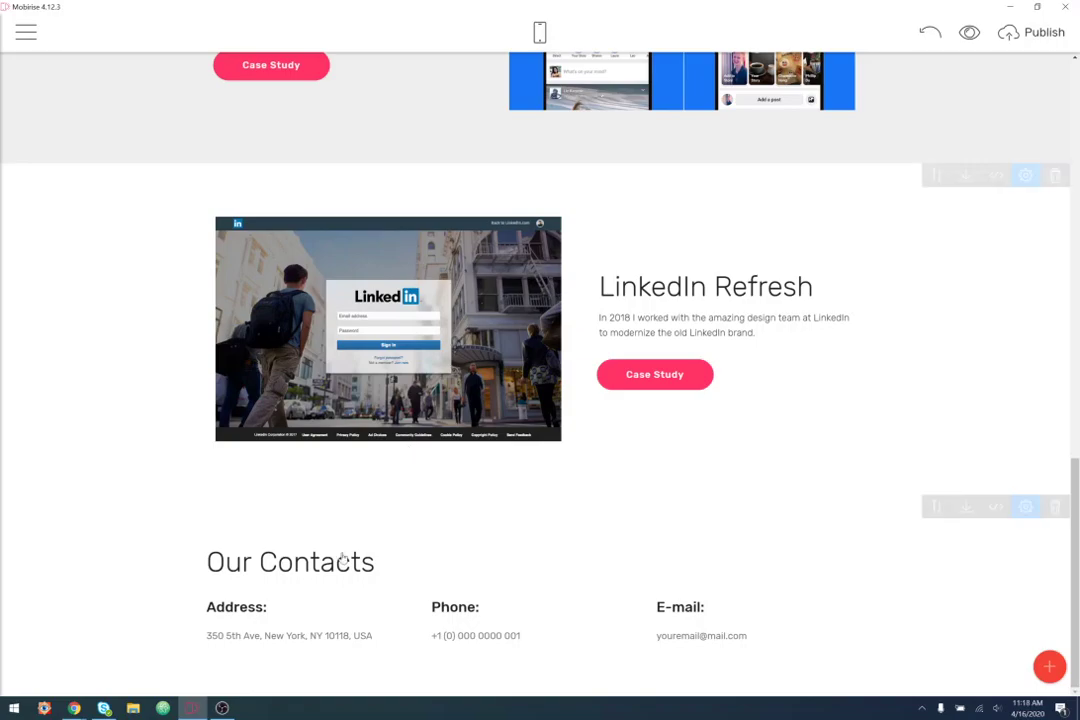
- Replace 'Our Contacts' with 'Let's Work Together', correcting the mistyped 'WOrk'
drag(374, 563, 199, 570)
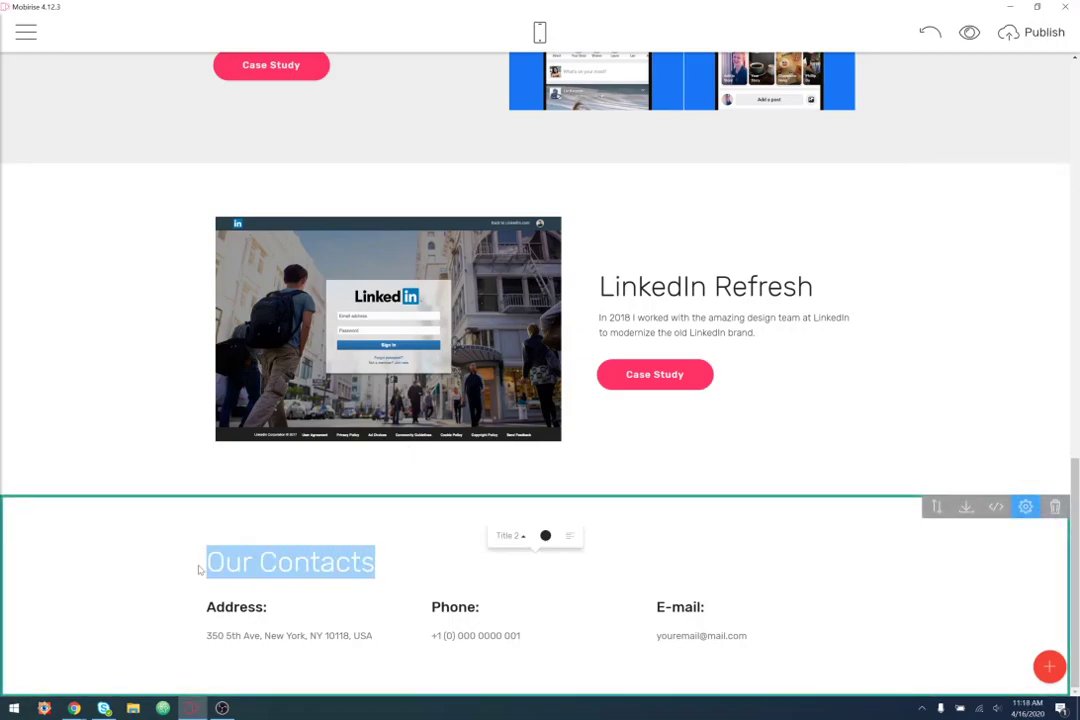
text(Let's WOrk)
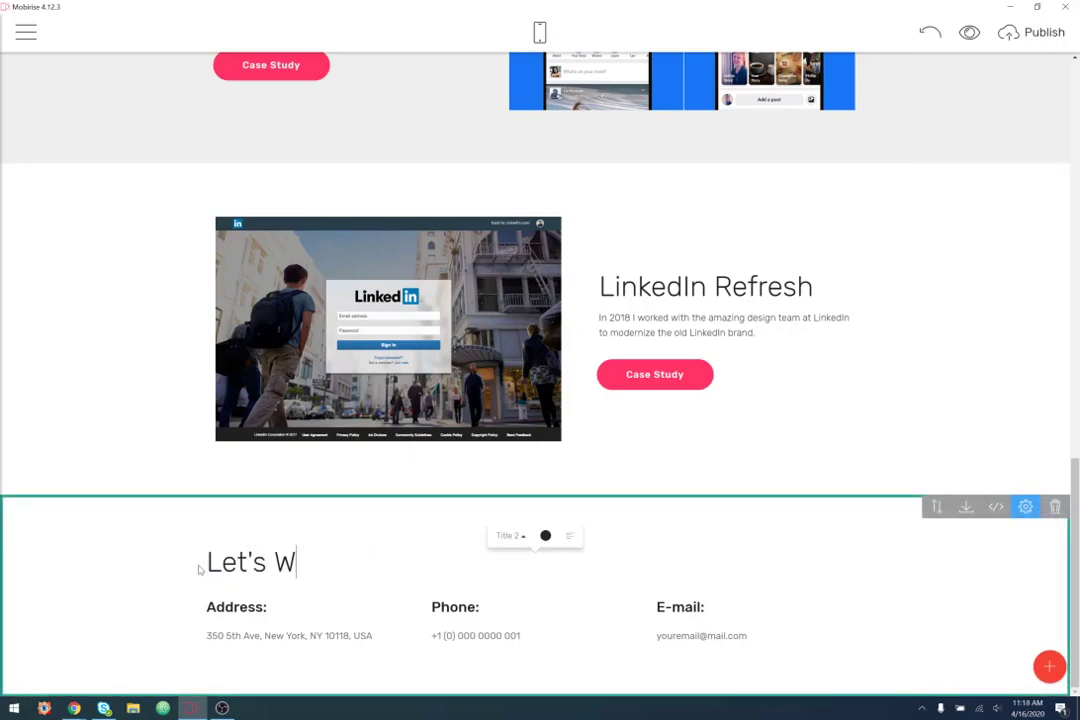
key(BackSpace)
key(BackSpace)
key(BackSpace)
text(ork Together)
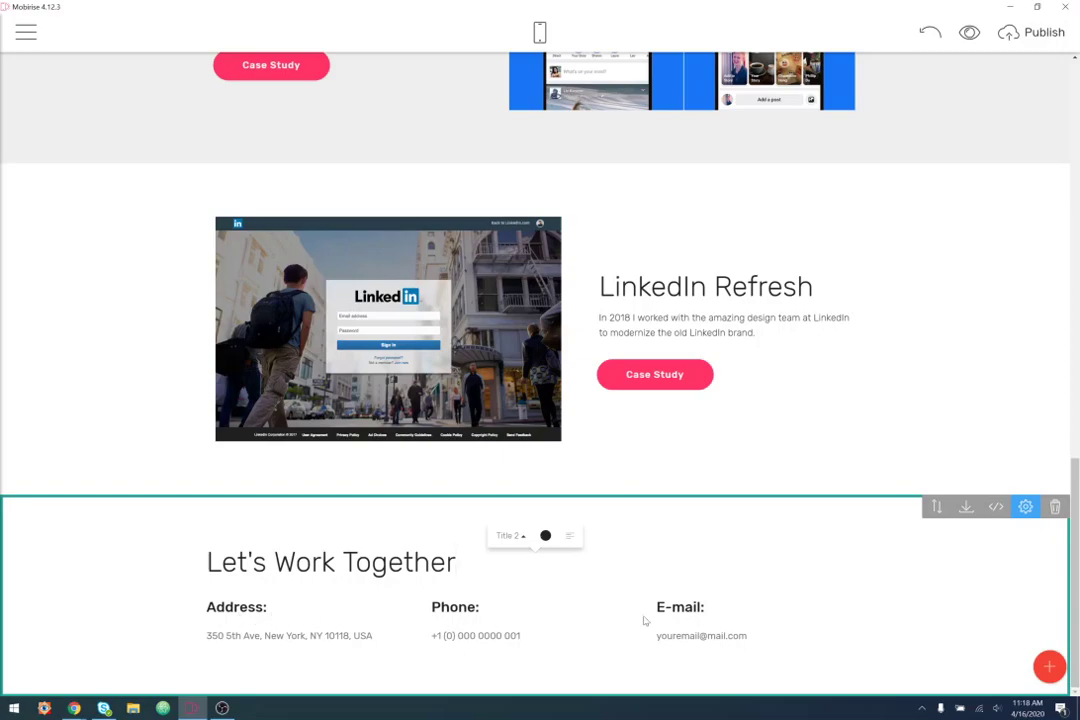
- Toggle the contact block's Show Mail parameter off and back on
click(1026, 508)
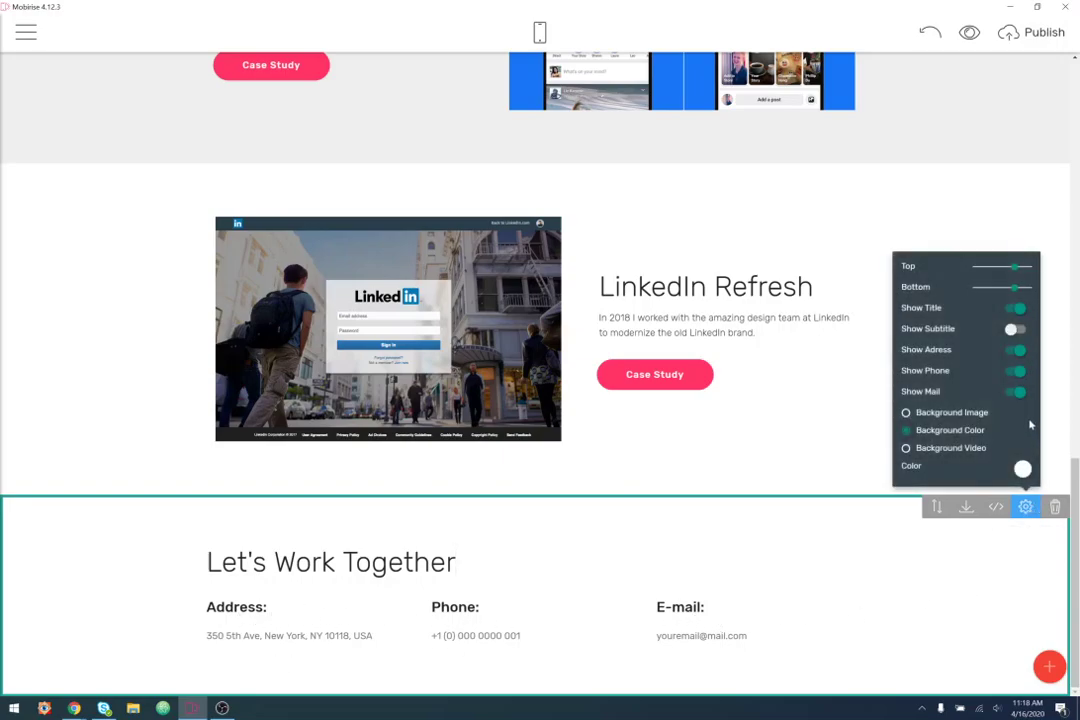
click(1015, 391)
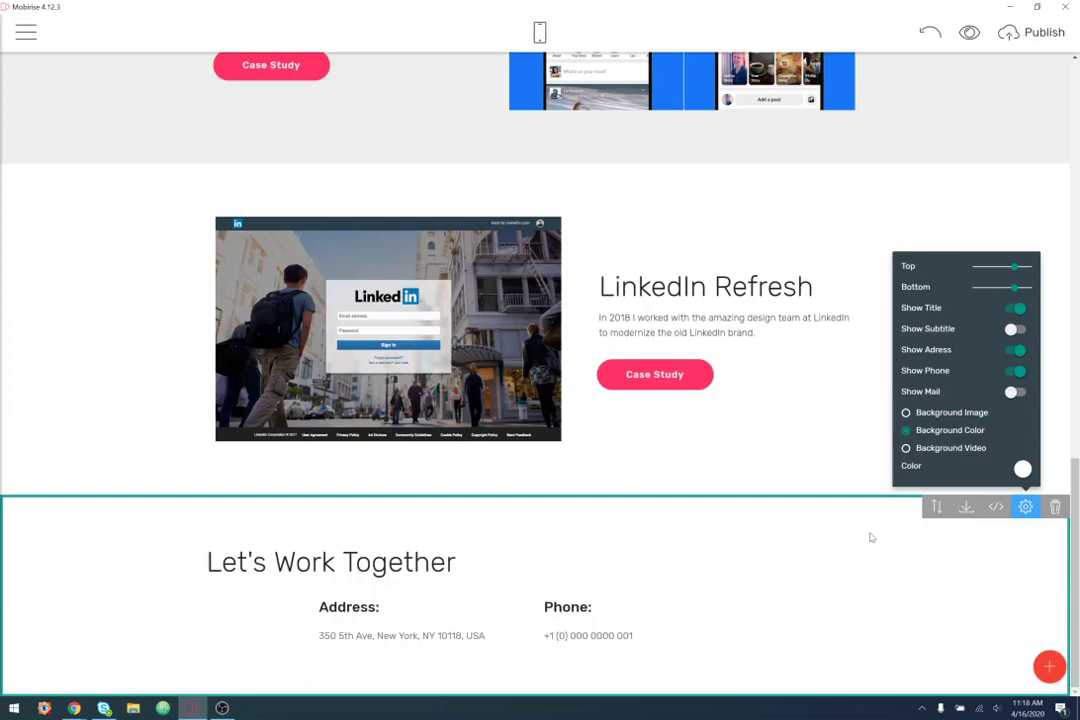
click(1013, 391)
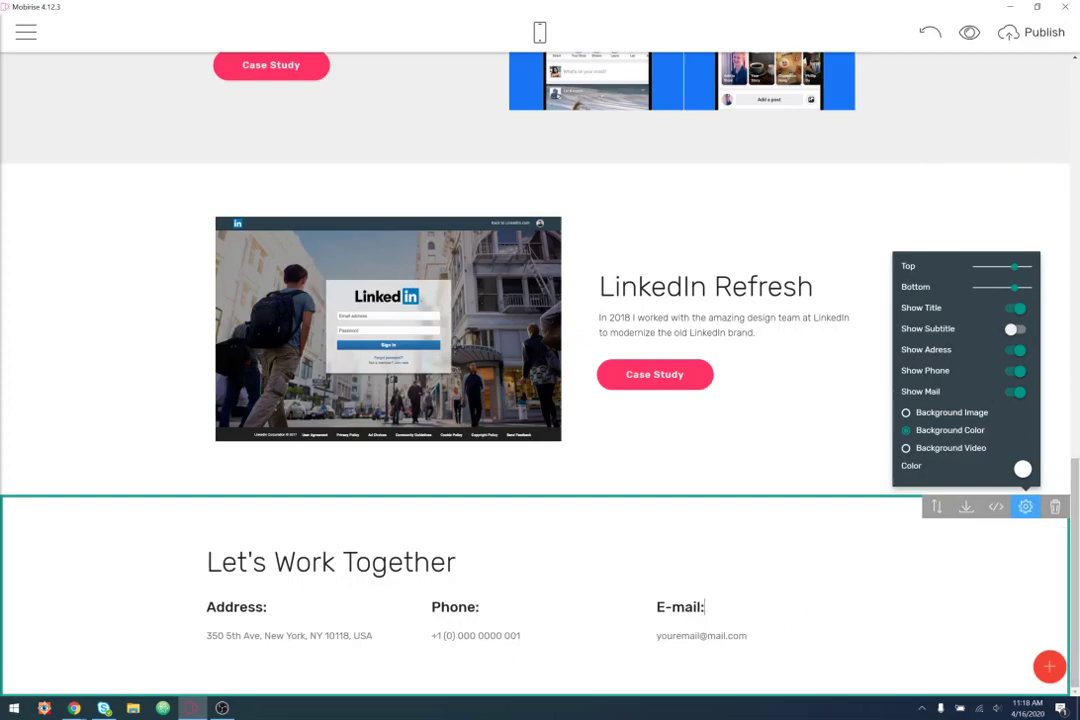
- Delete the 'E-mail:' heading and placeholder address from the third contact column
triple_click(704, 607)
key(BackSpace)
drag(752, 646, 643, 646)
key(BackSpace)
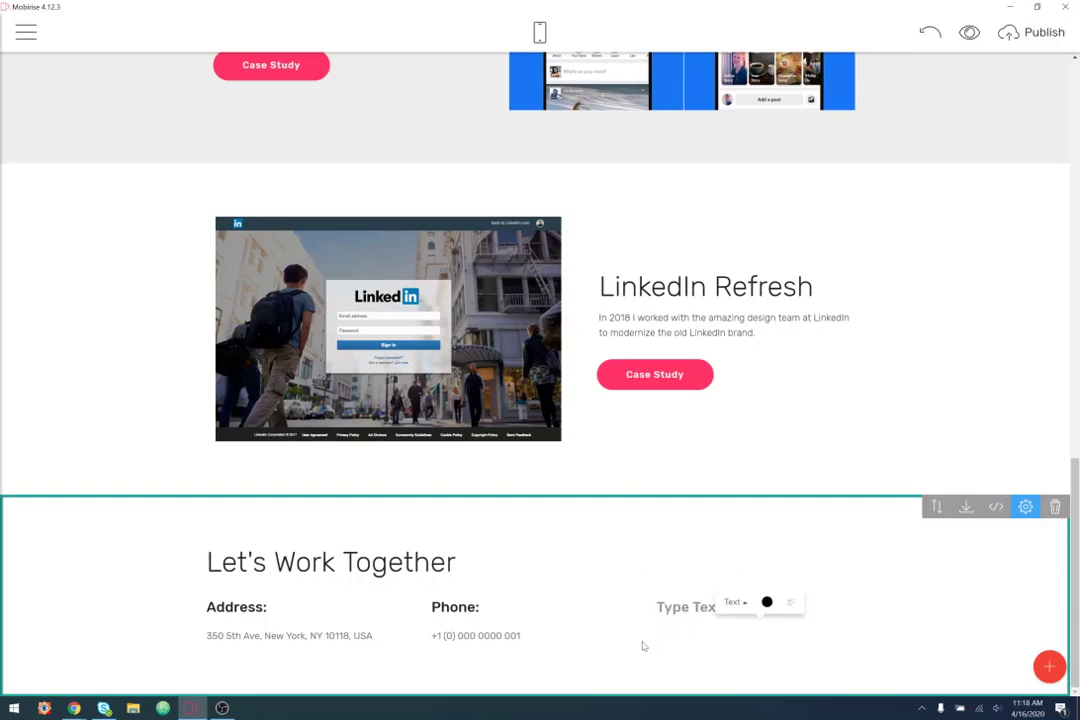
click(832, 607)
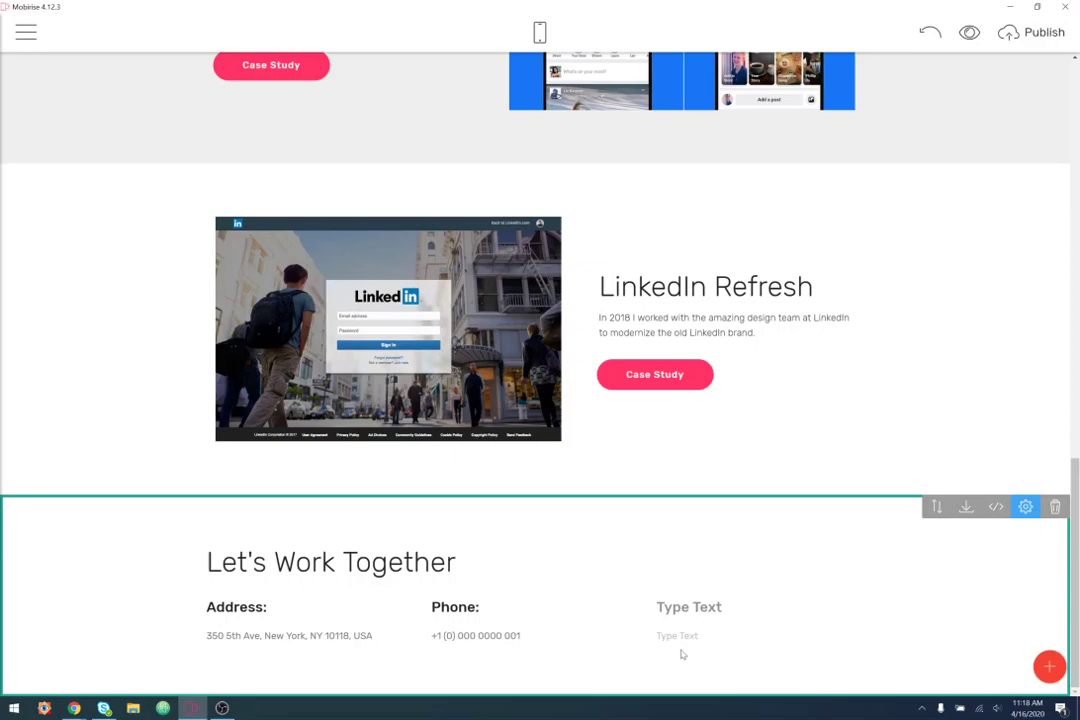
- Rename the first two contact headings from Address: and Phone: to Phone and Email
double_click(258, 607)
text(Phone)
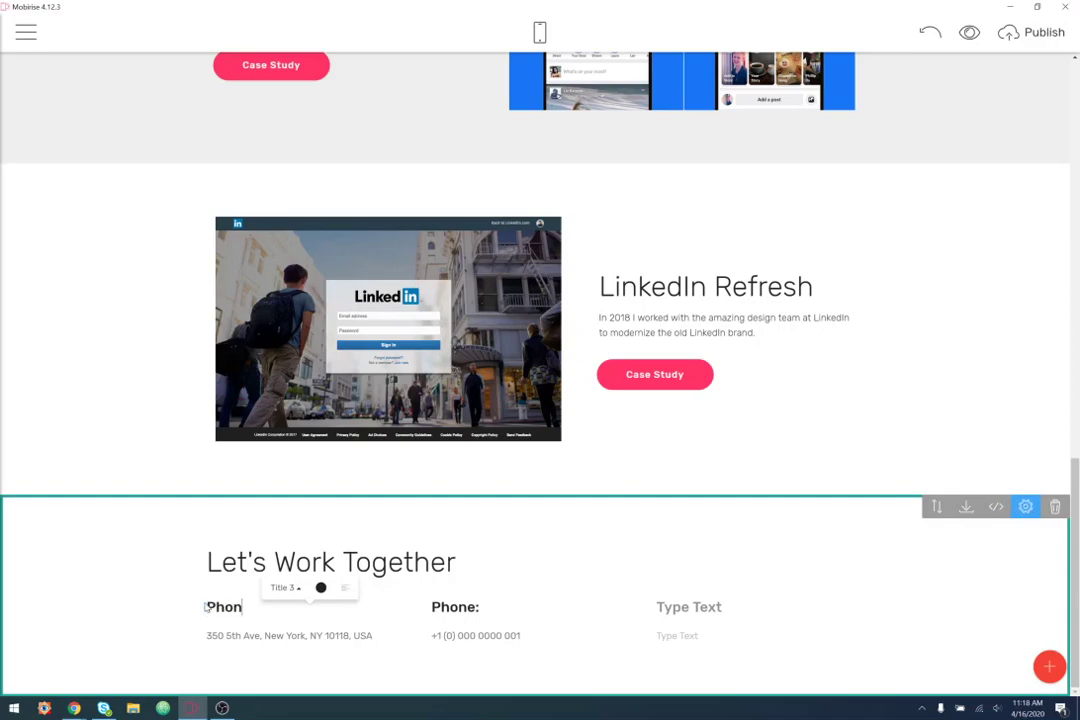
double_click(495, 607)
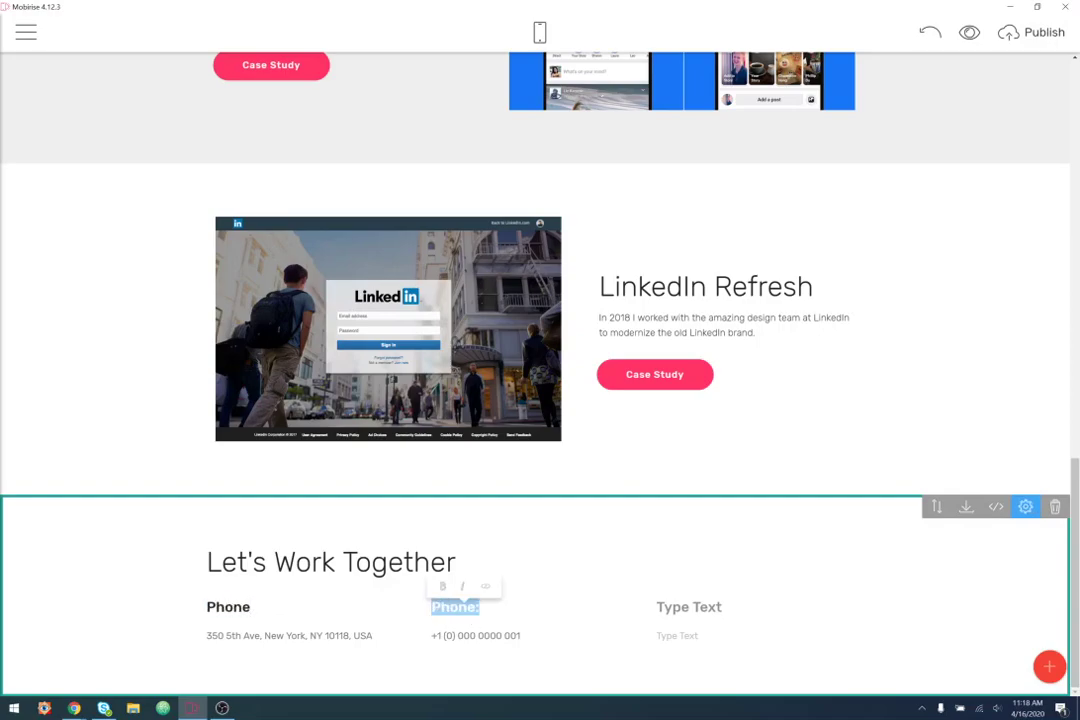
text(Email)
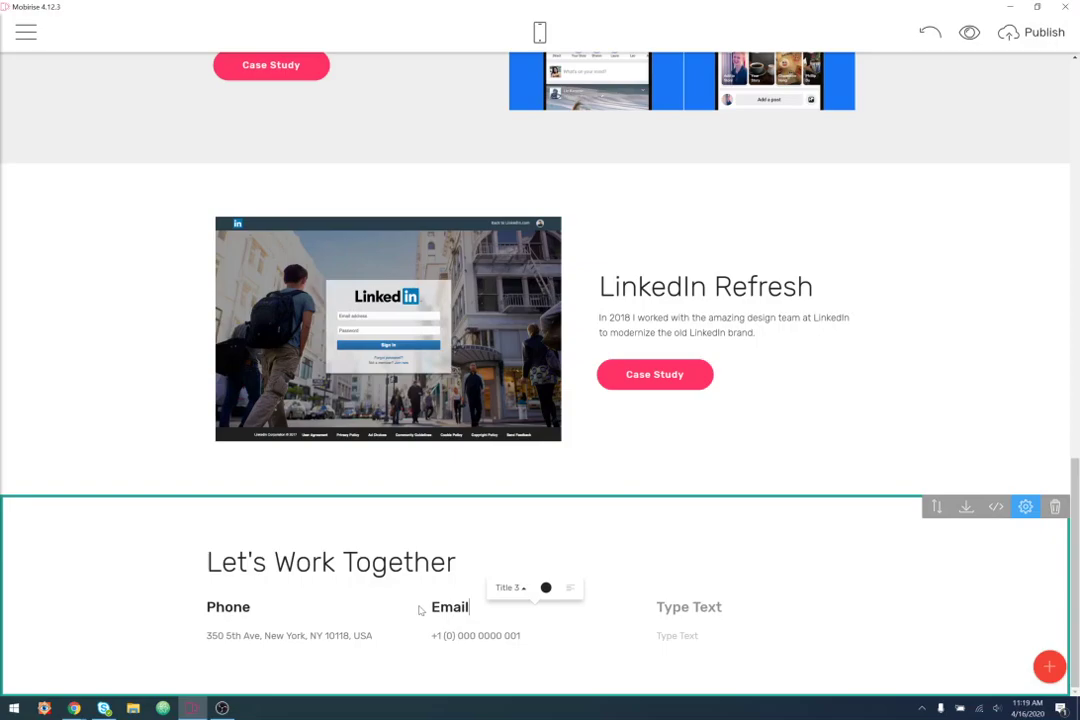
- Replace the street address under Phone with '1 screen phone calls, so text me' and a phone number
triple_click(370, 636)
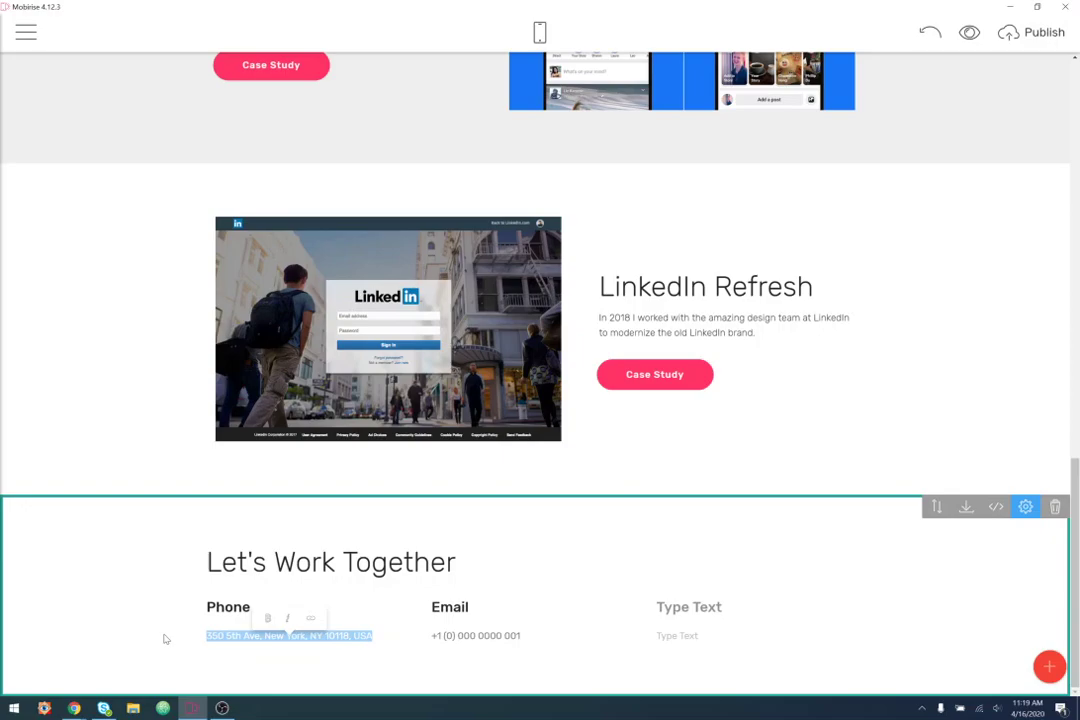
text(1)
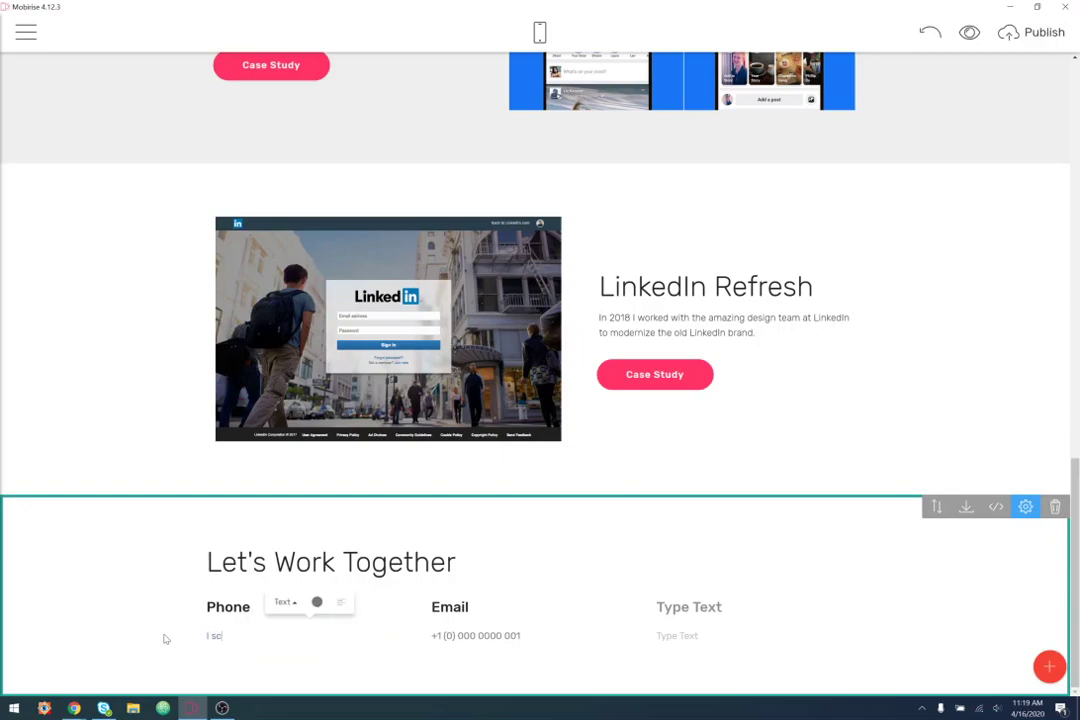
text( screen phone calls, so text me)
key(Return)
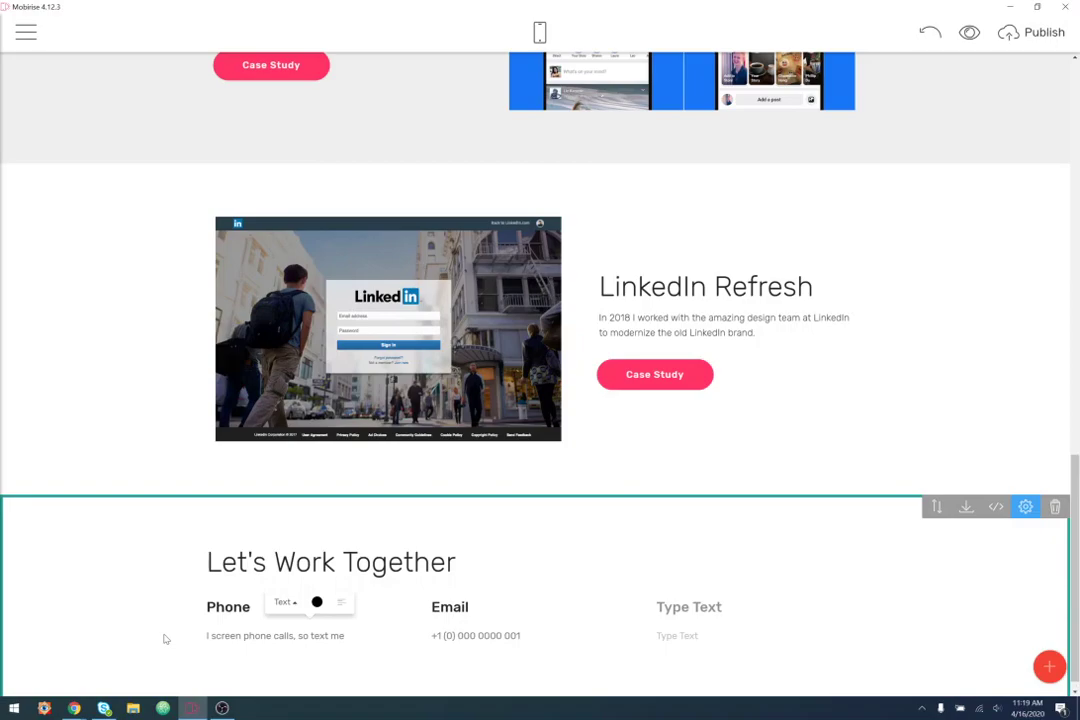
text(+1)
text((234) 456-7890)
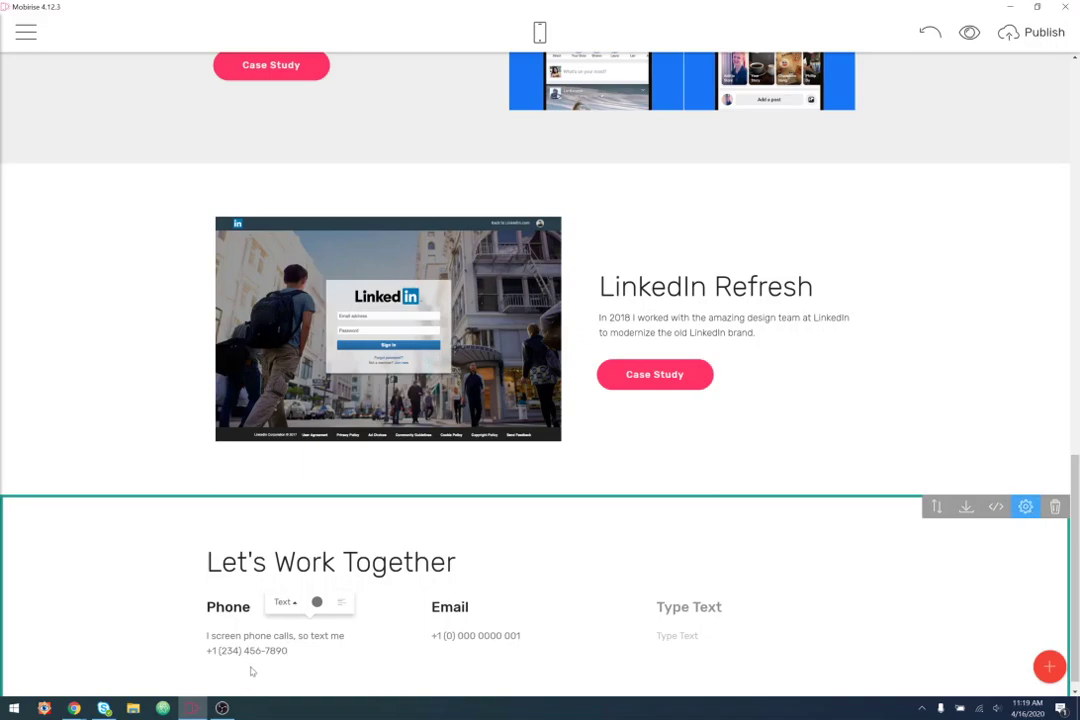
drag(540, 637, 430, 636)
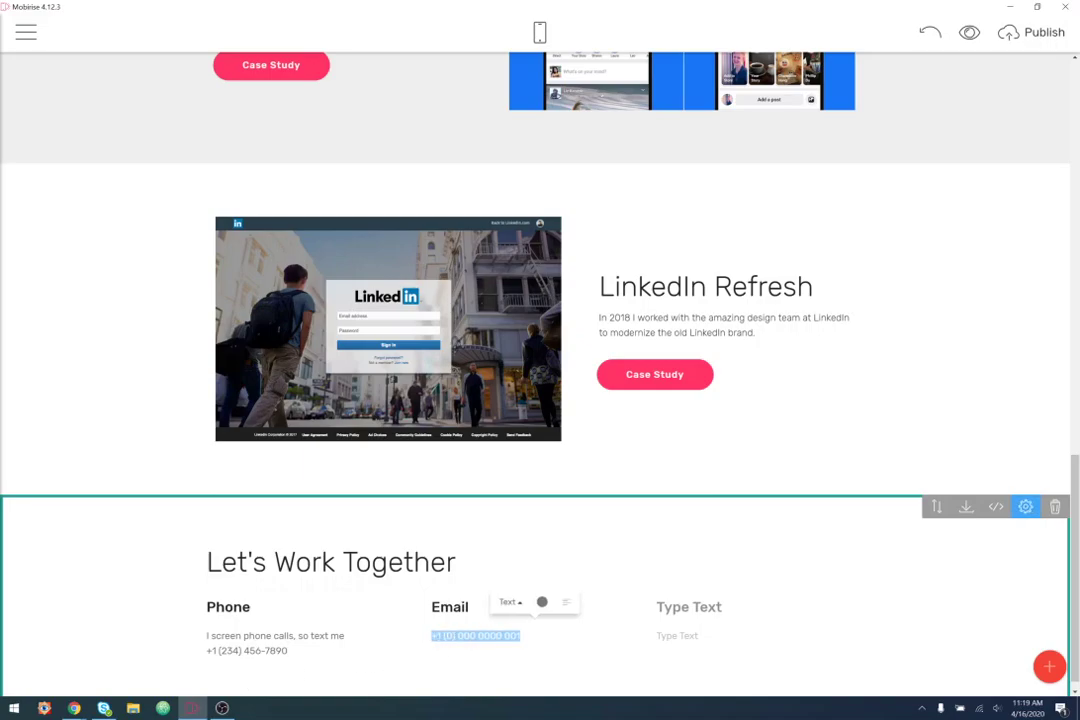
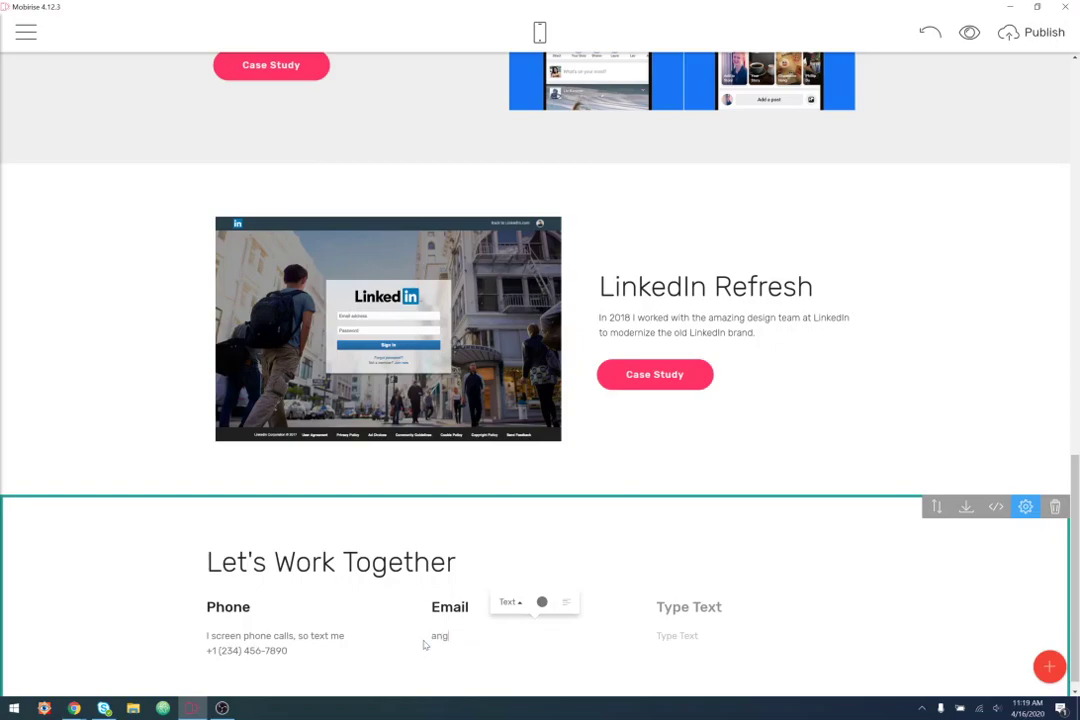
- Type the contact's e-mail address in place of the placeholder number under Email
click(238, 650)
click(495, 639)
click(277, 649)
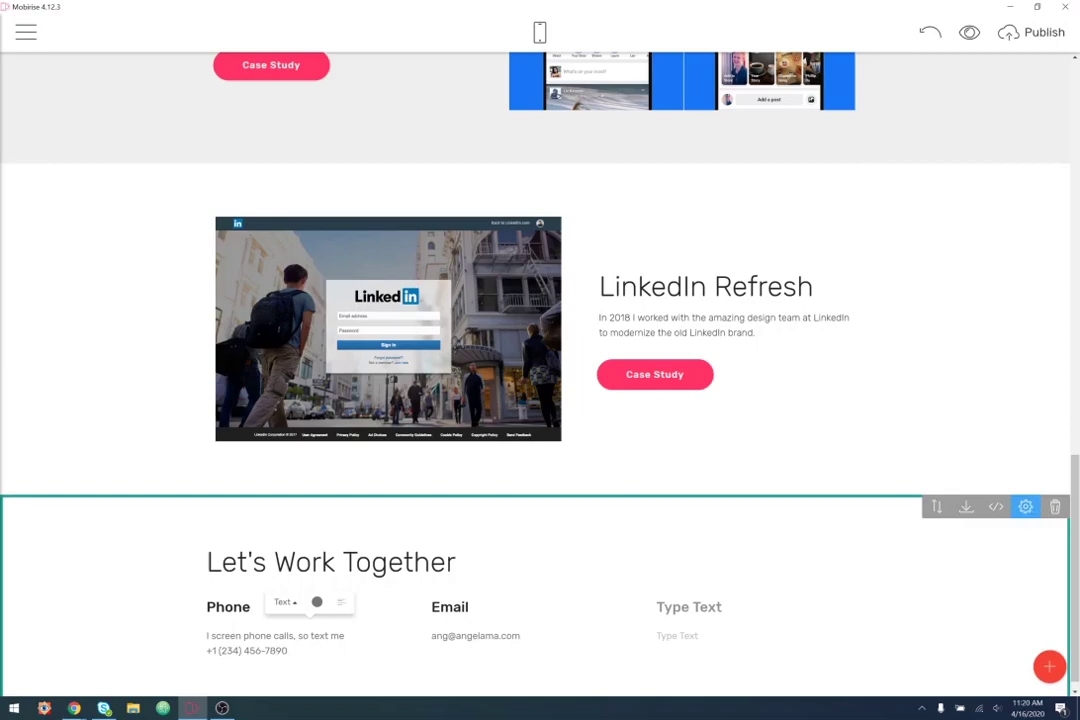
drag(522, 636, 421, 643)
key(ctrl+c)
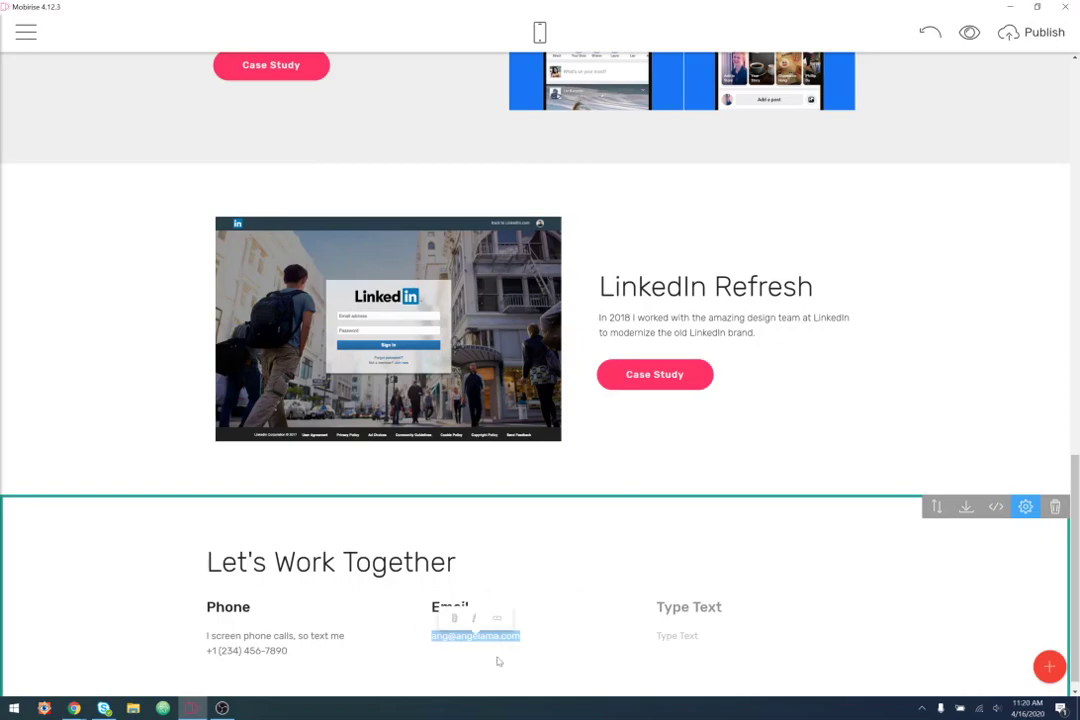
- Link the address under Email as a mailto link using the Email tab of Link to
click(497, 618)
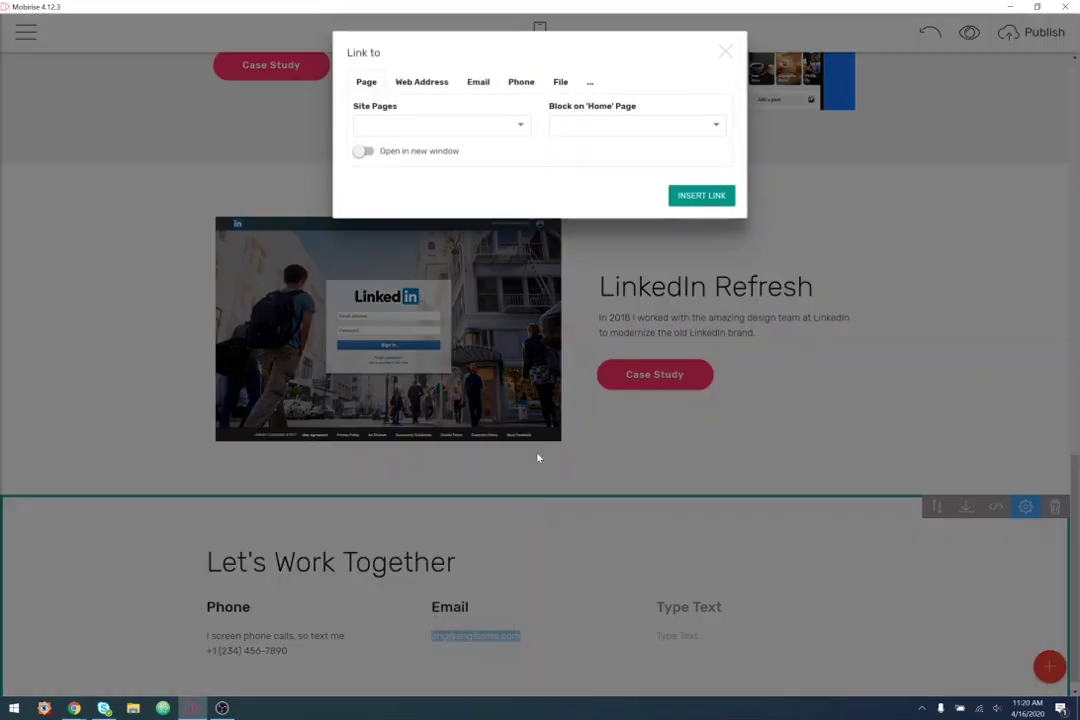
click(479, 84)
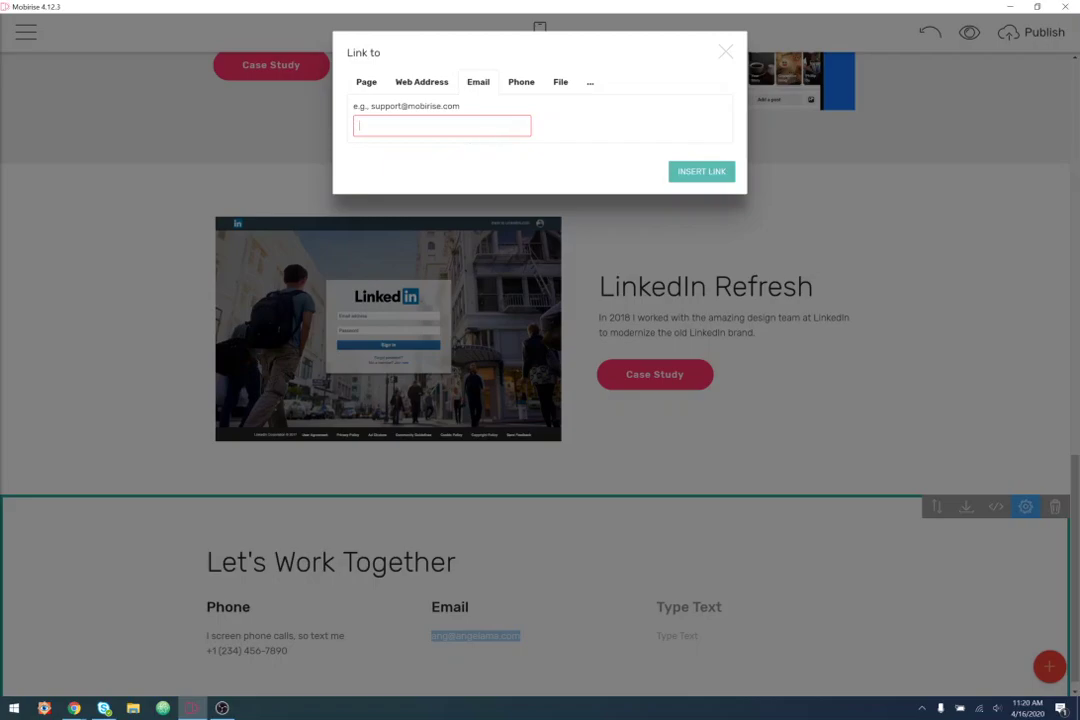
key(ctrl+v)
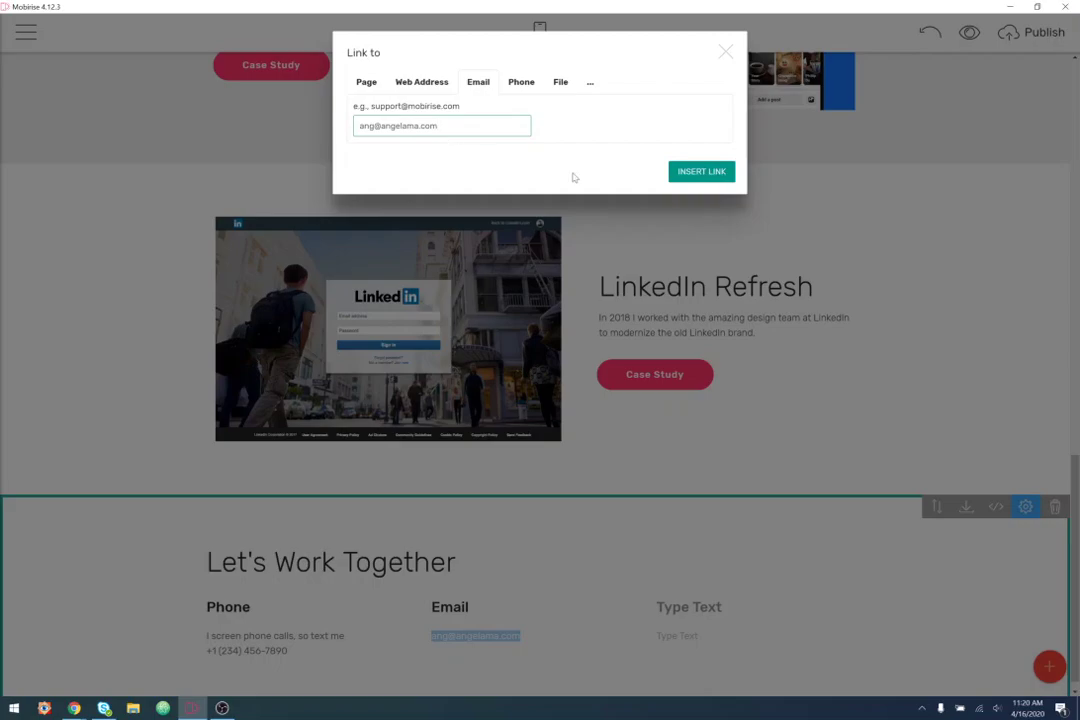
click(702, 172)
click(477, 658)
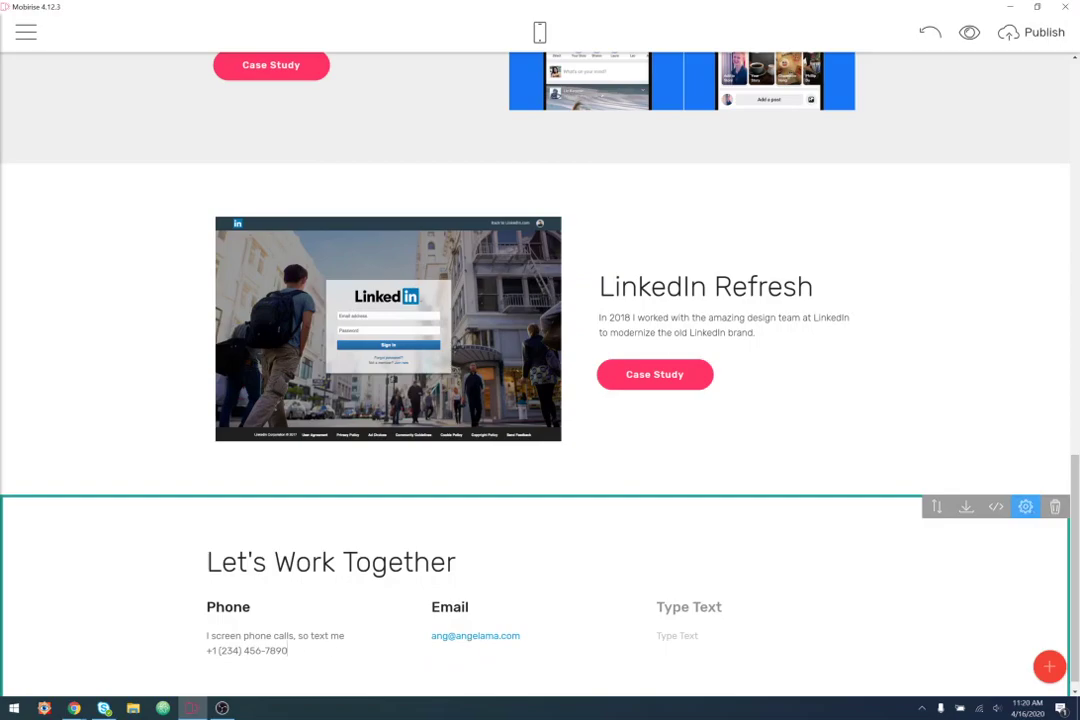
drag(300, 651, 206, 651)
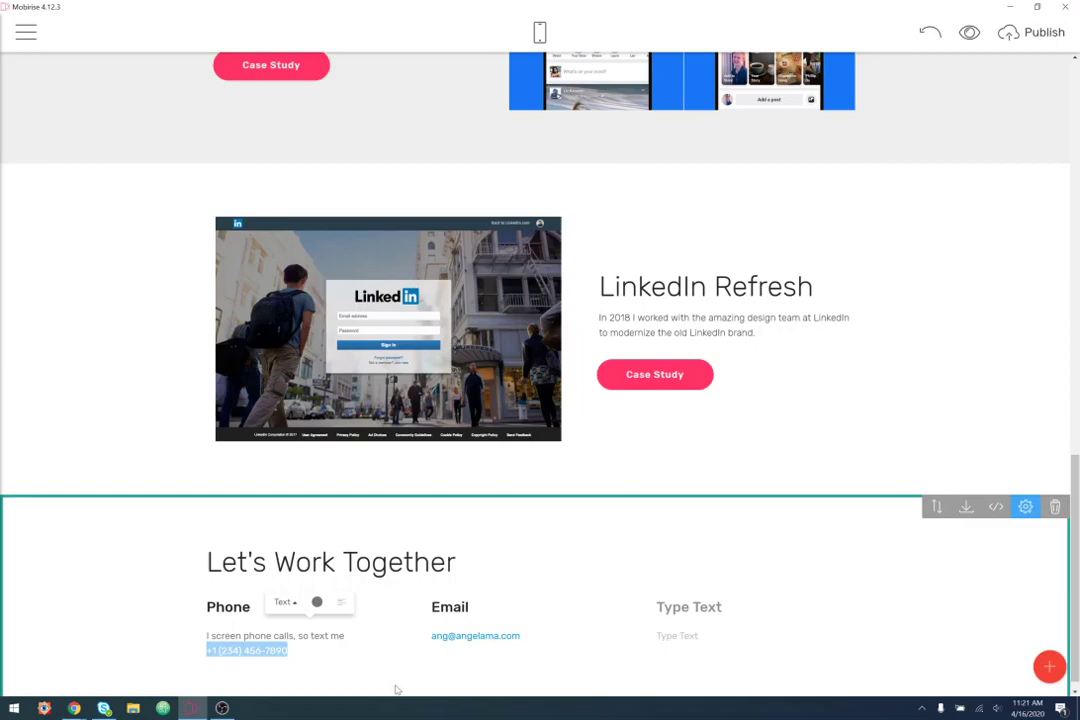
- Start a Phone link on the contact number, clear the wrongly pasted e-mail, and cancel the dialog
click(282, 663)
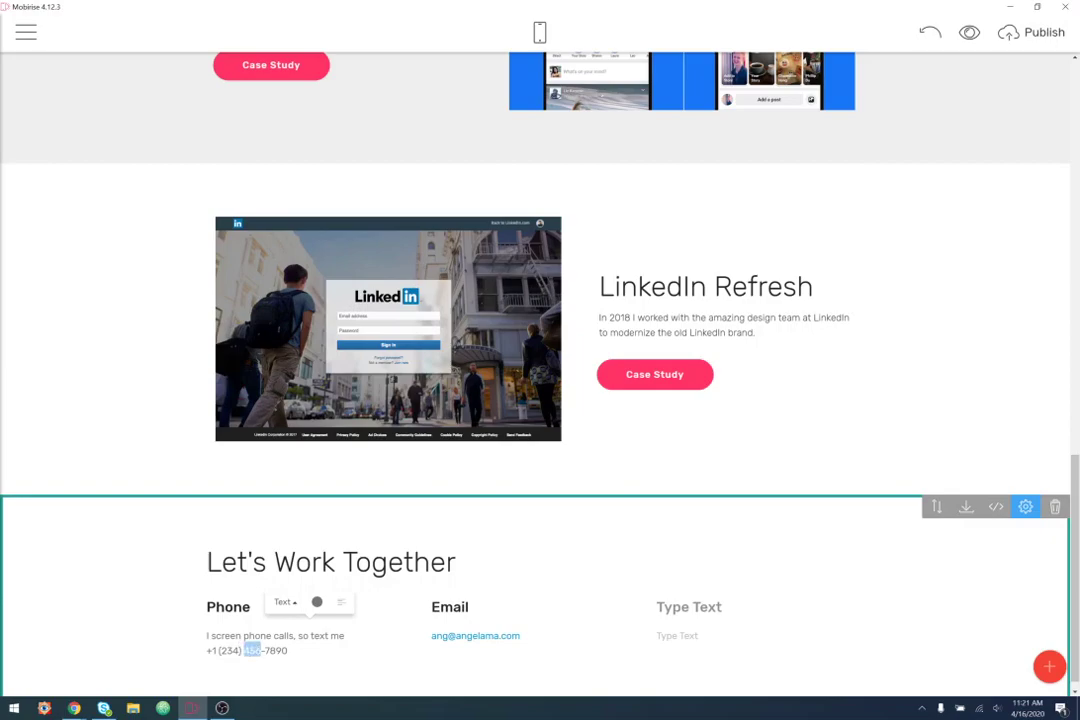
triple_click(250, 651)
click(268, 633)
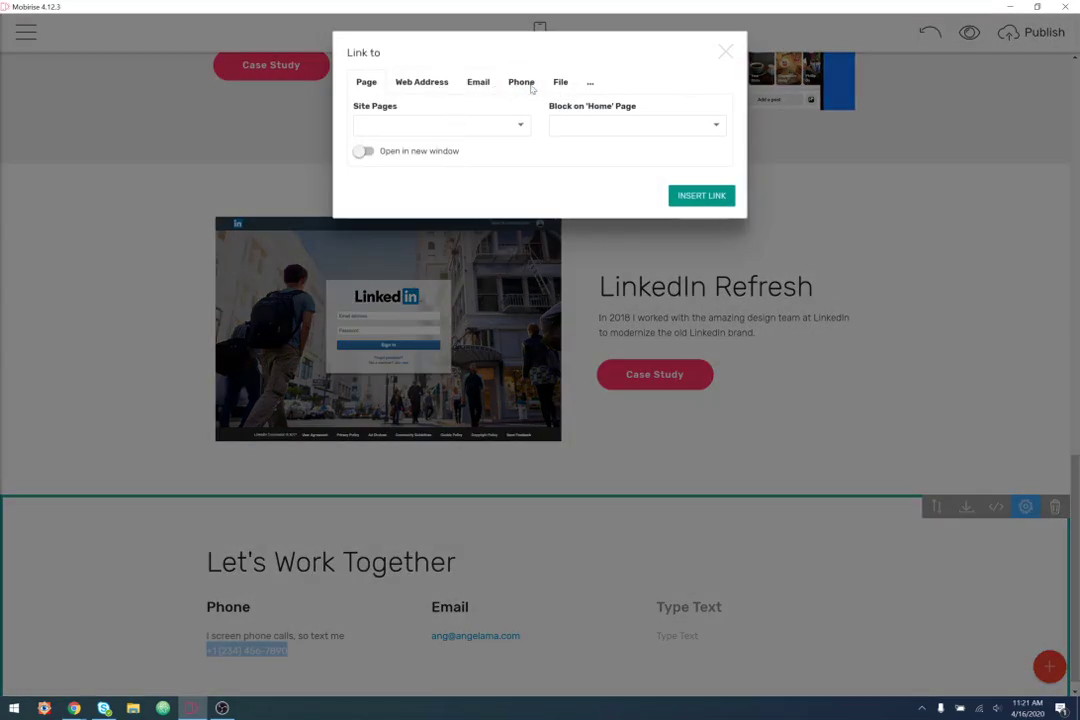
click(524, 83)
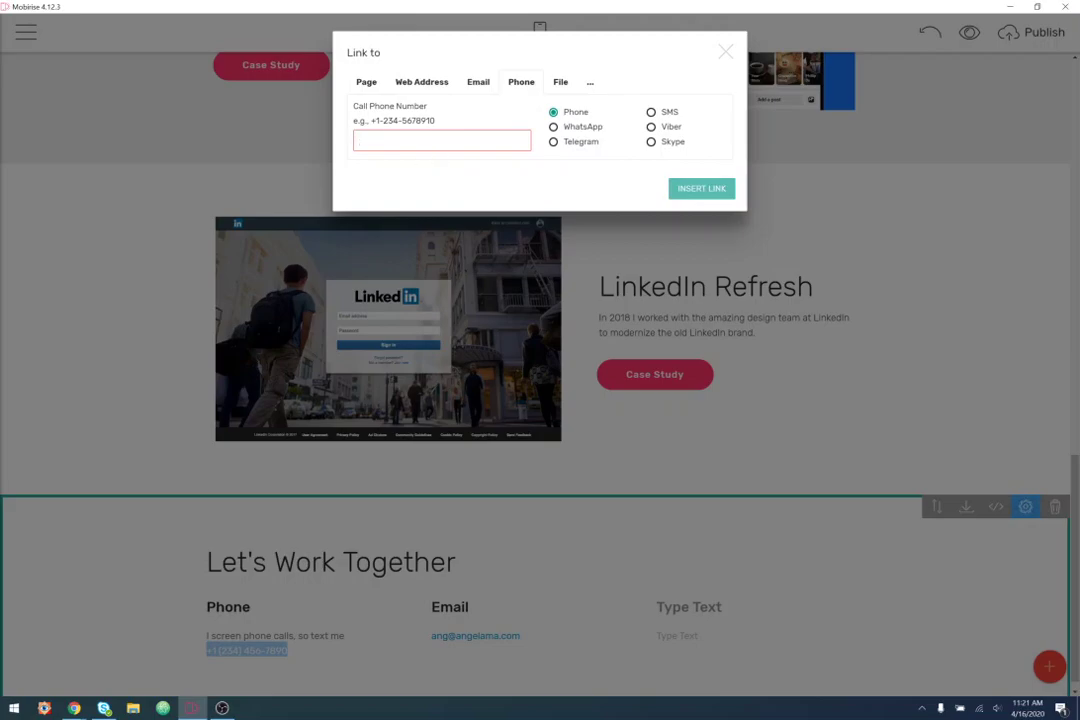
key(ctrl+v)
key(ctrl+a)
key(BackSpace)
click(726, 53)
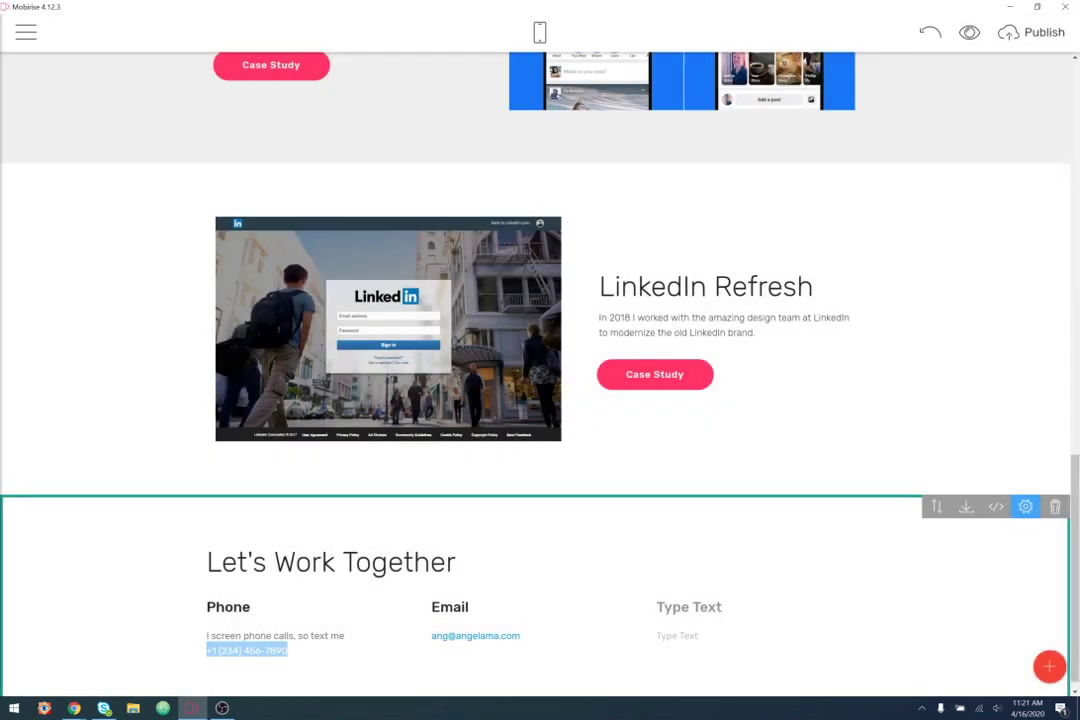
- Copy the phone number and paste it into the Phone link field, reformatted with hyphens only
right_click(264, 649)
click(275, 613)
click(258, 649)
drag(206, 650, 288, 650)
key(ctrl+c)
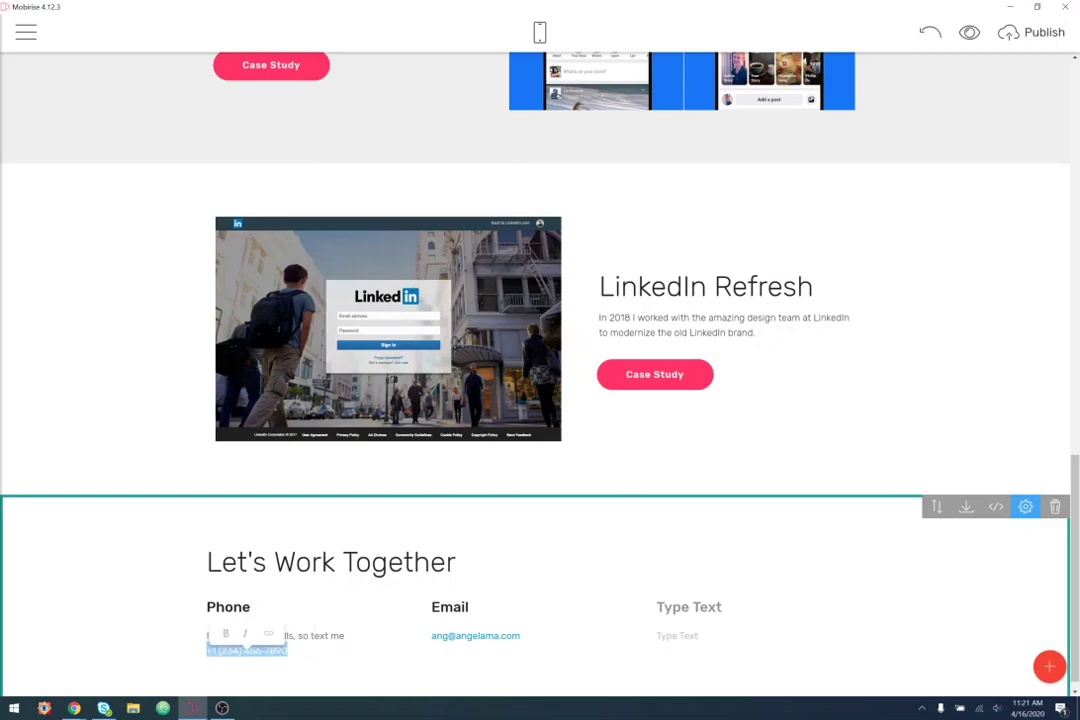
click(265, 631)
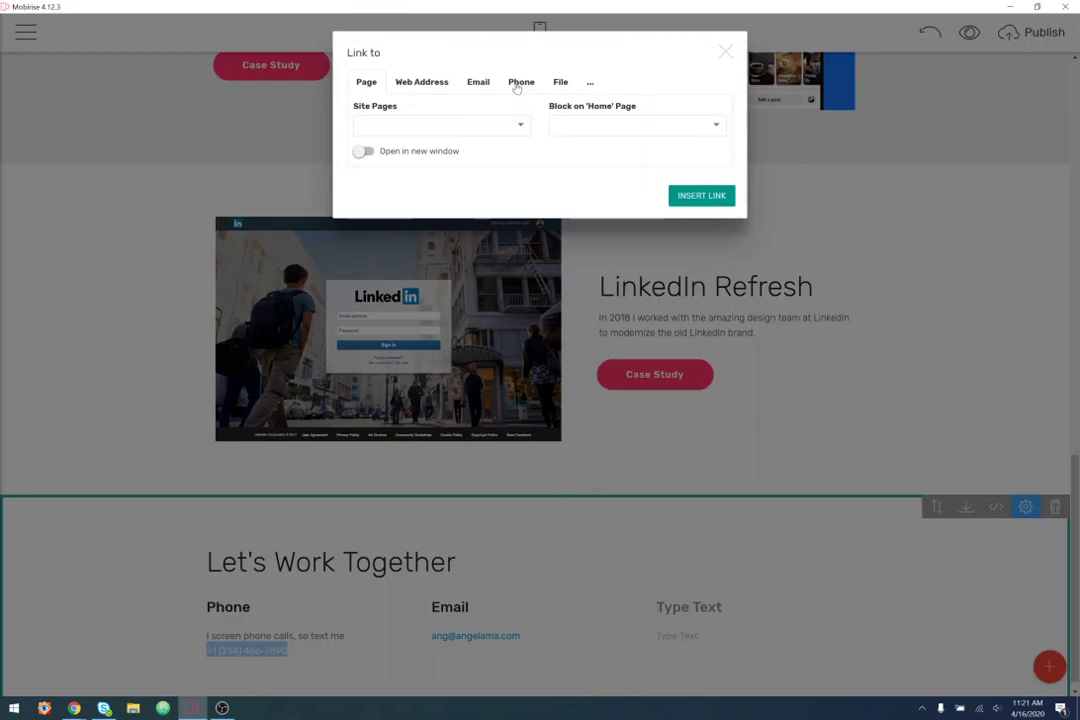
click(519, 84)
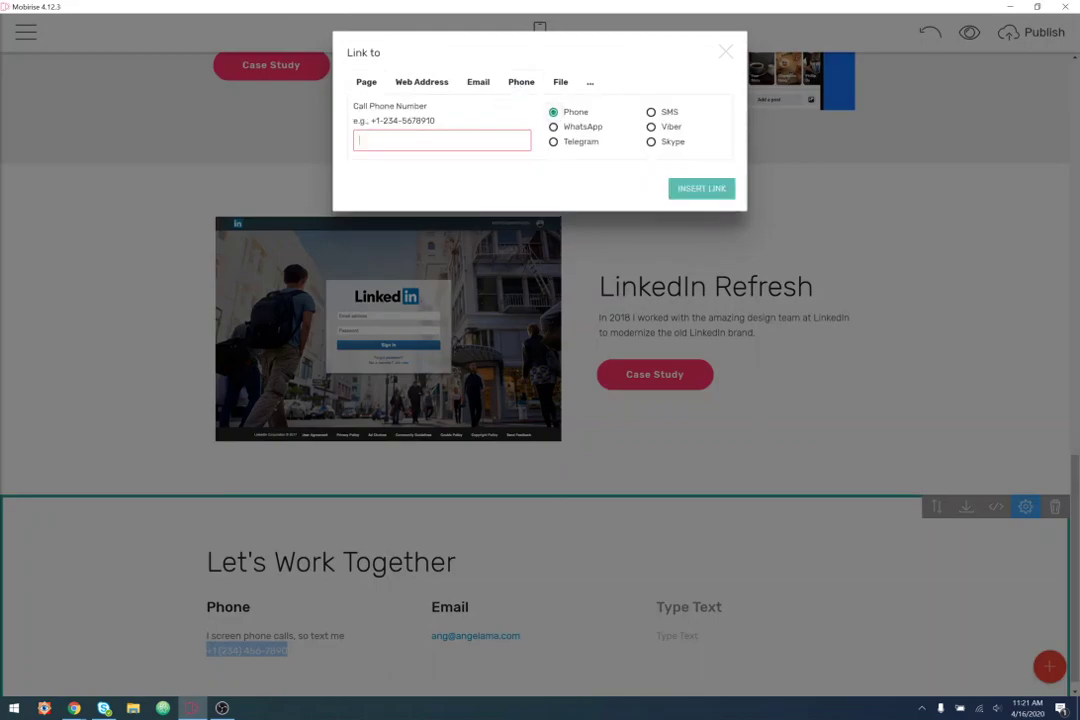
key(ctrl+v)
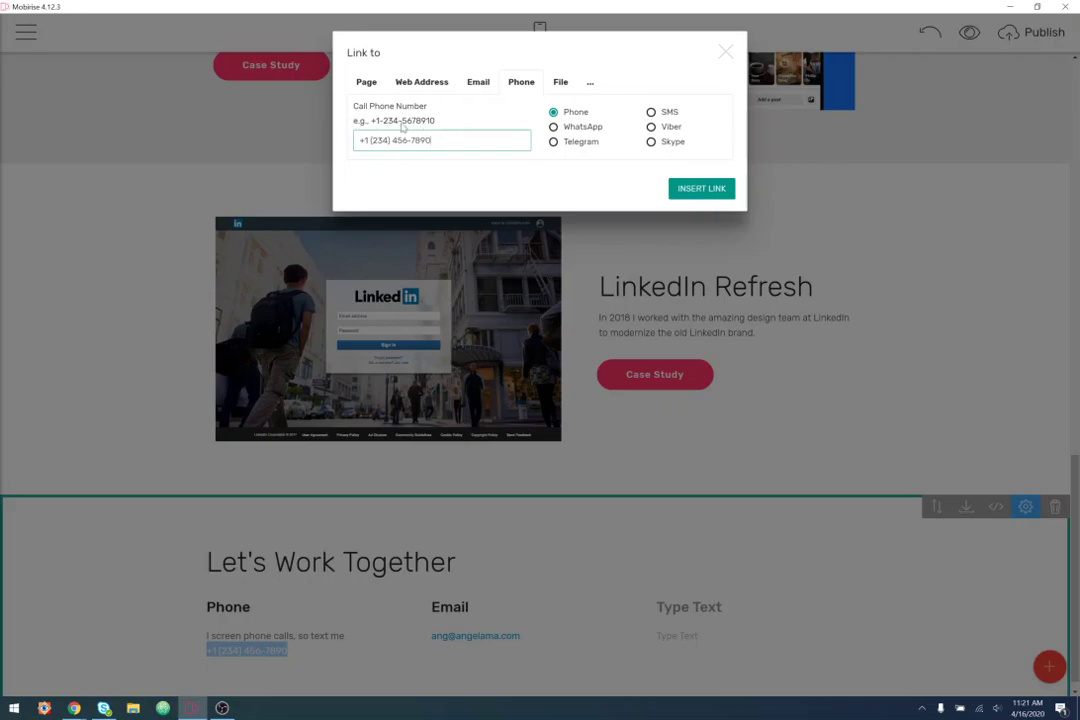
key(BackSpace)
key(BackSpace)
key(BackSpace)
text(-)
key(BackSpace)
key(BackSpace)
text(-)
- Make the phone number an SMS link after trying WhatsApp and Telegram, and insert it
click(587, 128)
click(584, 142)
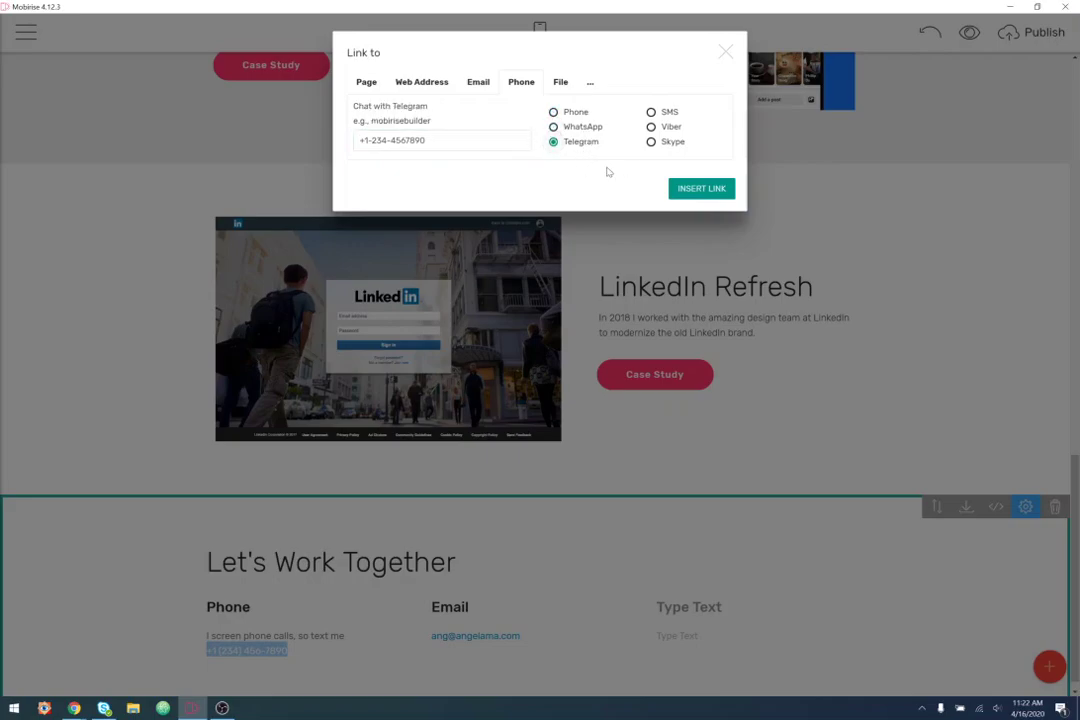
click(652, 112)
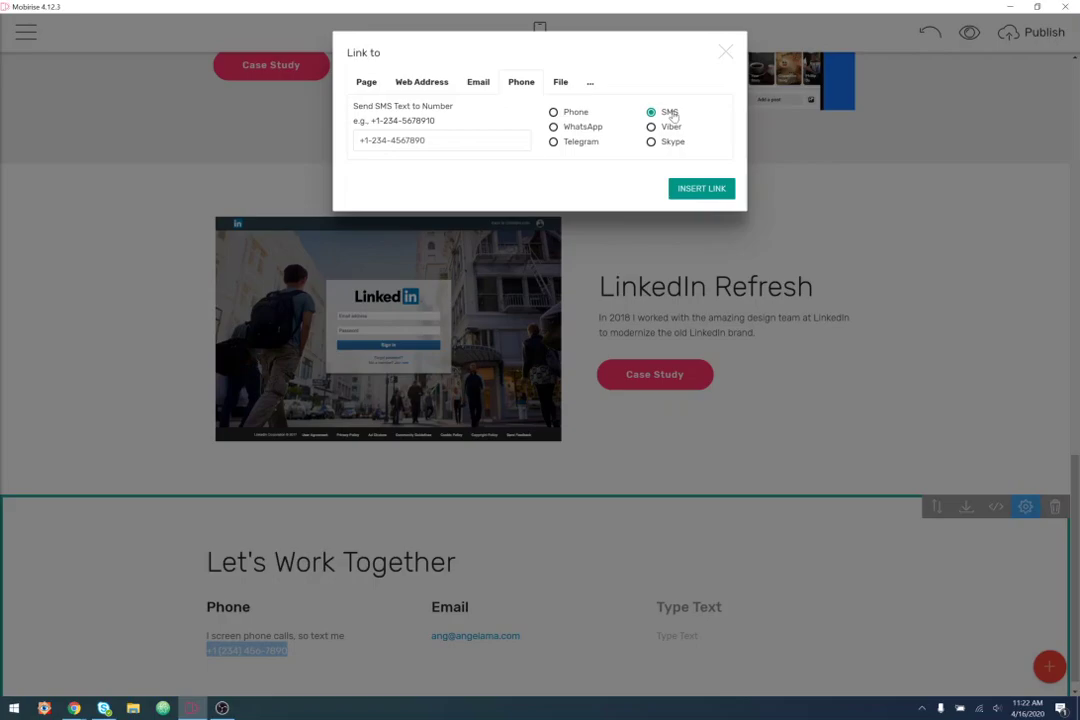
click(704, 190)
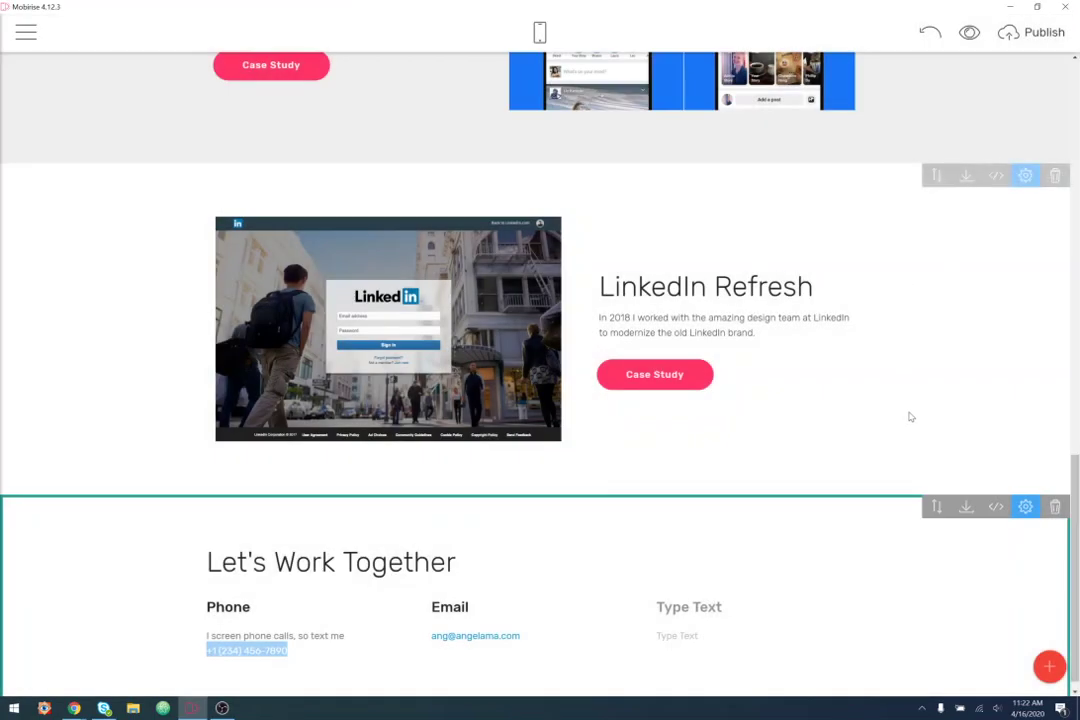
click(535, 674)
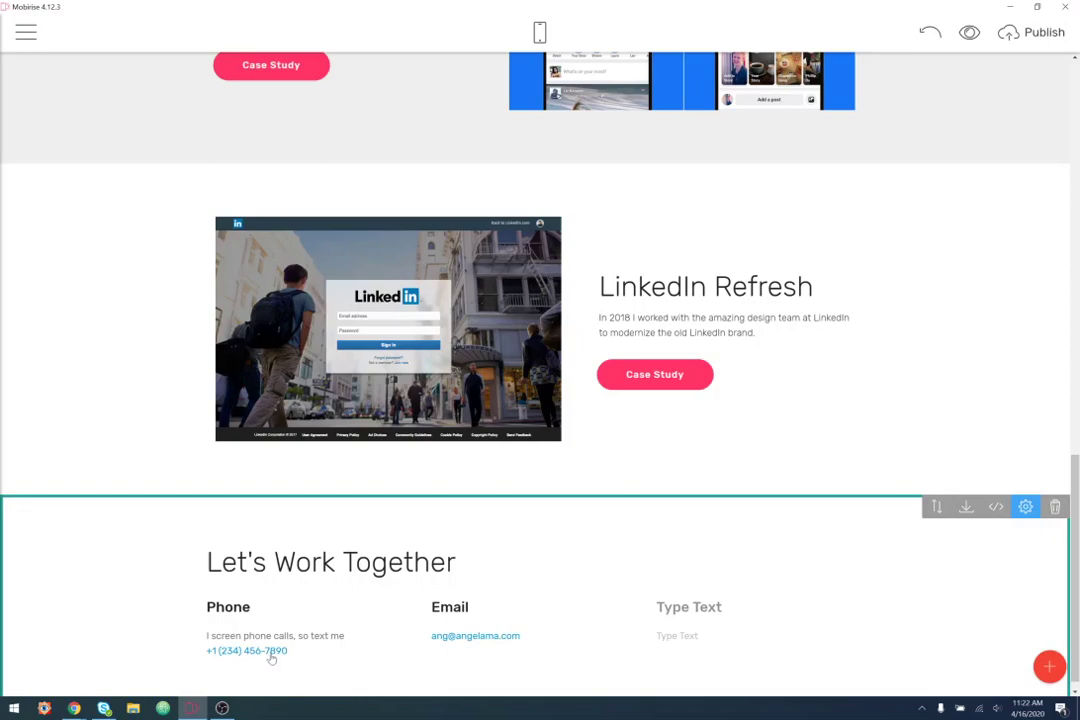
drag(310, 637, 345, 637)
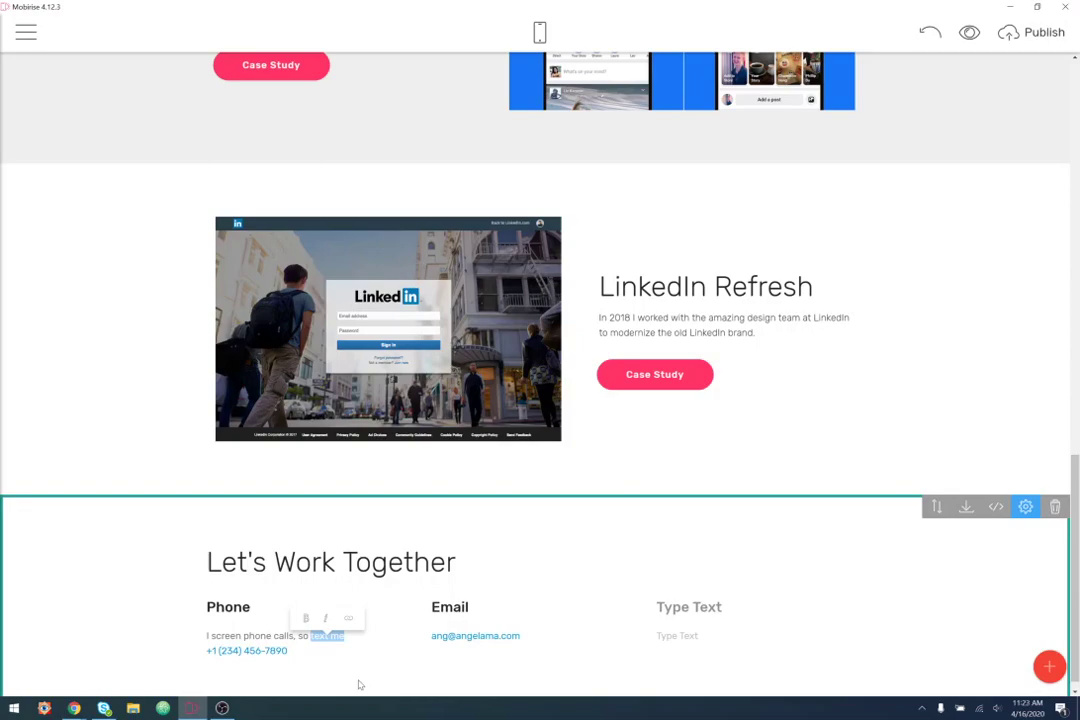
click(362, 684)
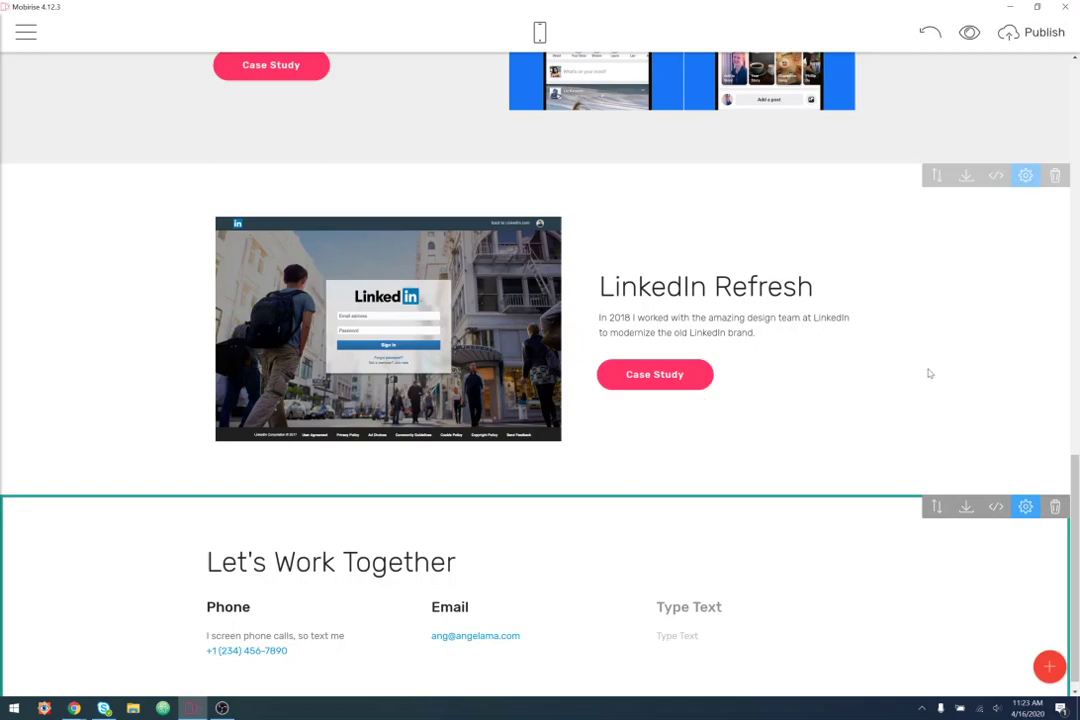
- Set the Let's Work Together section background to pink in Block Parameters
click(1025, 506)
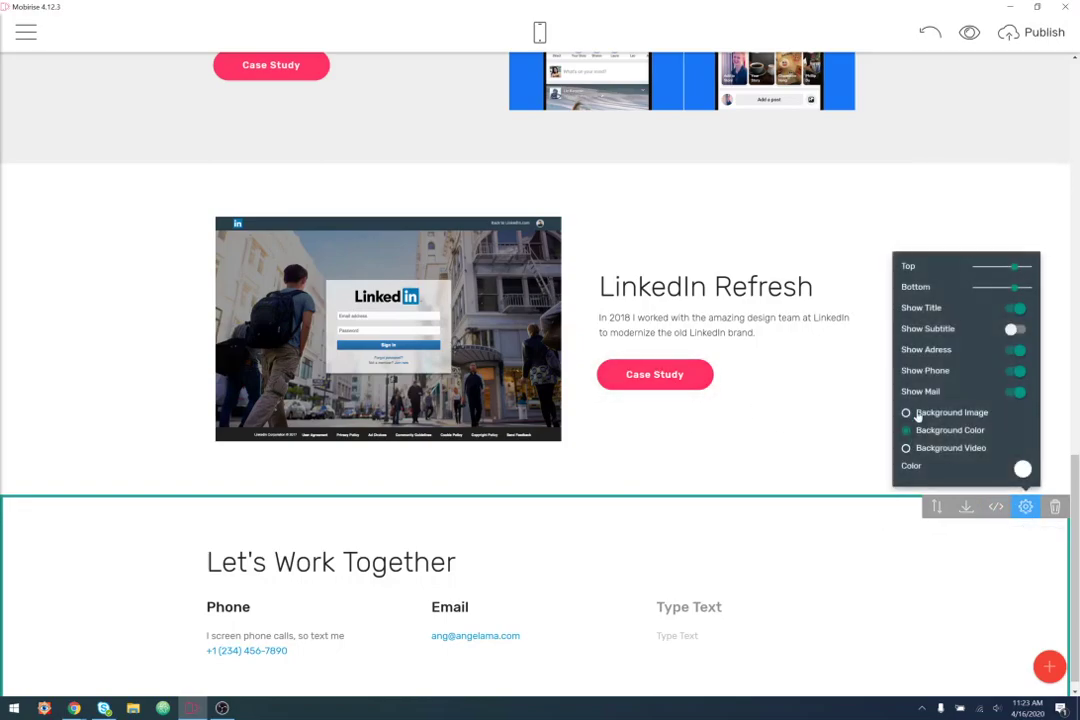
click(1022, 469)
click(952, 514)
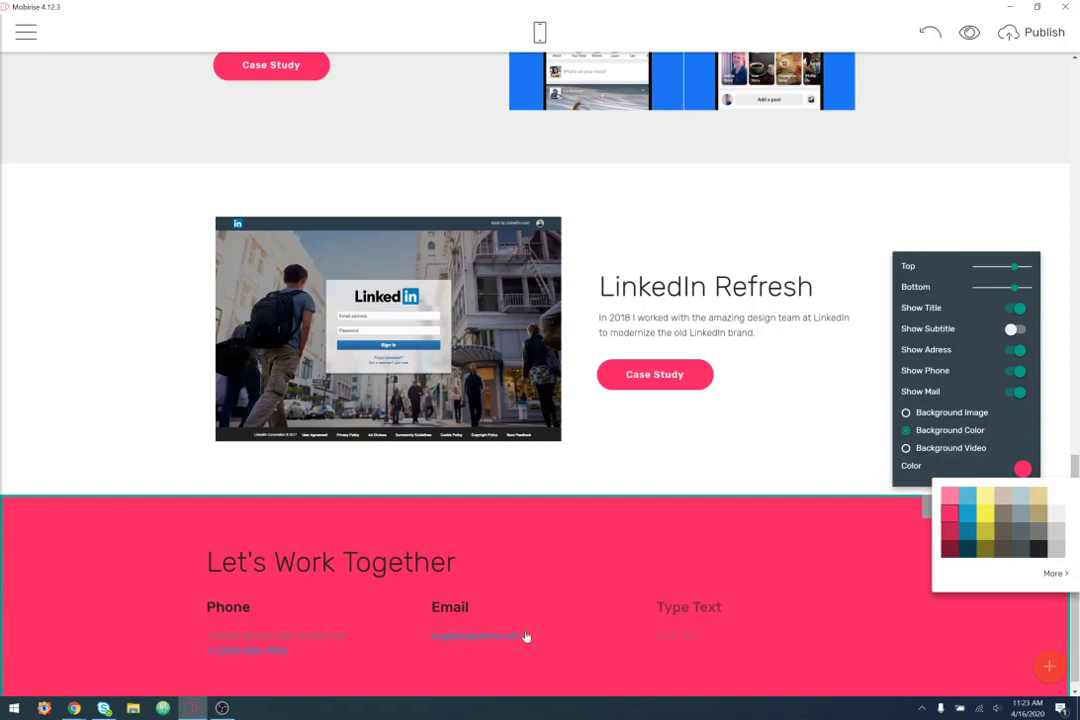
click(386, 578)
click(546, 536)
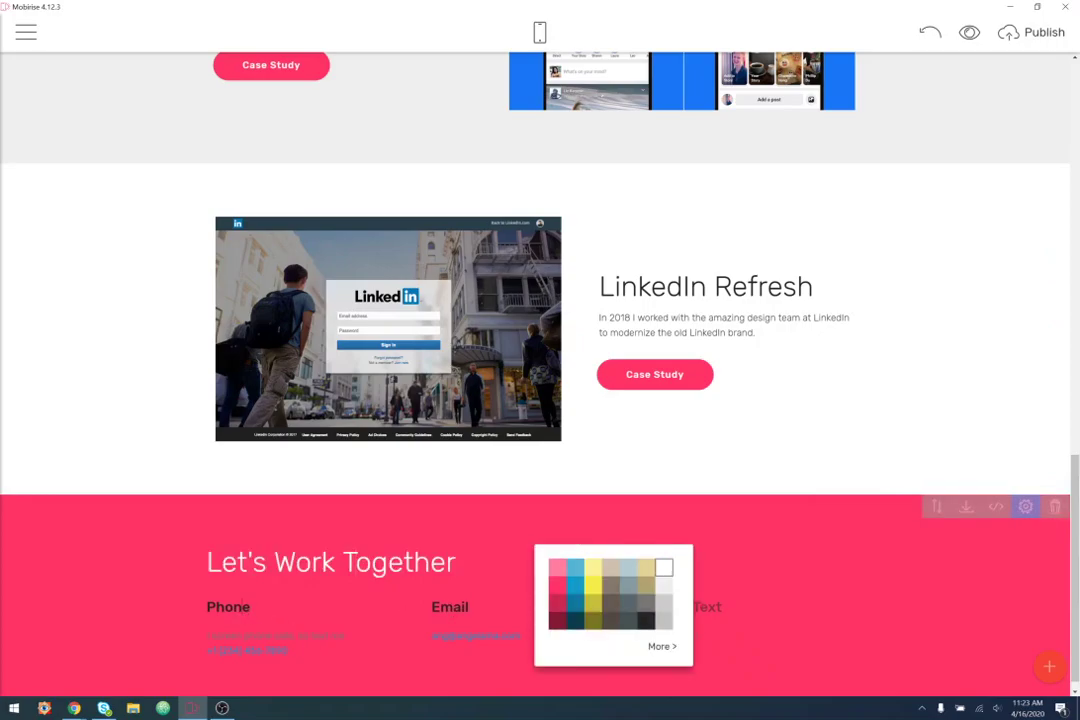
- Make the column headings and the phone description text white
click(310, 608)
click(320, 587)
click(445, 484)
click(265, 642)
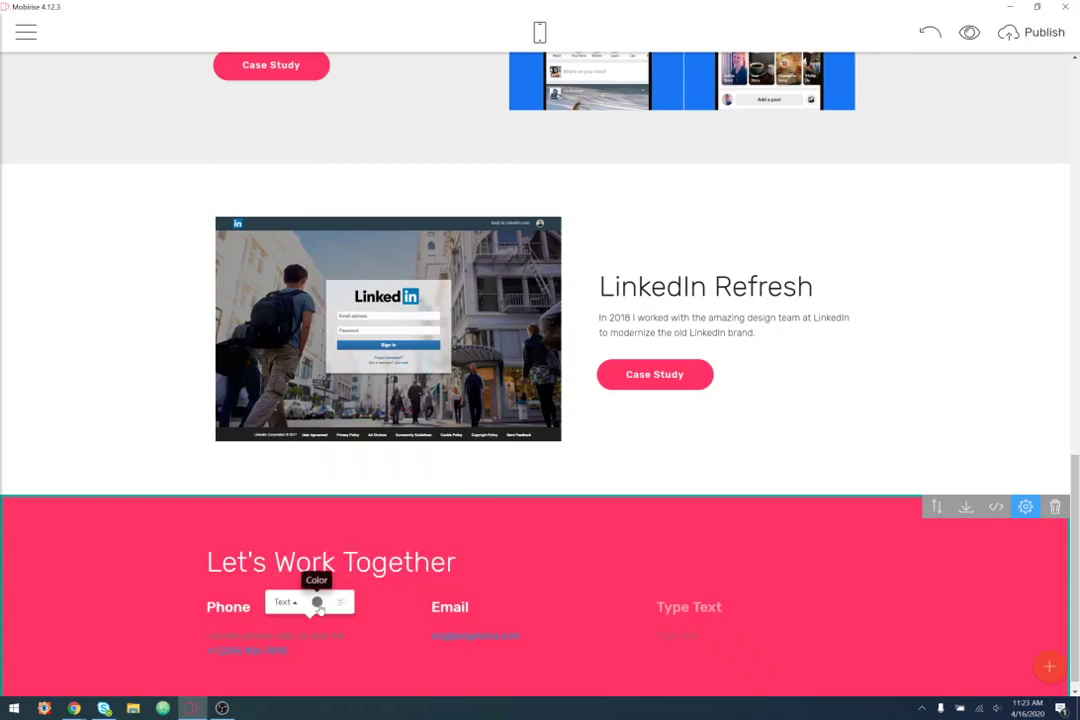
click(320, 601)
click(441, 497)
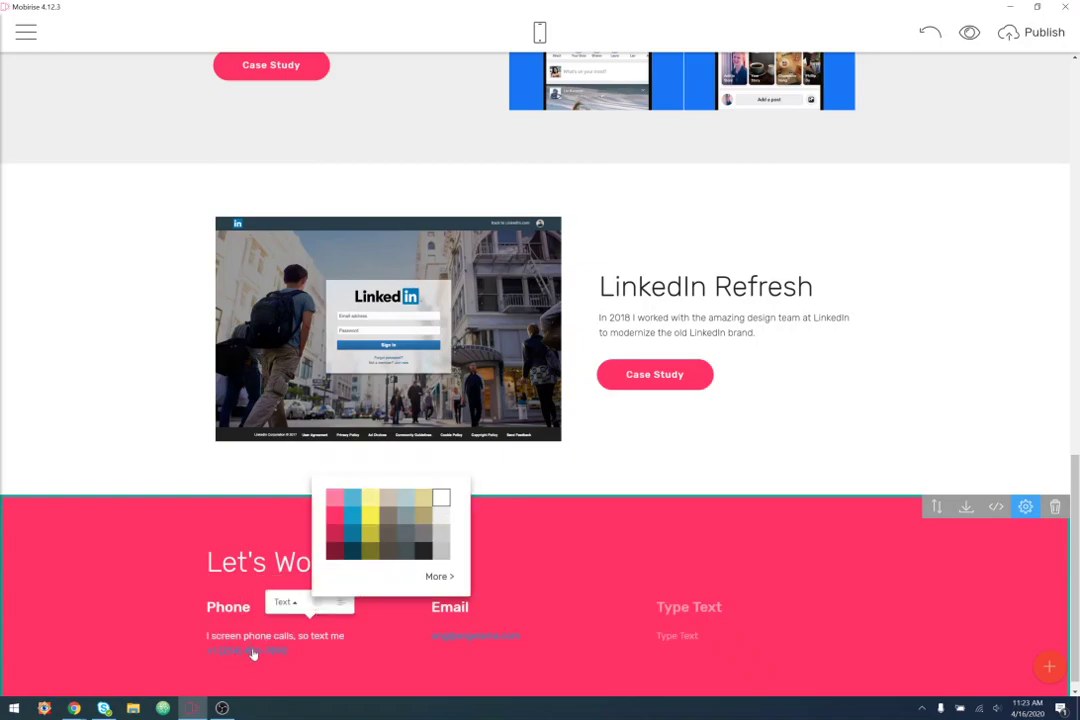
- Make the phone and email links white, then open Edit Site Styles
click(240, 651)
click(257, 633)
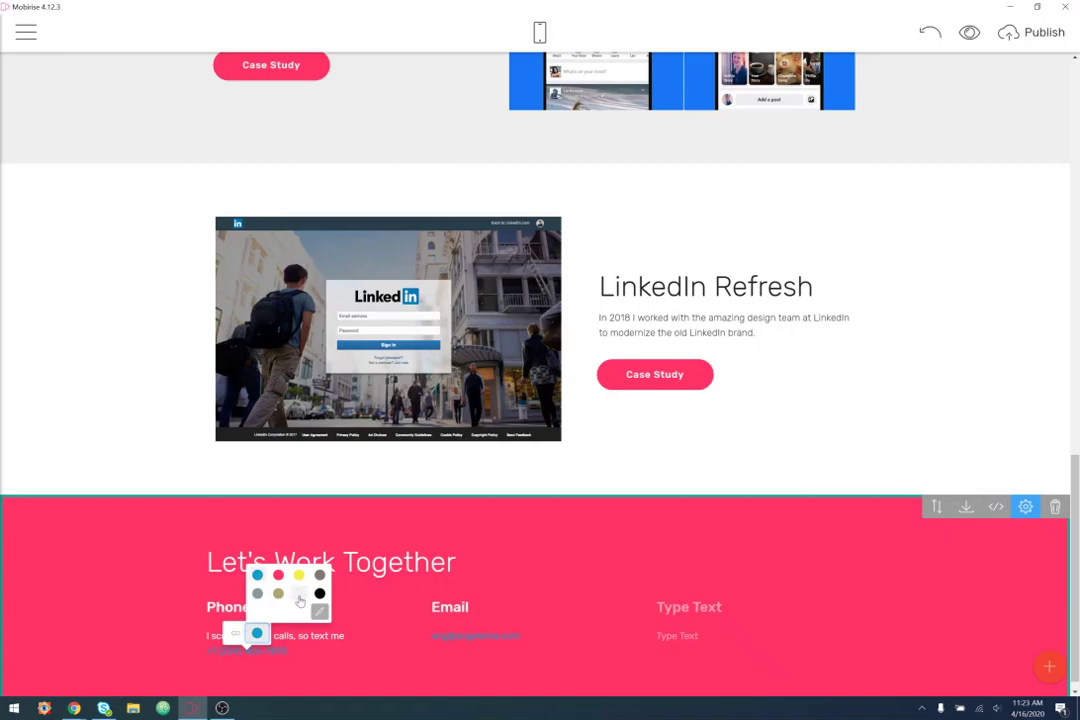
click(298, 594)
click(465, 636)
click(484, 619)
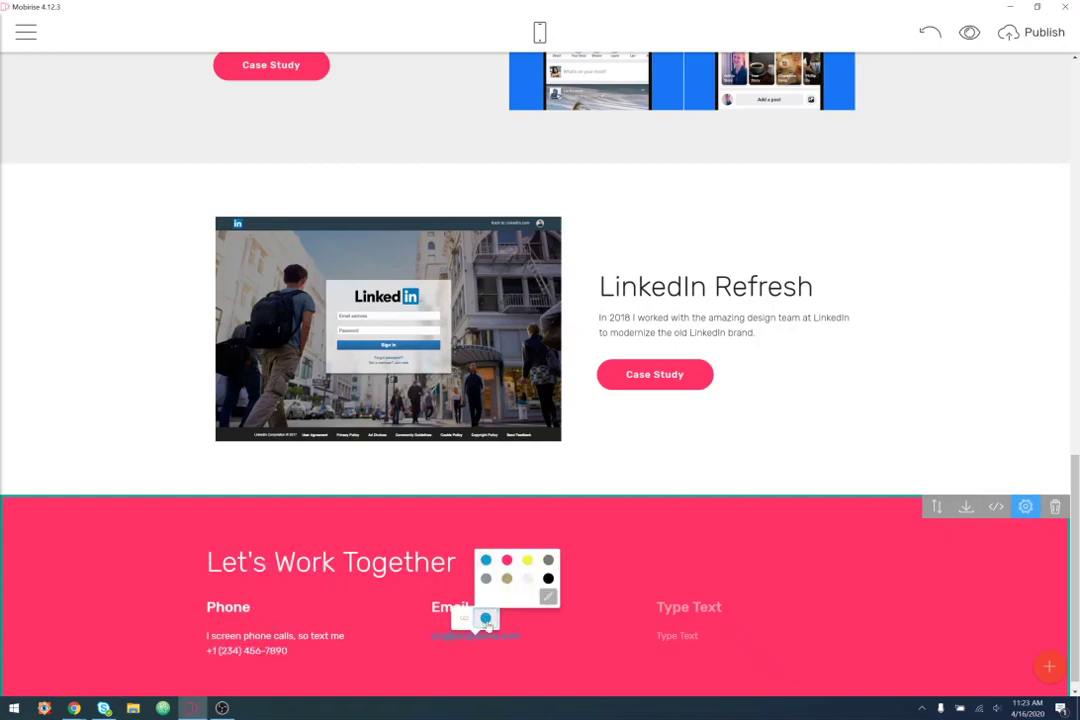
click(525, 581)
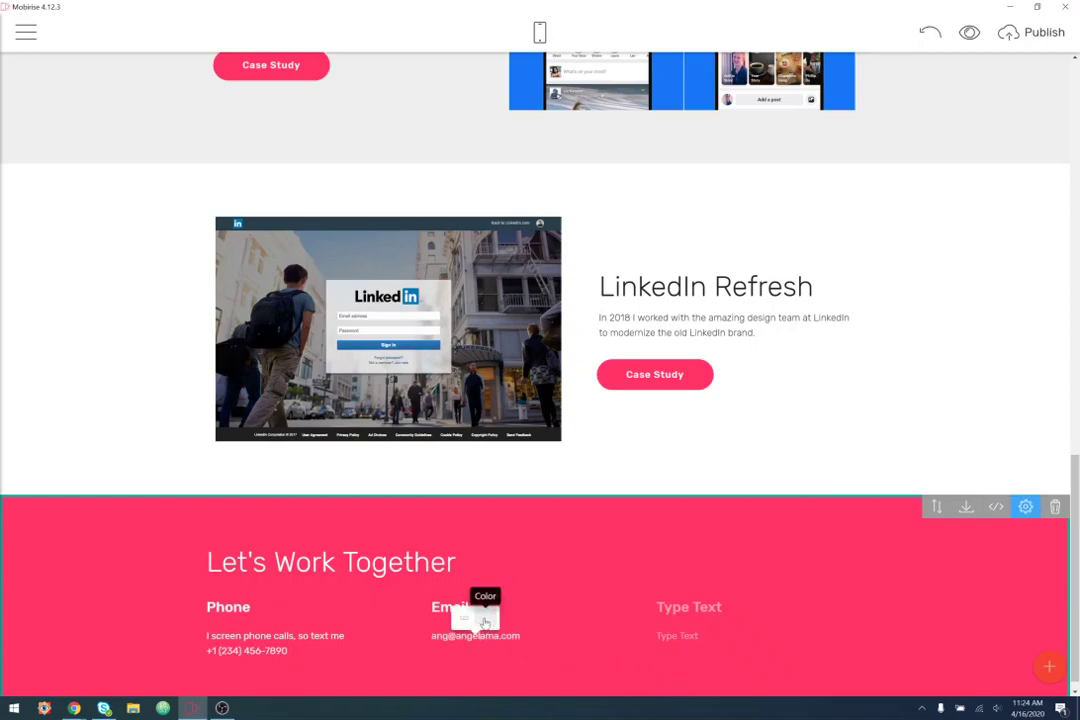
click(487, 622)
click(551, 597)
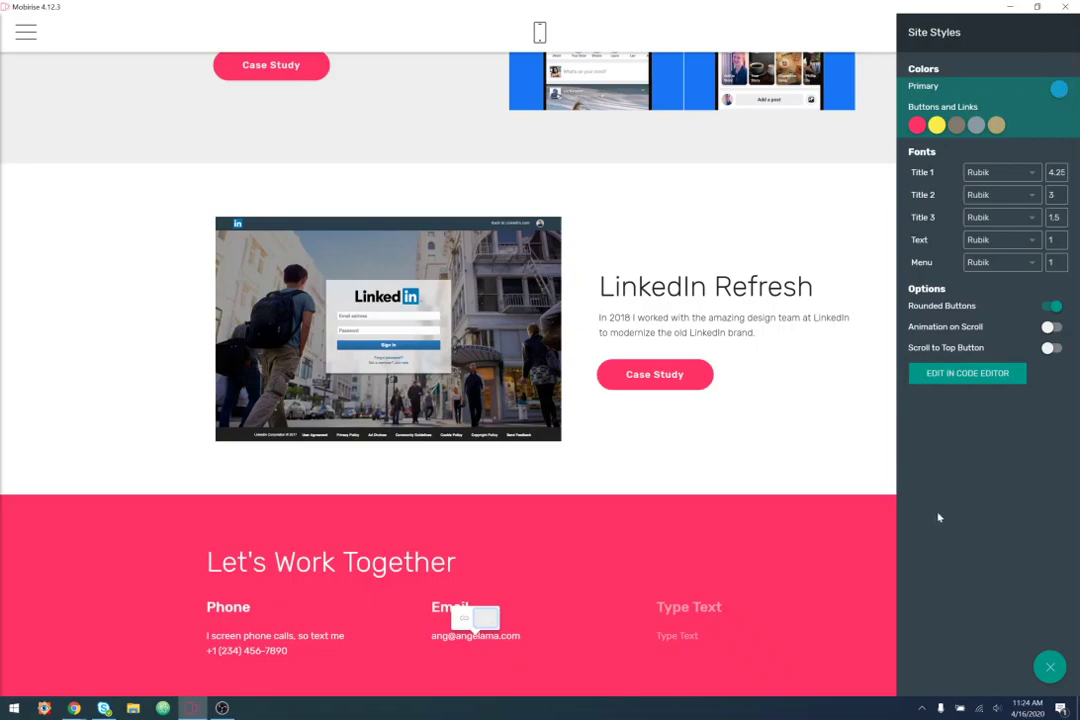
- Close the Site Styles panel to return to the page with the pink contact section
click(849, 449)
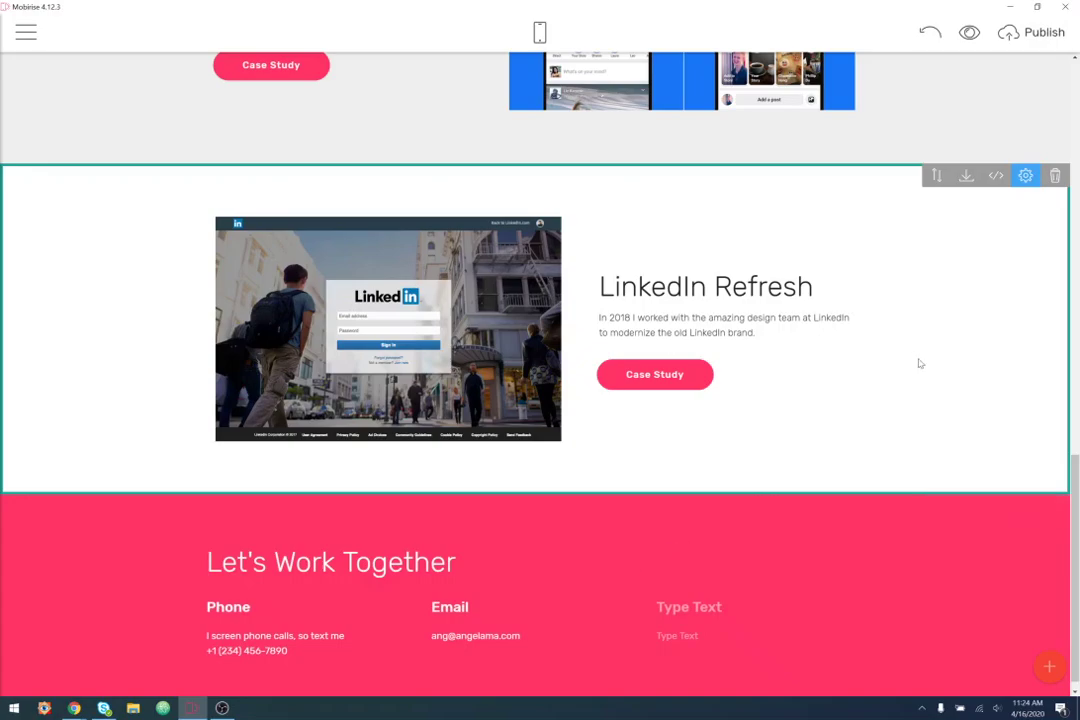
- Link the View Case Studies button to the Services 2-1 block on the Home page
scroll(920, 366, up, 15)
scroll(920, 368, down, 1)
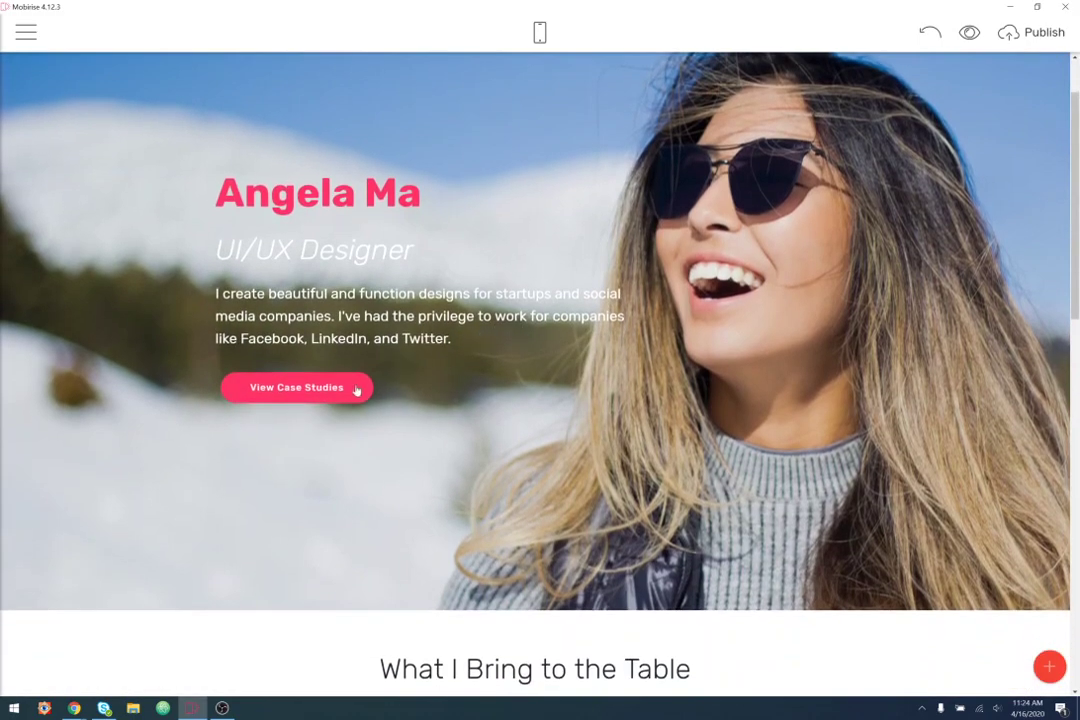
click(290, 385)
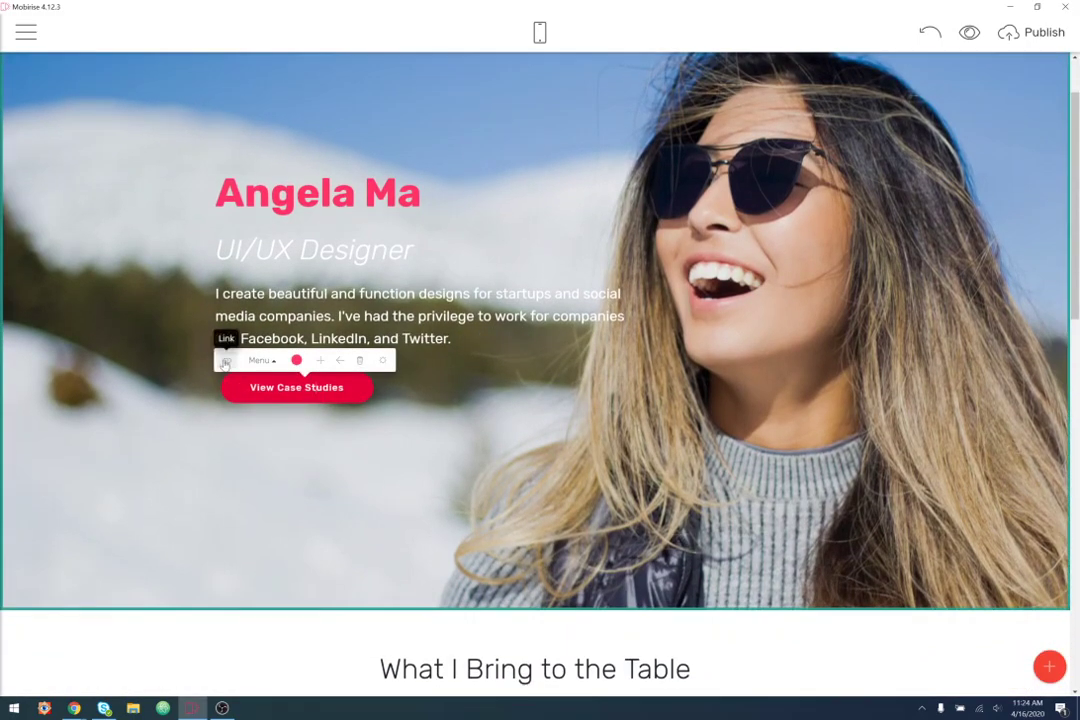
click(226, 362)
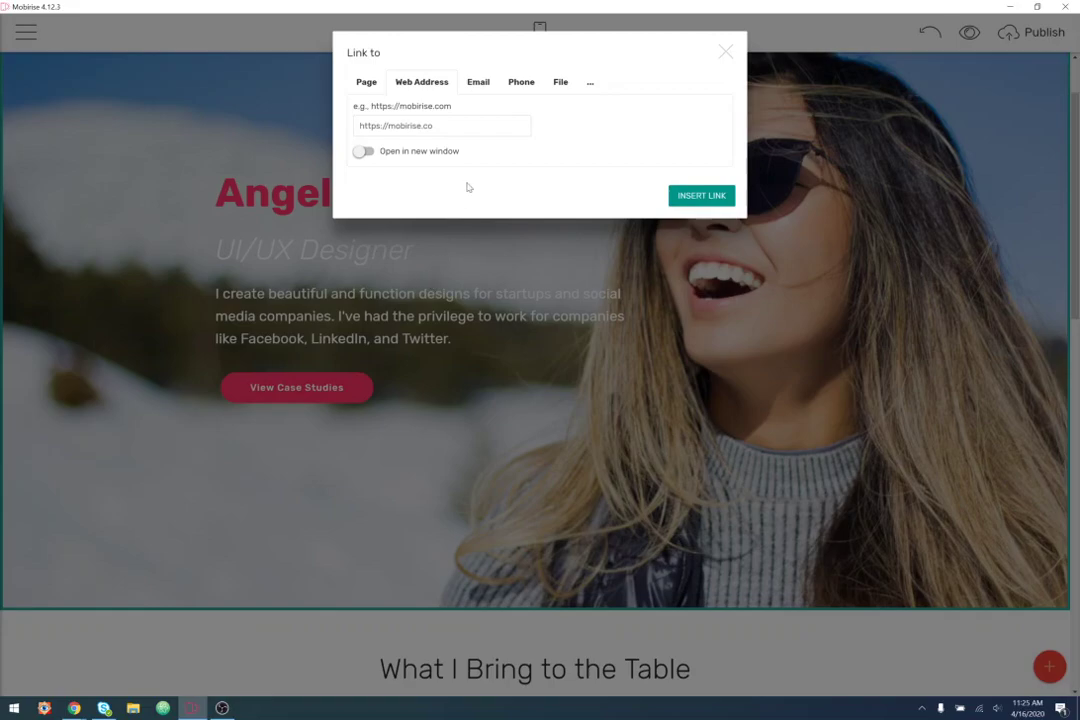
click(366, 82)
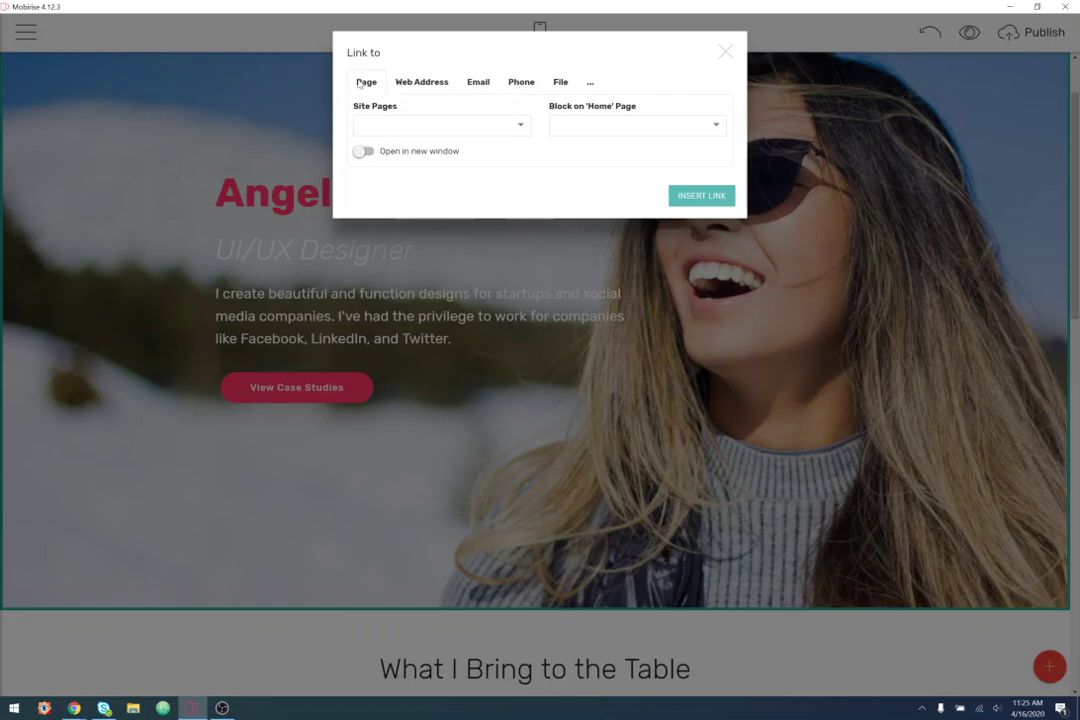
click(622, 126)
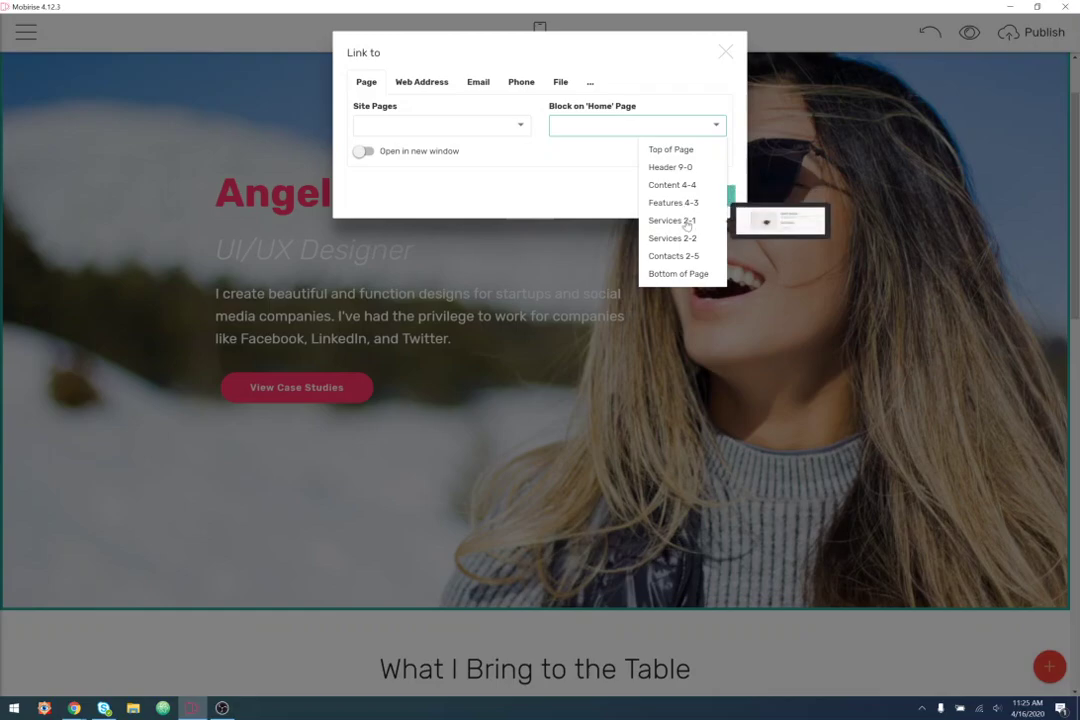
click(686, 222)
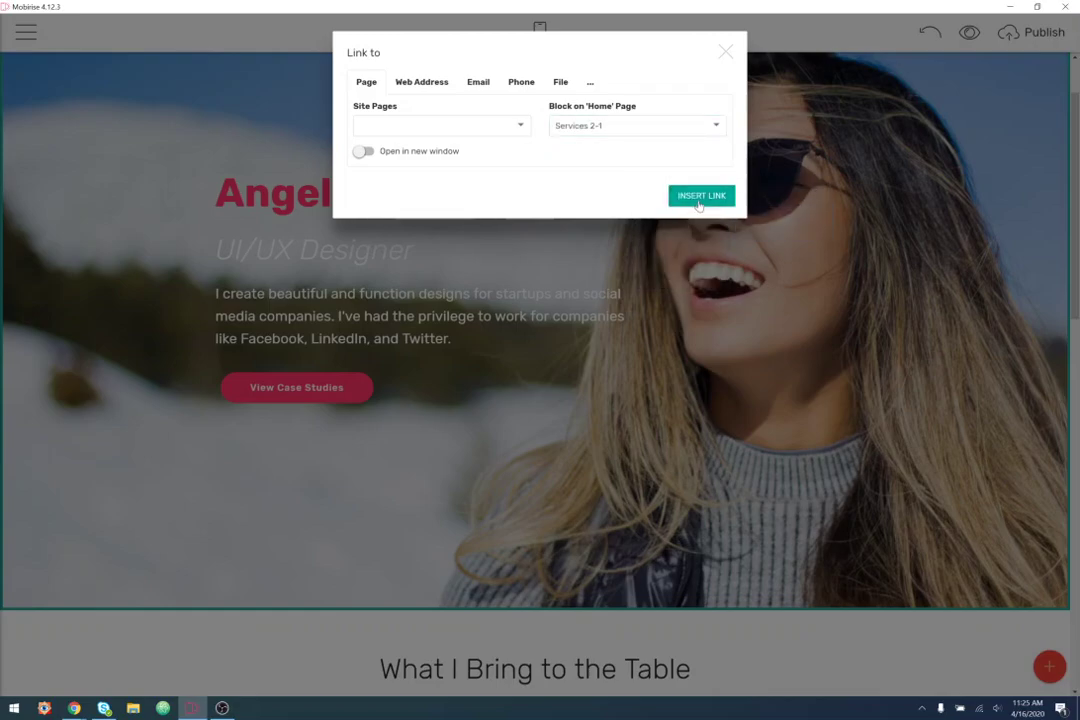
click(701, 196)
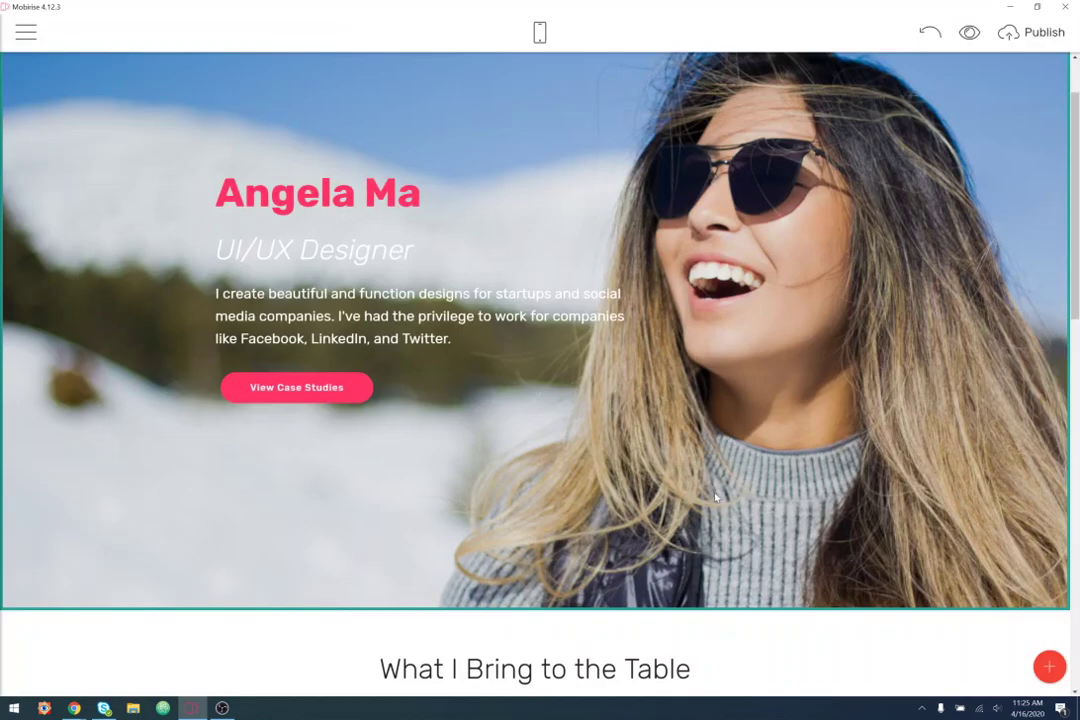
scroll(767, 388, down, 10)
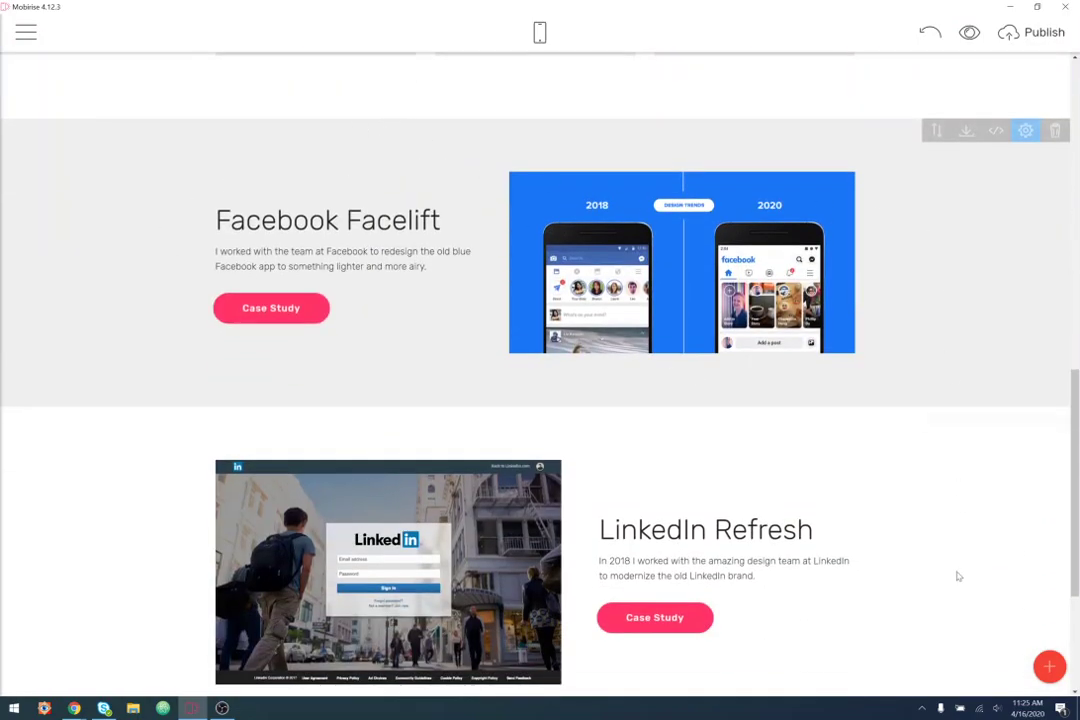
scroll(930, 571, up, 10)
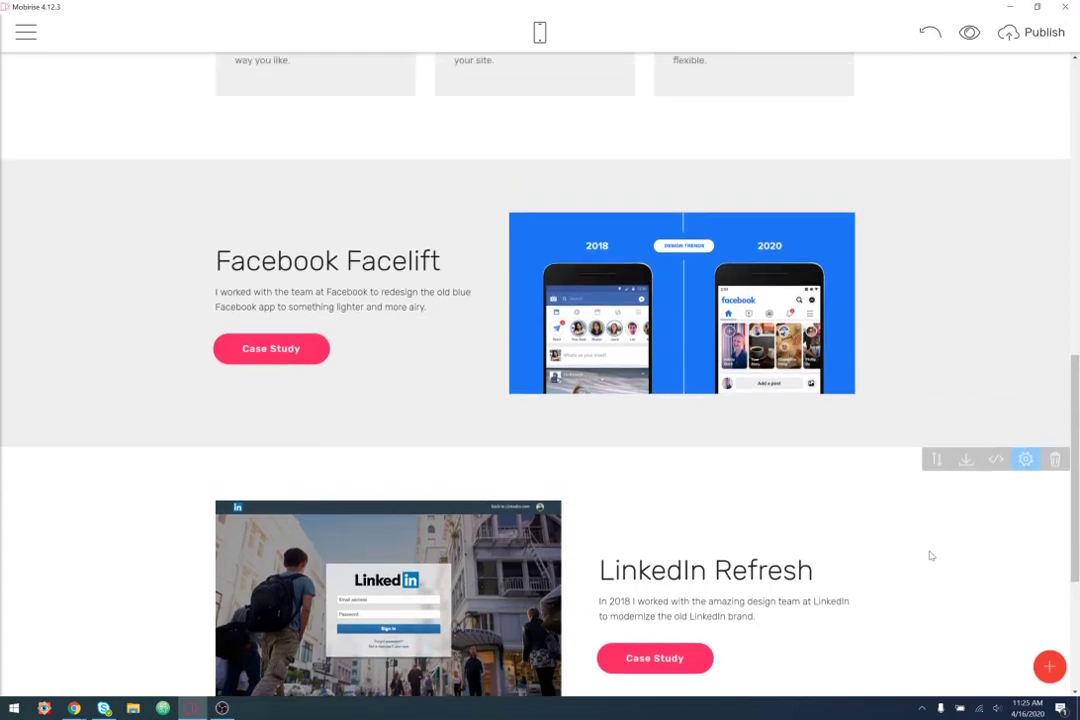
scroll(930, 300, up, 1)
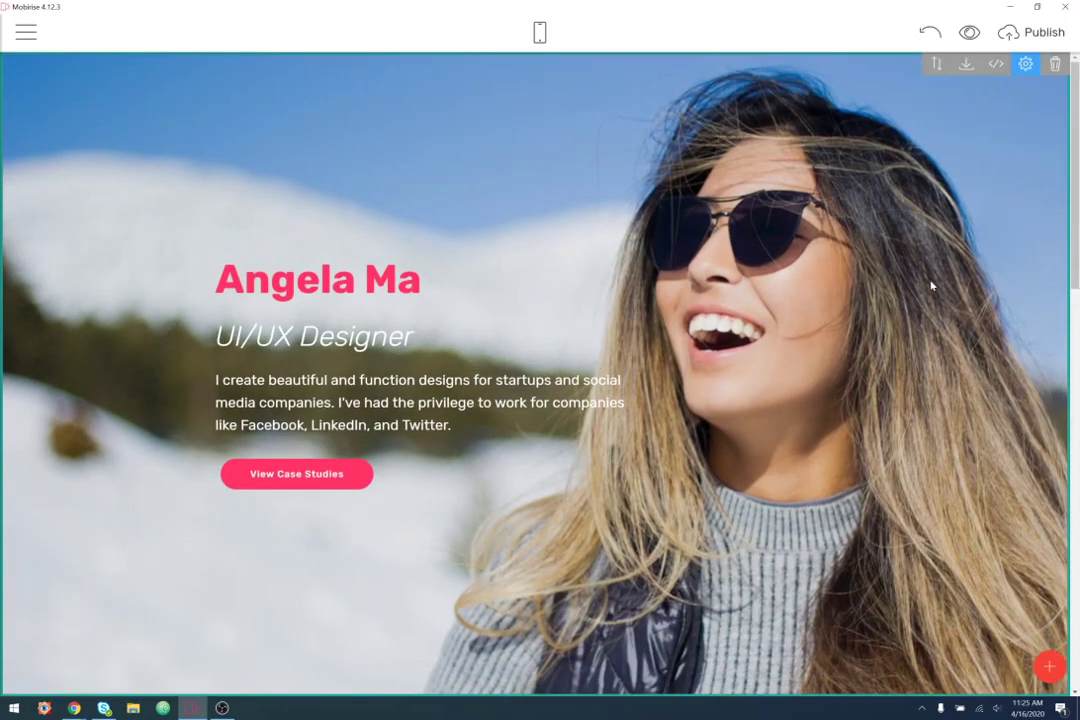
- Preview the site in Chrome, maximize the window, and check the hero text
click(969, 32)
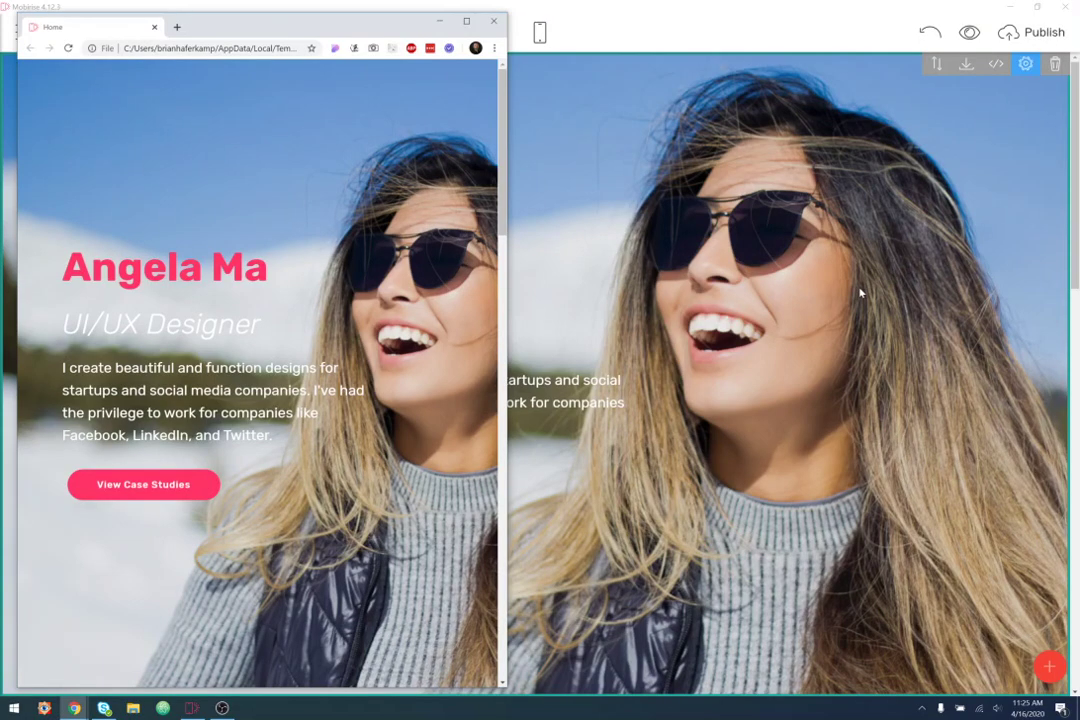
click(466, 20)
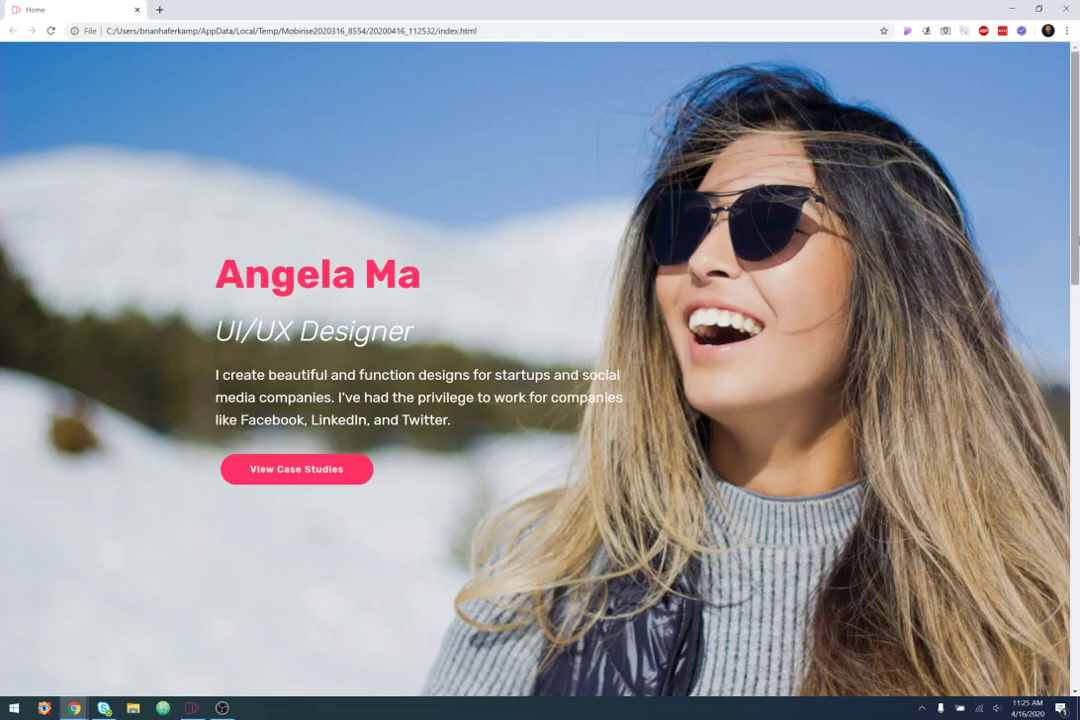
scroll(827, 489, down, 2)
scroll(984, 283, down, 1)
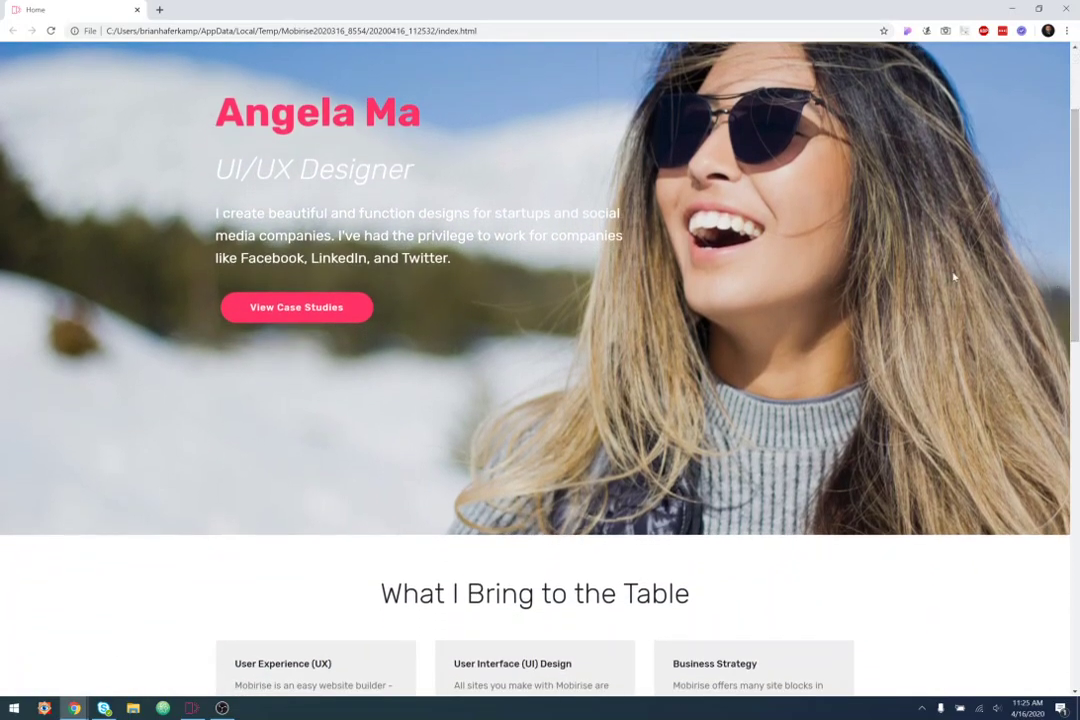
drag(208, 171, 470, 265)
click(562, 291)
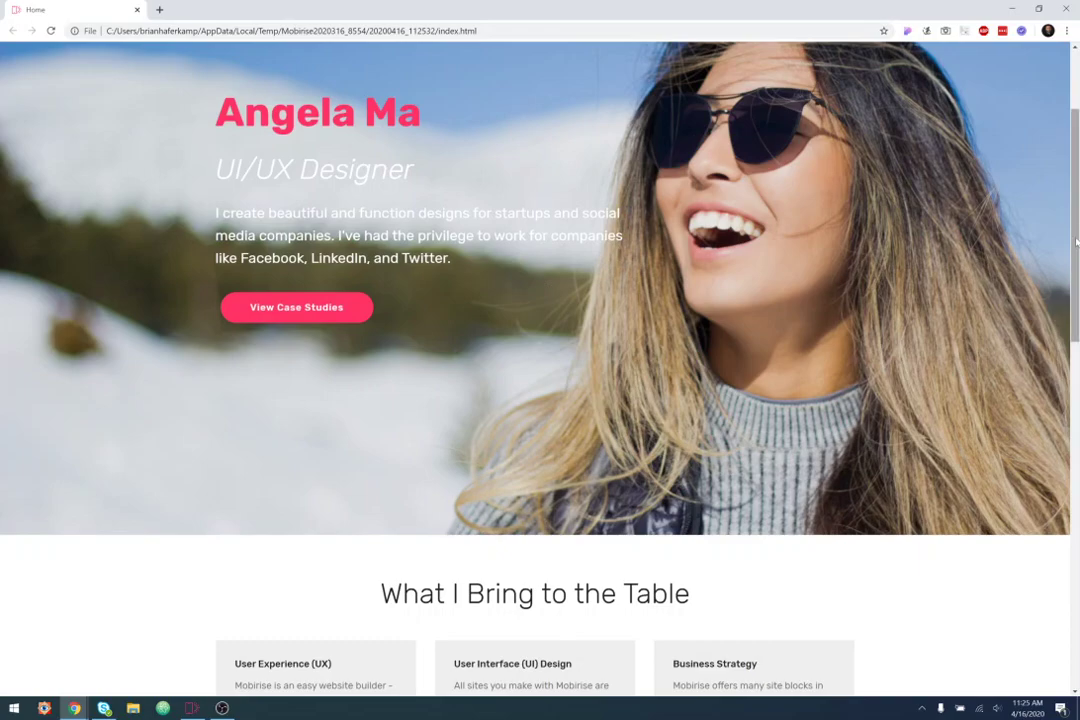
- Scroll through the preview's Facebook Facelift and LinkedIn Refresh case study sections
scroll(1076, 241, down, 1)
scroll(747, 402, up, 3)
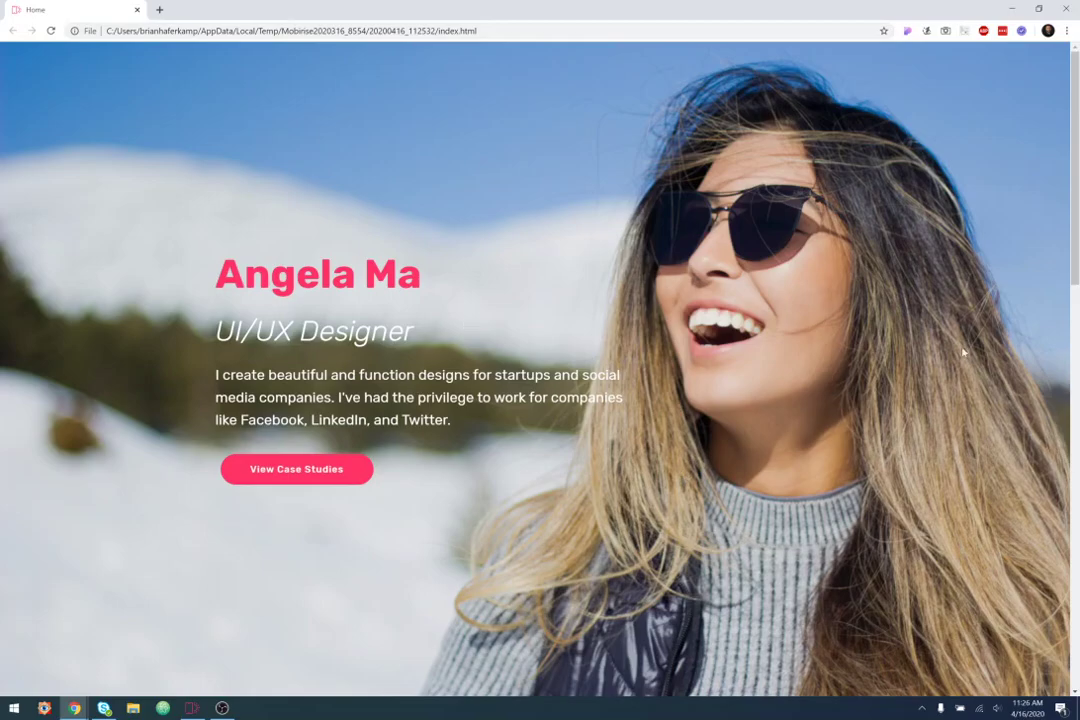
scroll(1075, 320, down, 2)
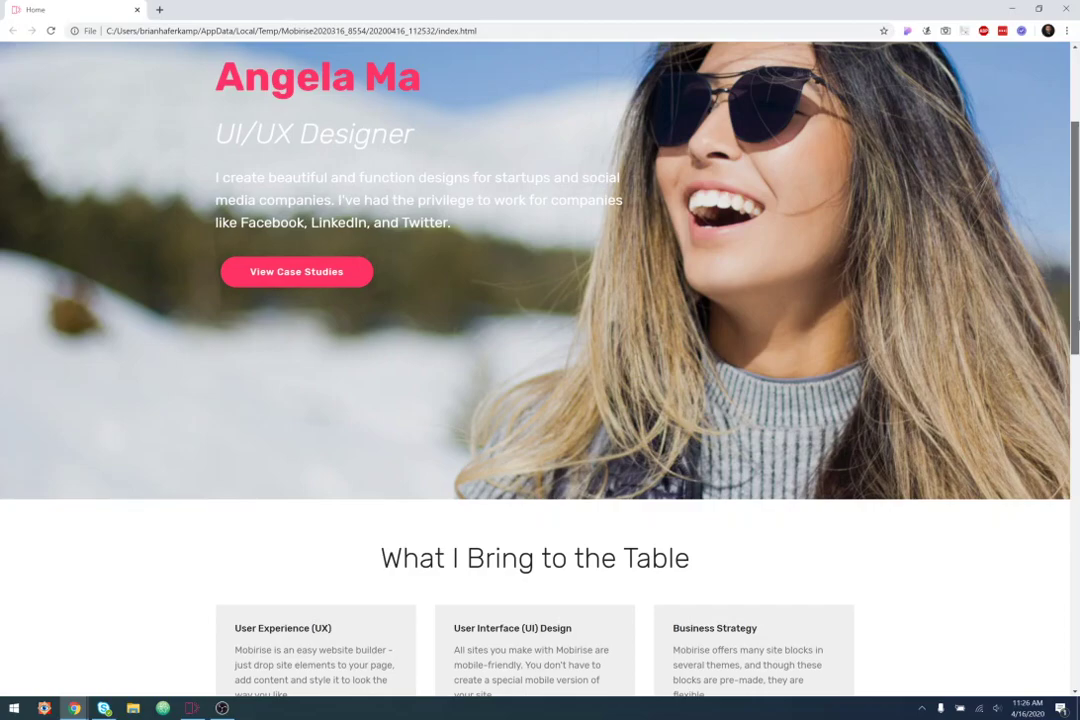
drag(1075, 320, 1075, 424)
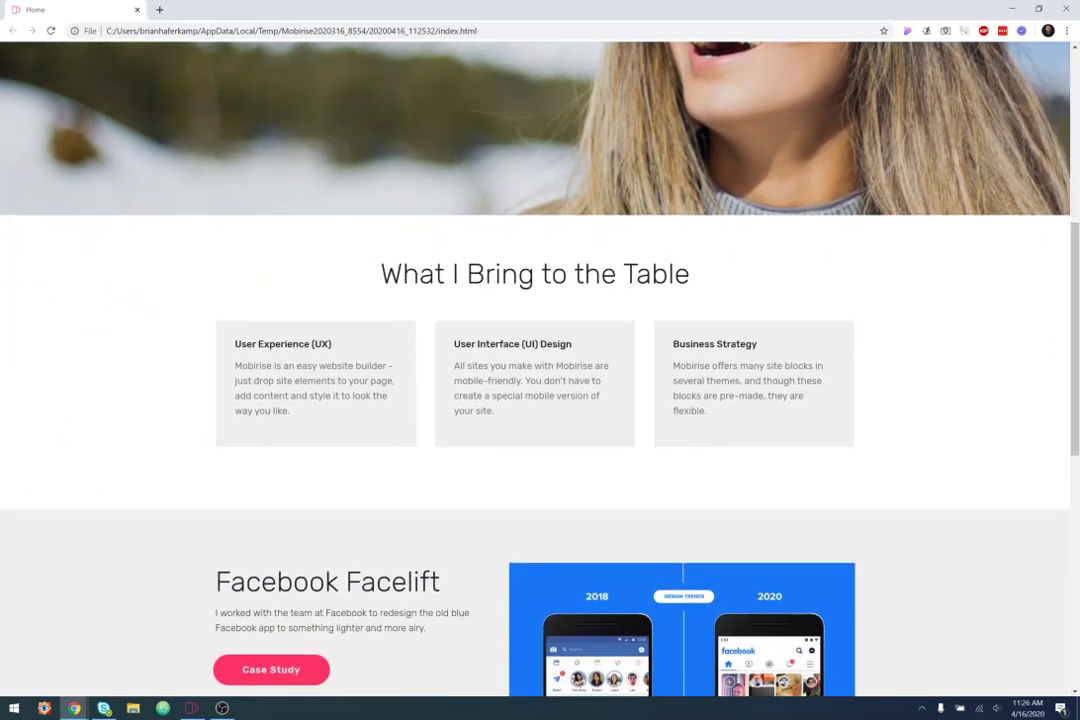
drag(223, 325, 822, 424)
click(822, 436)
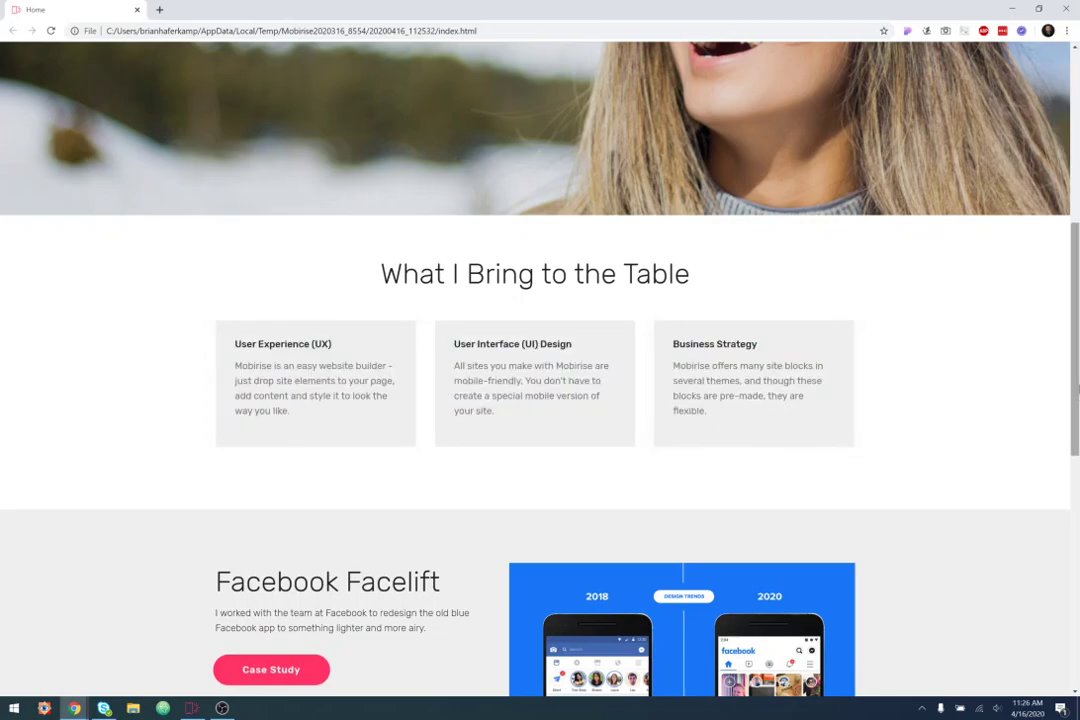
drag(1077, 305, 1076, 468)
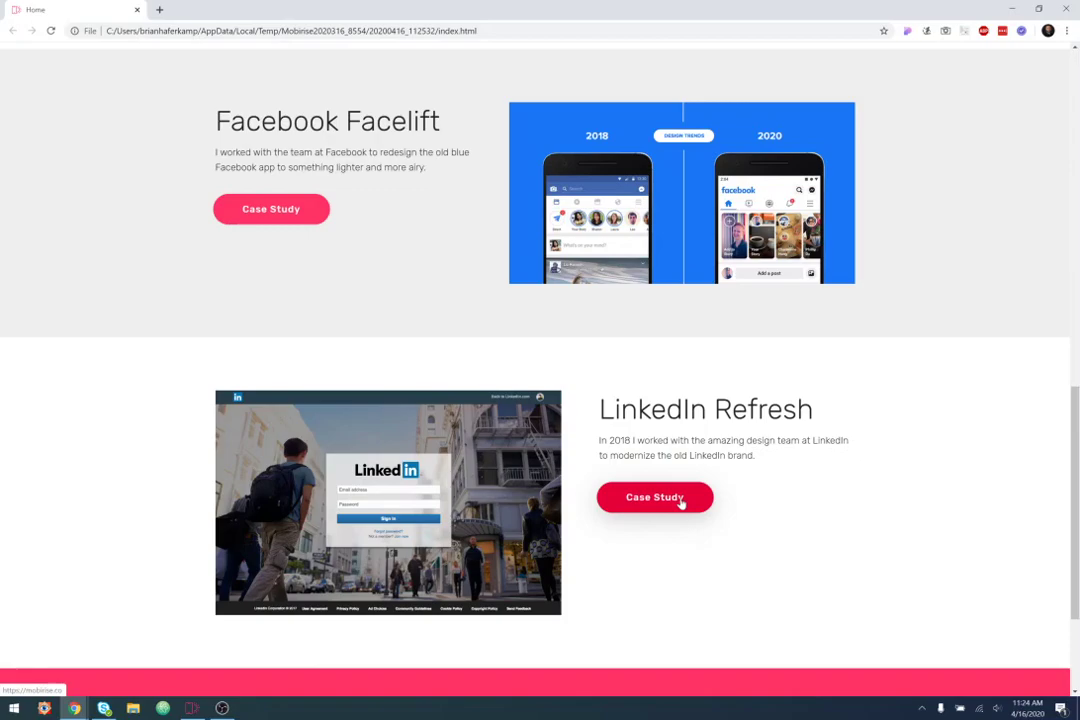
scroll(991, 381, down, 2)
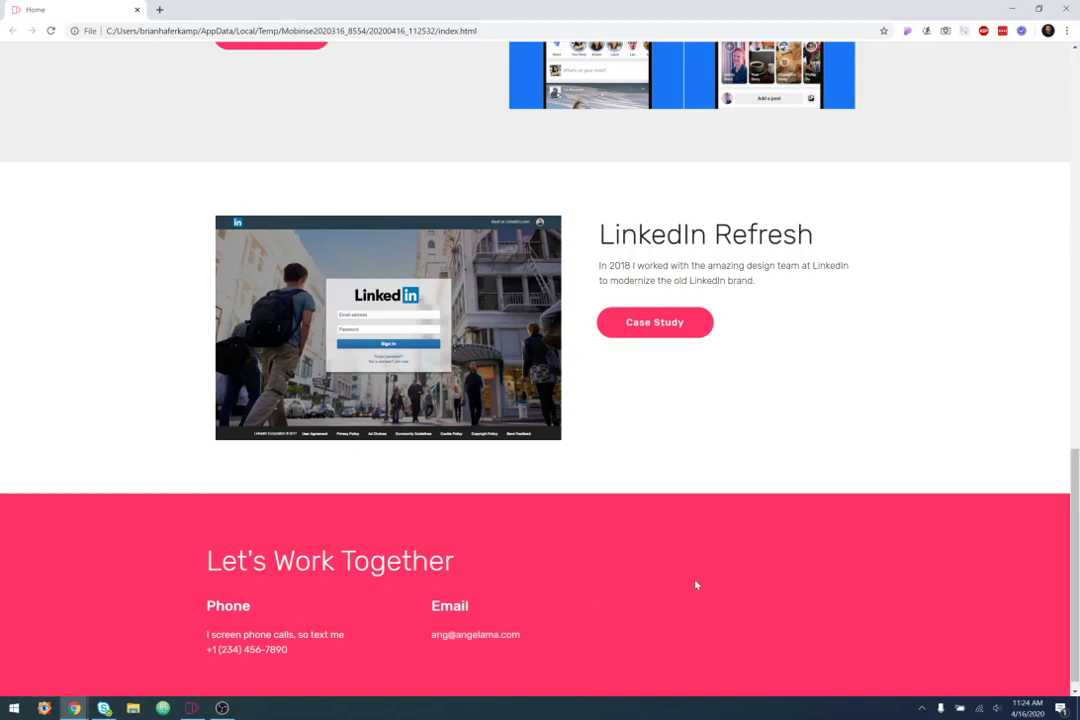
scroll(398, 236, up, 5)
scroll(408, 237, up, 5)
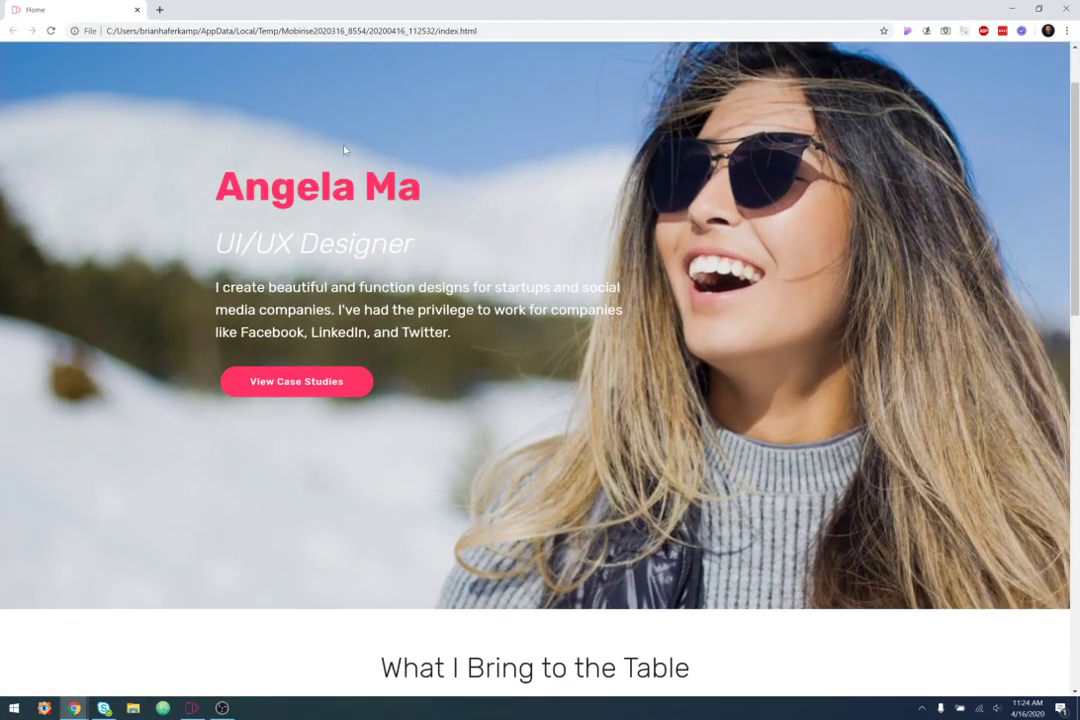
scroll(310, 382, down, 1)
scroll(310, 382, down, 2)
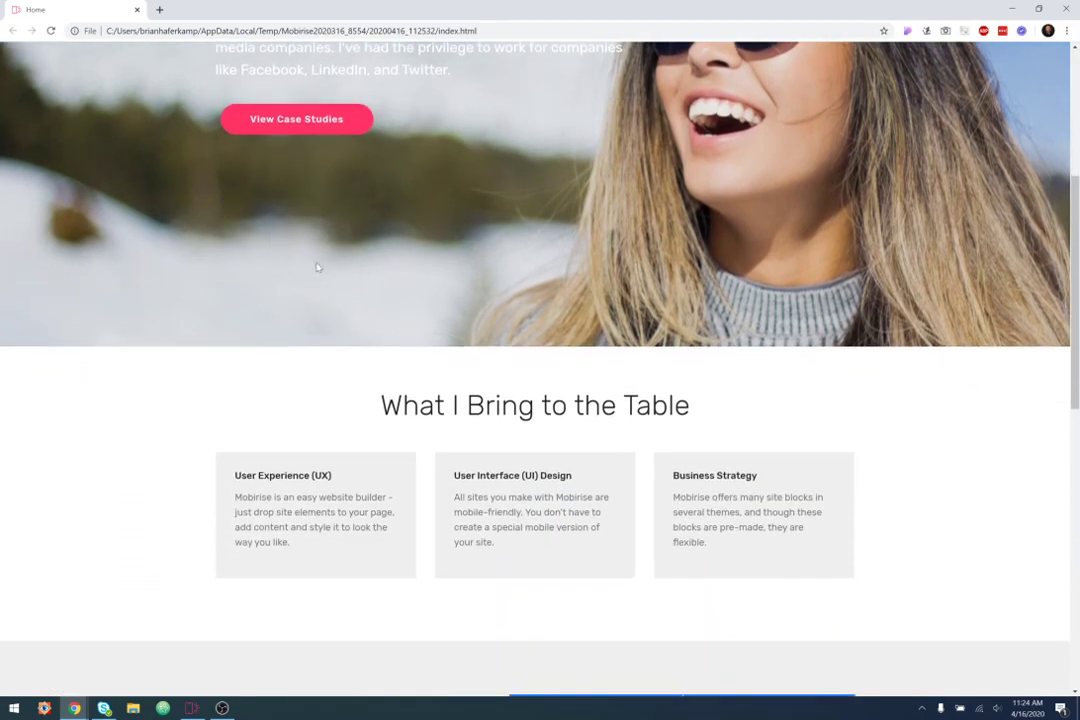
scroll(441, 284, down, 3)
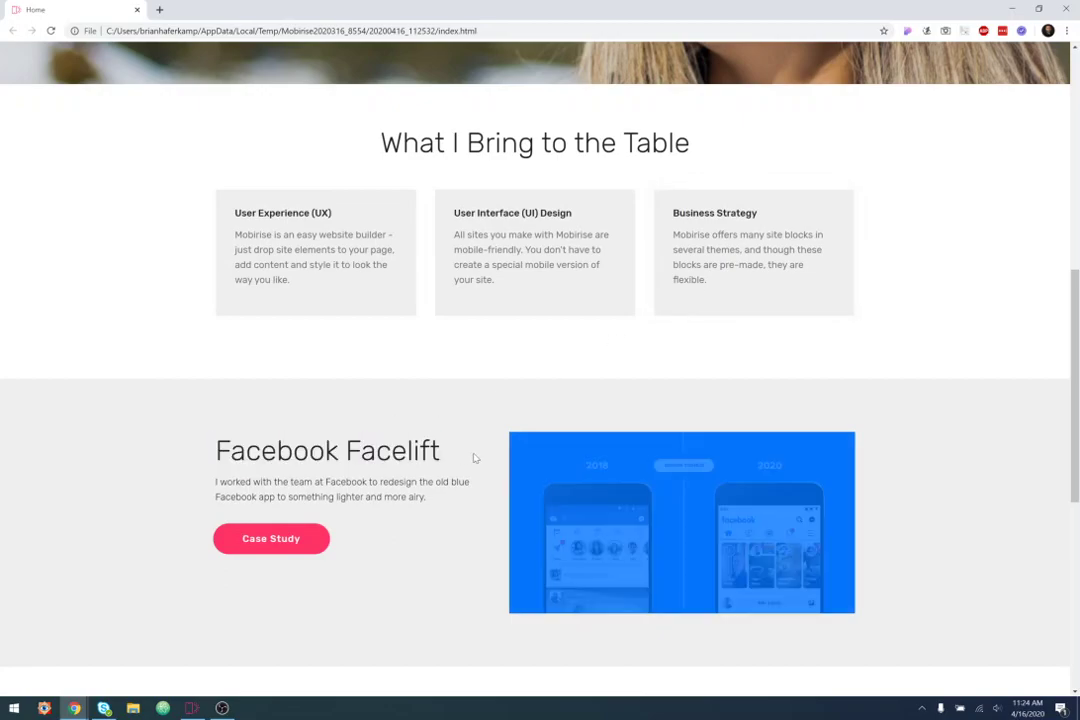
scroll(392, 477, down, 6)
scroll(392, 477, up, 6)
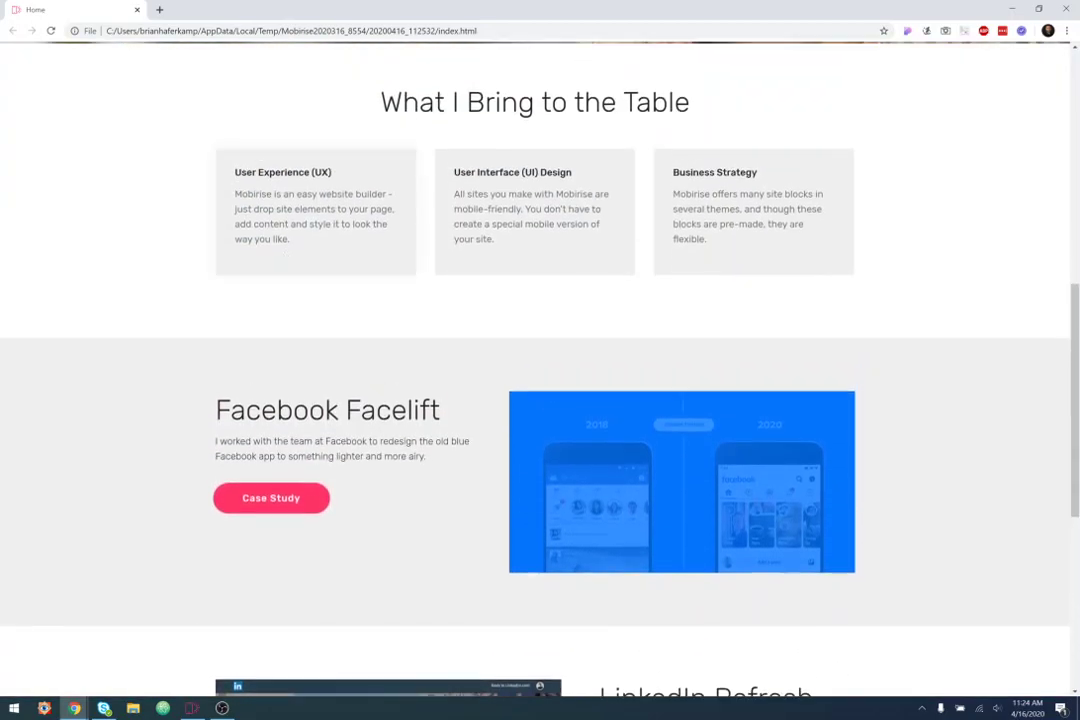
scroll(392, 477, down, 2)
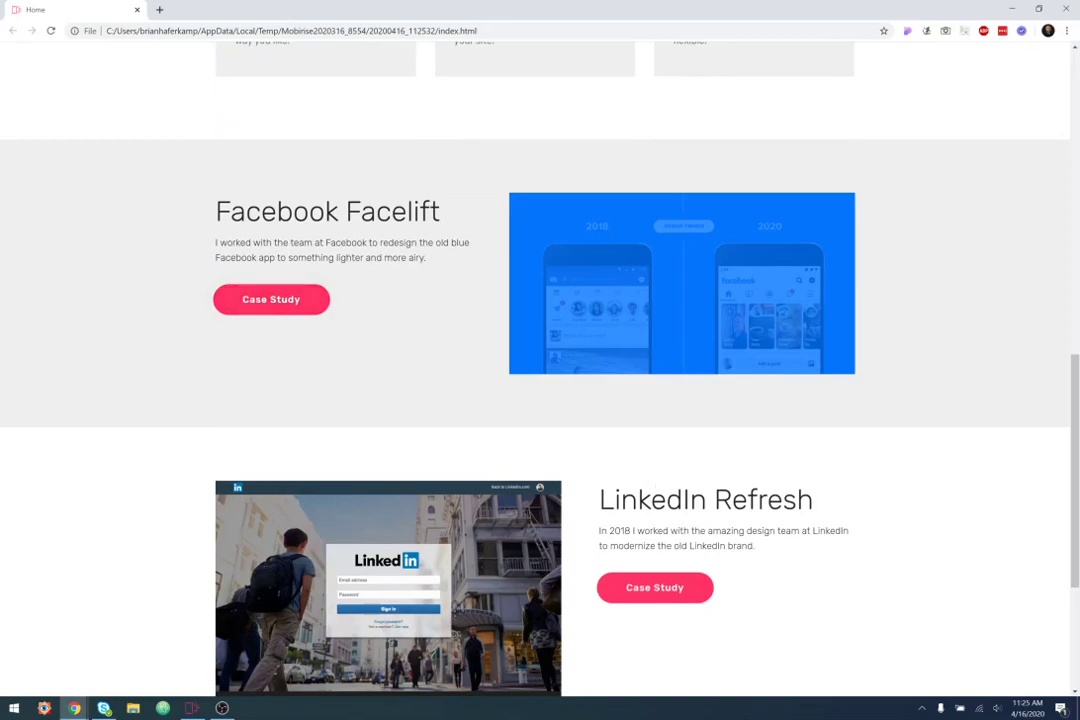
scroll(656, 516, down, 2)
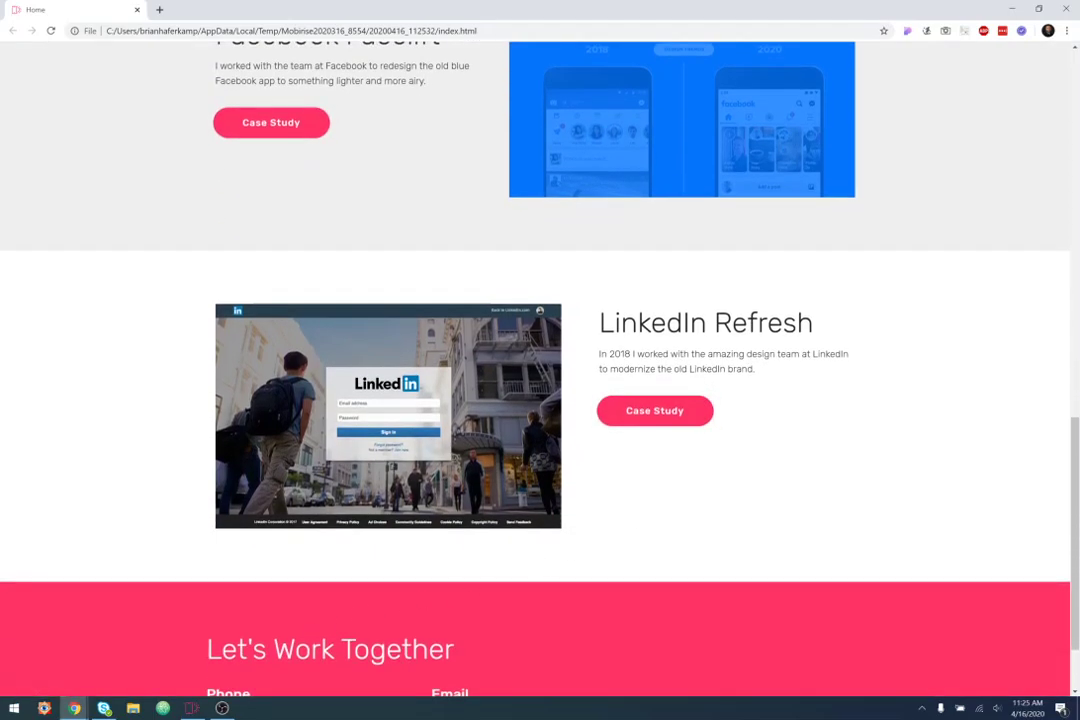
scroll(277, 607, down, 1)
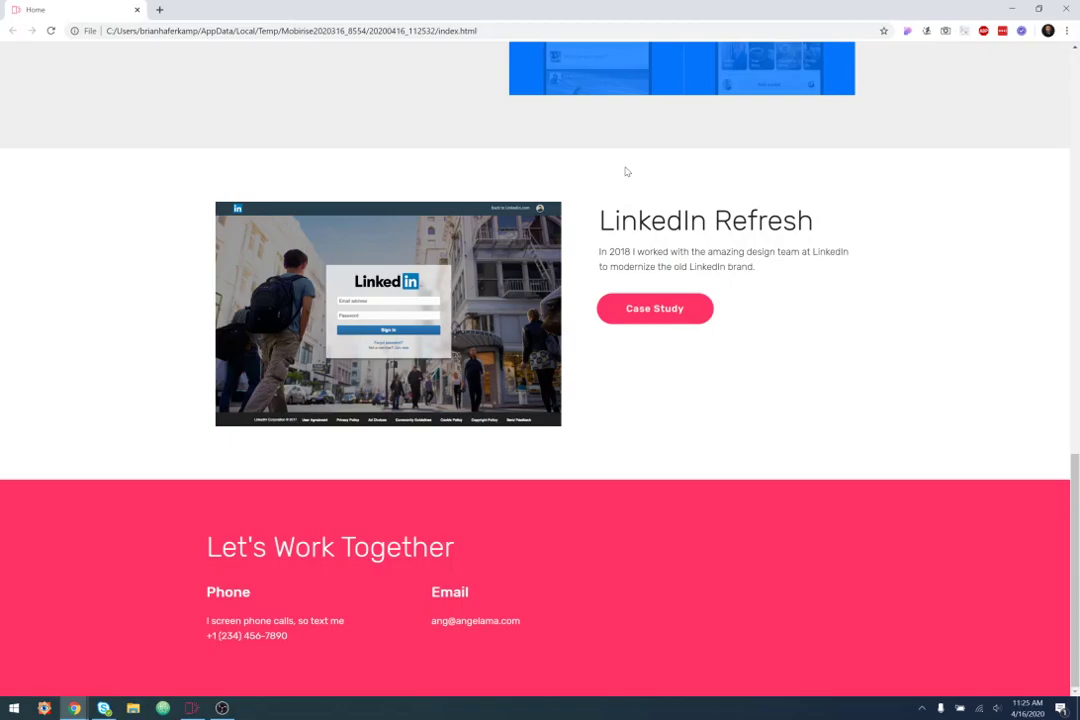
click(497, 620)
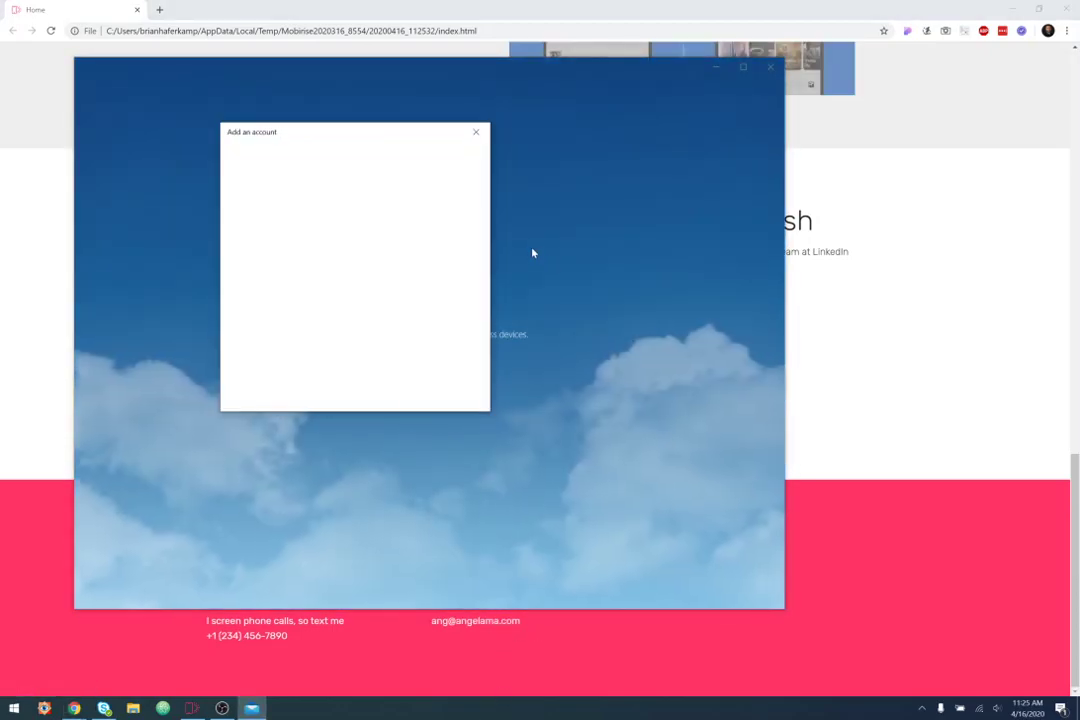
click(481, 135)
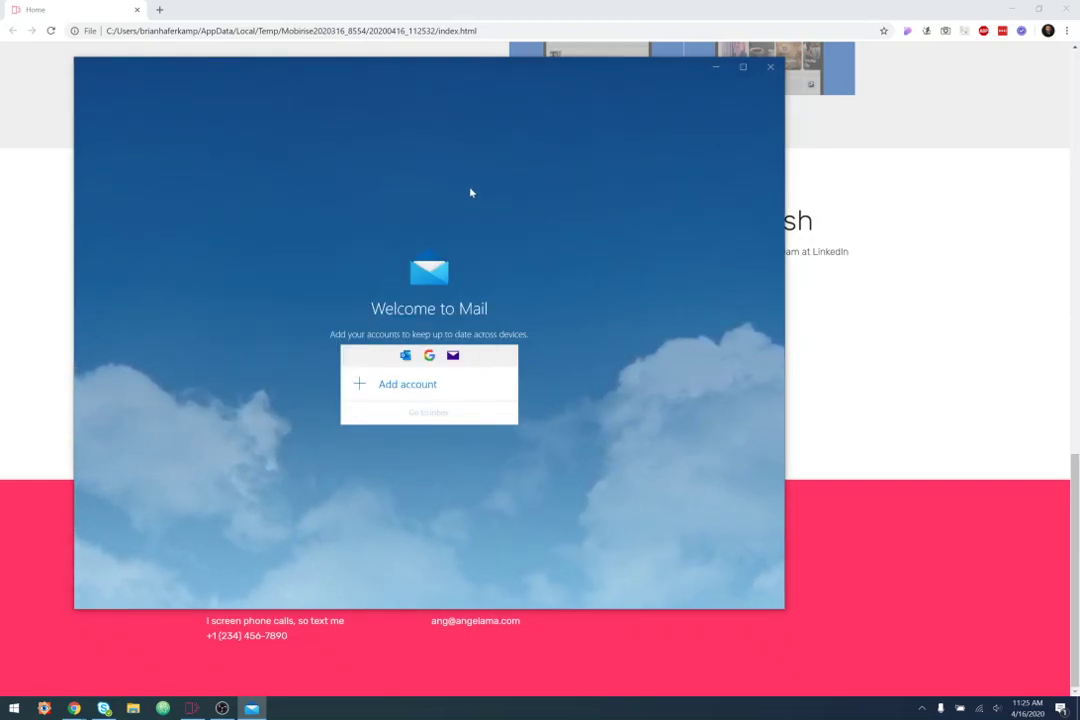
click(774, 70)
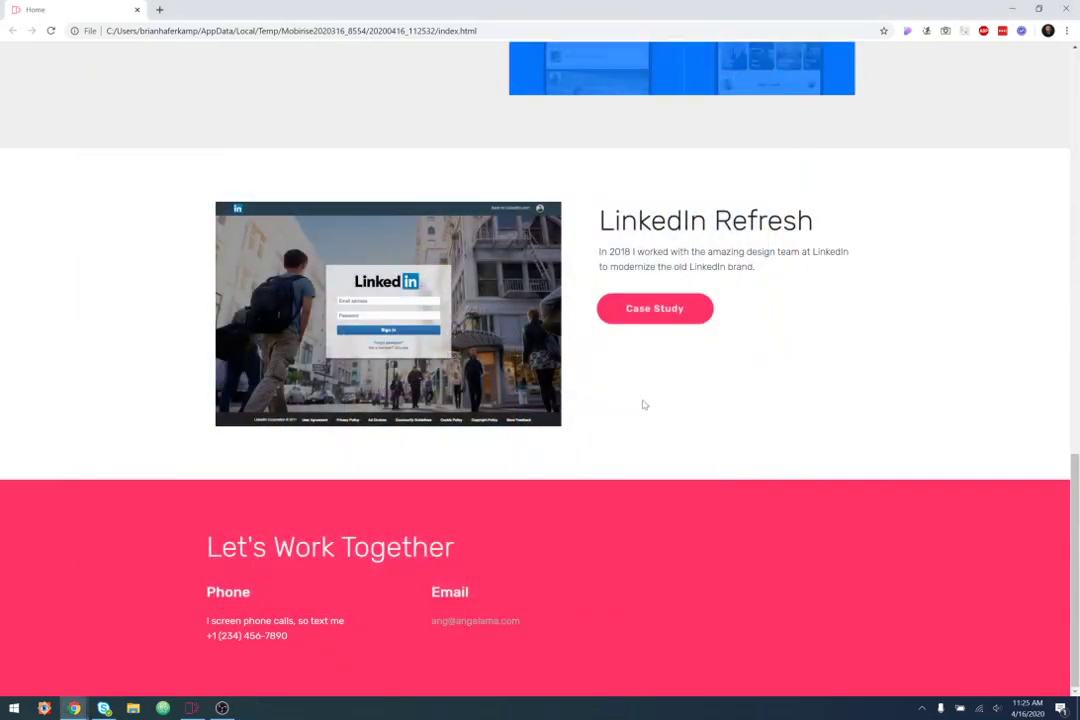
click(262, 636)
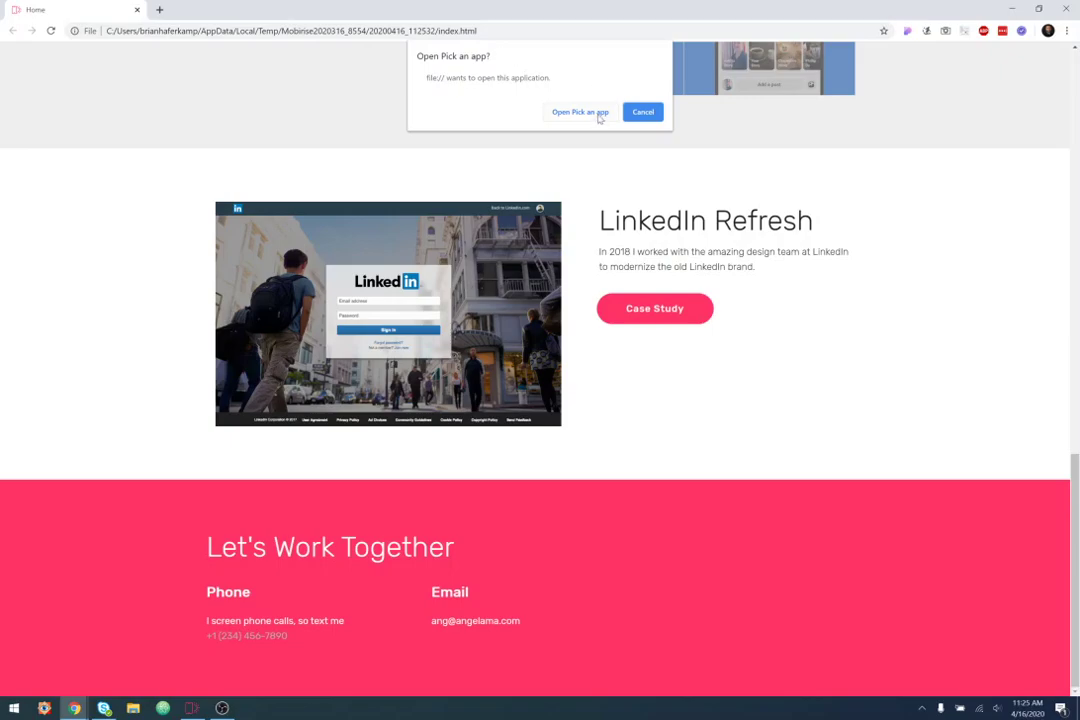
click(627, 114)
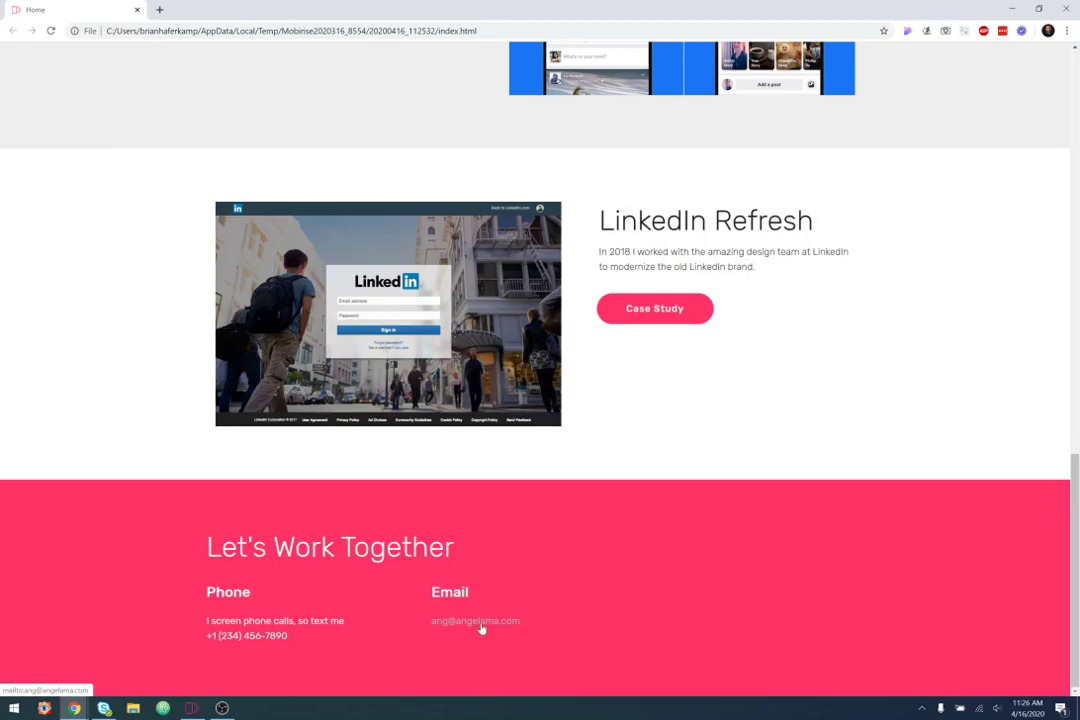
scroll(1000, 487, up, 12)
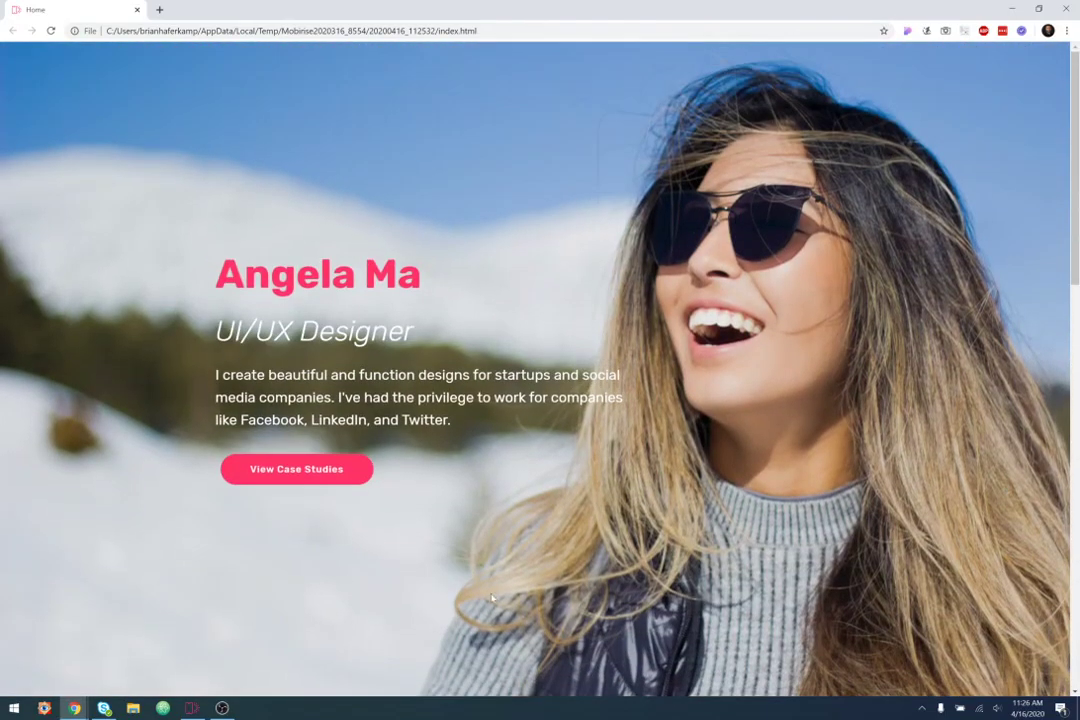
click(335, 469)
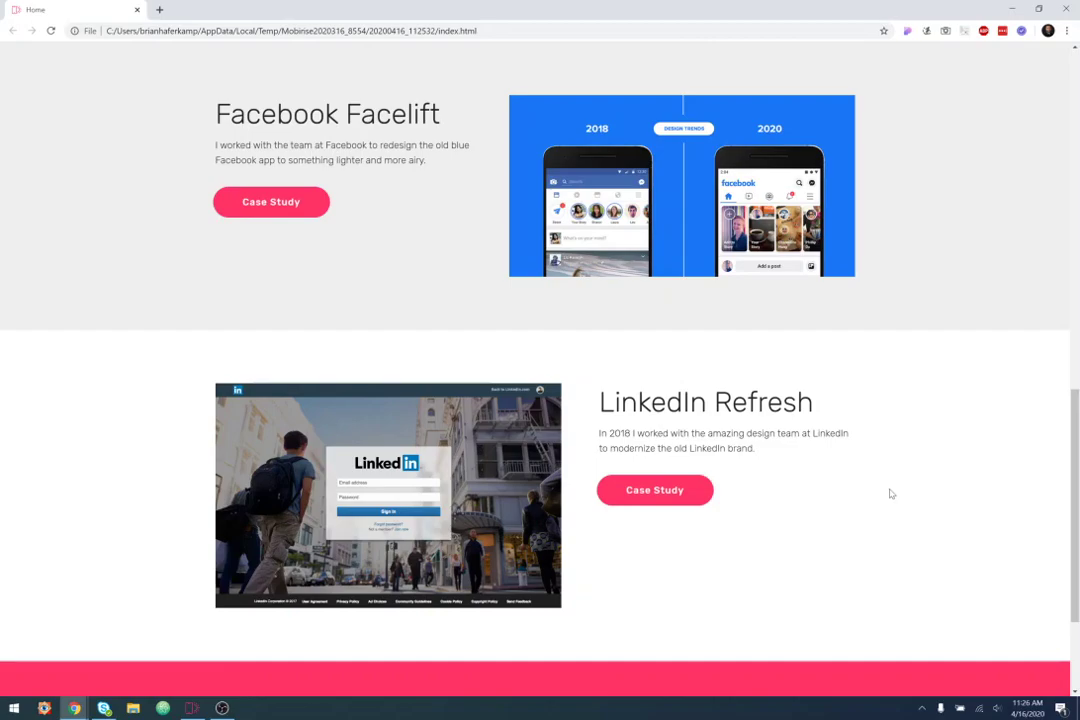
scroll(890, 493, up, 12)
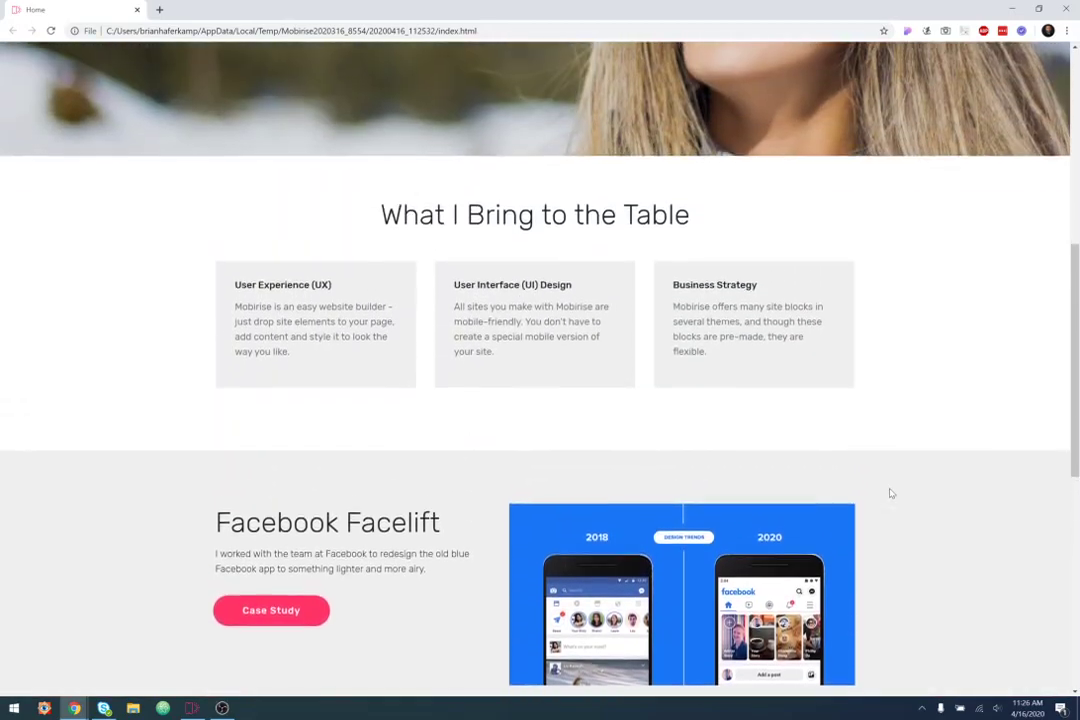